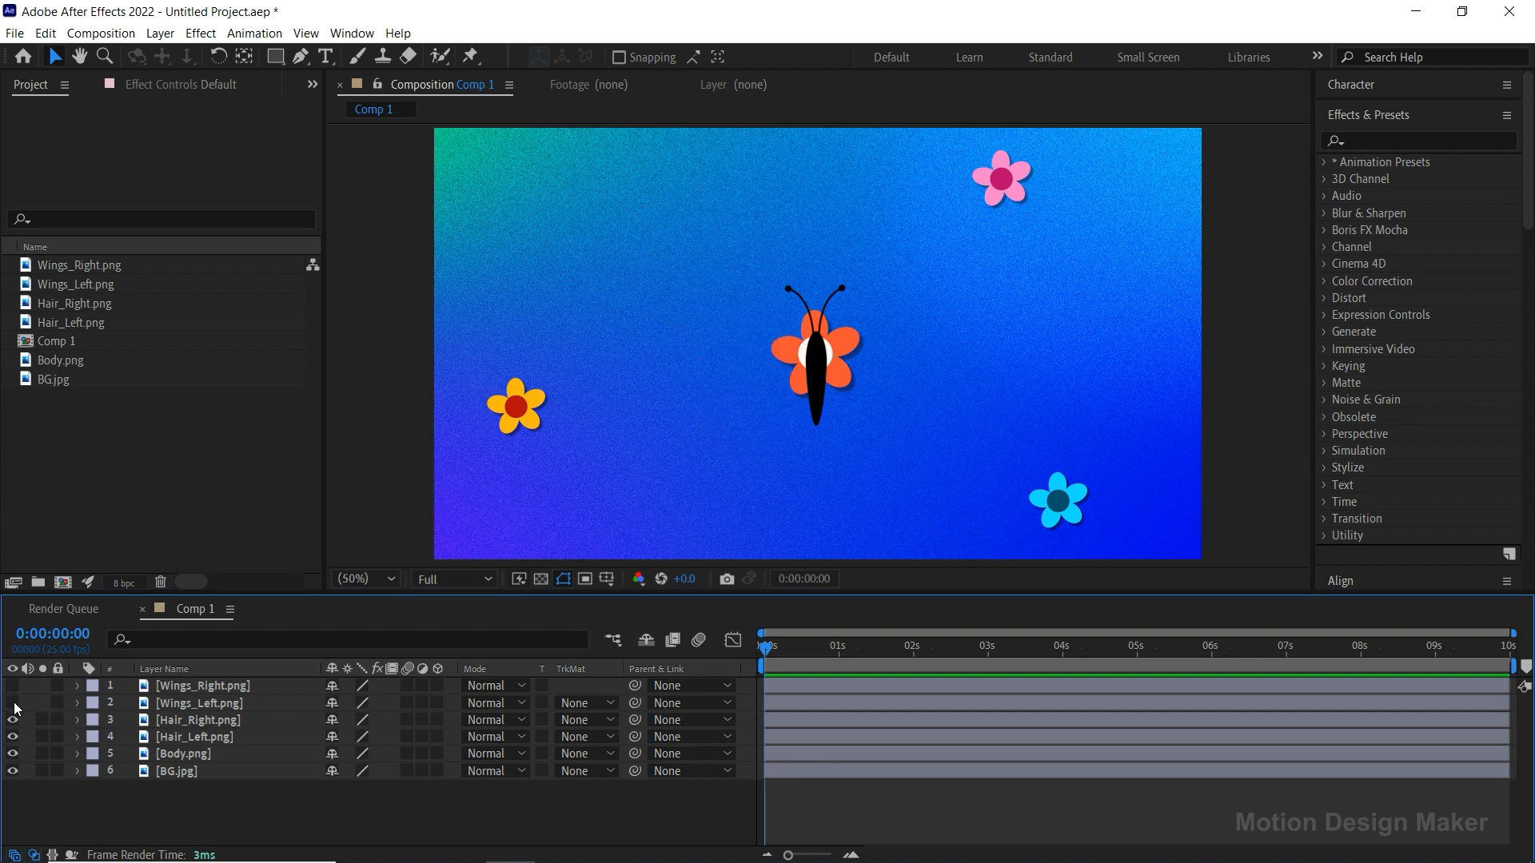
# Step: Inspect the separate parts of the butterfly artwork by toggling the visibility of its layers and the background, leaving all layers shown
pyautogui.click(13, 720)
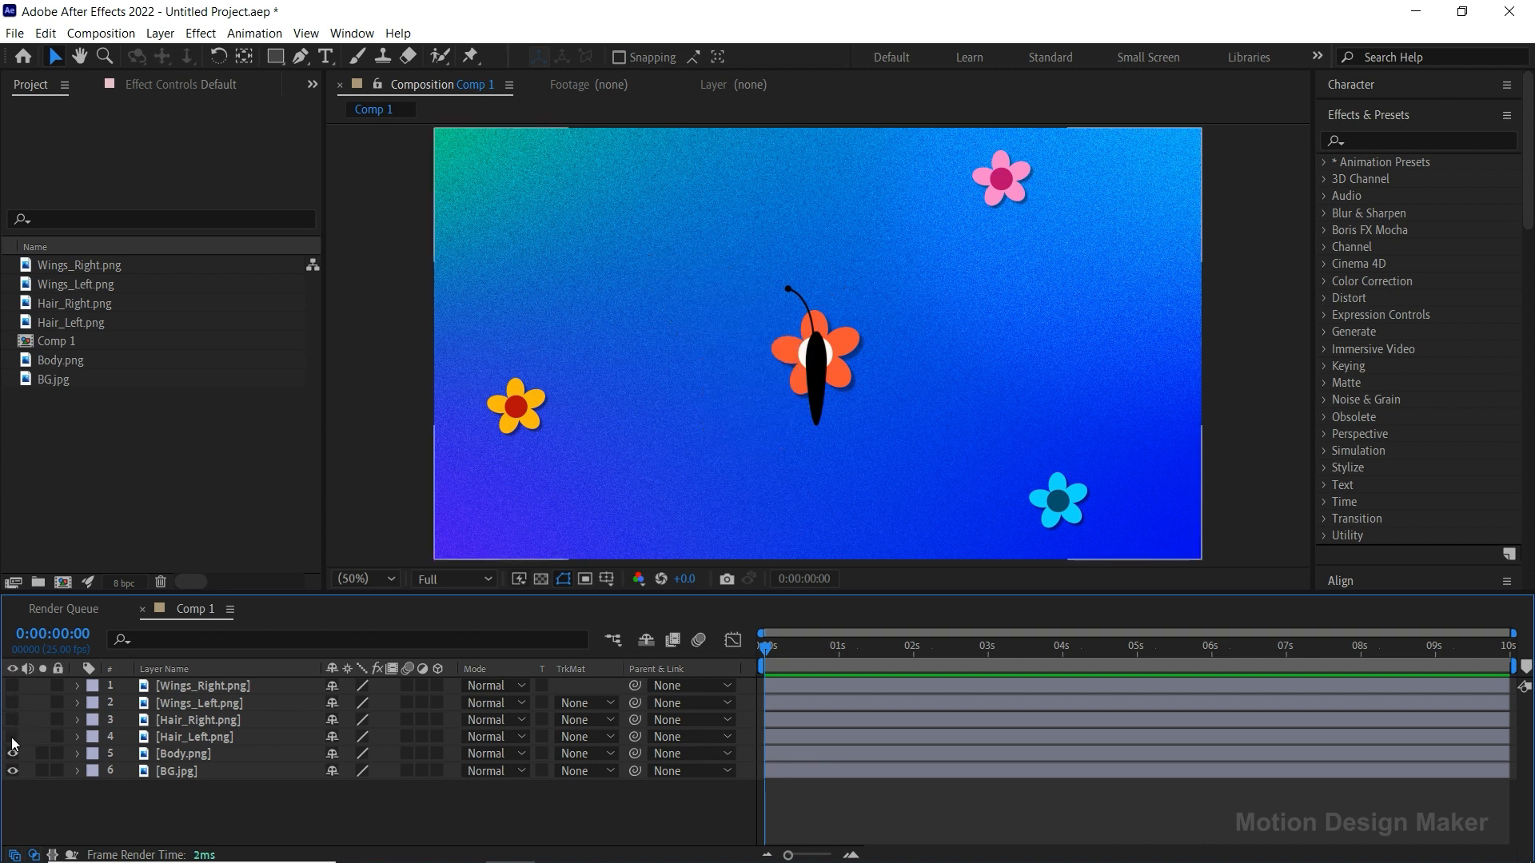
pyautogui.click(13, 753)
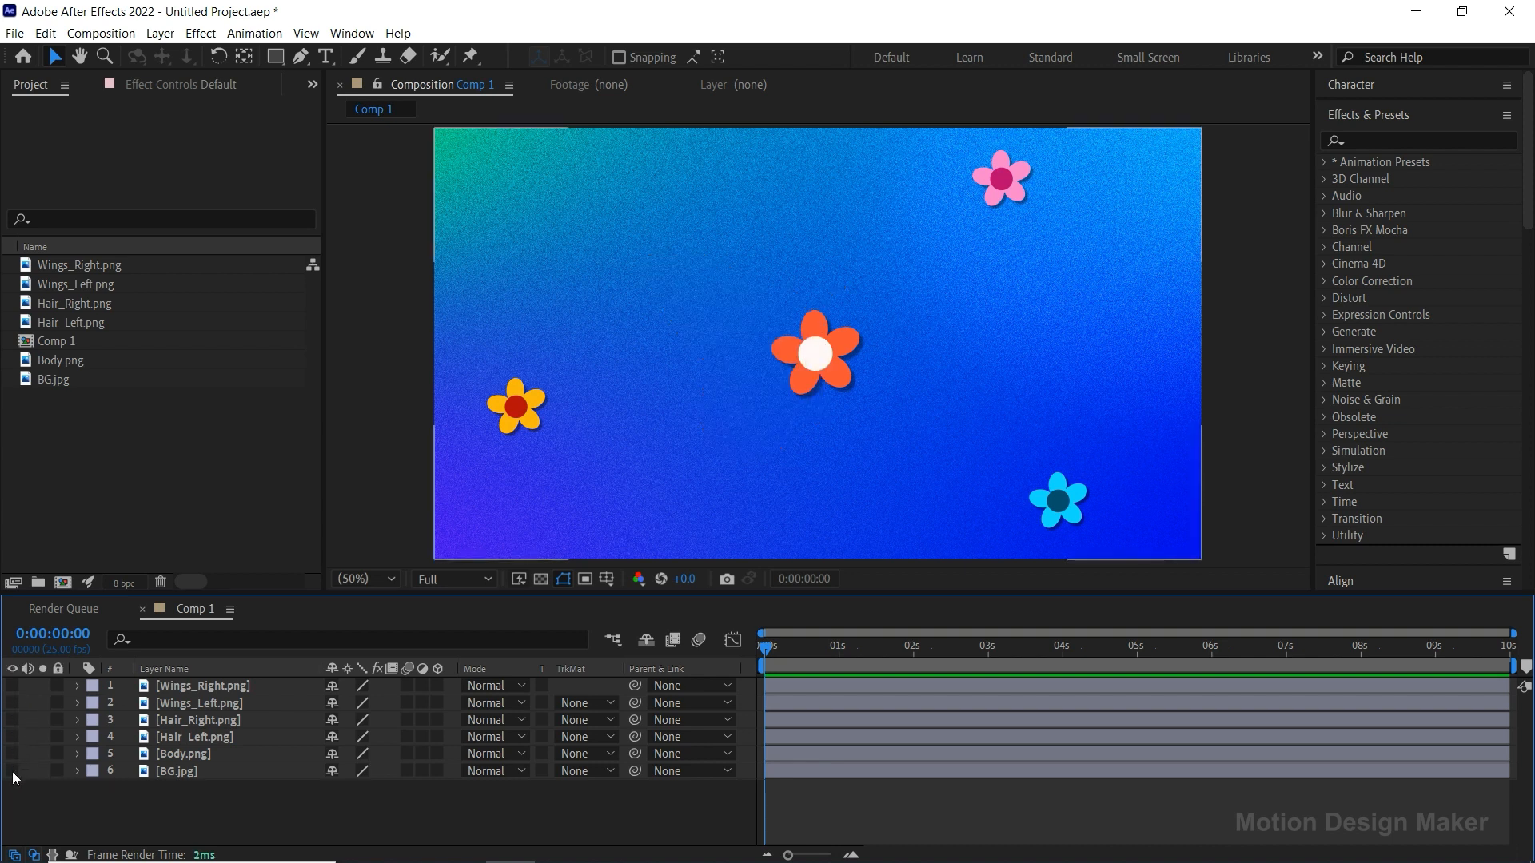
pyautogui.click(13, 770)
pyautogui.click(13, 770)
pyautogui.moveTo(13, 761); pyautogui.dragTo(12, 686)
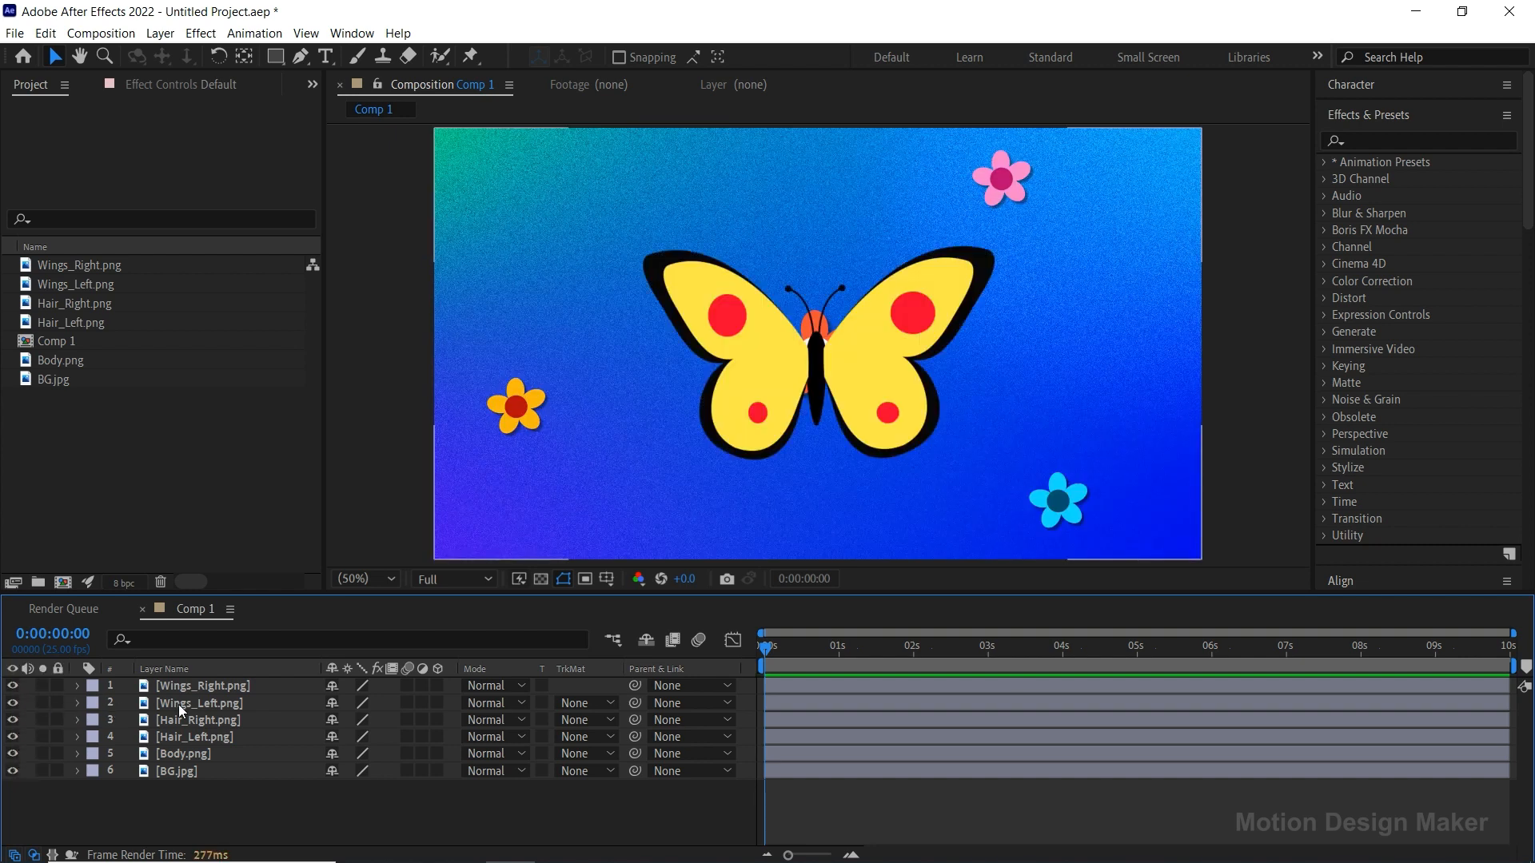
# Step: Delete the Wings_Left.png and Hair_Left.png layers from the composition
pyautogui.click(179, 707)
pyautogui.click(13, 704)
pyautogui.click(13, 704)
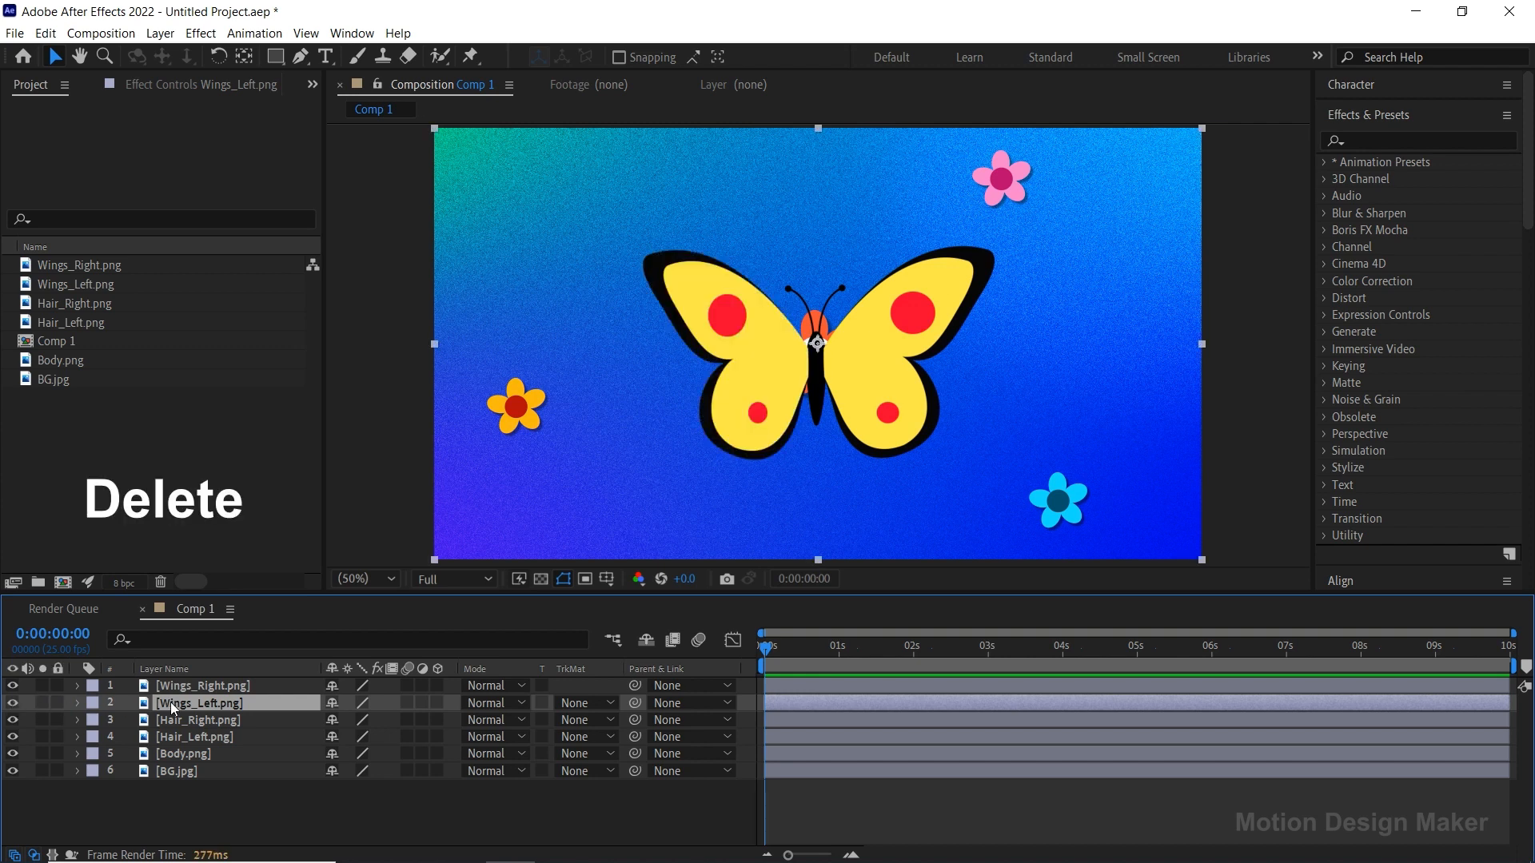
pyautogui.press('Delete')
pyautogui.click(182, 724)
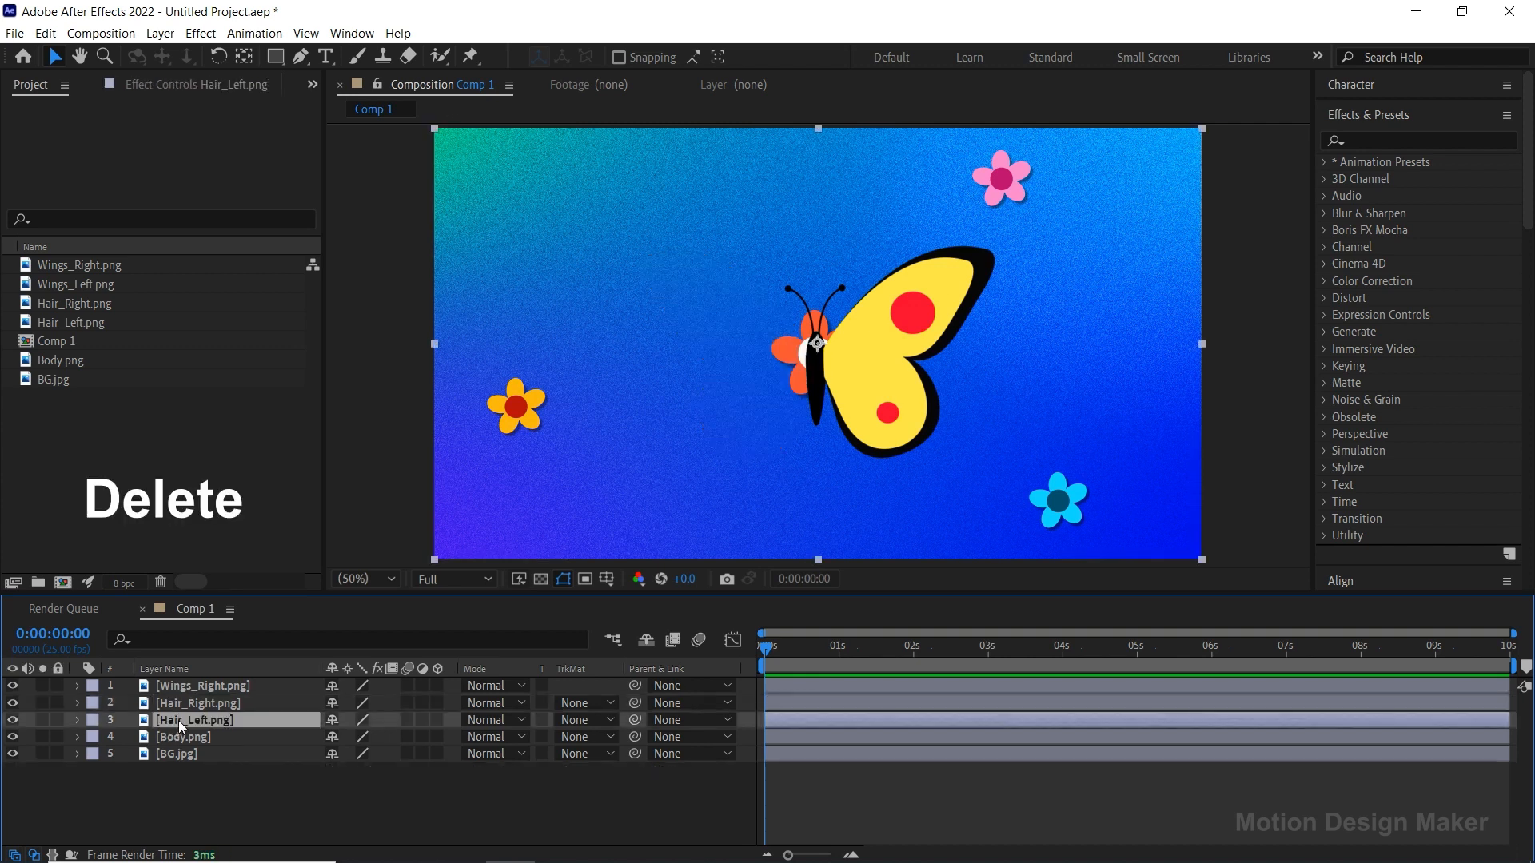
pyautogui.click(13, 719)
pyautogui.press('Delete')
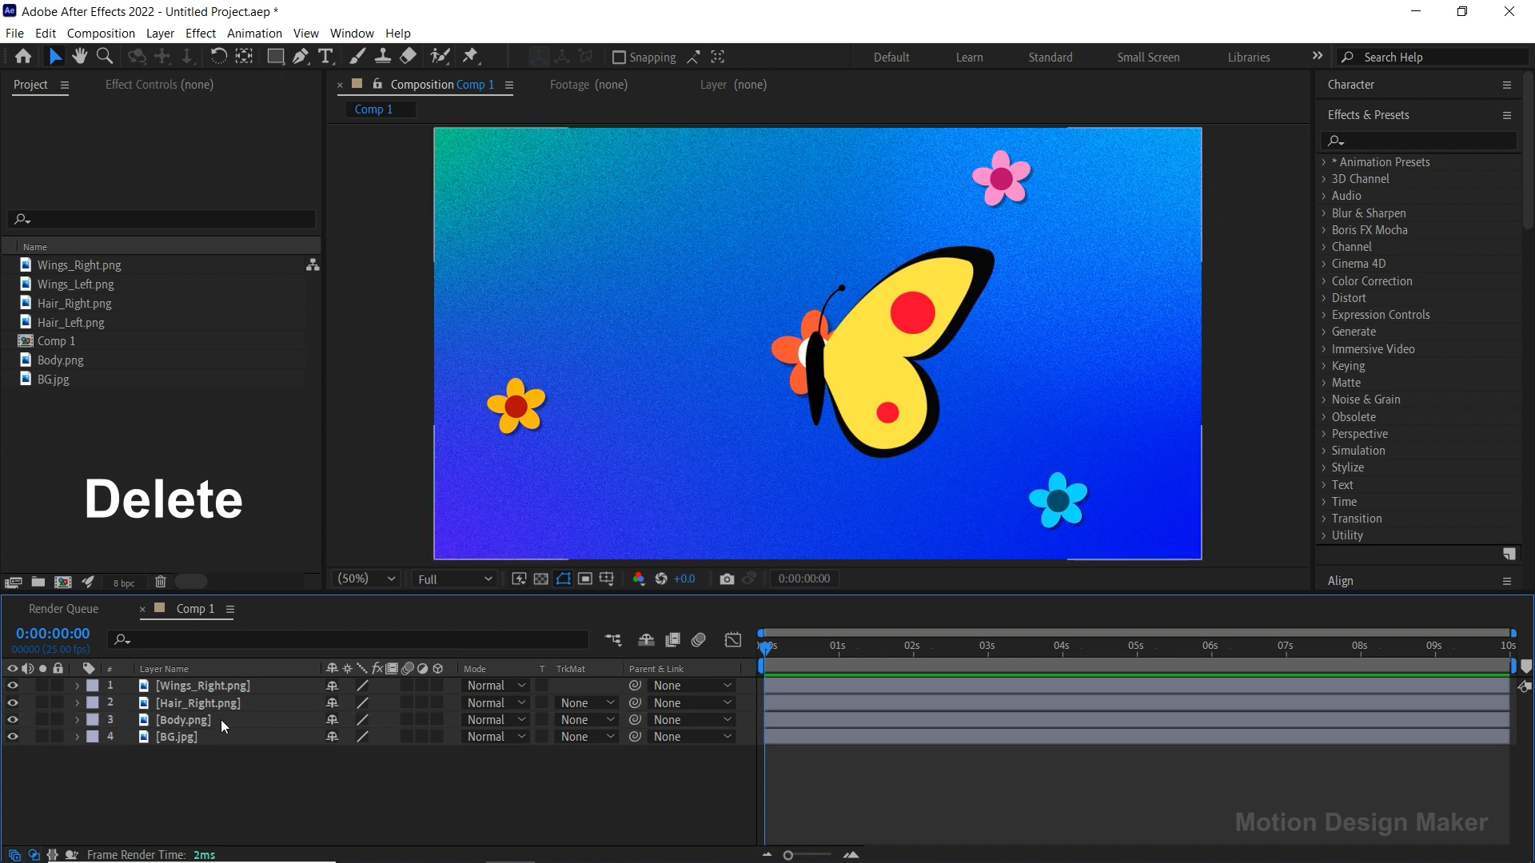
# Step: Move the anchor point of the Wings_Right.png layer to the wing's inner edge where it meets the body
pyautogui.click(237, 688)
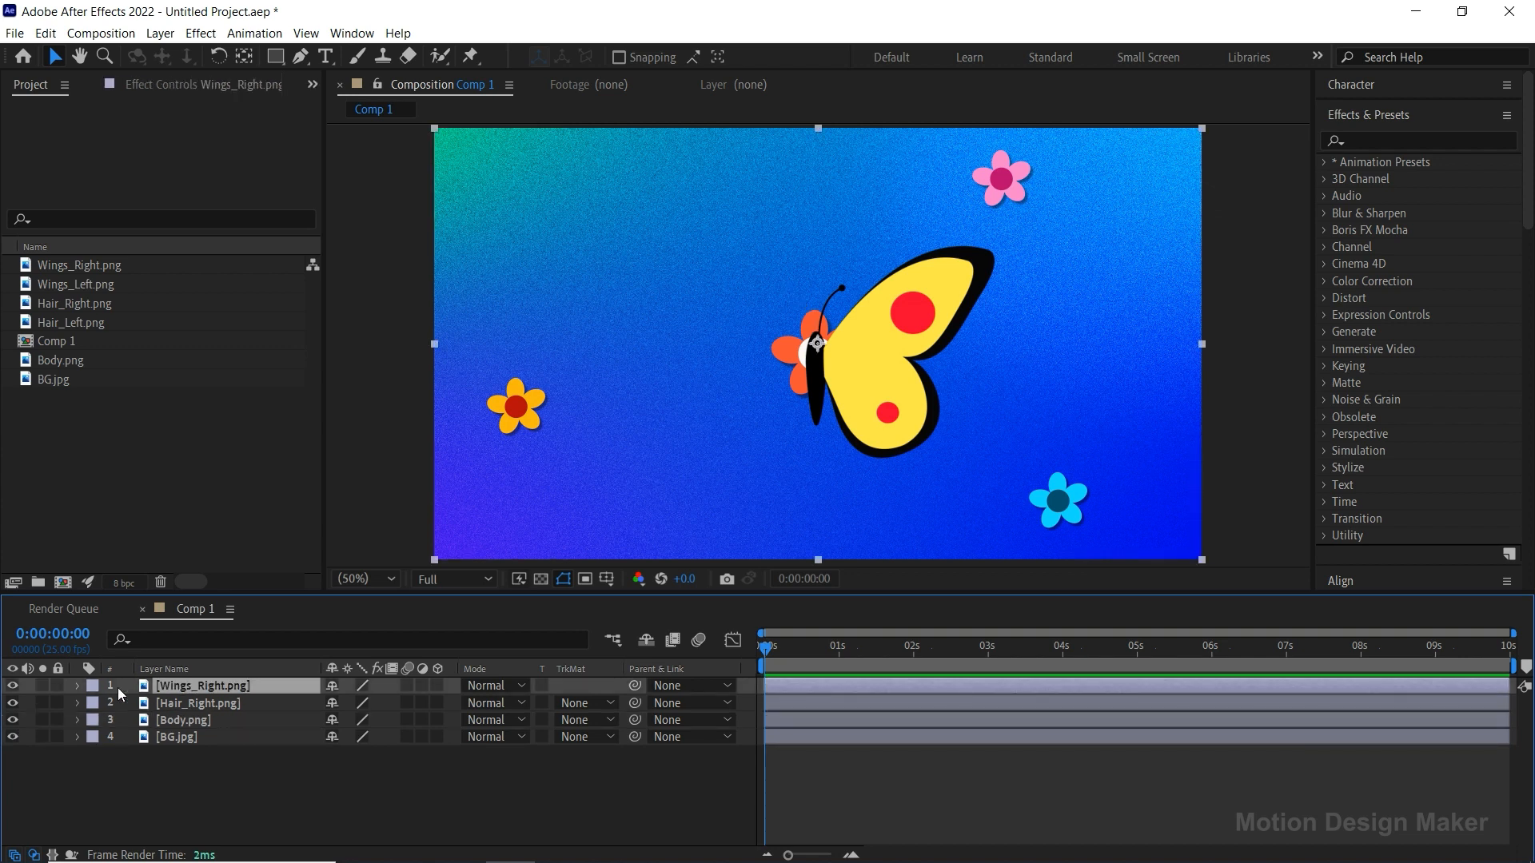
pyautogui.click(12, 686)
pyautogui.click(13, 686)
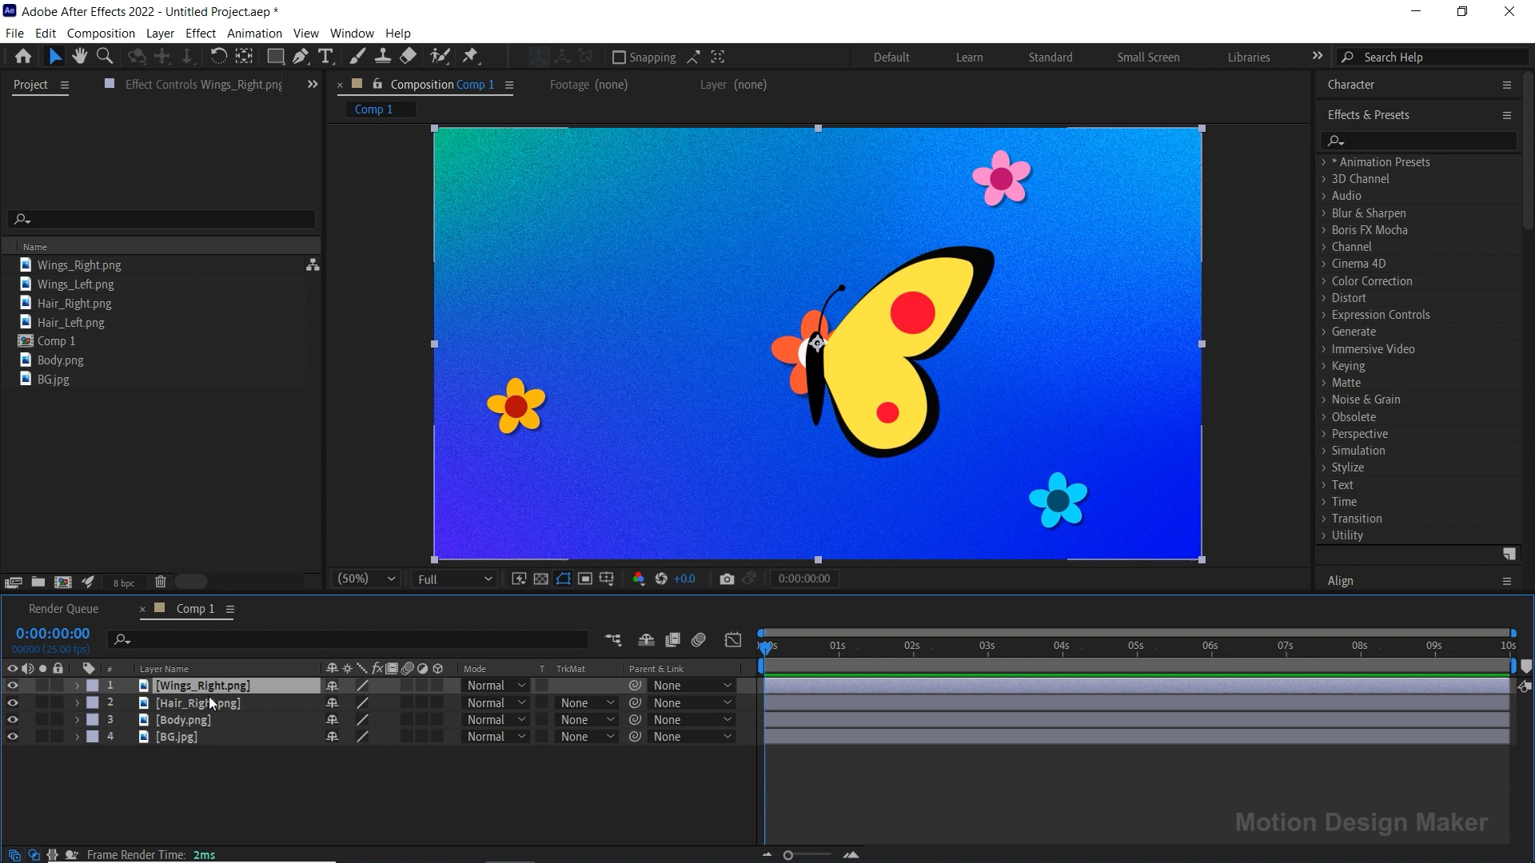
pyautogui.click(104, 56)
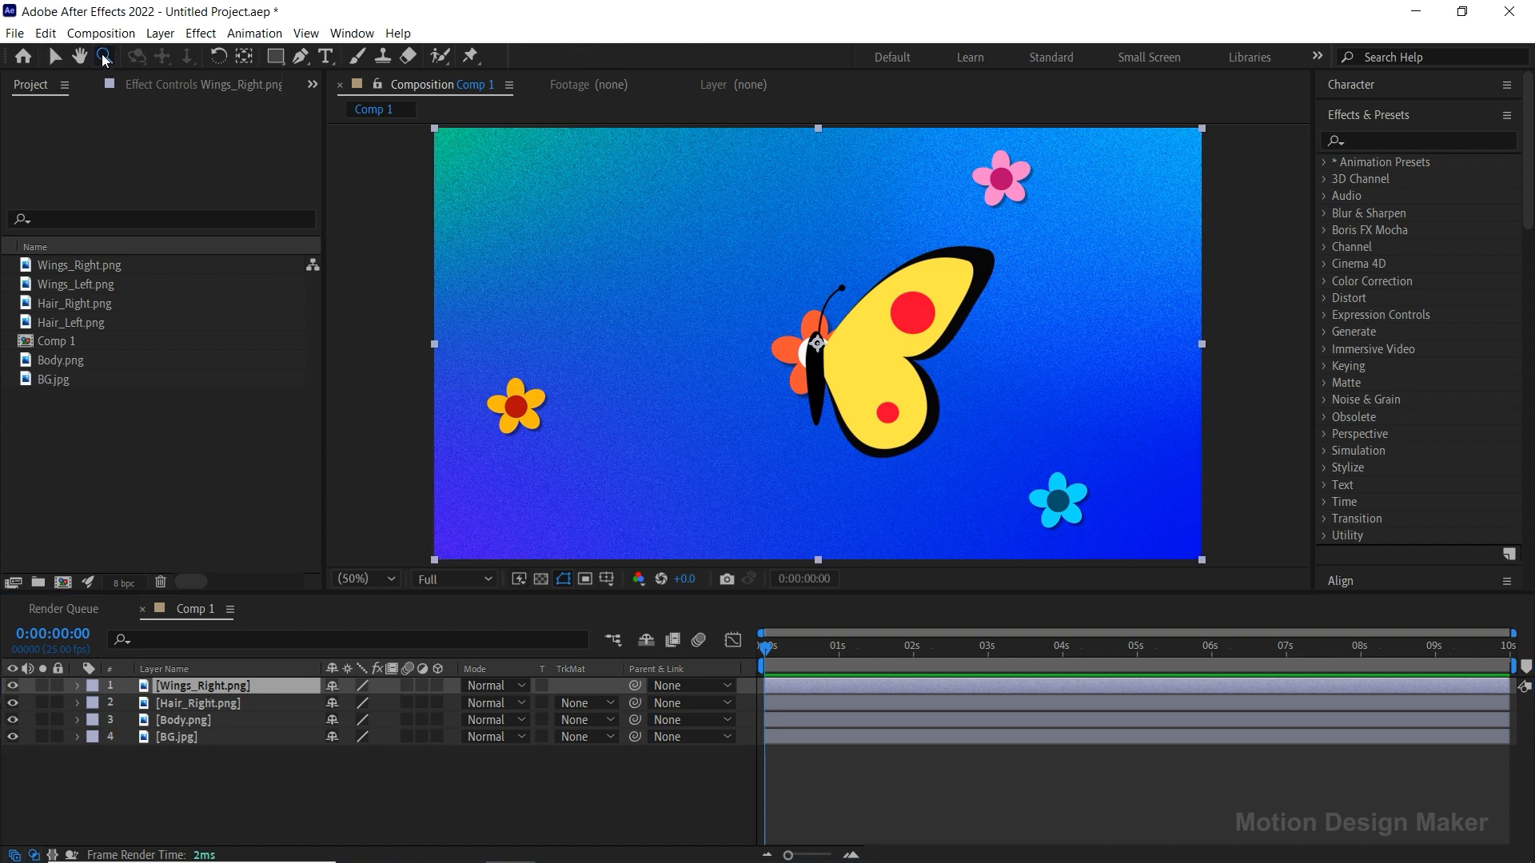
pyautogui.moveTo(785, 319); pyautogui.dragTo(892, 410)
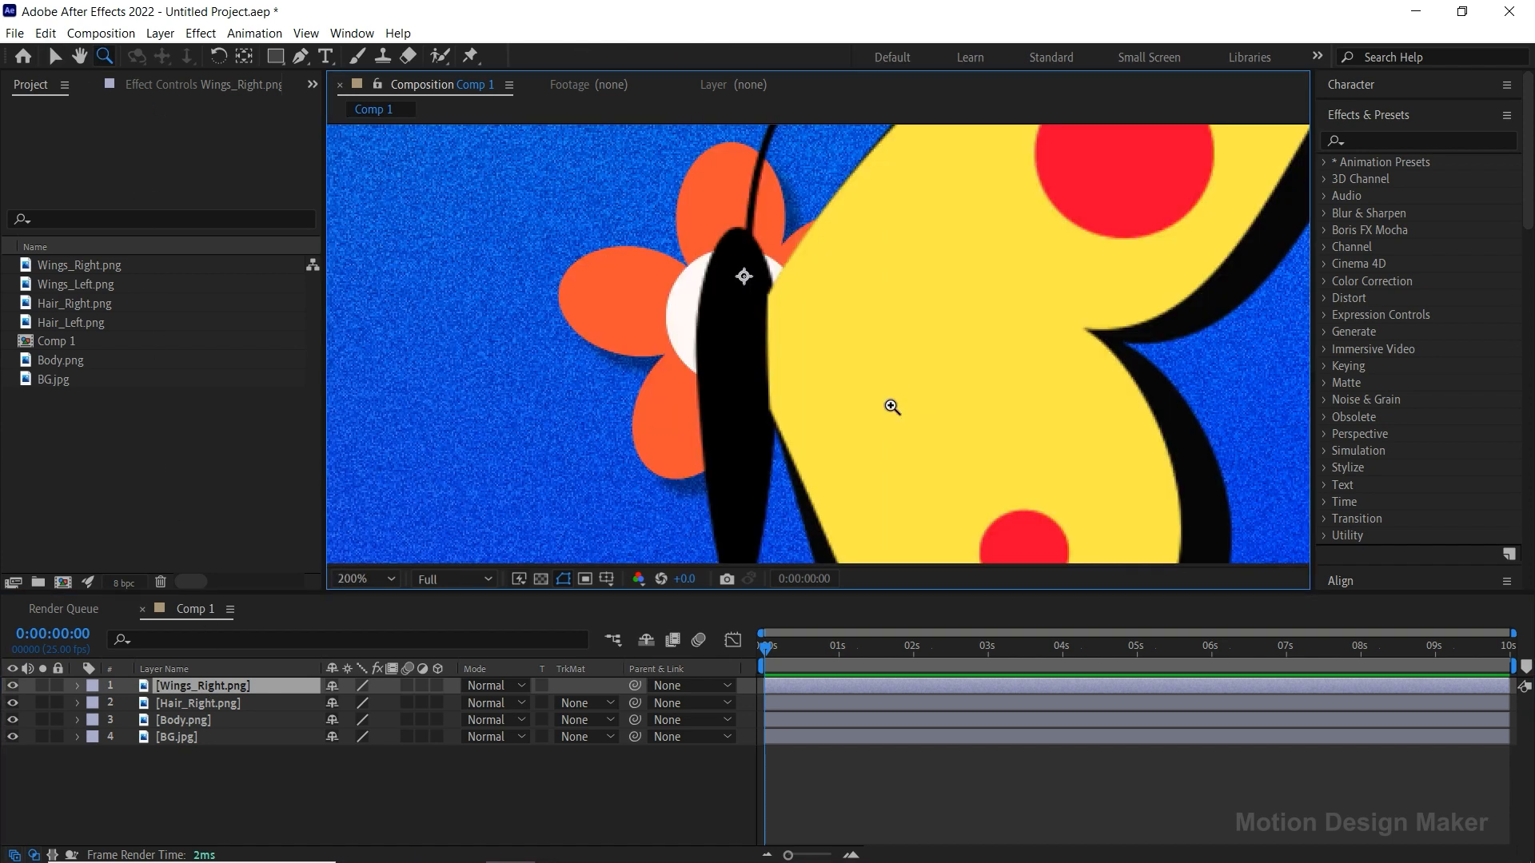
pyautogui.click(245, 57)
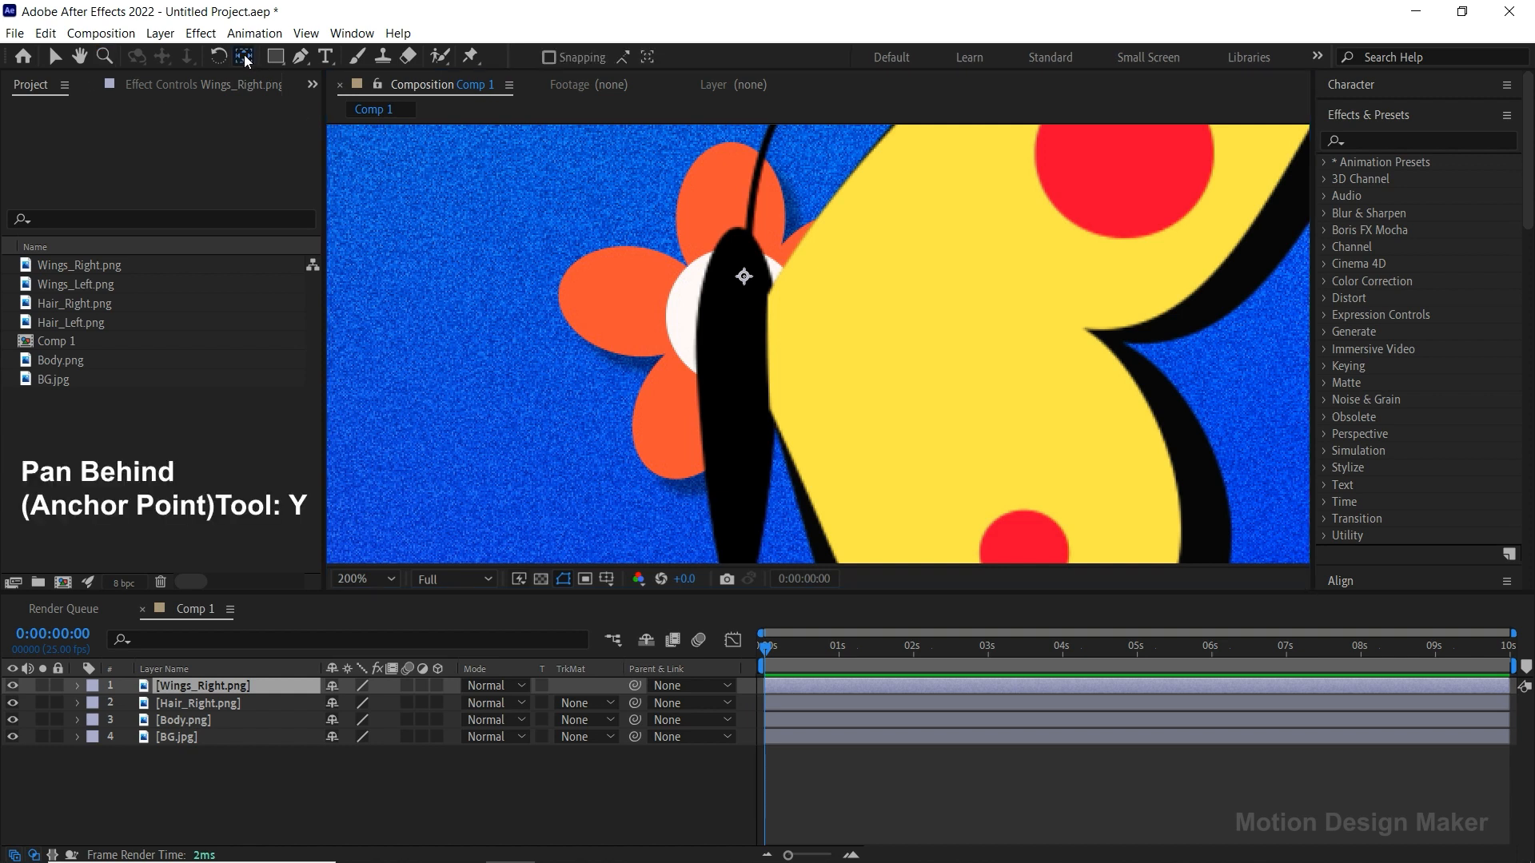
pyautogui.moveTo(744, 277); pyautogui.dragTo(765, 350)
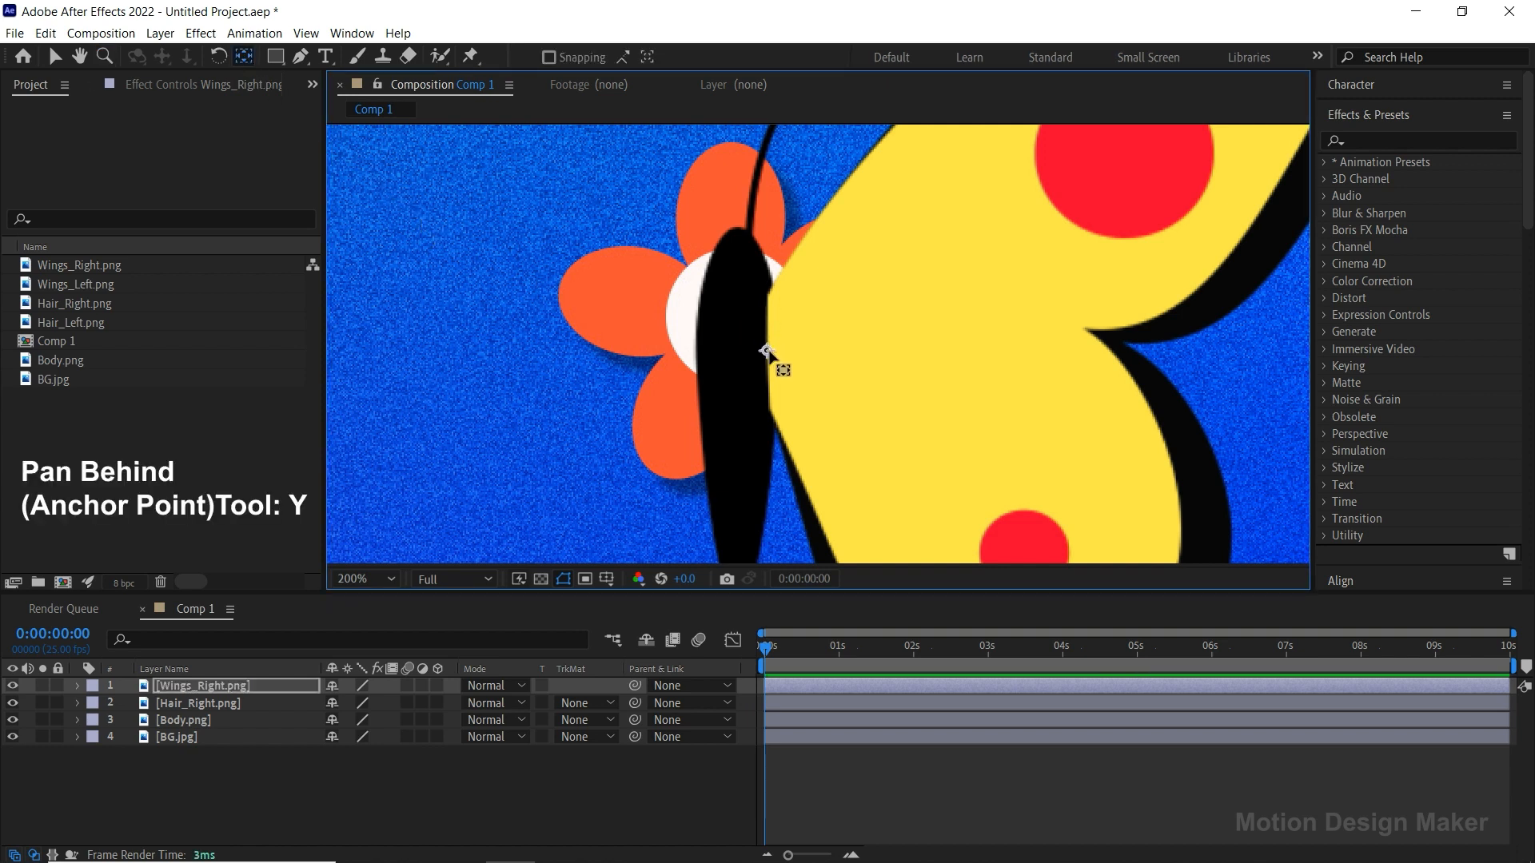
pyautogui.click(123, 686)
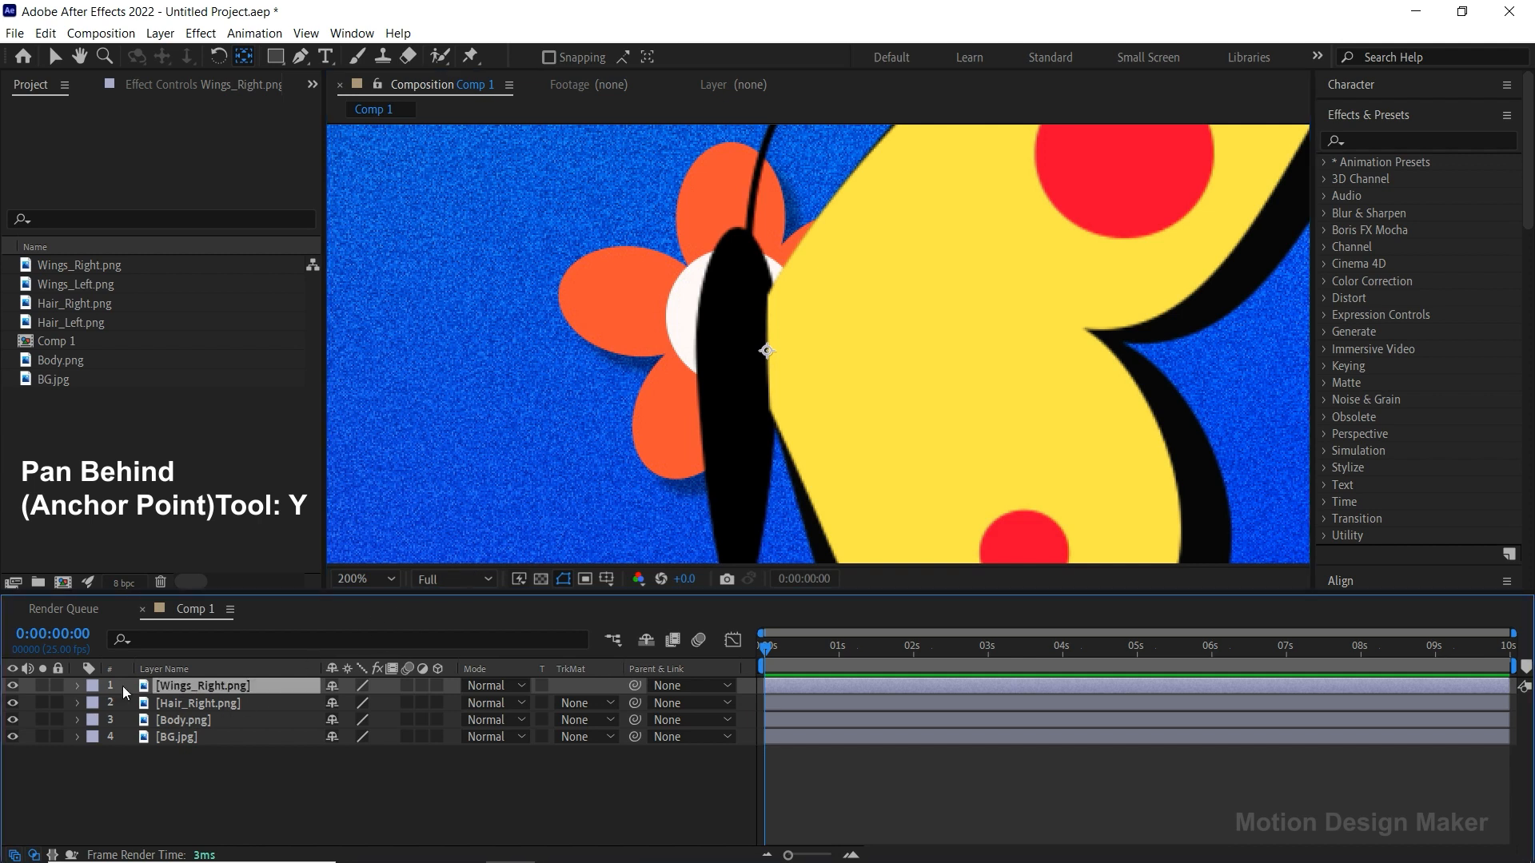
# Step: Hide the Wings_Right.png layer and solo the Hair_Right.png layer
pyautogui.click(13, 686)
pyautogui.click(164, 703)
pyautogui.click(12, 703)
pyautogui.click(12, 702)
pyautogui.click(43, 703)
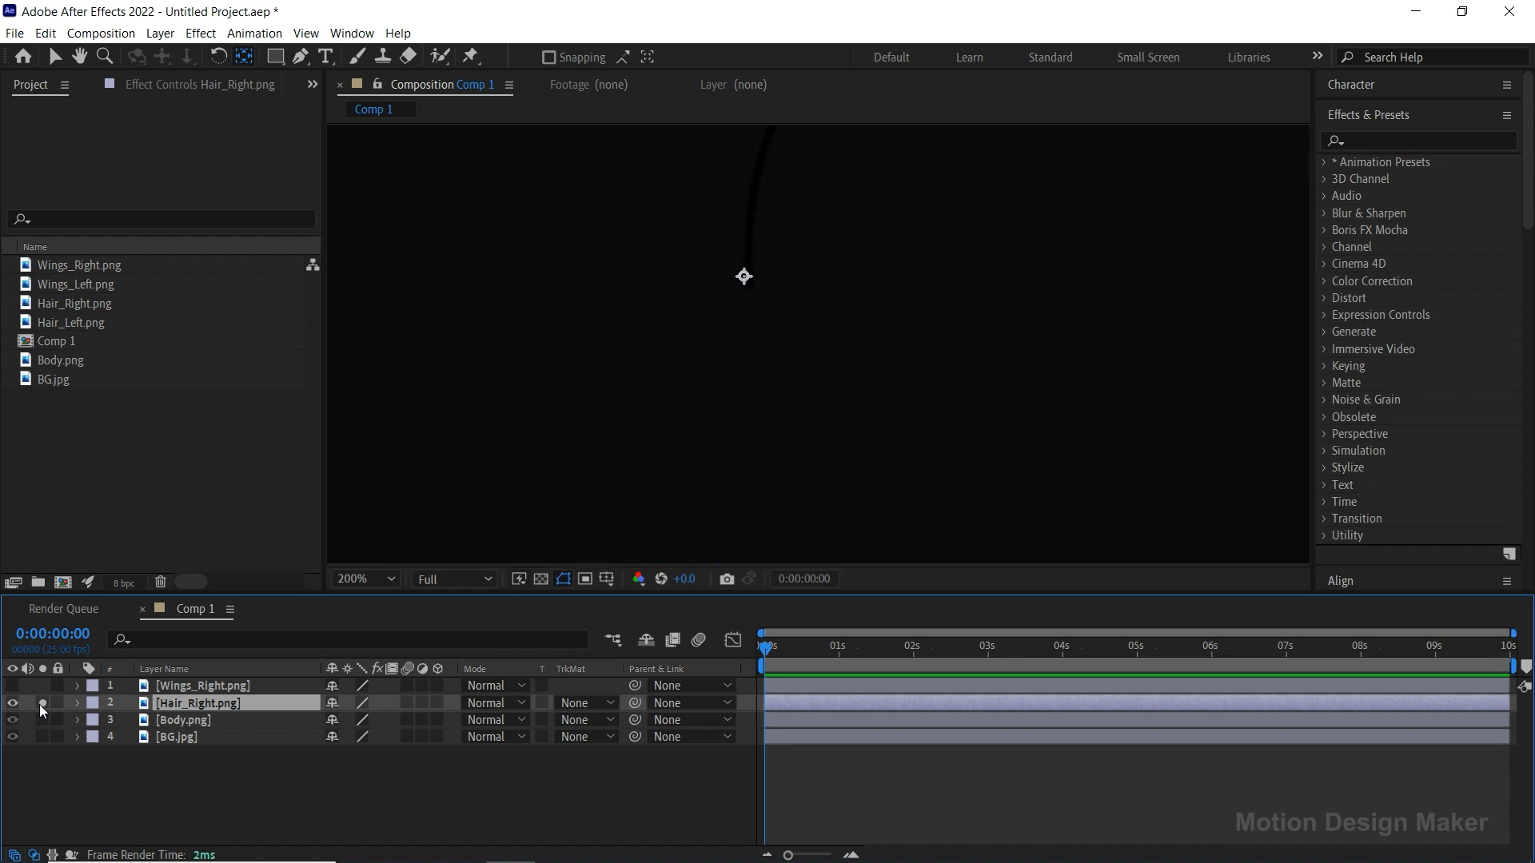
# Step: Change the background color of Comp 1 to a light gray in the composition settings
pyautogui.click(117, 36)
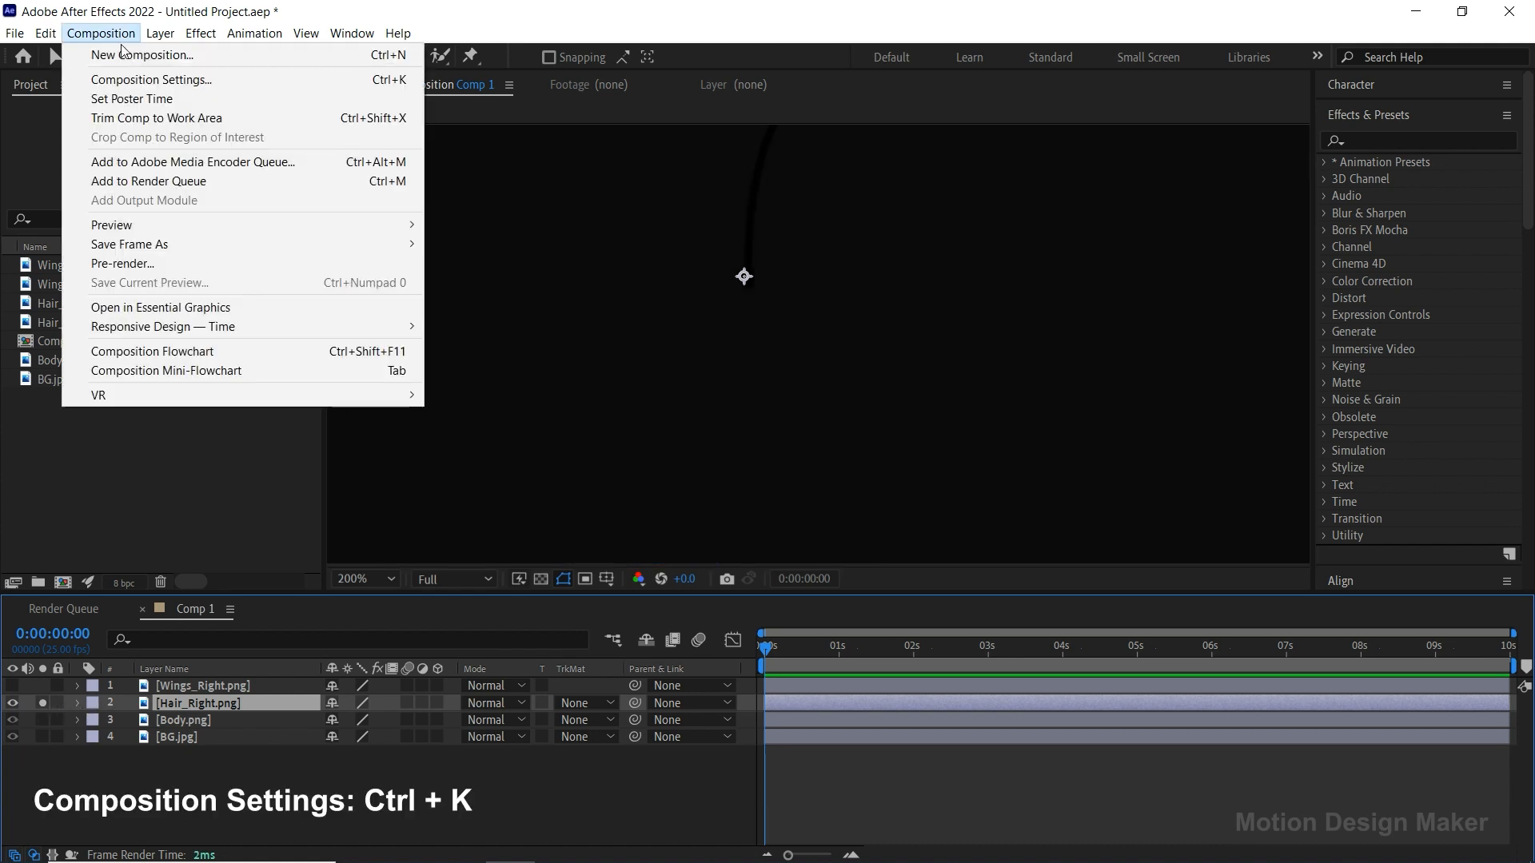
pyautogui.click(221, 80)
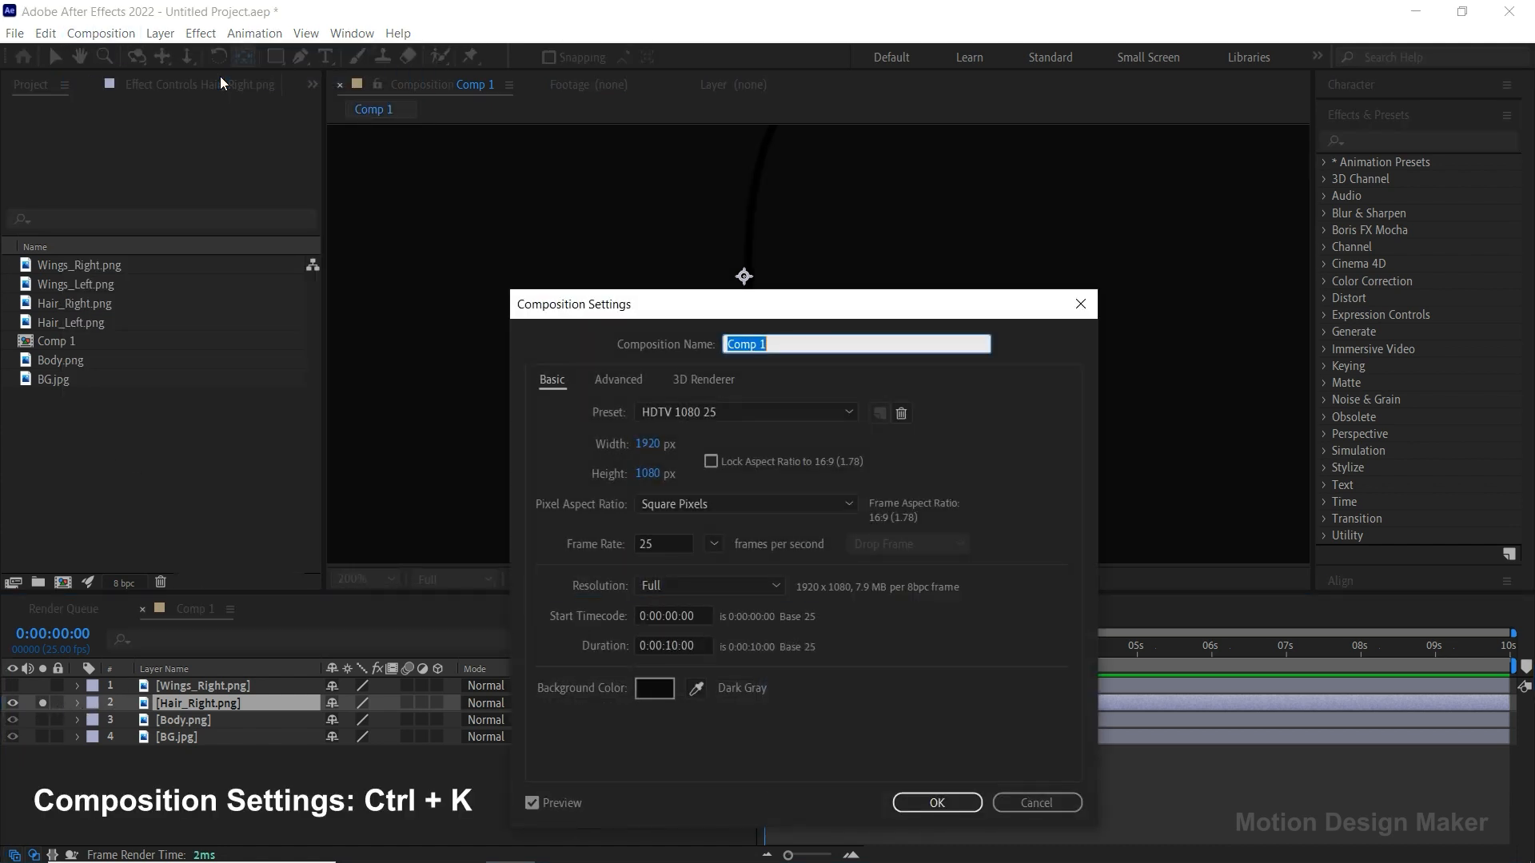
pyautogui.click(654, 688)
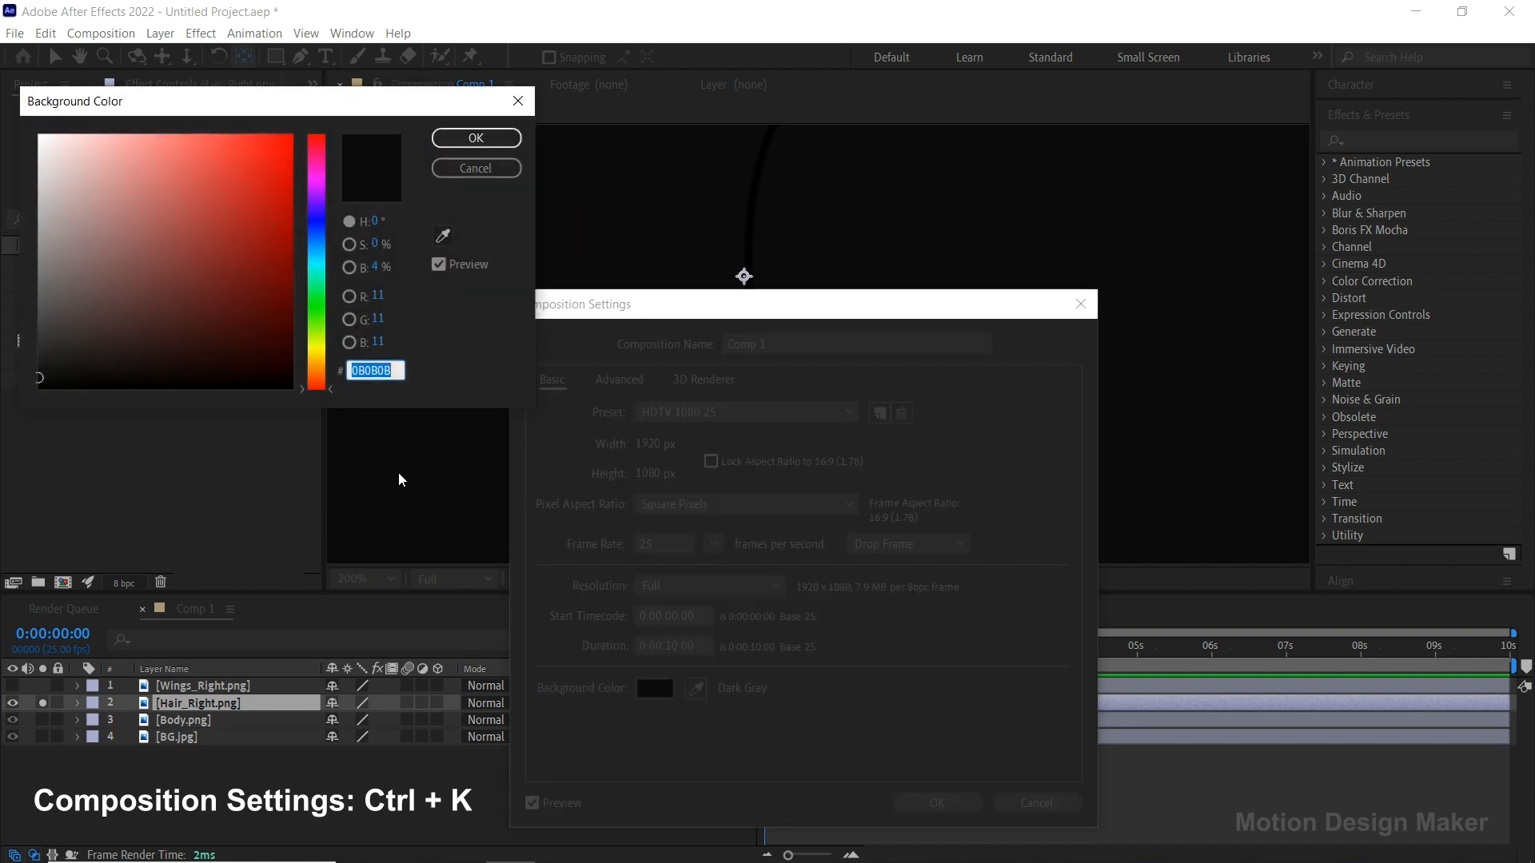
pyautogui.write('A5A5A5')
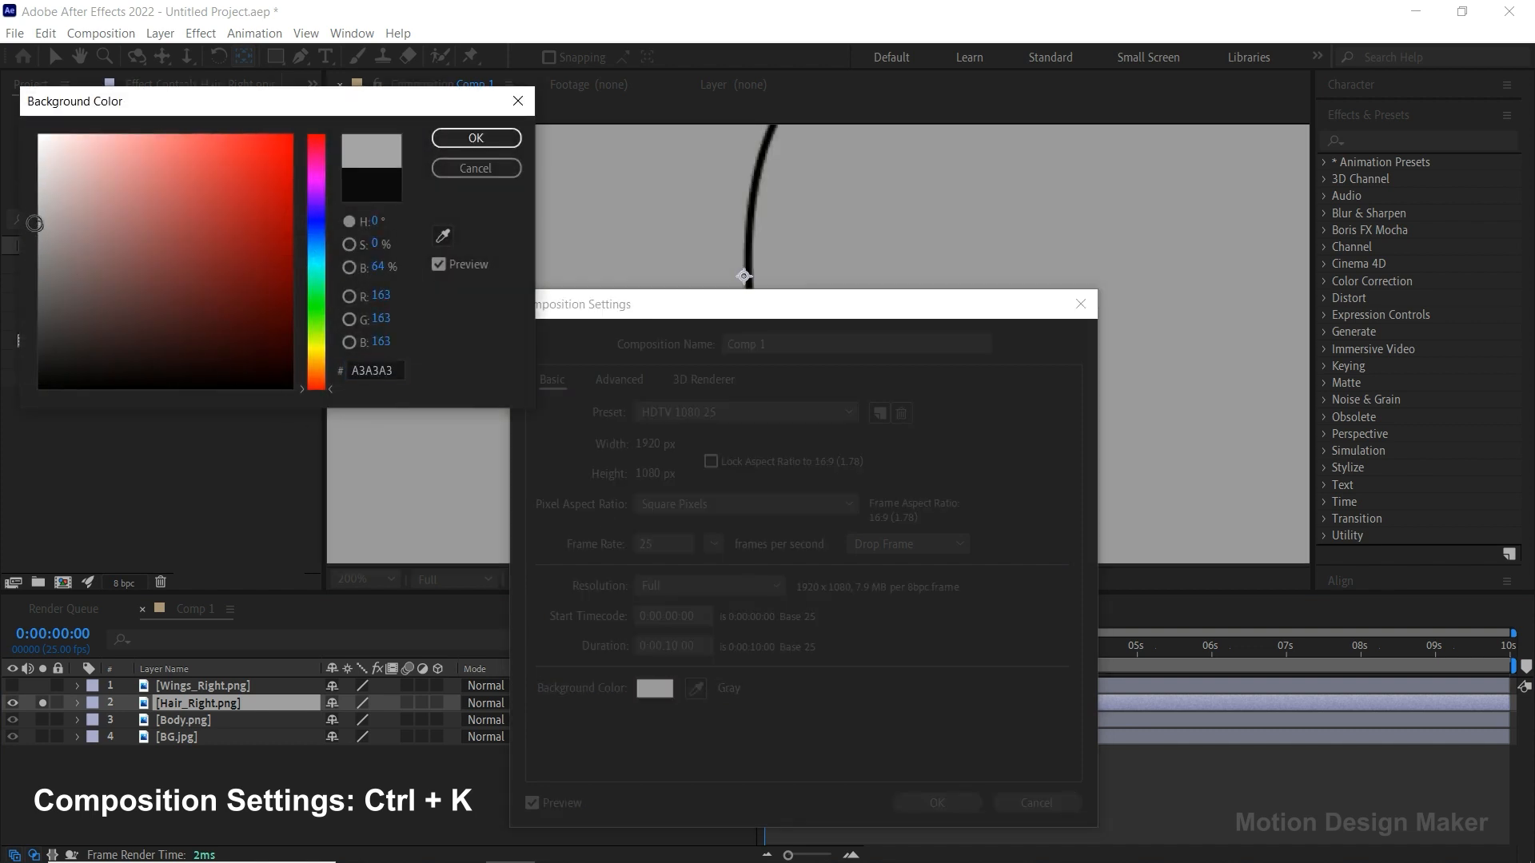
pyautogui.click(480, 139)
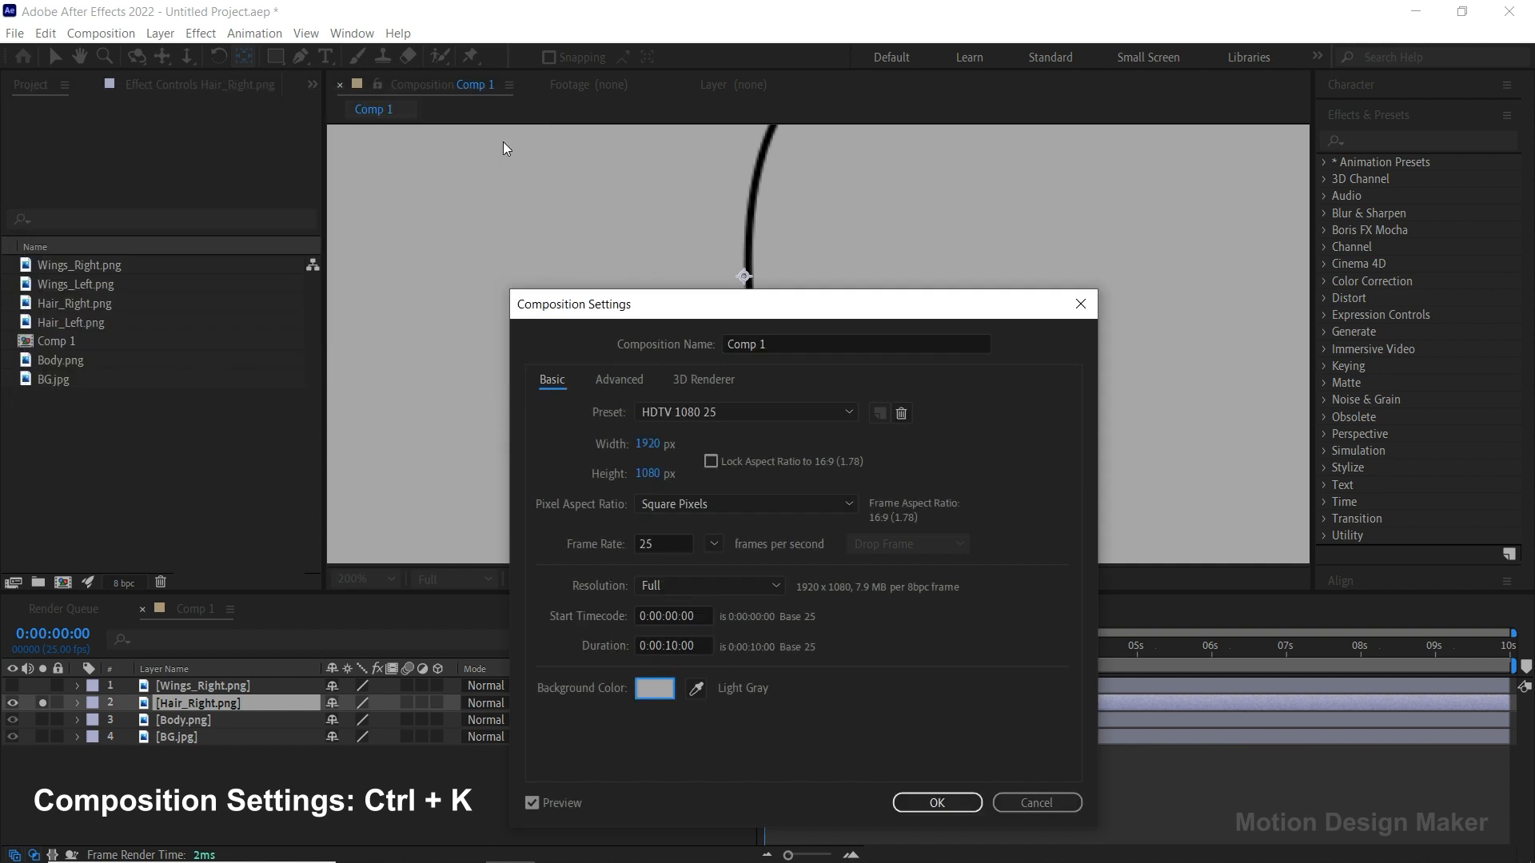
pyautogui.click(965, 796)
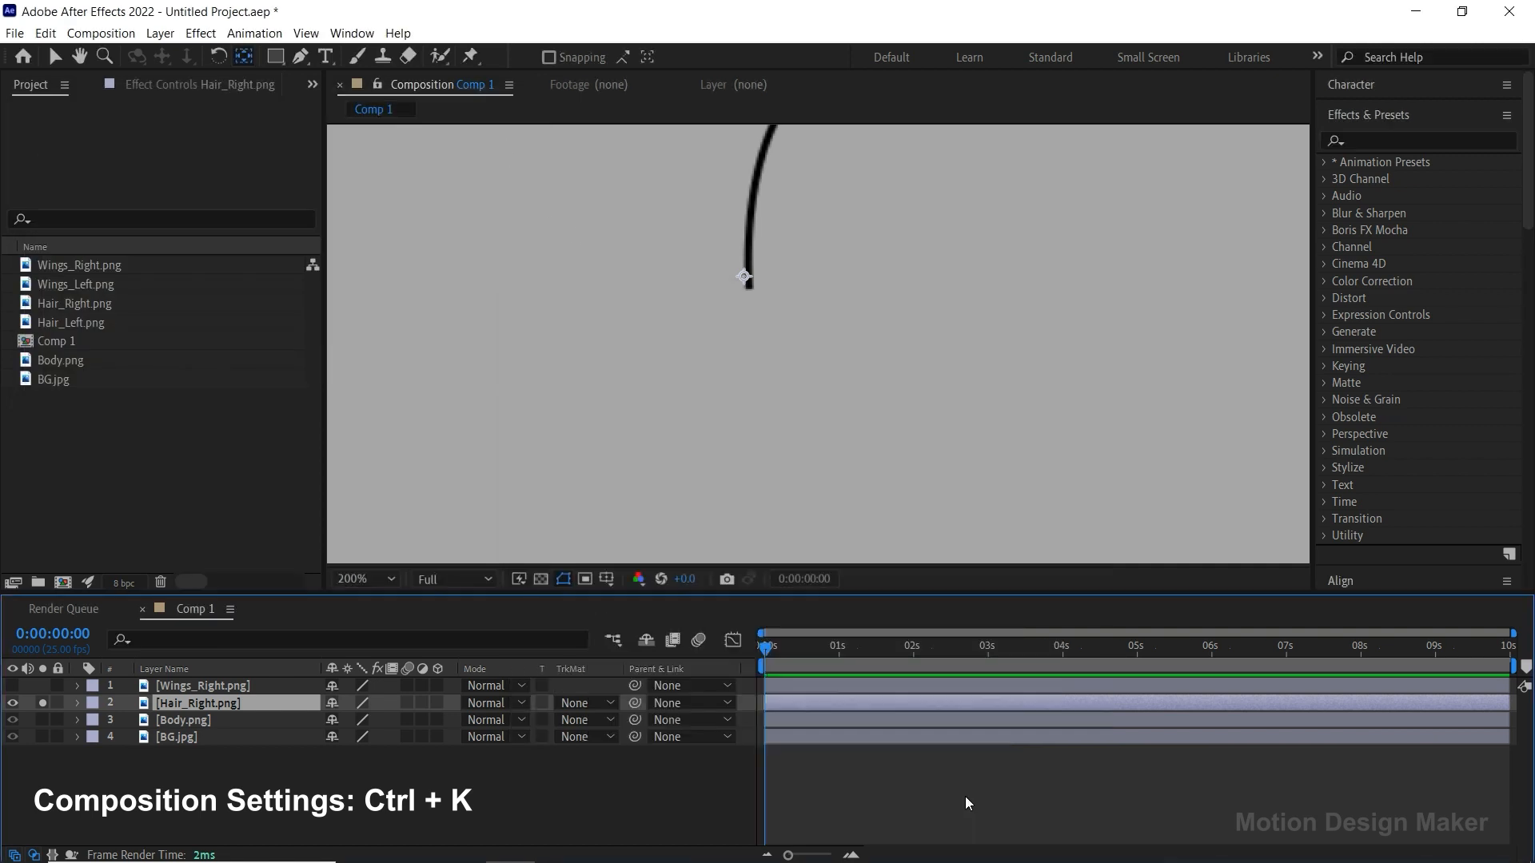
# Step: Move the Hair_Right.png anchor point to the antenna's lower end, and restore the visibility of all the layers
pyautogui.click(745, 280)
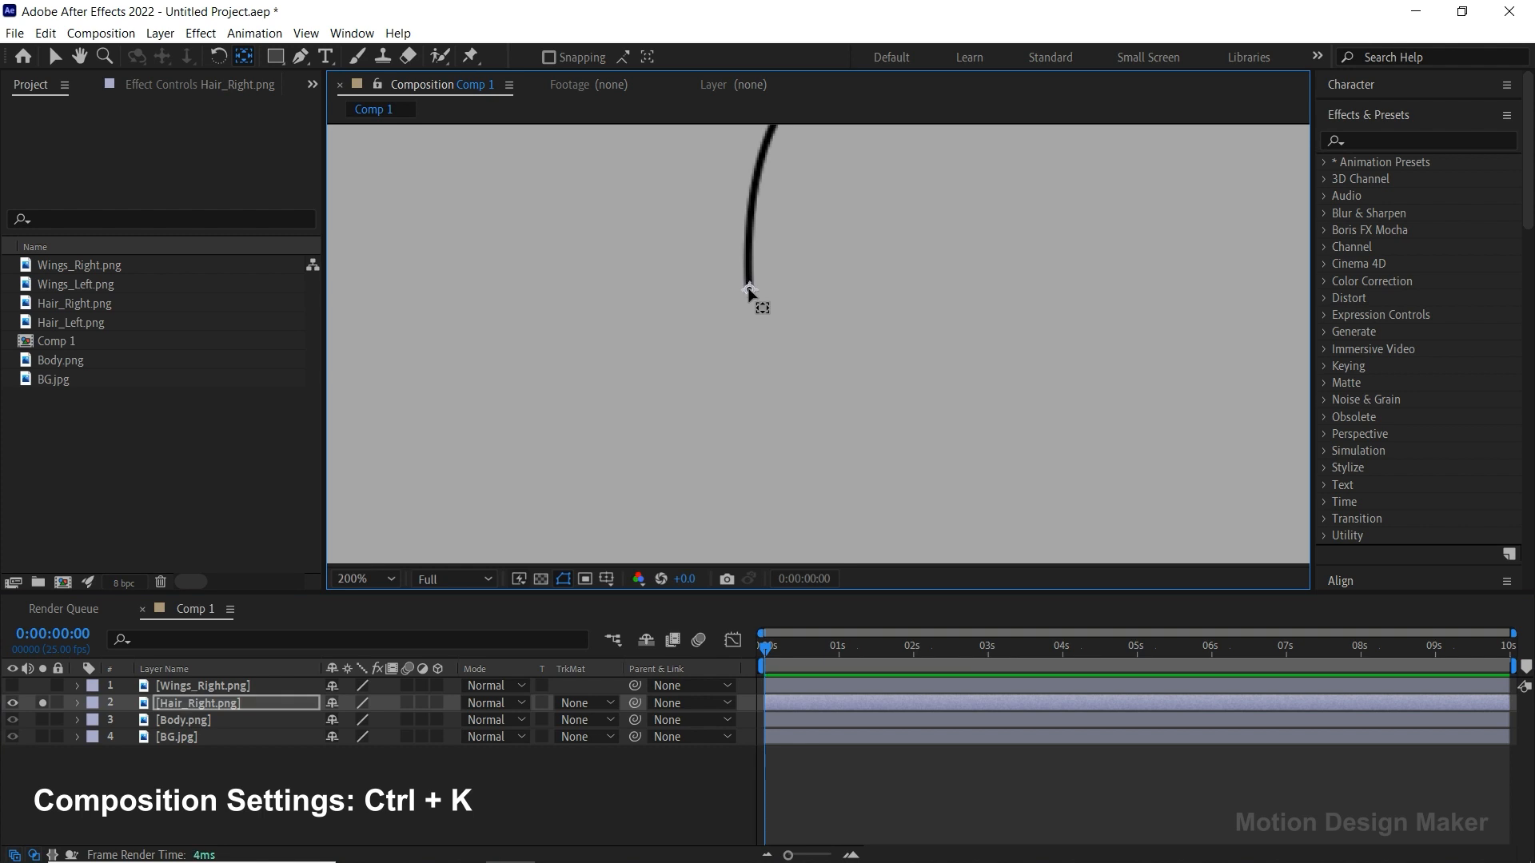
pyautogui.click(43, 703)
pyautogui.click(14, 685)
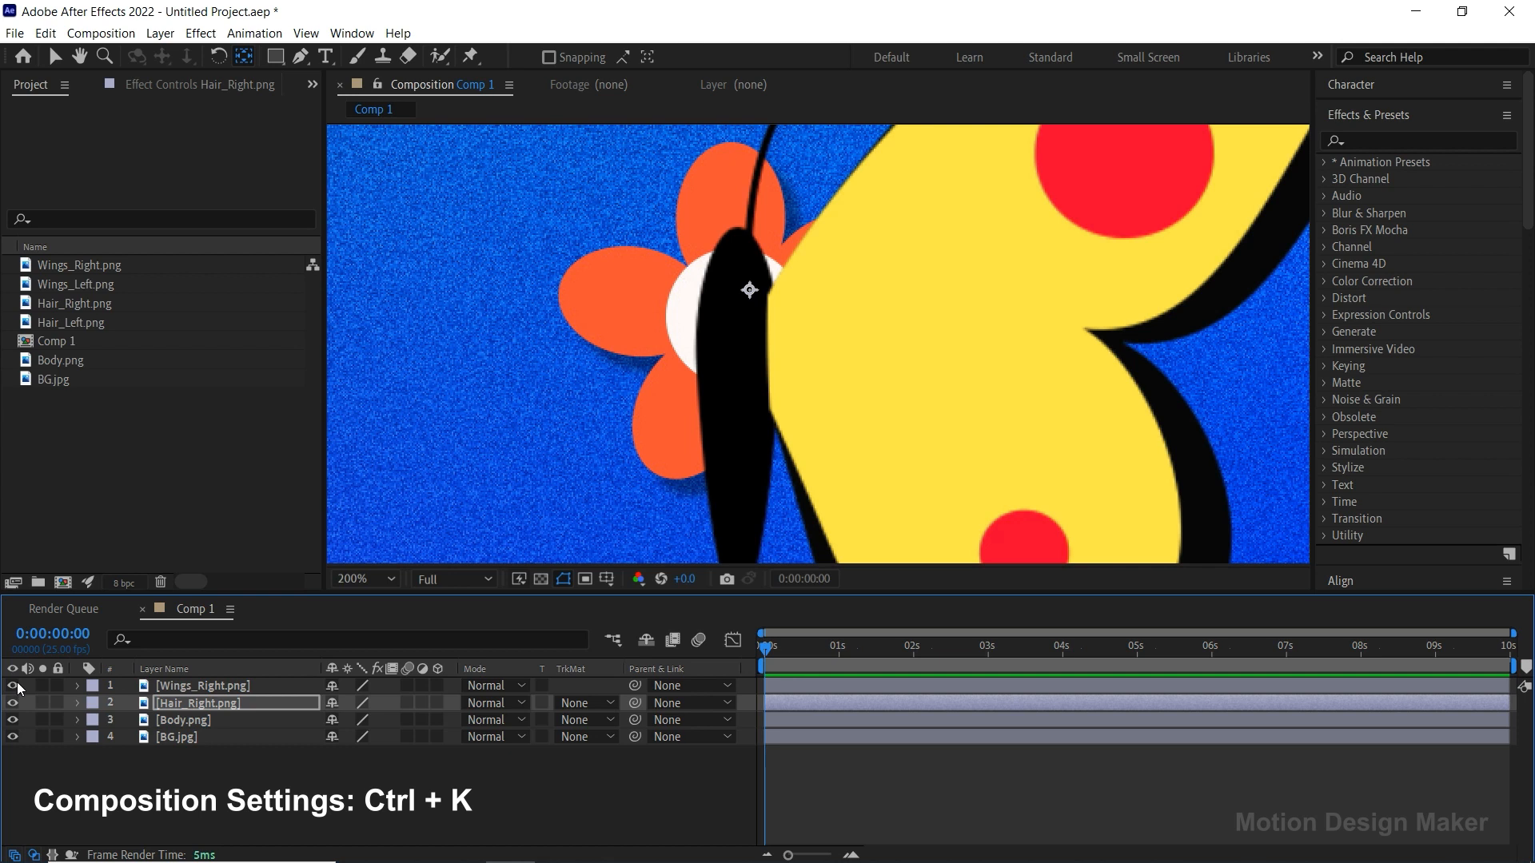
pyautogui.click(377, 580)
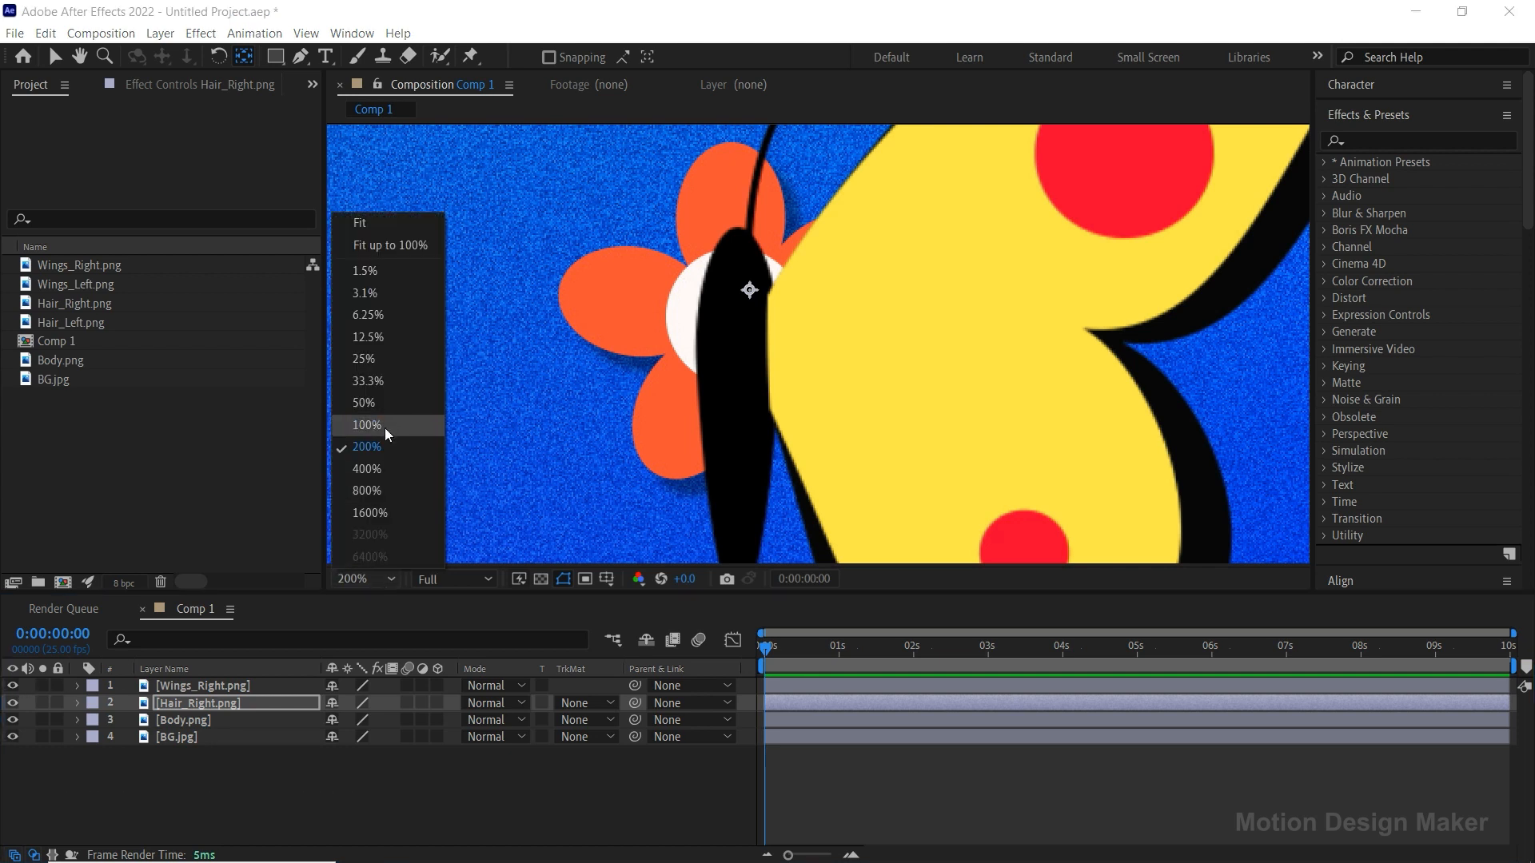
pyautogui.click(405, 229)
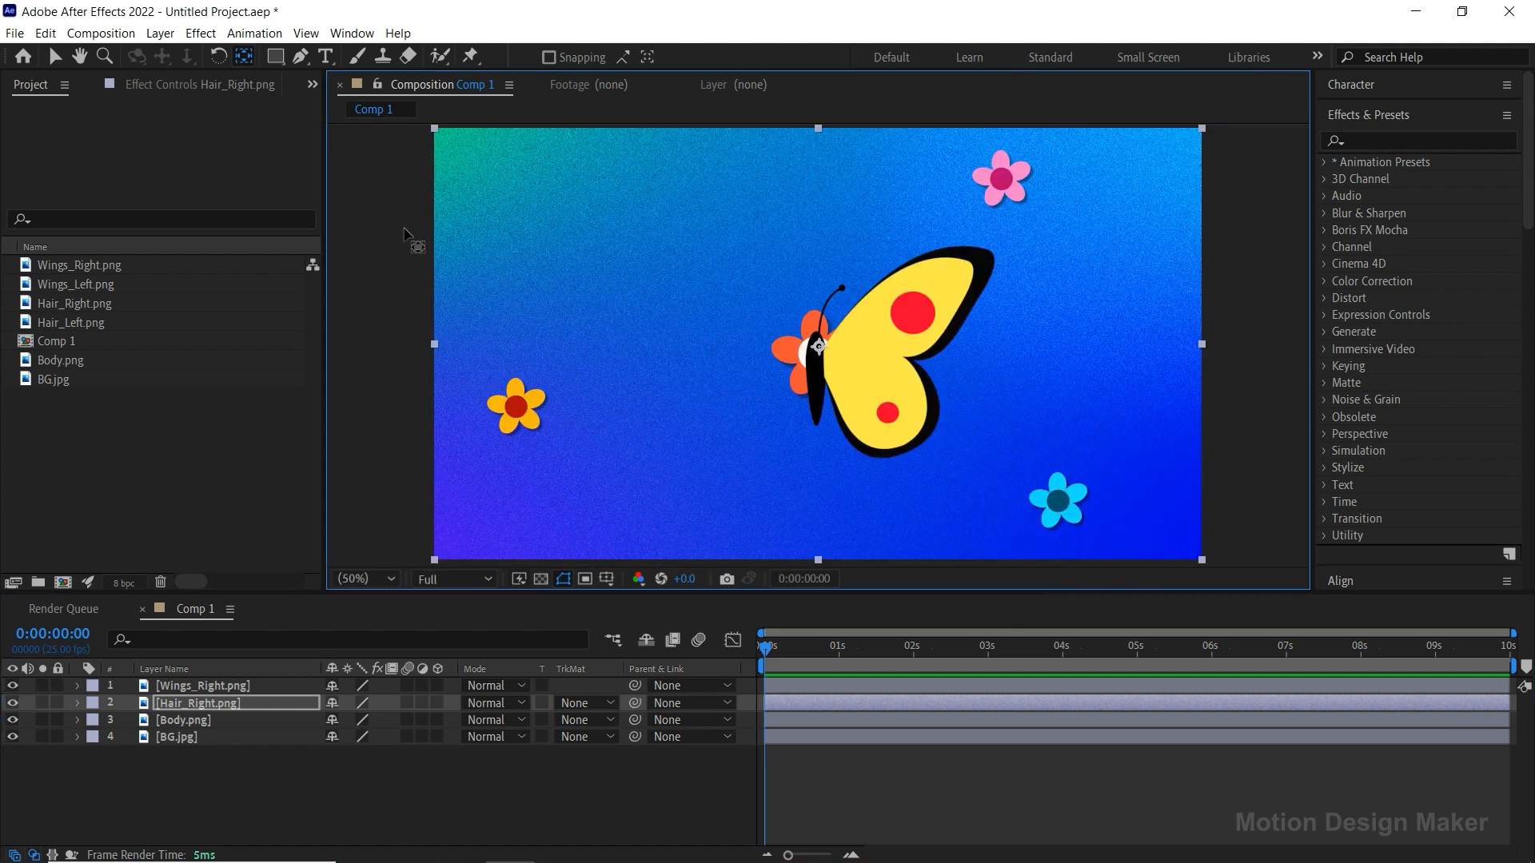
pyautogui.click(795, 758)
# Step: Add Scale keyframes of 100% to the Wings_Right.png layer at frames 0, 5 and 10
pyautogui.click(264, 687)
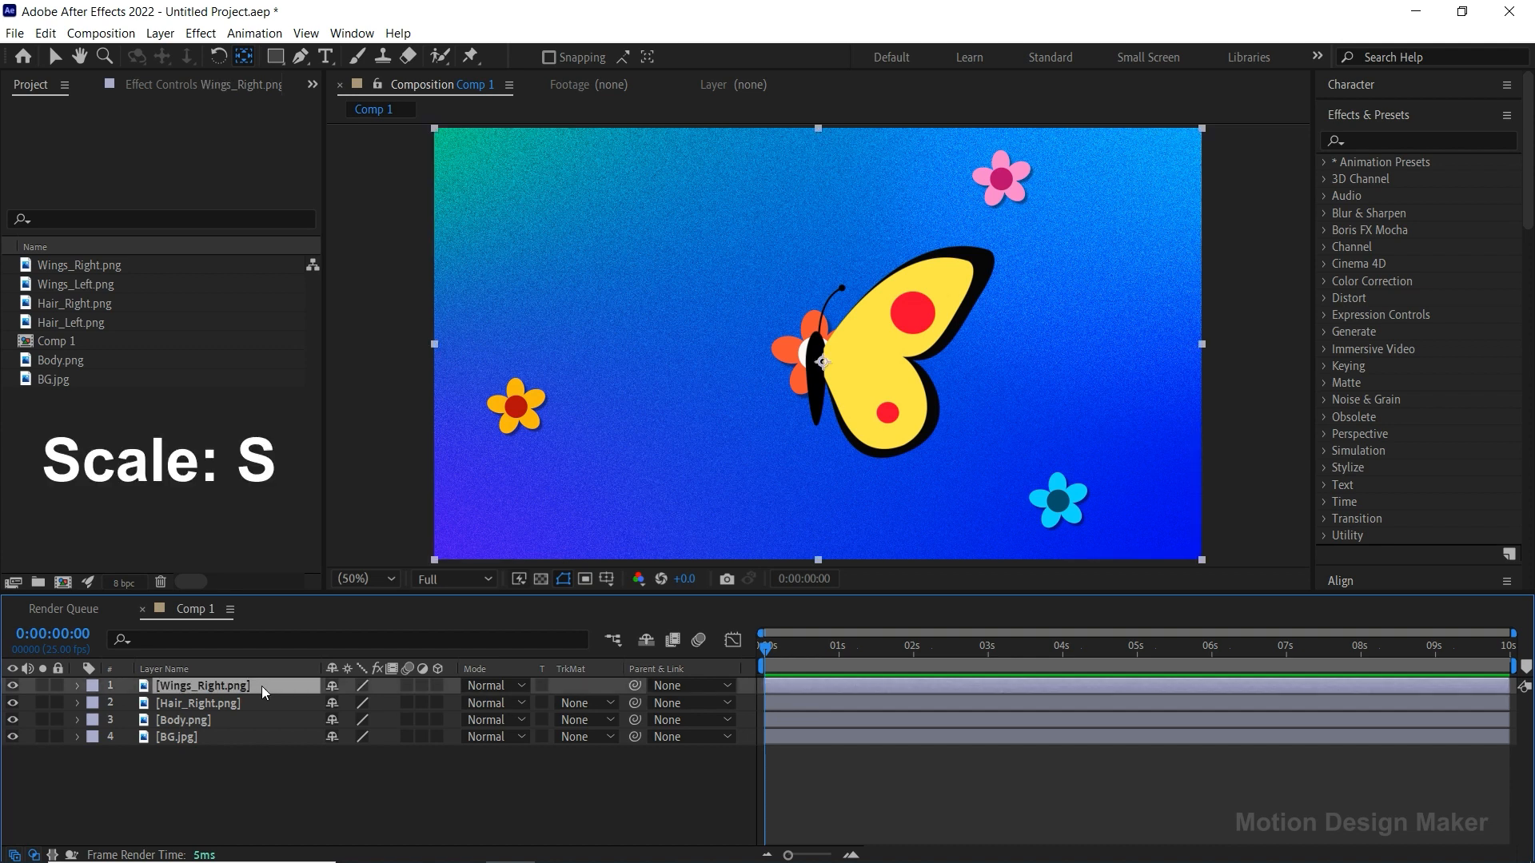
pyautogui.press('s')
pyautogui.click(127, 704)
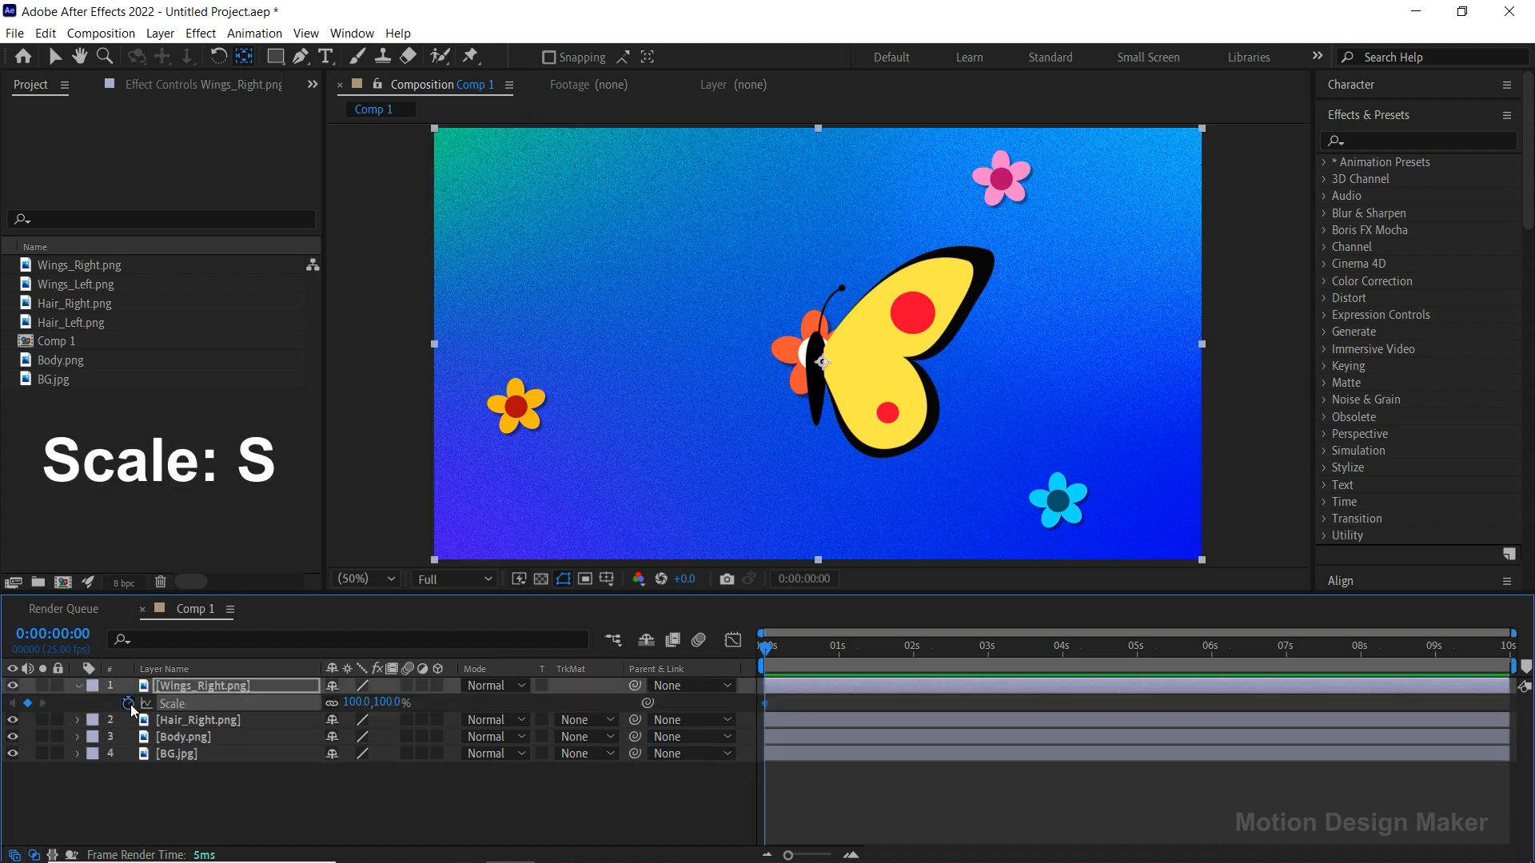
pyautogui.moveTo(765, 648); pyautogui.dragTo(779, 650)
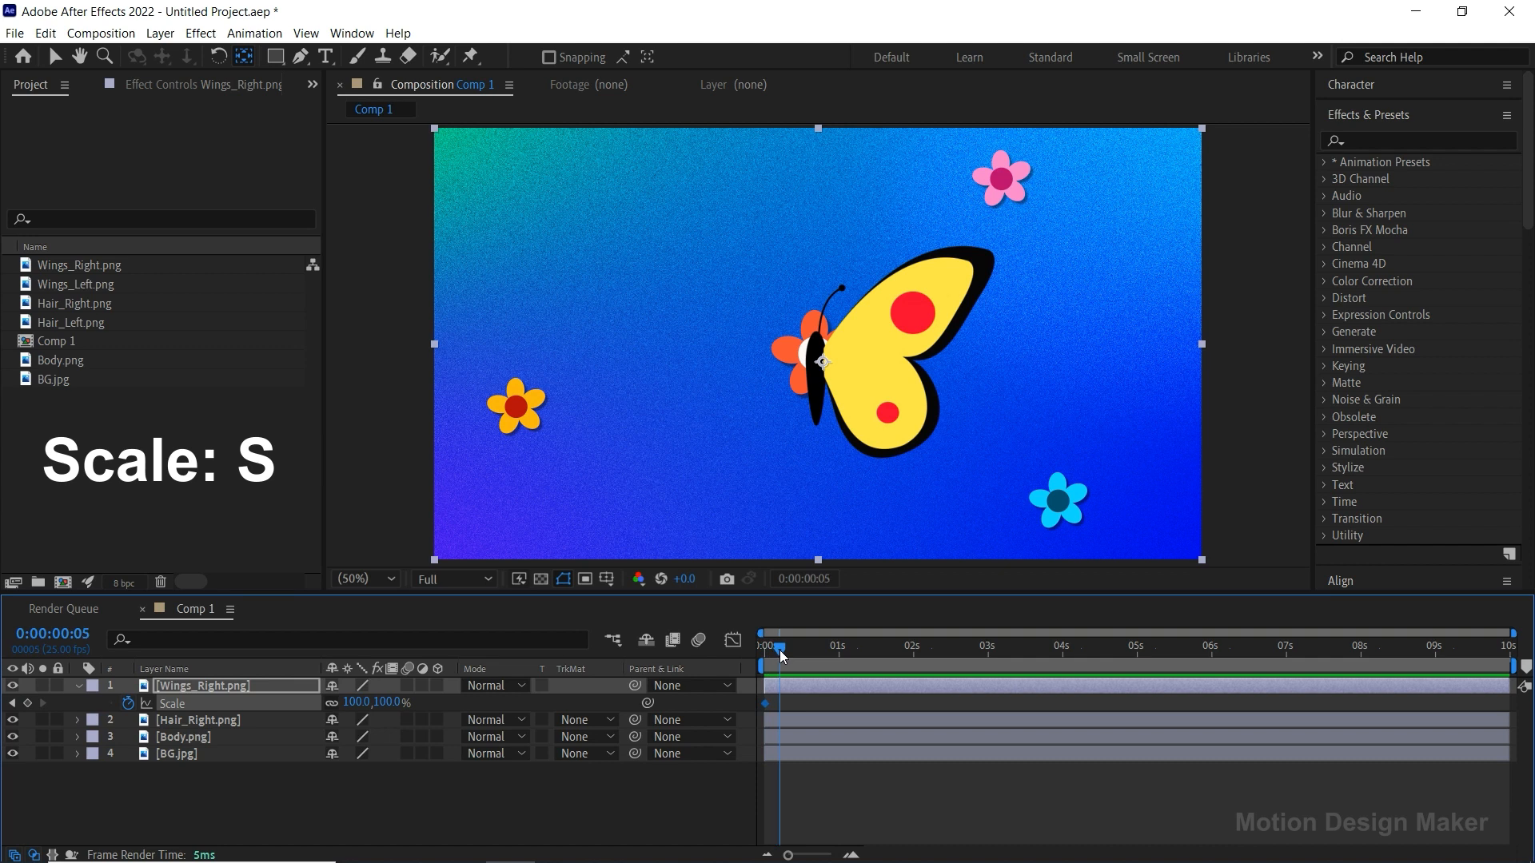
pyautogui.moveTo(781, 648); pyautogui.dragTo(796, 654)
pyautogui.click(27, 702)
pyautogui.press('=')
pyautogui.press('=')
pyautogui.press('=')
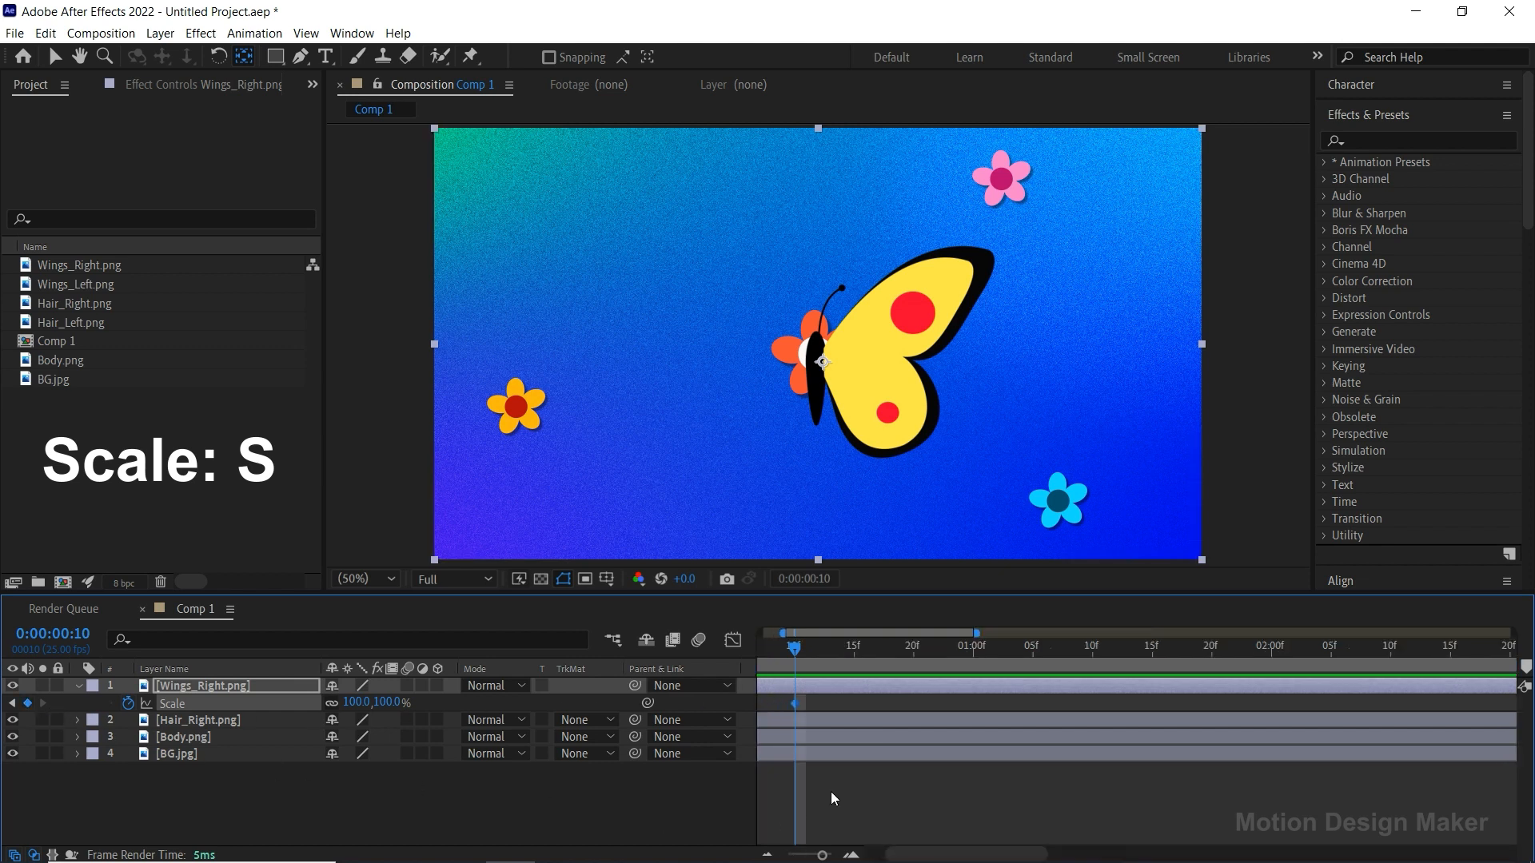
pyautogui.moveTo(915, 853); pyautogui.dragTo(860, 853)
# Step: At frame 5, unlink the Wings_Right.png scale proportions, set the horizontal scale to 6%, and preview the wing flap
pyautogui.moveTo(864, 658); pyautogui.dragTo(825, 668)
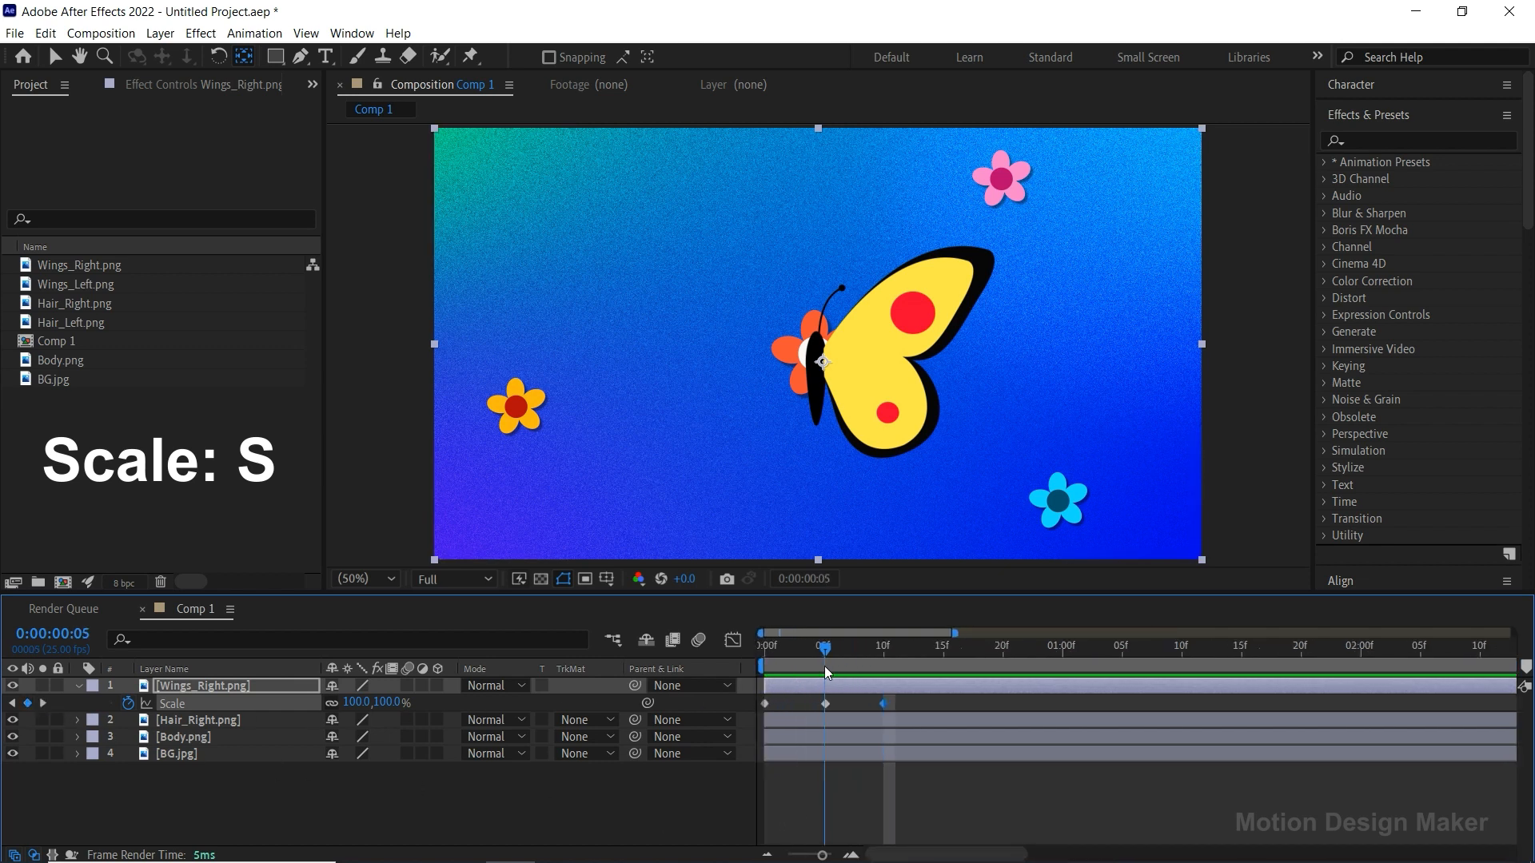
pyautogui.click(332, 704)
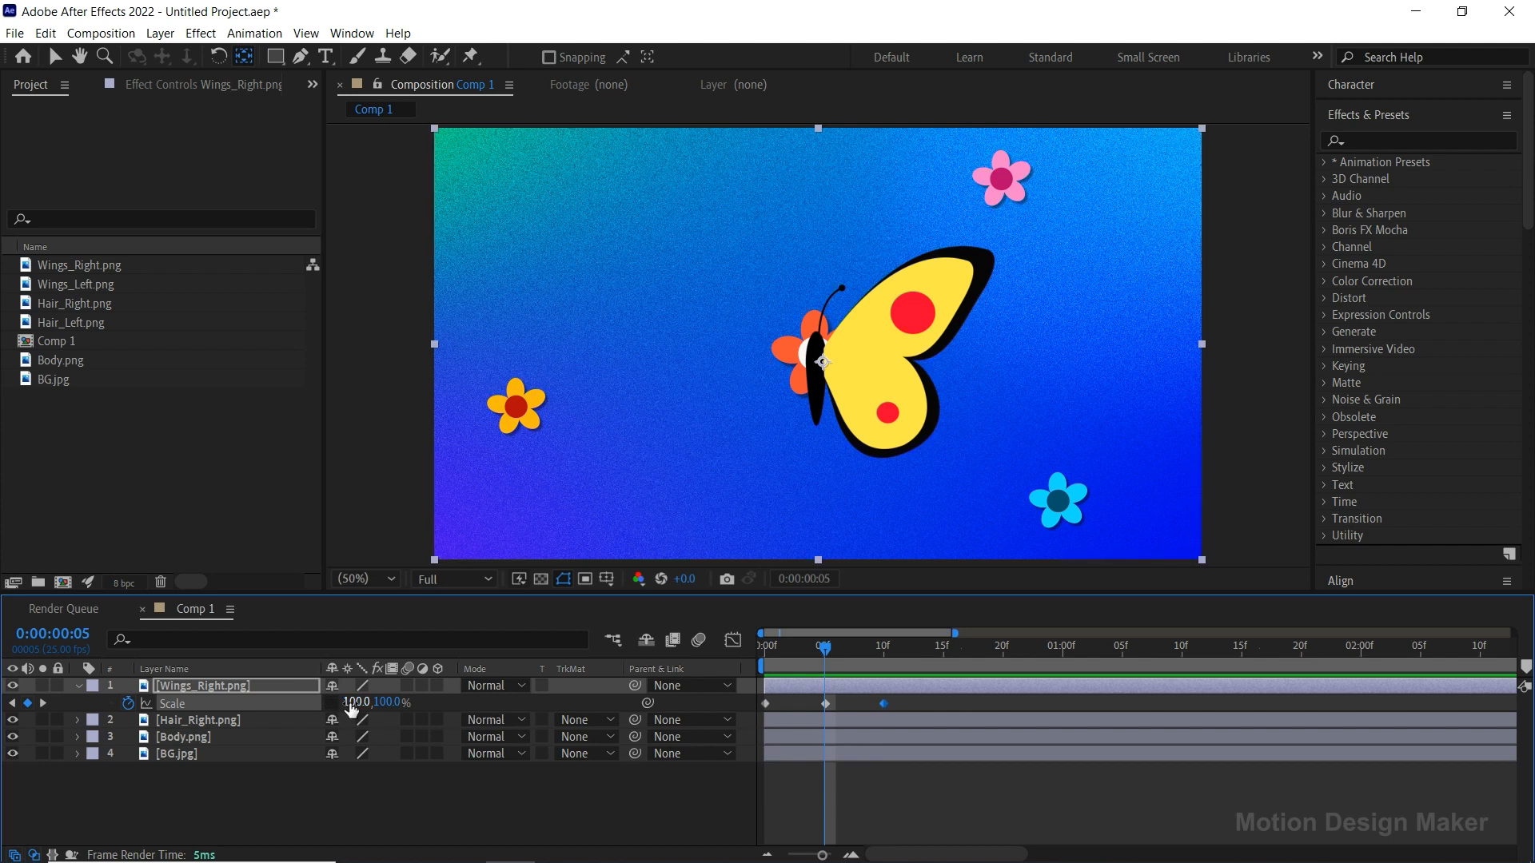
pyautogui.moveTo(356, 702); pyautogui.dragTo(293, 706)
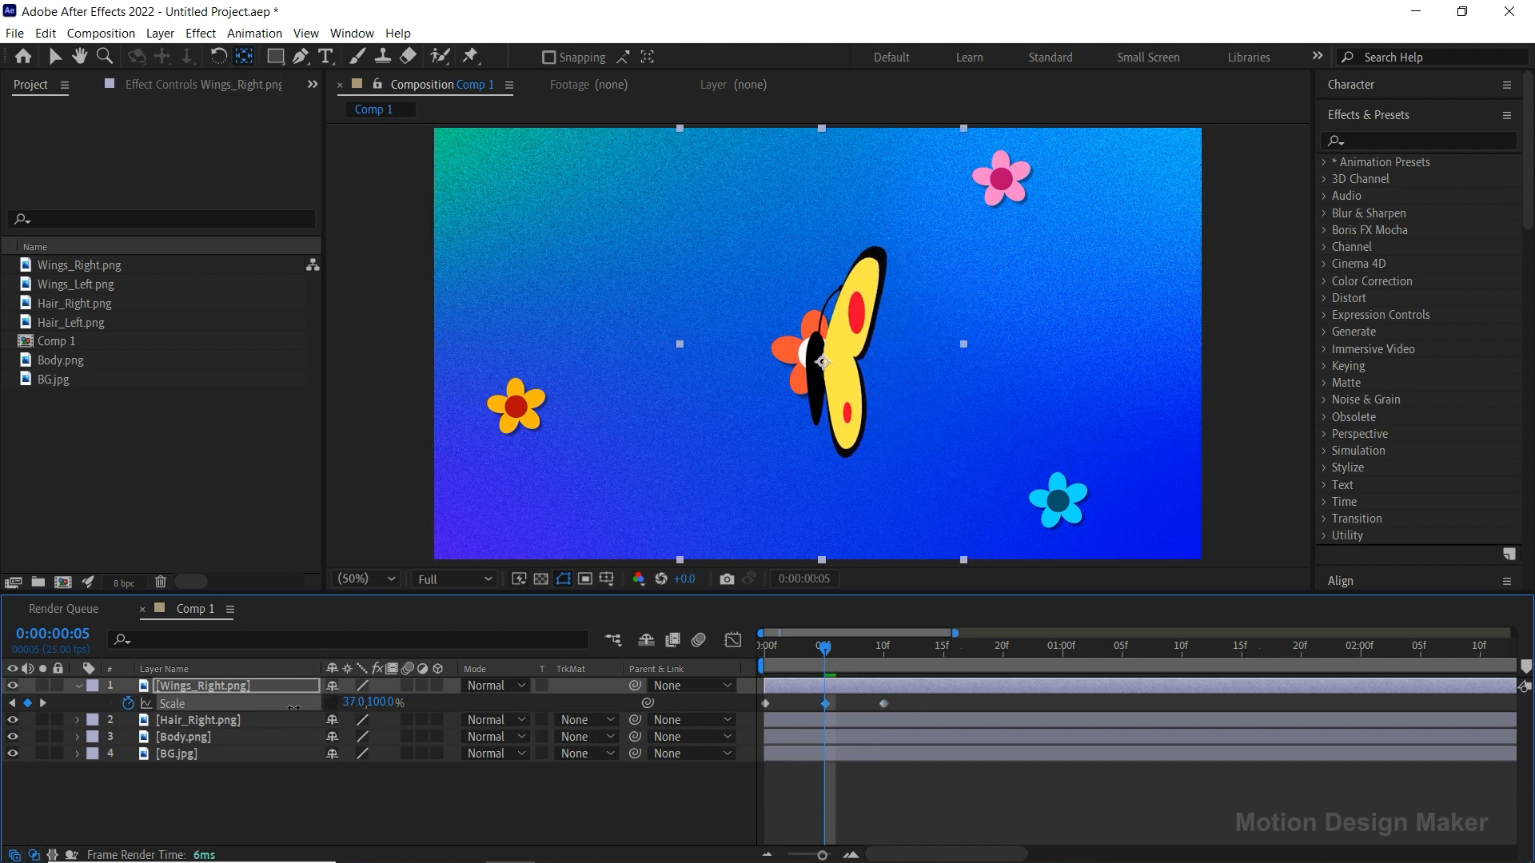
pyautogui.click(354, 702)
pyautogui.write('6')
pyautogui.press('Return')
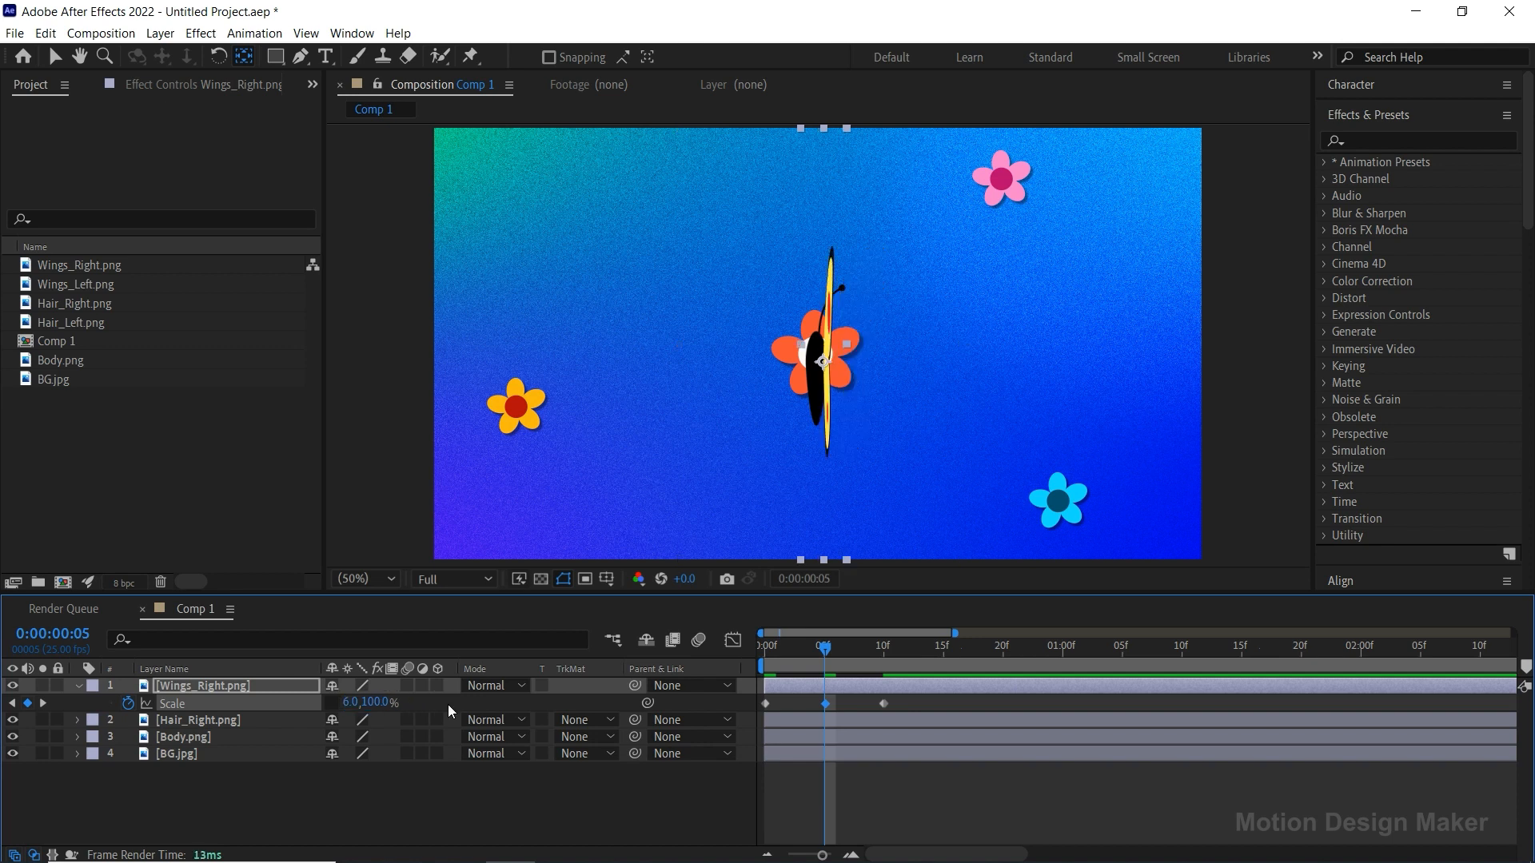
pyautogui.press('space')
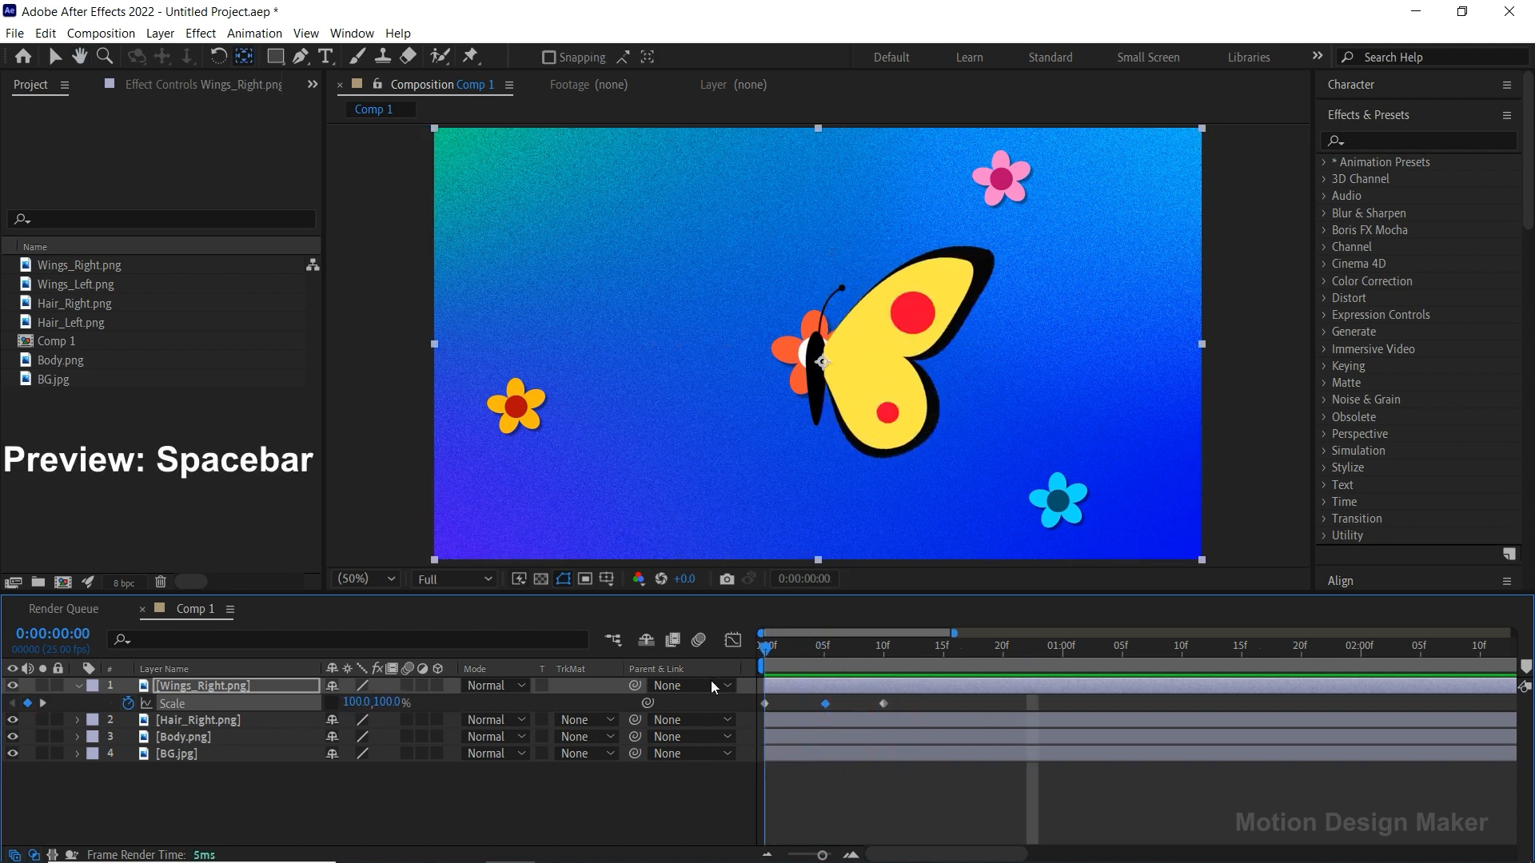
pyautogui.press('space')
# Step: Apply Easy Ease to the three Scale keyframes of the Wings_Right.png layer and preview the wing flap
pyautogui.moveTo(900, 699); pyautogui.dragTo(755, 716)
pyautogui.press('F9')
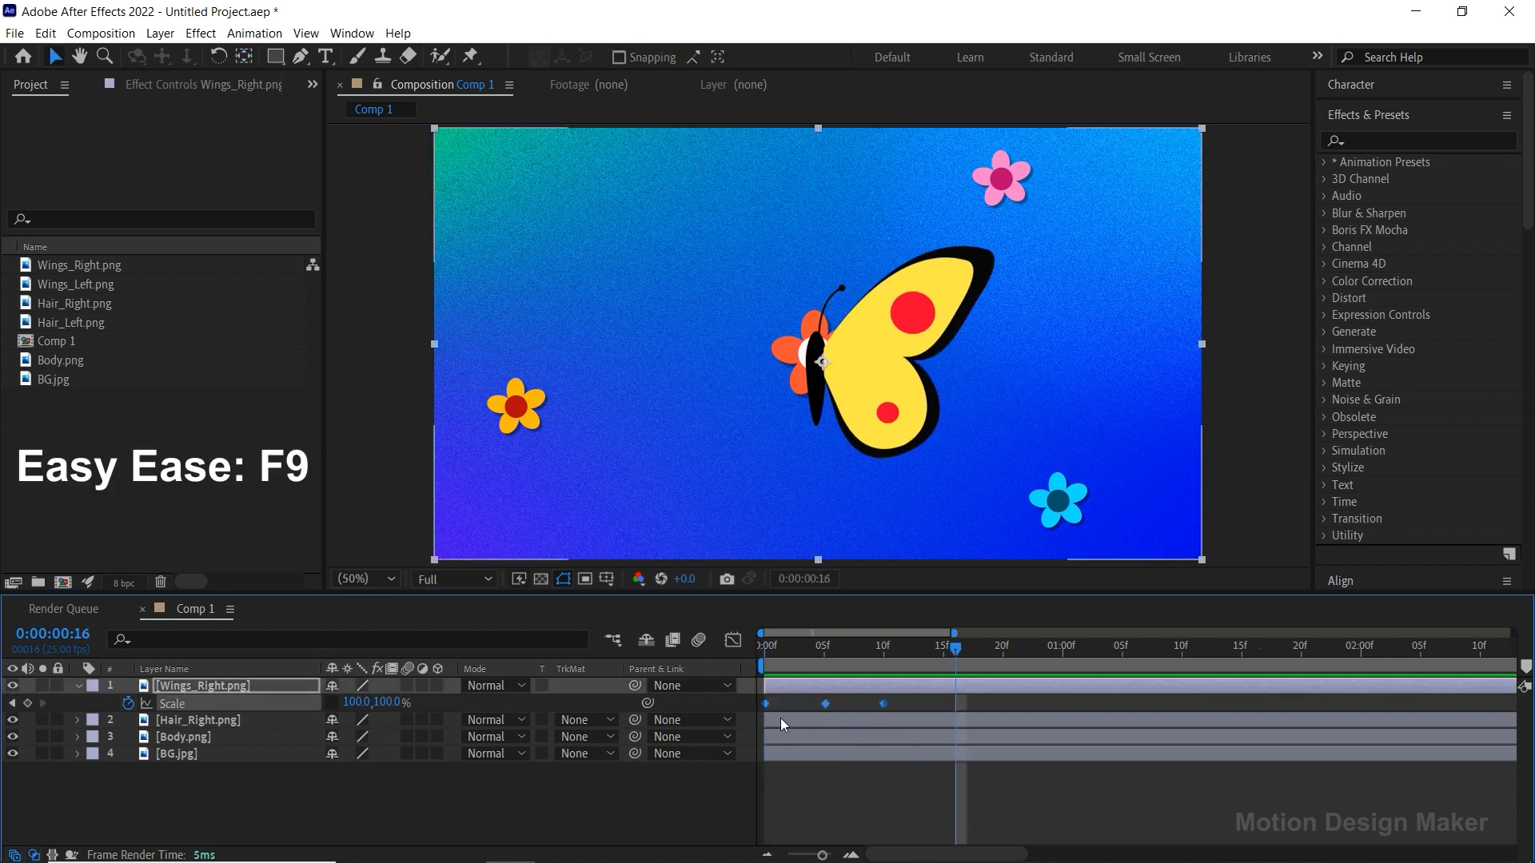
pyautogui.rightClick(882, 703)
pyautogui.moveTo(1019, 694)
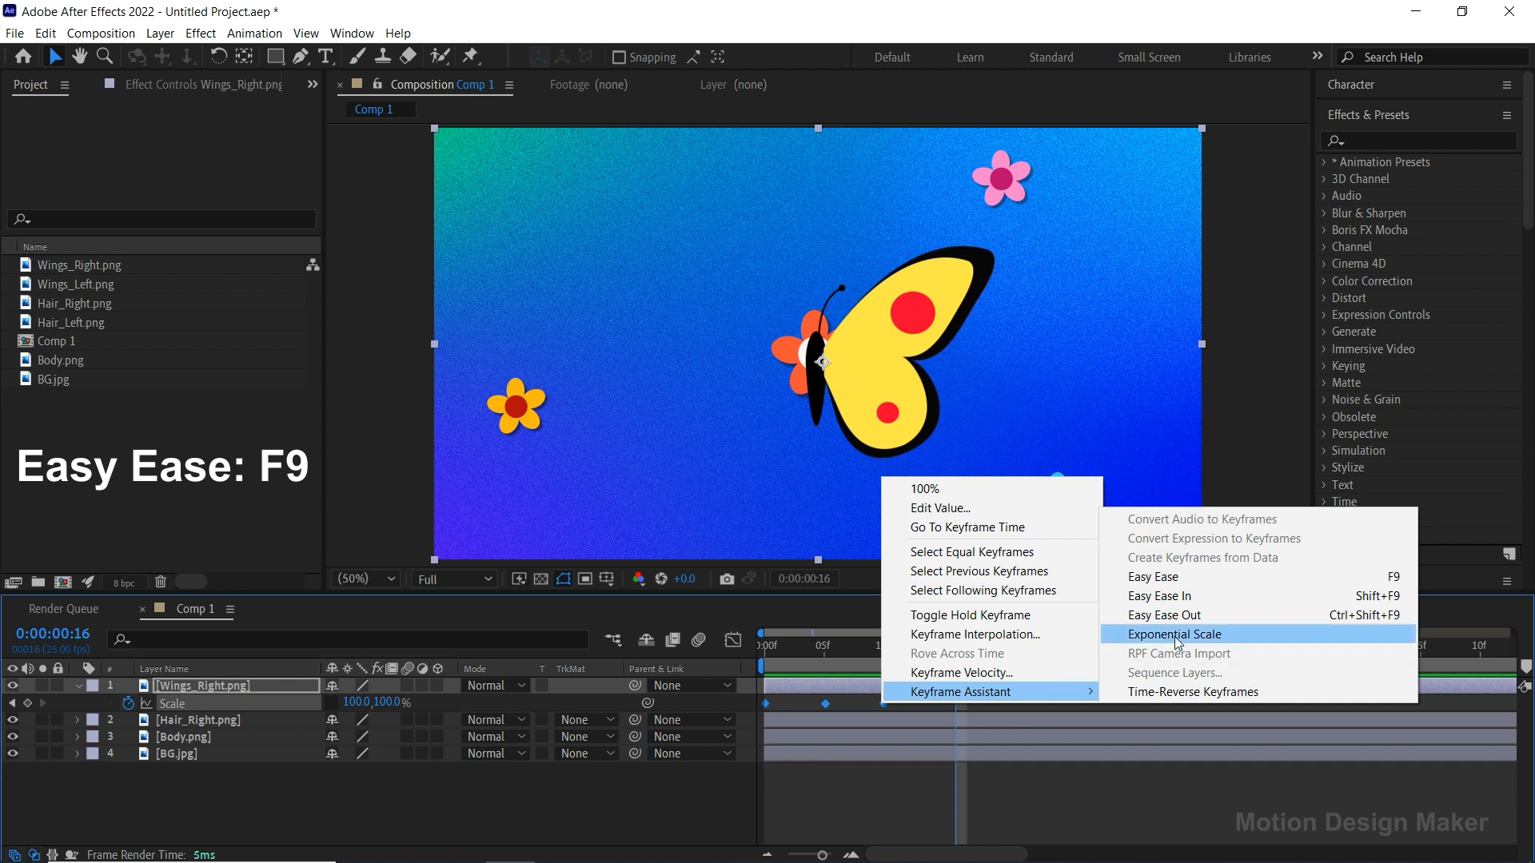
pyautogui.click(1236, 578)
pyautogui.moveTo(956, 648); pyautogui.dragTo(746, 698)
pyautogui.click(804, 793)
pyautogui.press('space')
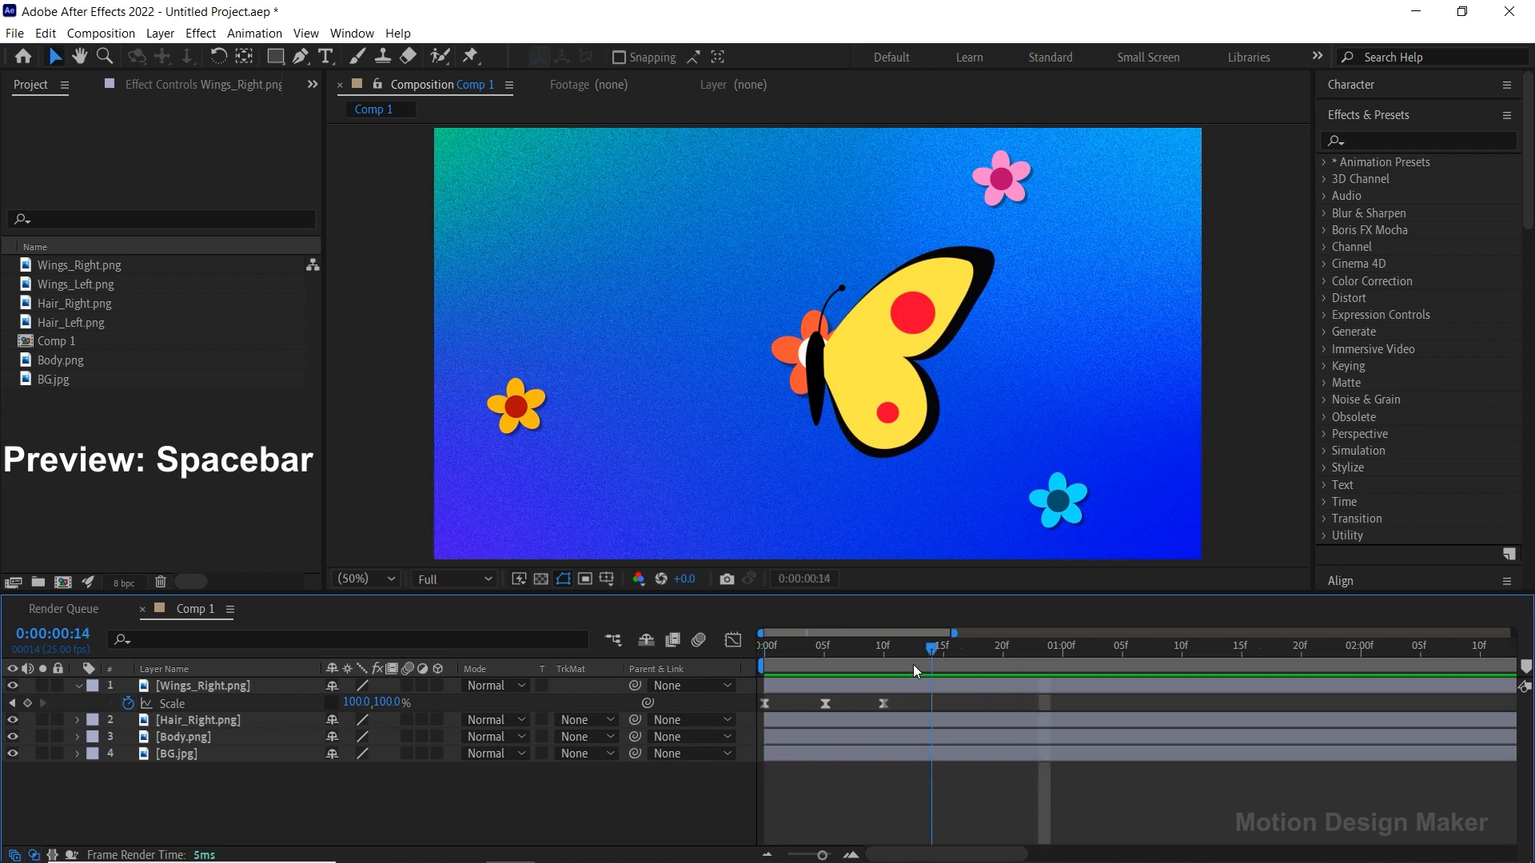
pyautogui.press('space')
pyautogui.press('space')
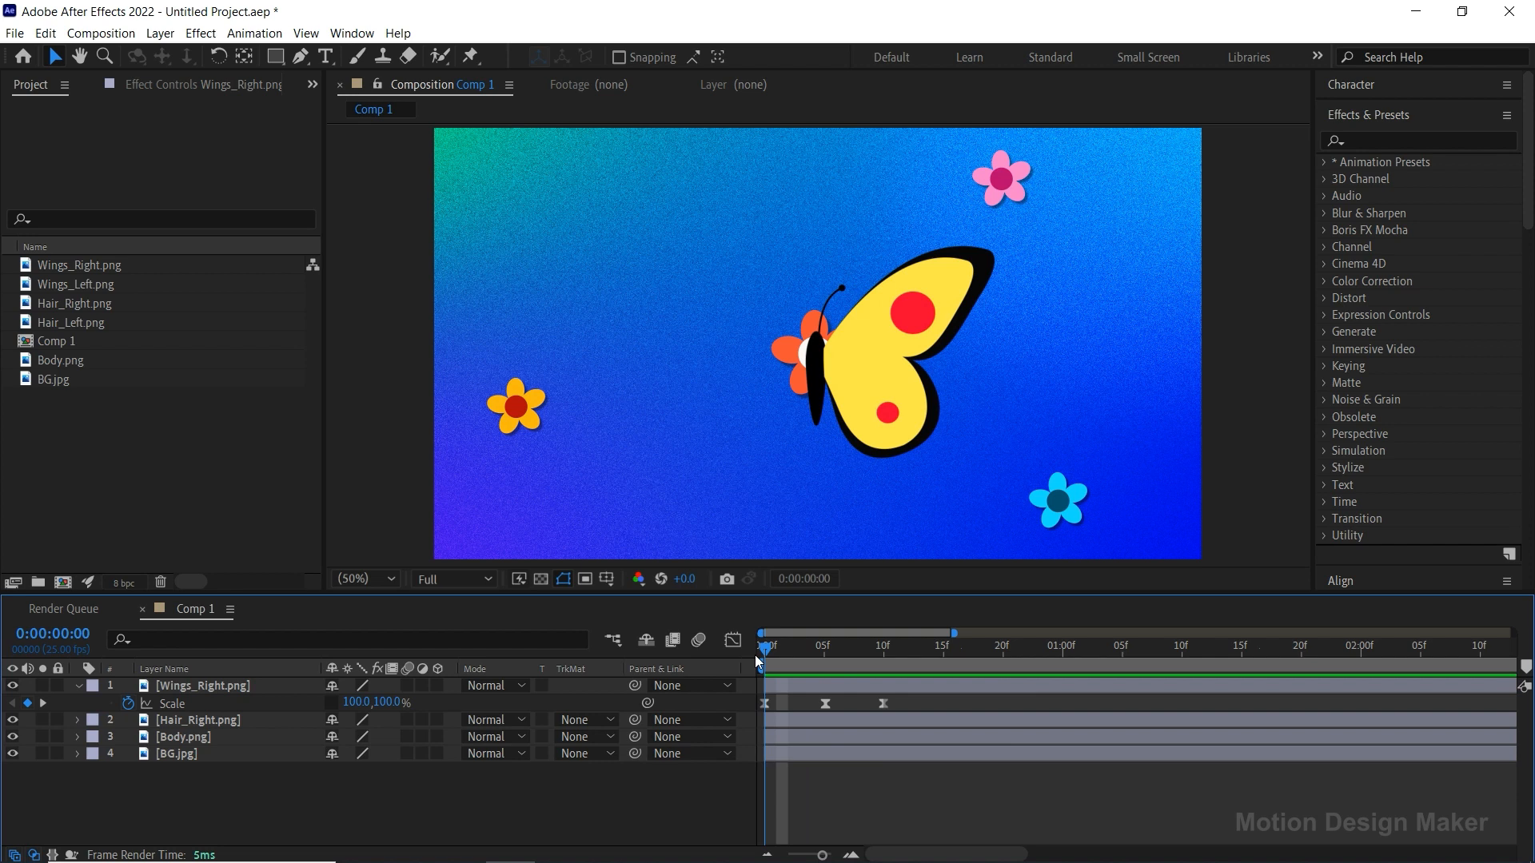
pyautogui.press('space')
# Step: Solo the Hair_Right.png layer and place five puppet position pins along the antenna from its base to its tip
pyautogui.click(245, 723)
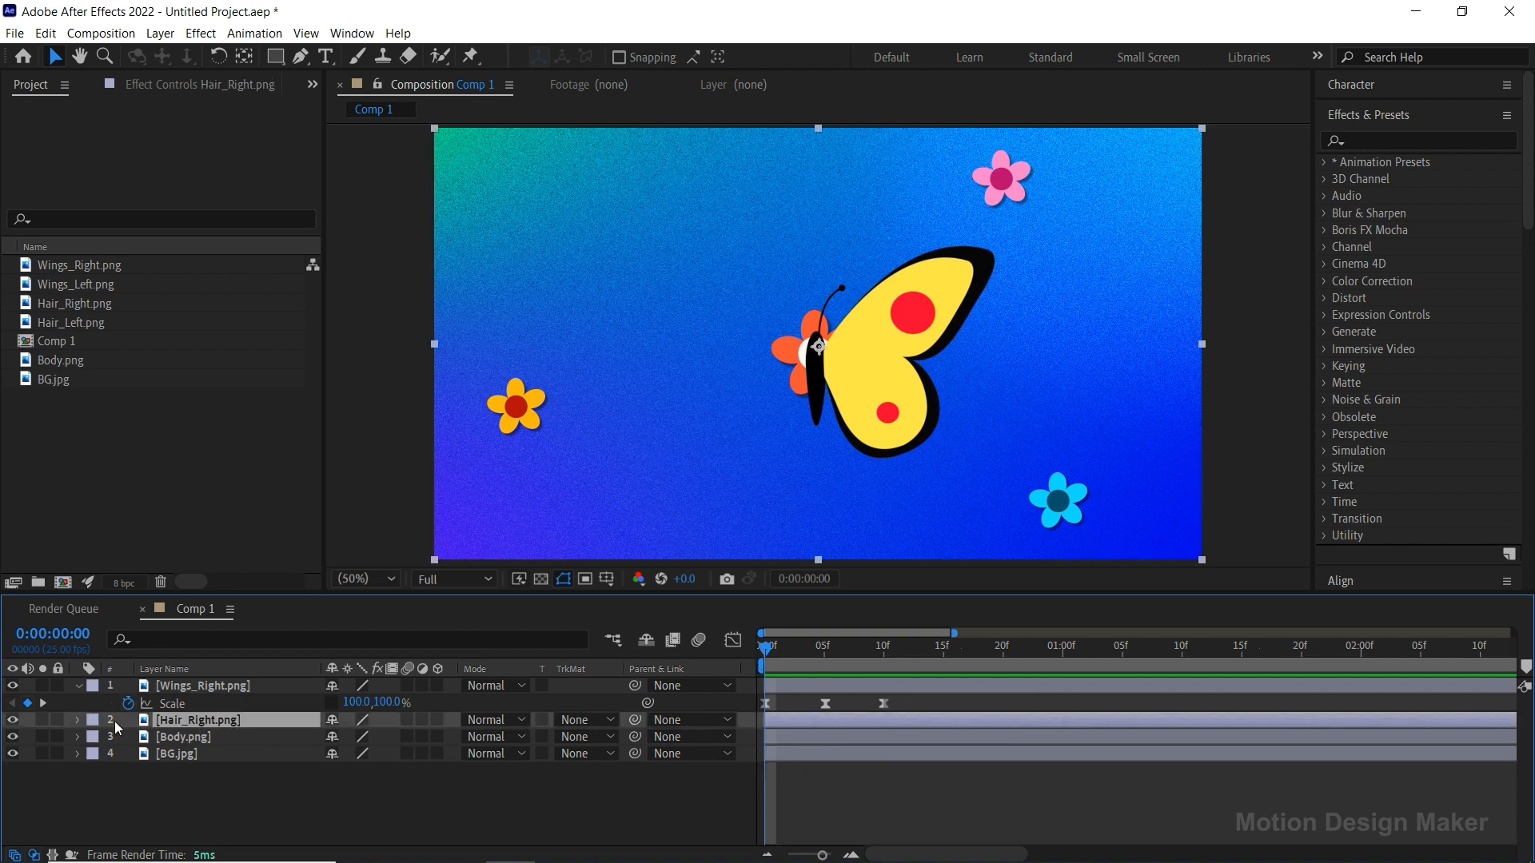
pyautogui.click(43, 720)
pyautogui.click(106, 57)
pyautogui.moveTo(798, 267); pyautogui.dragTo(905, 377)
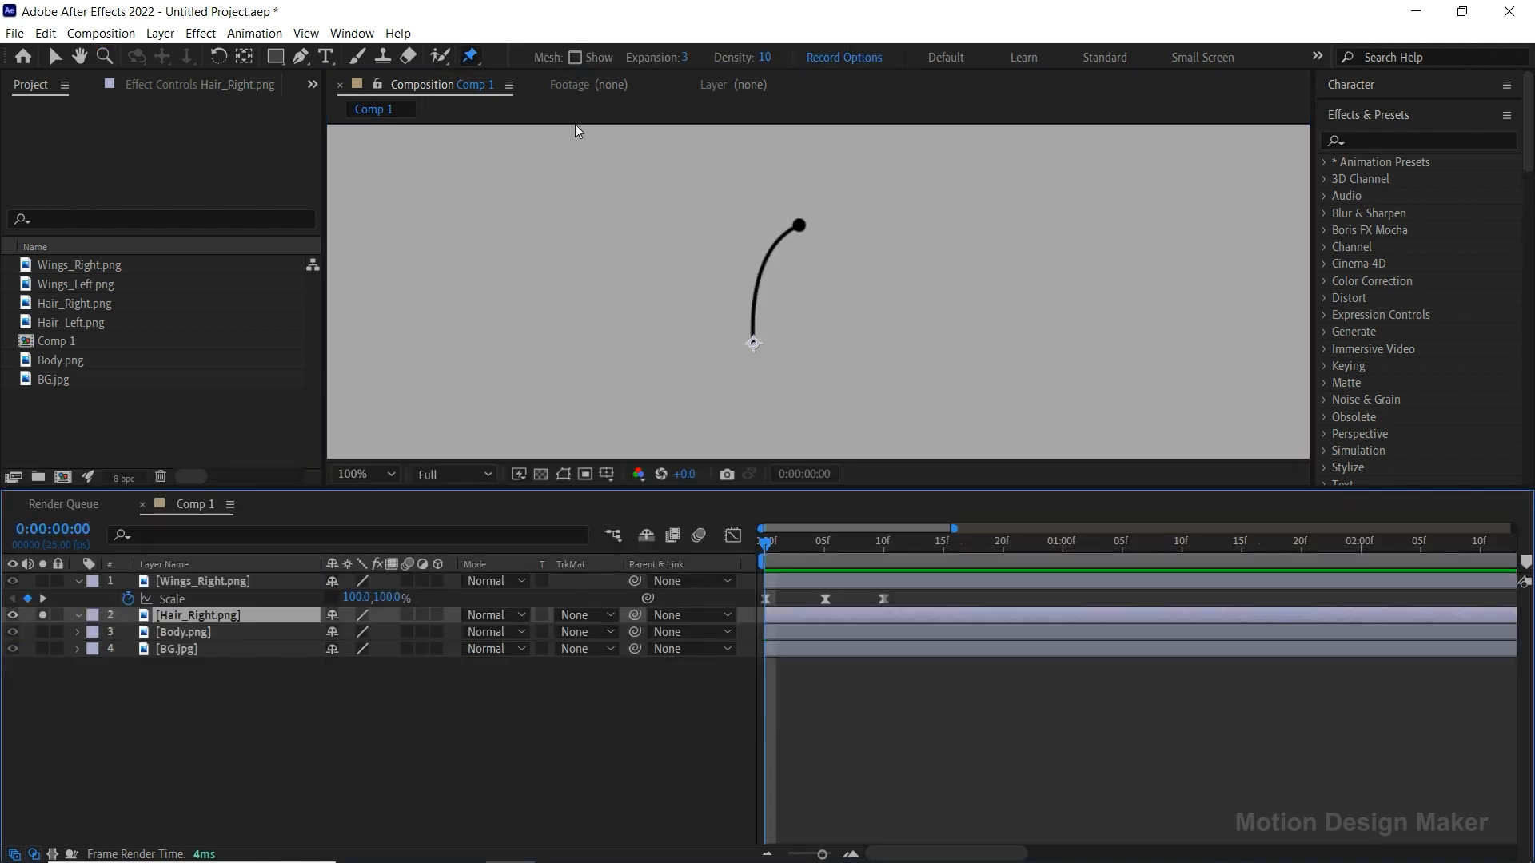
pyautogui.click(753, 342)
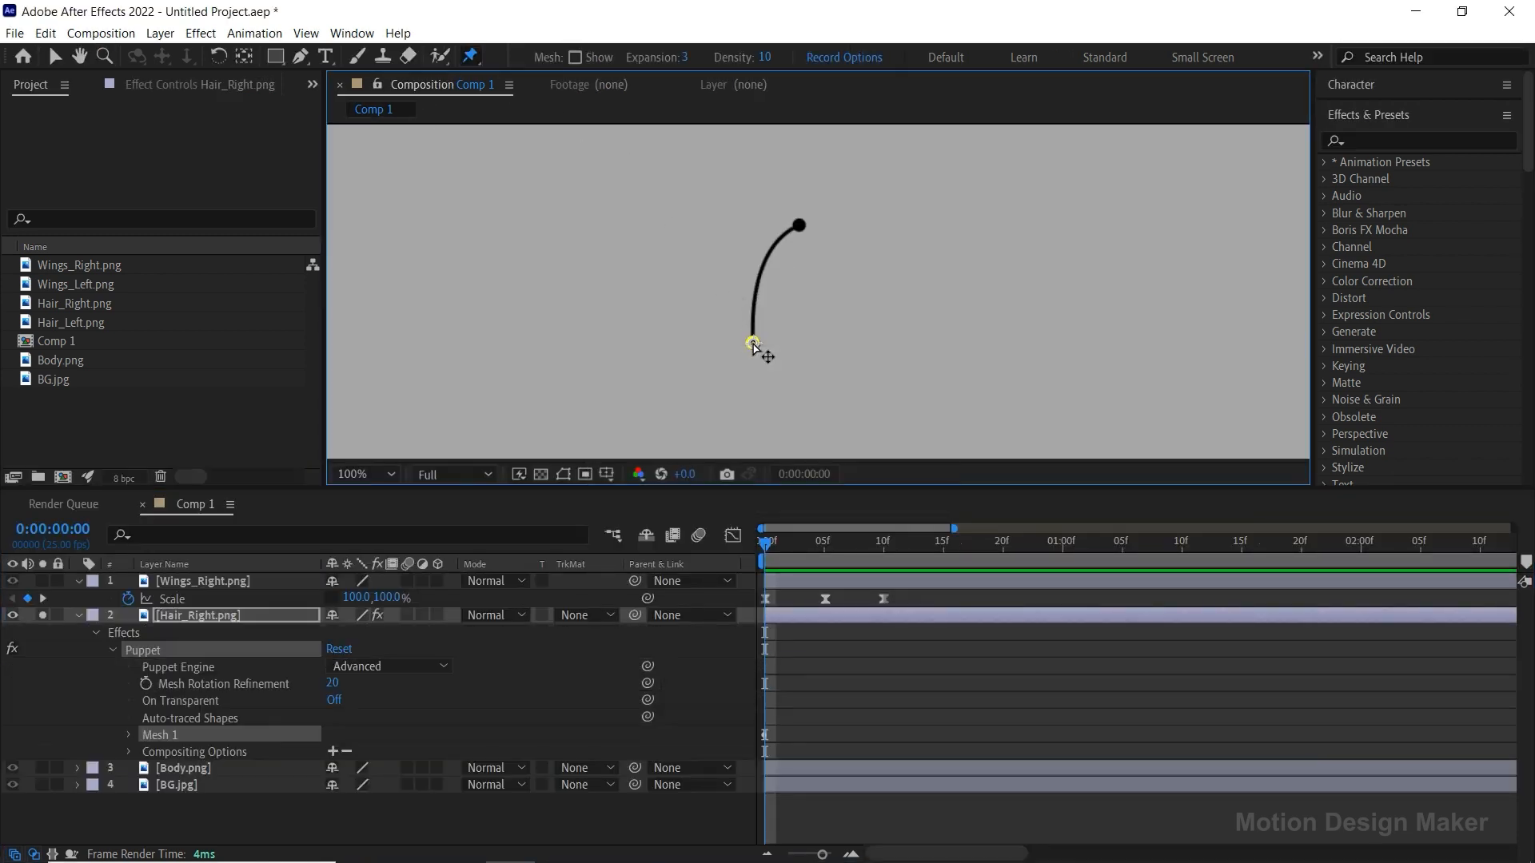
pyautogui.click(753, 300)
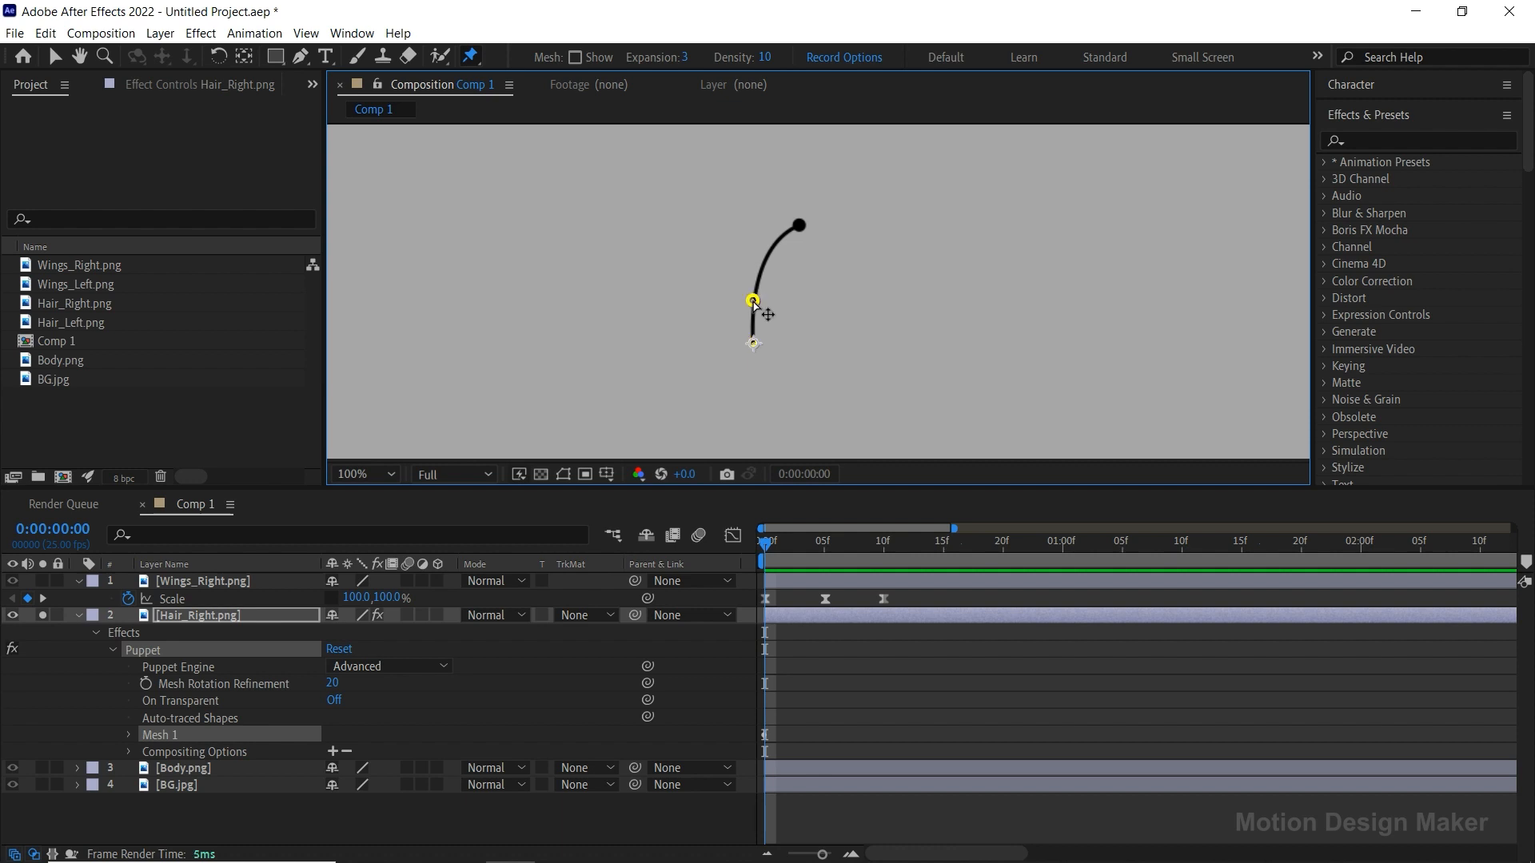
pyautogui.click(783, 235)
pyautogui.click(804, 221)
pyautogui.click(753, 321)
pyautogui.click(809, 621)
# Step: Reveal the Hair_Right.png keyframes and add a Position keyframe for all five puppet pins at frame 5
pyautogui.press('u')
pyautogui.moveTo(785, 548); pyautogui.dragTo(824, 563)
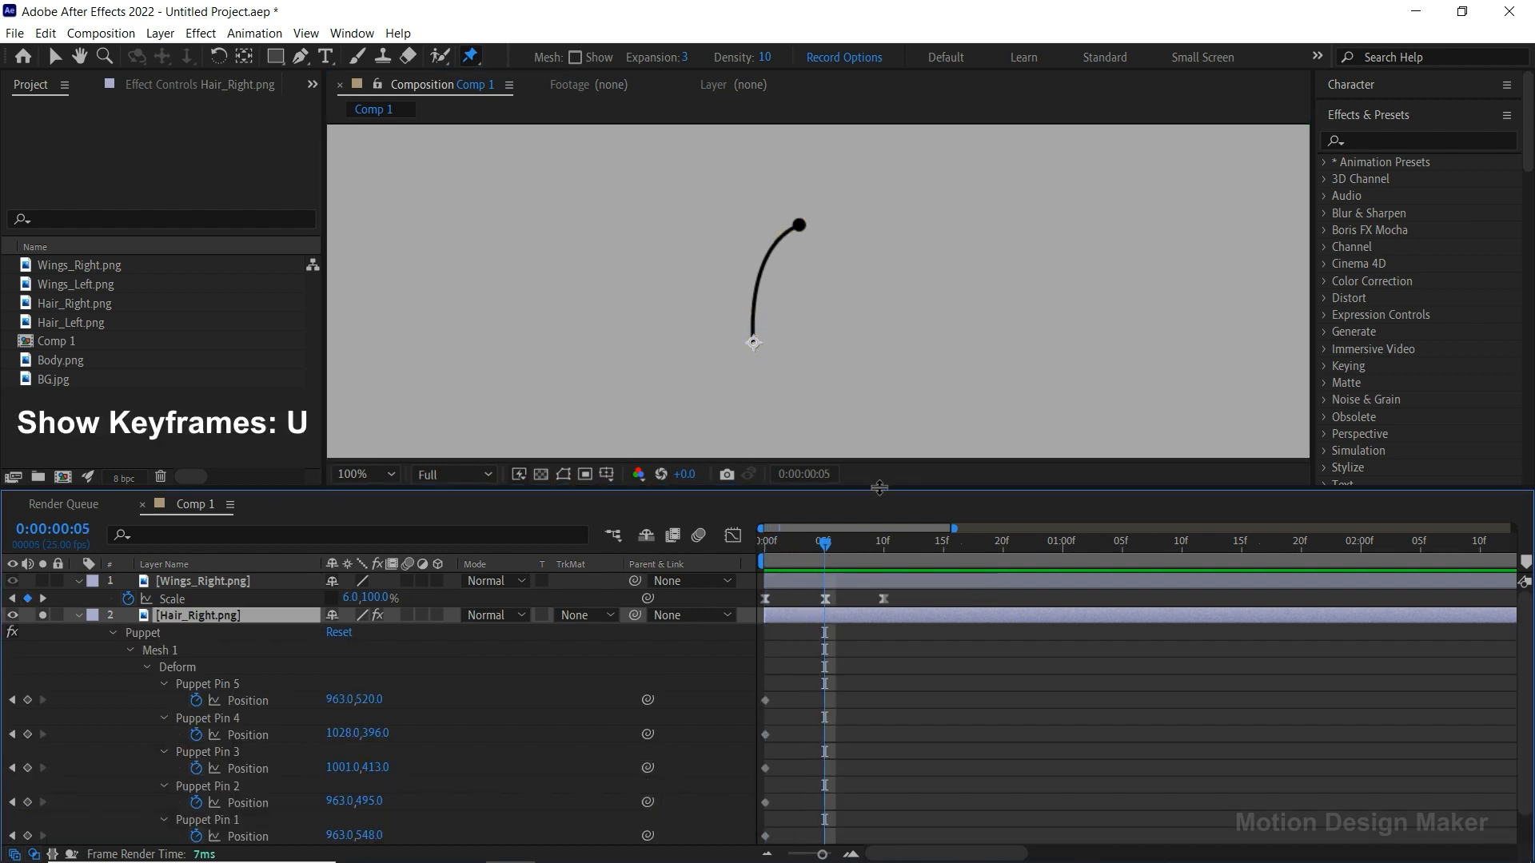
pyautogui.moveTo(881, 488); pyautogui.dragTo(874, 431)
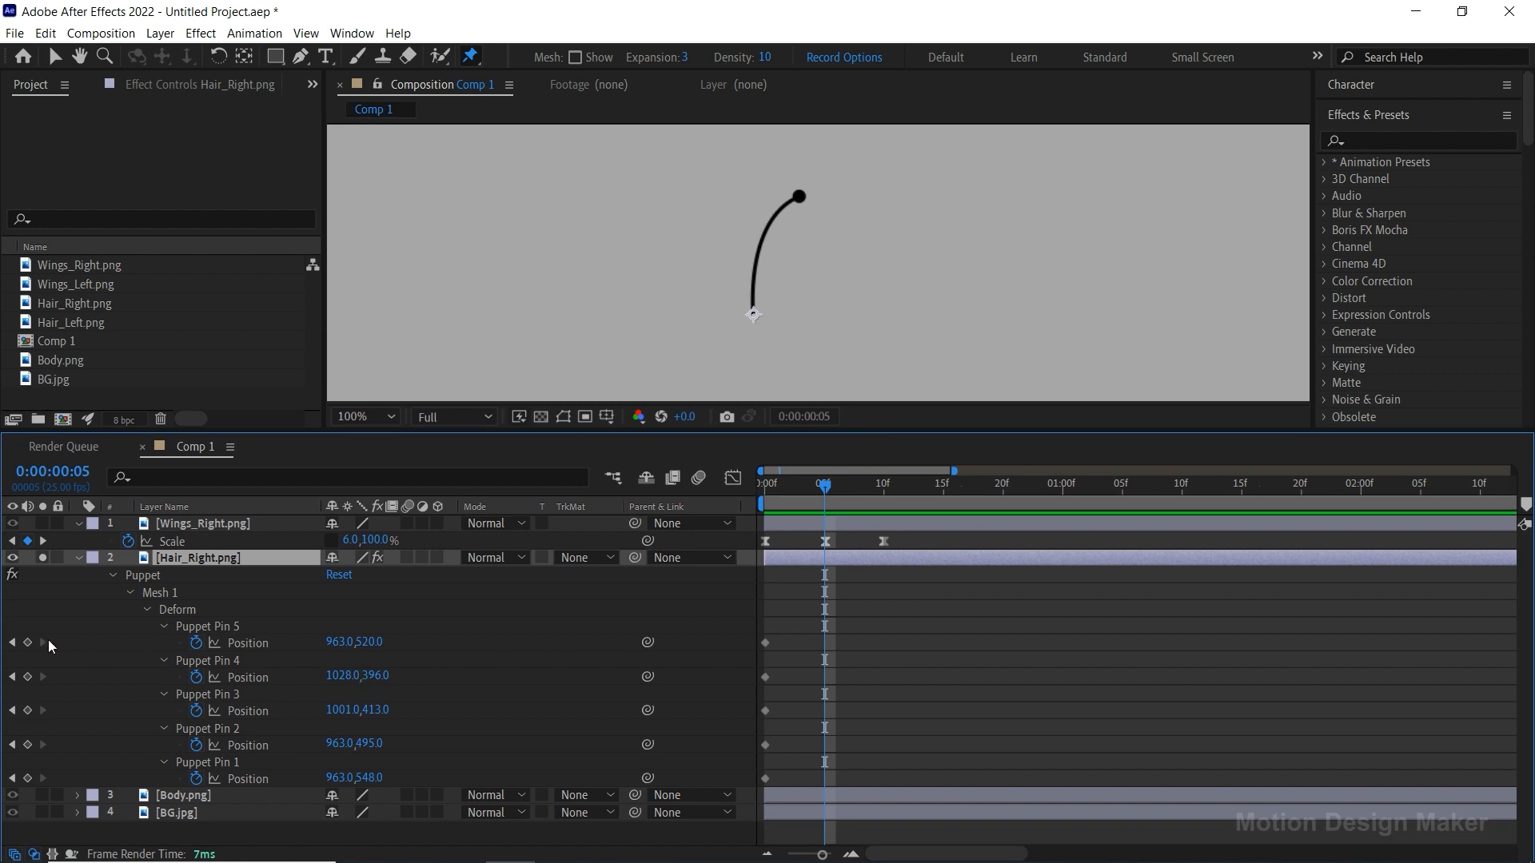
pyautogui.click(27, 642)
pyautogui.click(27, 677)
pyautogui.click(27, 711)
pyautogui.click(27, 745)
pyautogui.click(27, 778)
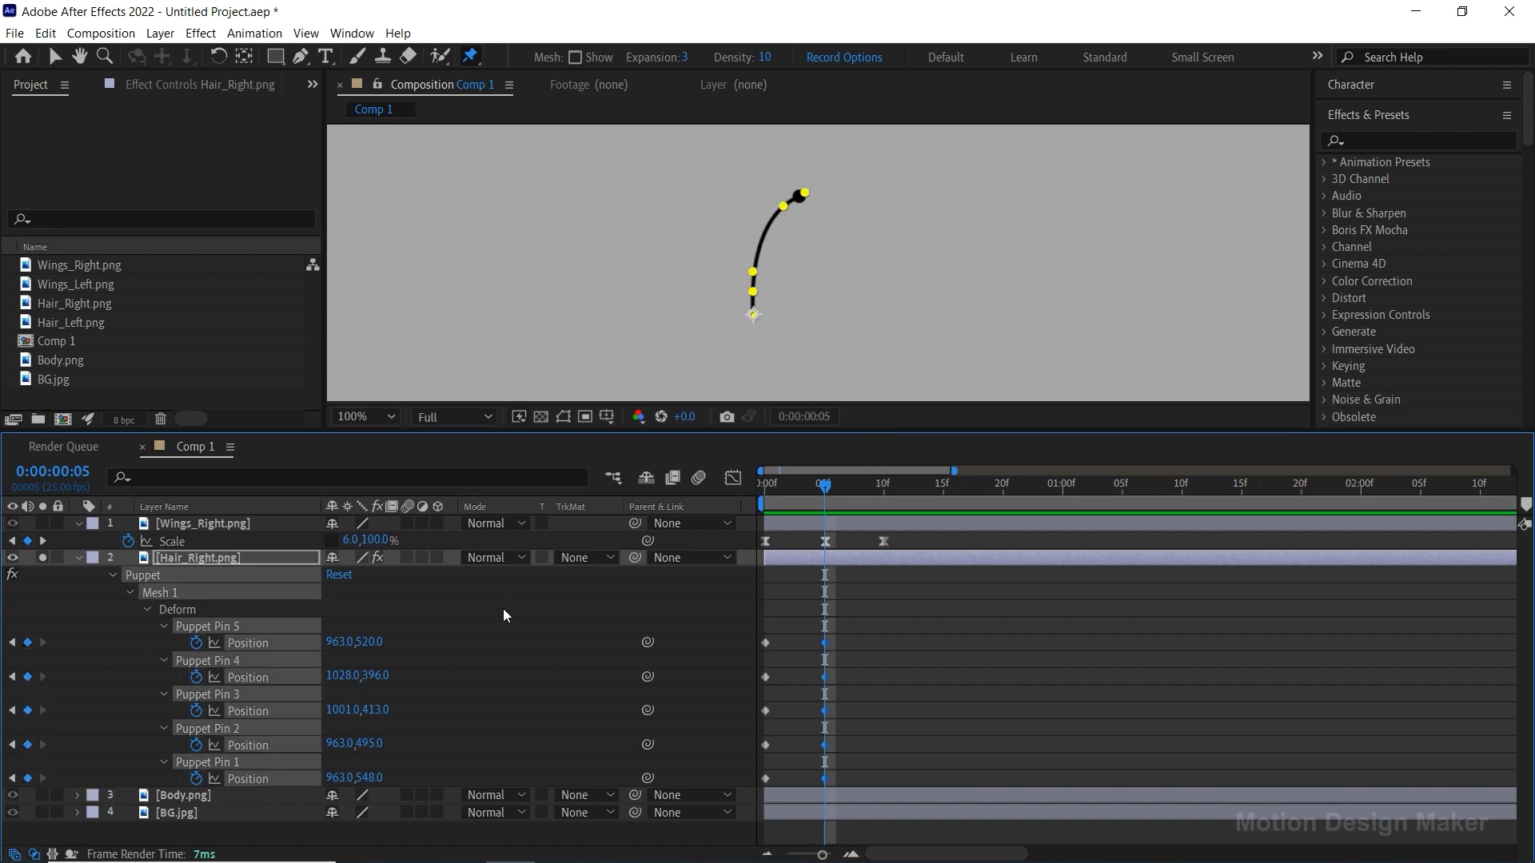
# Step: Add a Position keyframe for all five puppet pins of Hair_Right.png at frame 10
pyautogui.moveTo(828, 493); pyautogui.dragTo(885, 504)
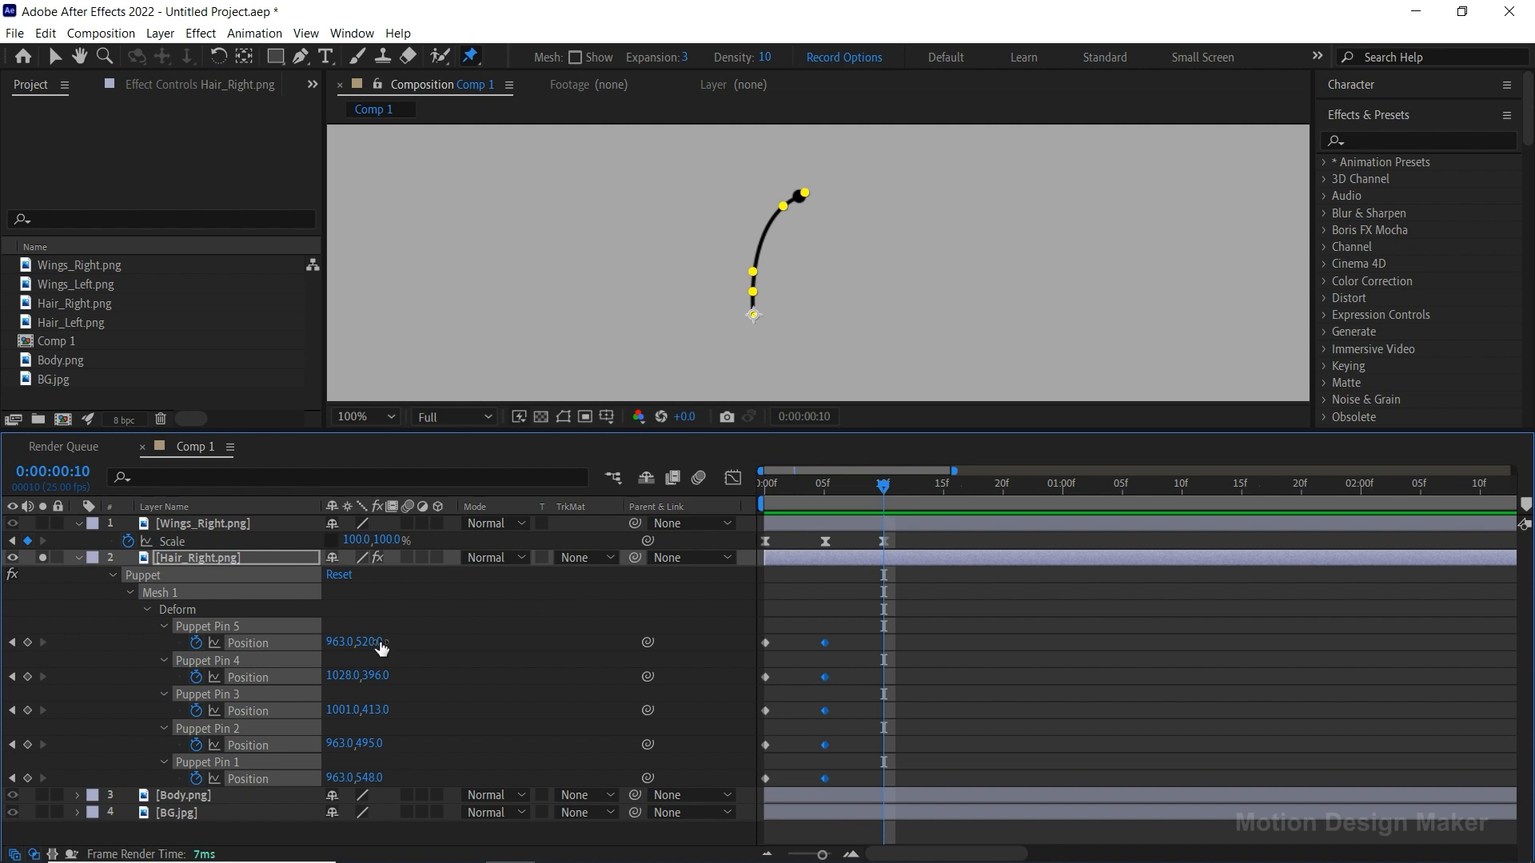
pyautogui.click(27, 642)
pyautogui.click(27, 677)
pyautogui.click(27, 711)
pyautogui.click(28, 745)
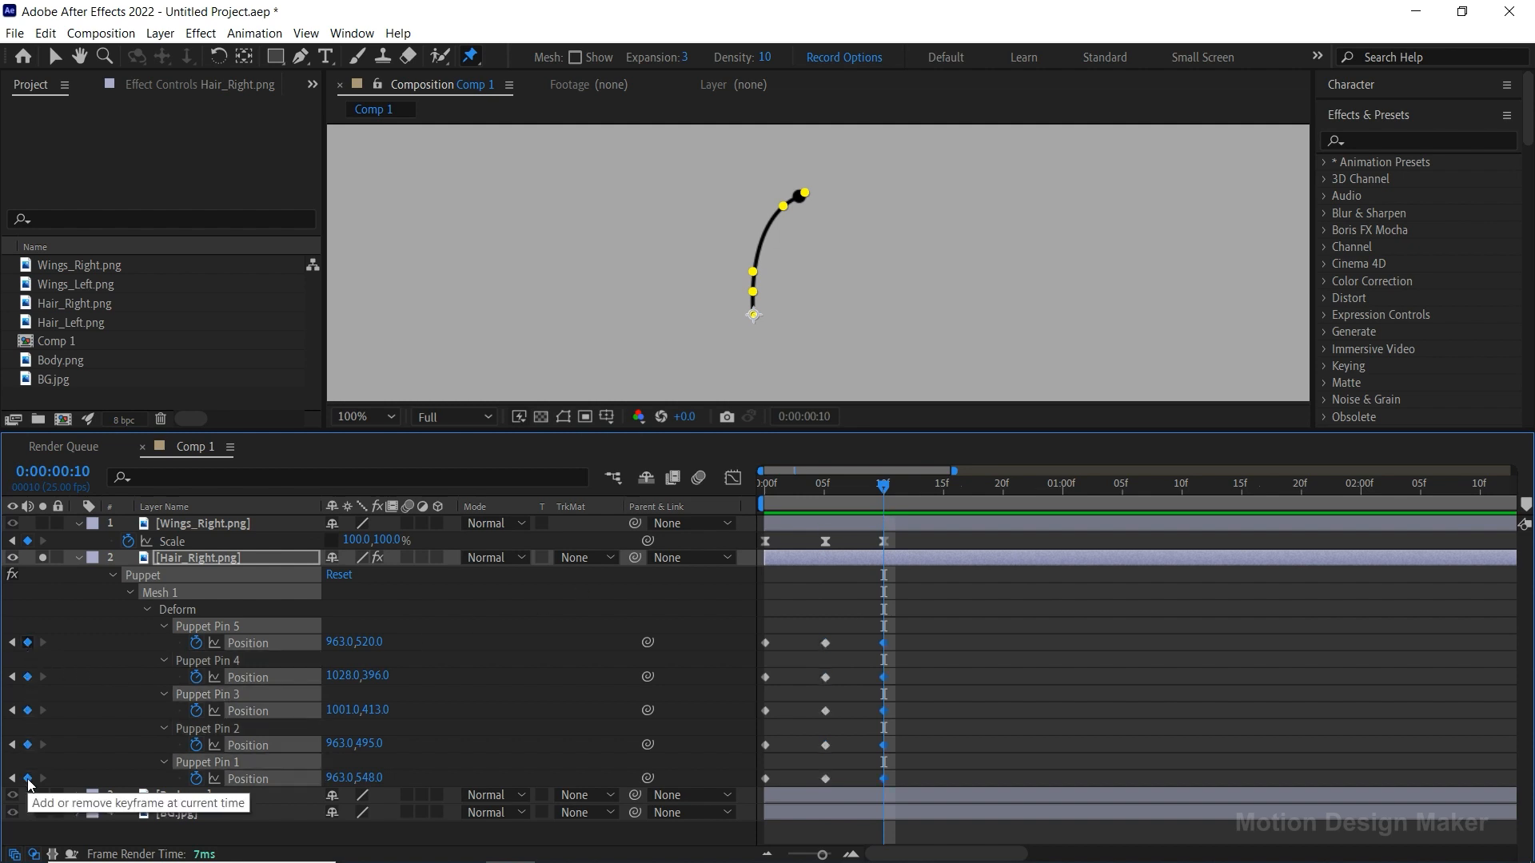
pyautogui.click(27, 779)
# Step: At frame 5, unsolo Hair_Right.png, bend the antenna inward with Puppet Pin 3 at about 987, 413 and Pin 4 at 1000, 388, and preview
pyautogui.moveTo(872, 496); pyautogui.dragTo(828, 507)
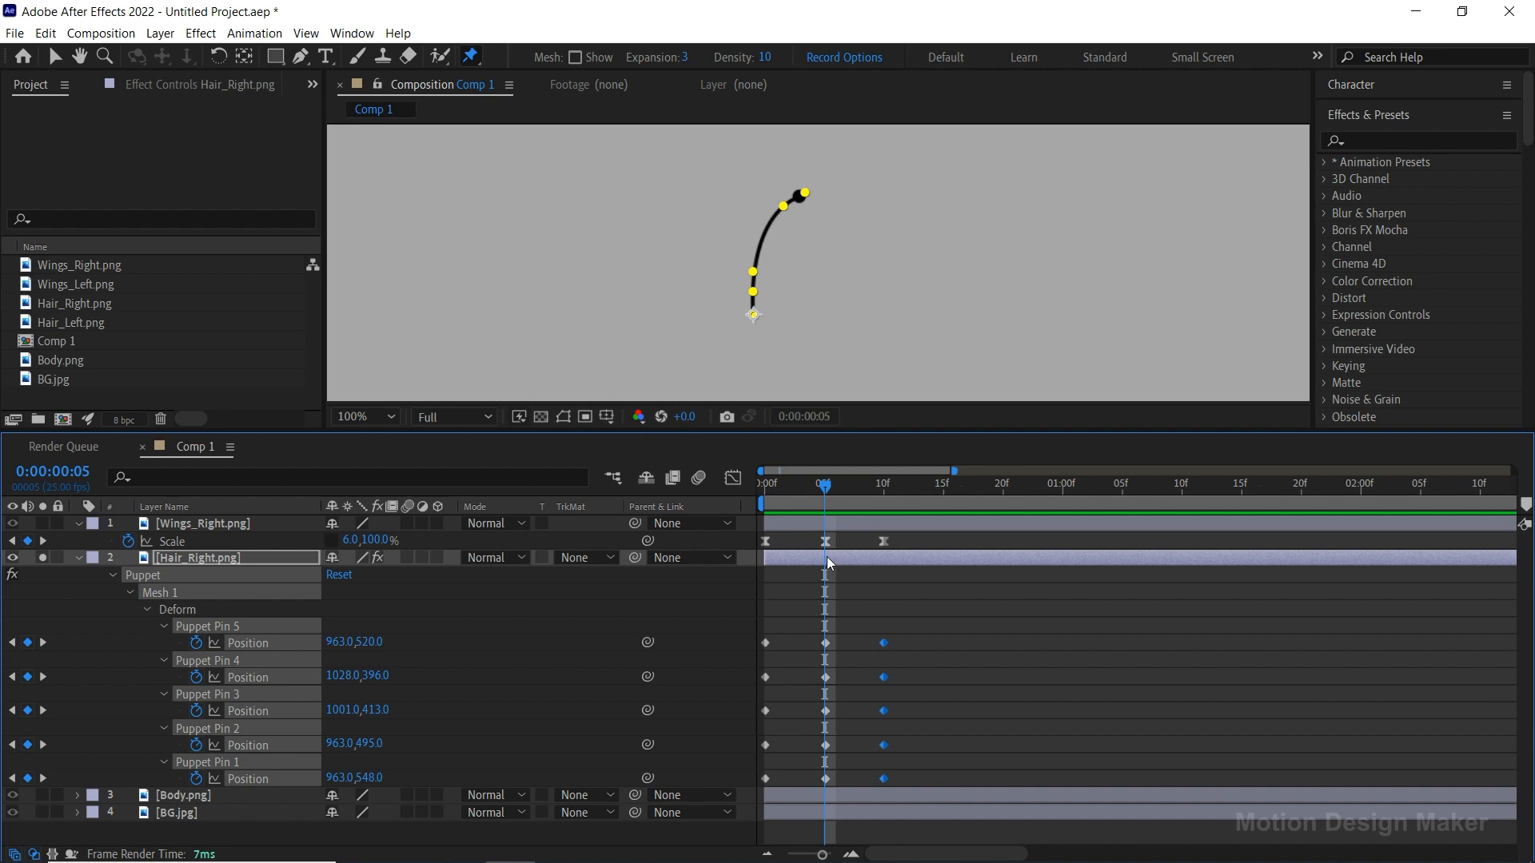
pyautogui.click(589, 595)
pyautogui.click(41, 559)
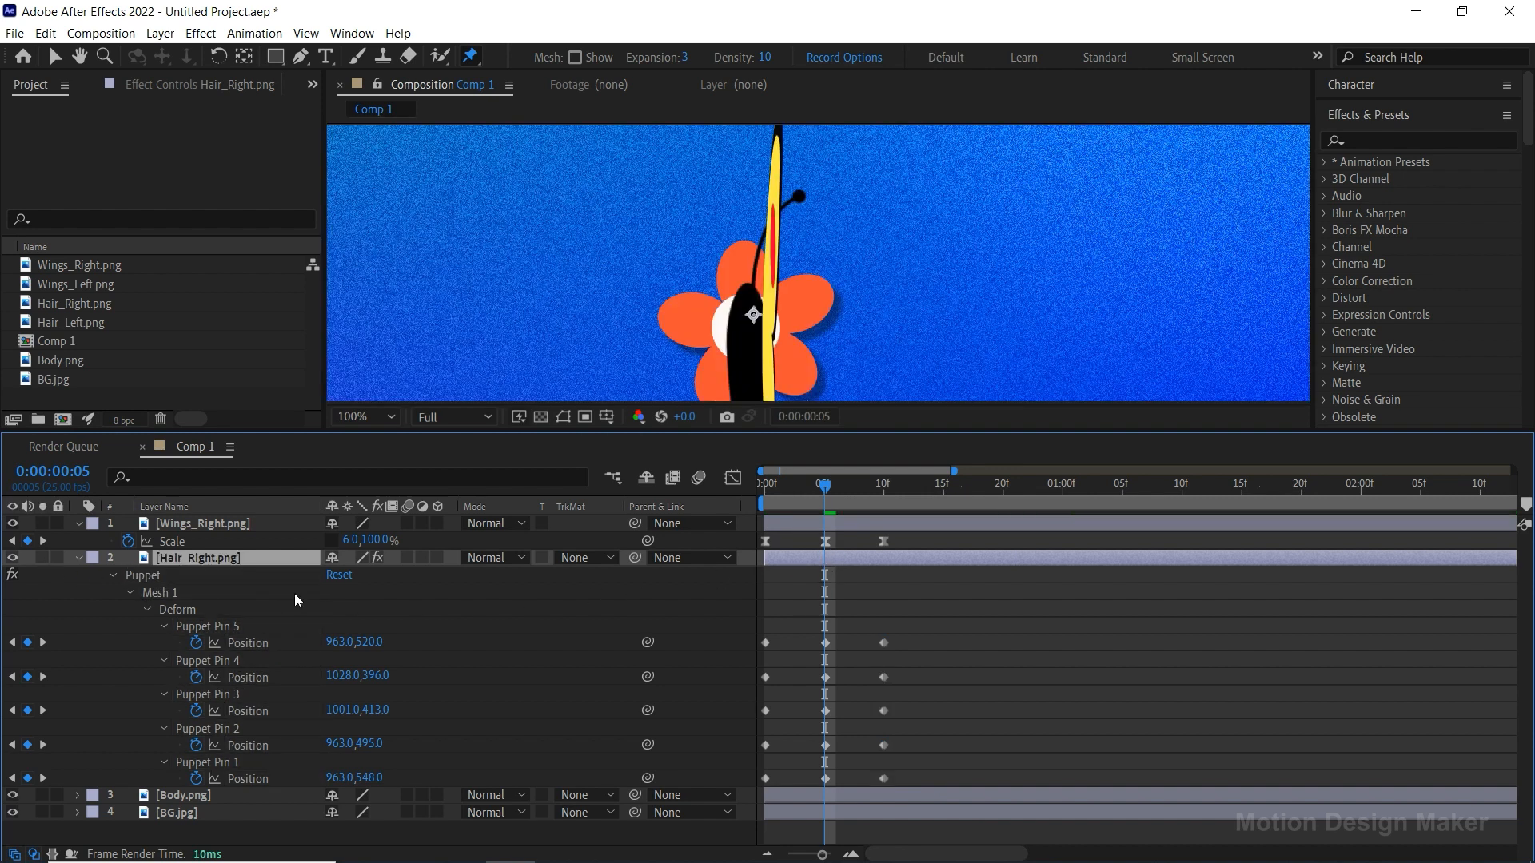
pyautogui.click(826, 644)
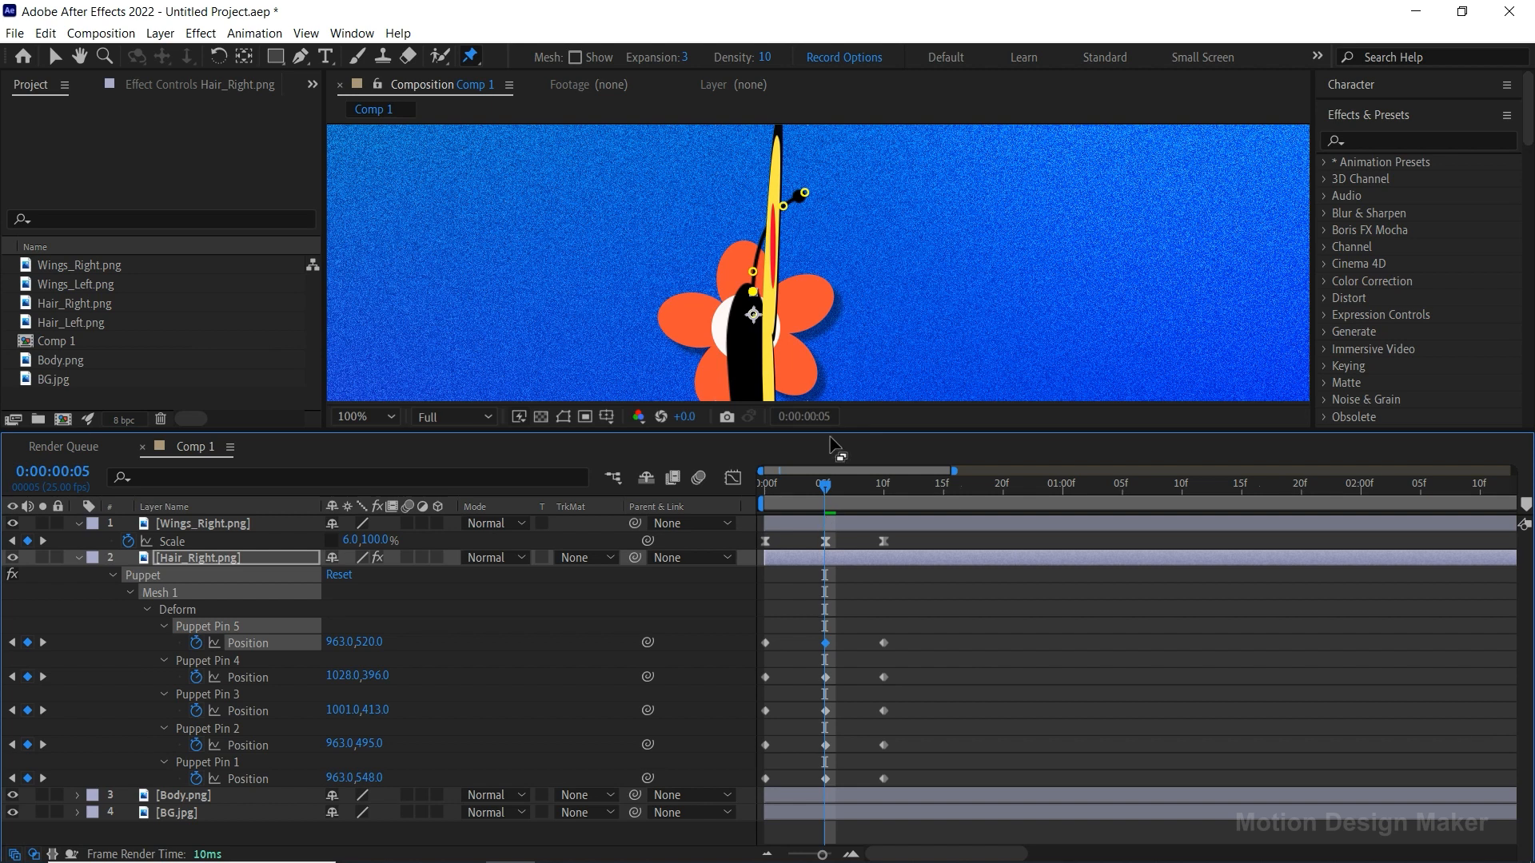
pyautogui.moveTo(784, 206); pyautogui.dragTo(785, 187)
pyautogui.click(786, 190)
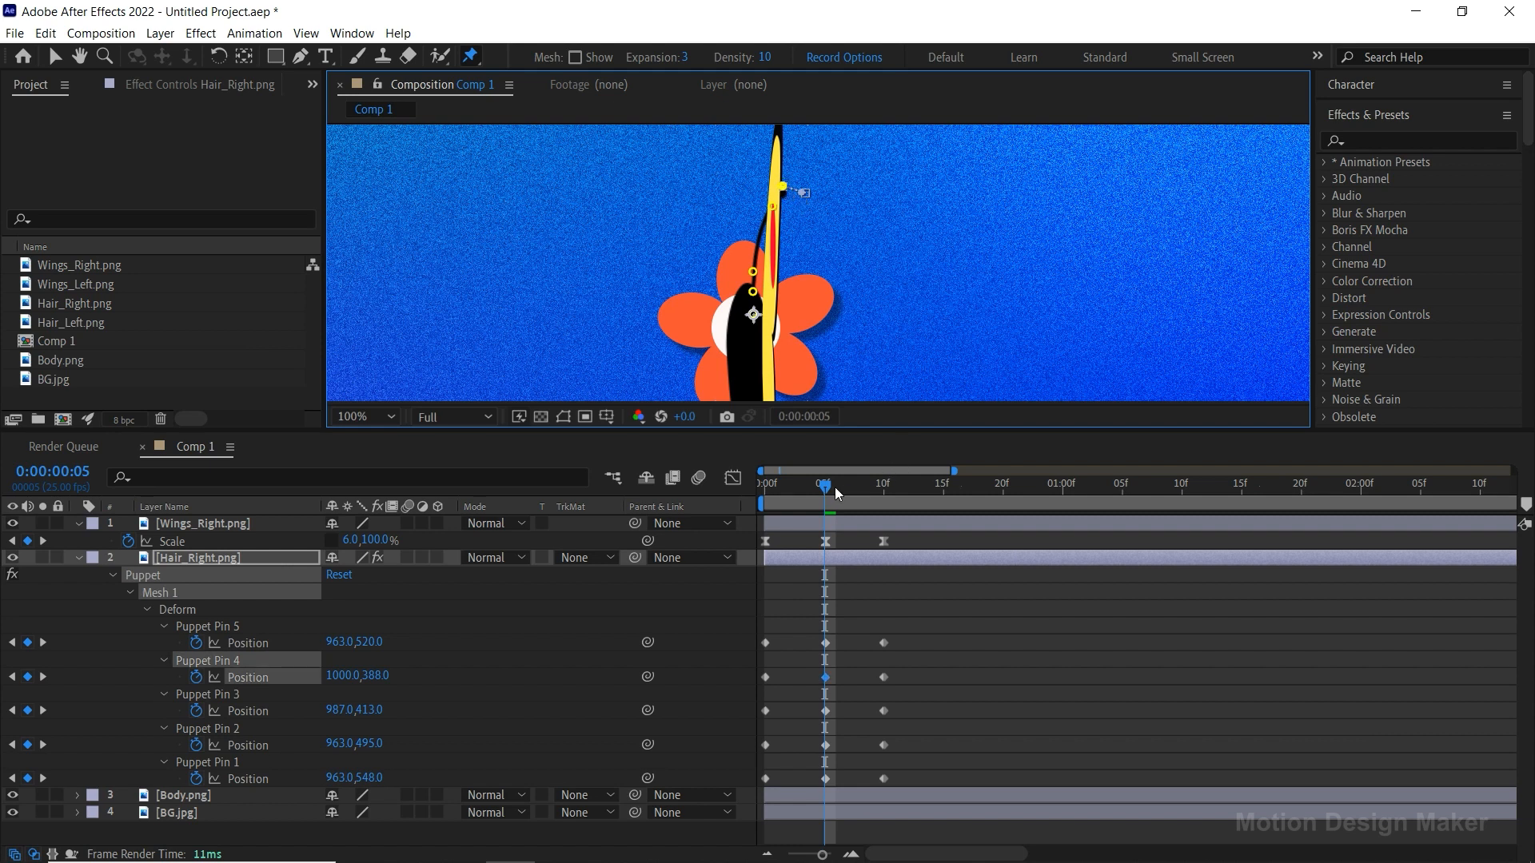
pyautogui.press('space')
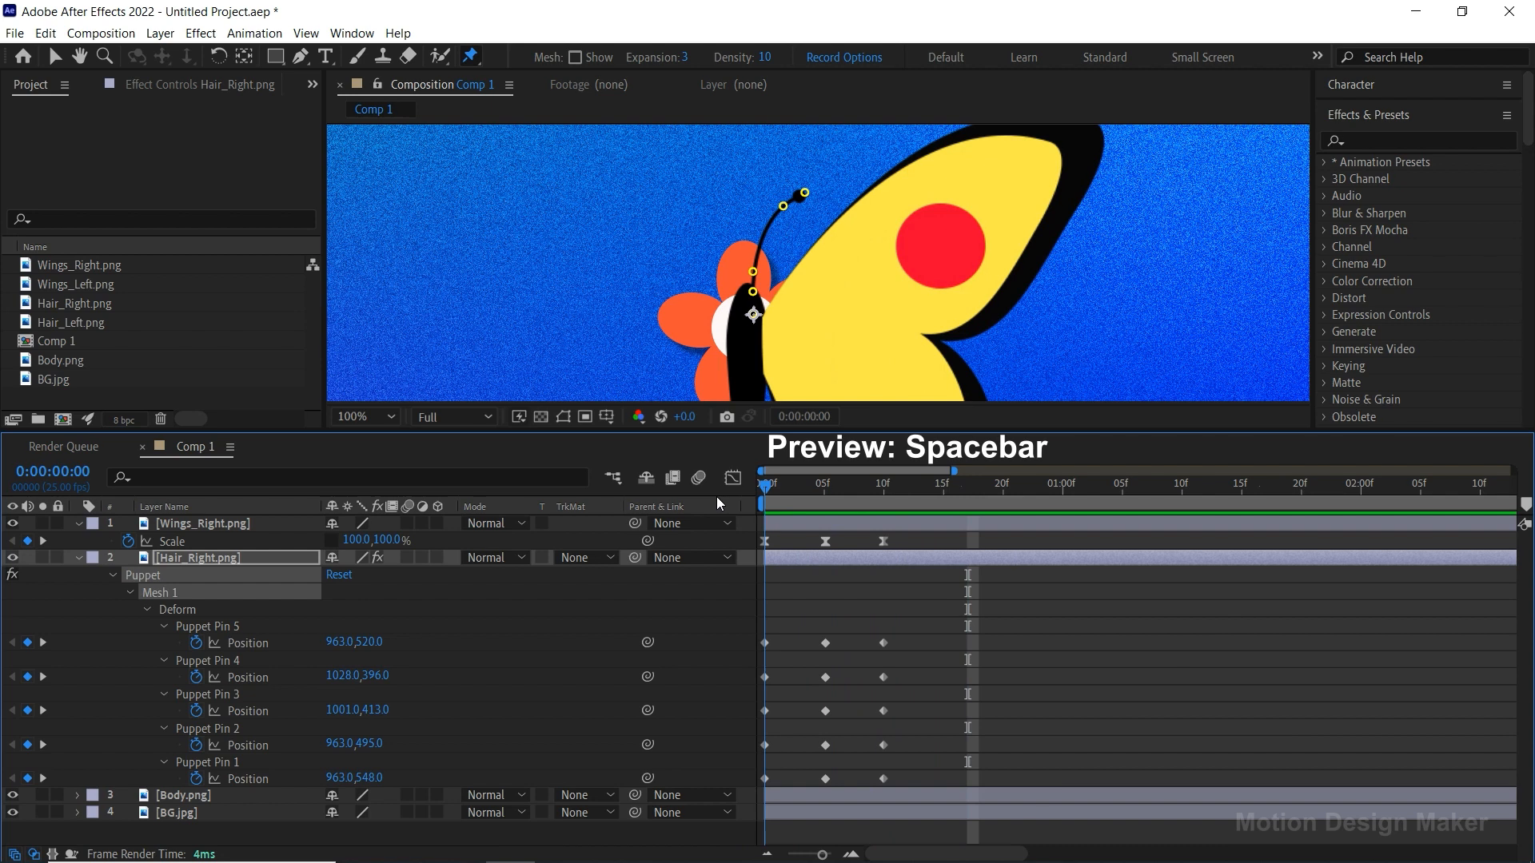
# Step: Apply Easy Ease to all the puppet pin Position keyframes of Hair_Right.png and preview the antenna motion
pyautogui.moveTo(920, 499); pyautogui.dragTo(889, 504)
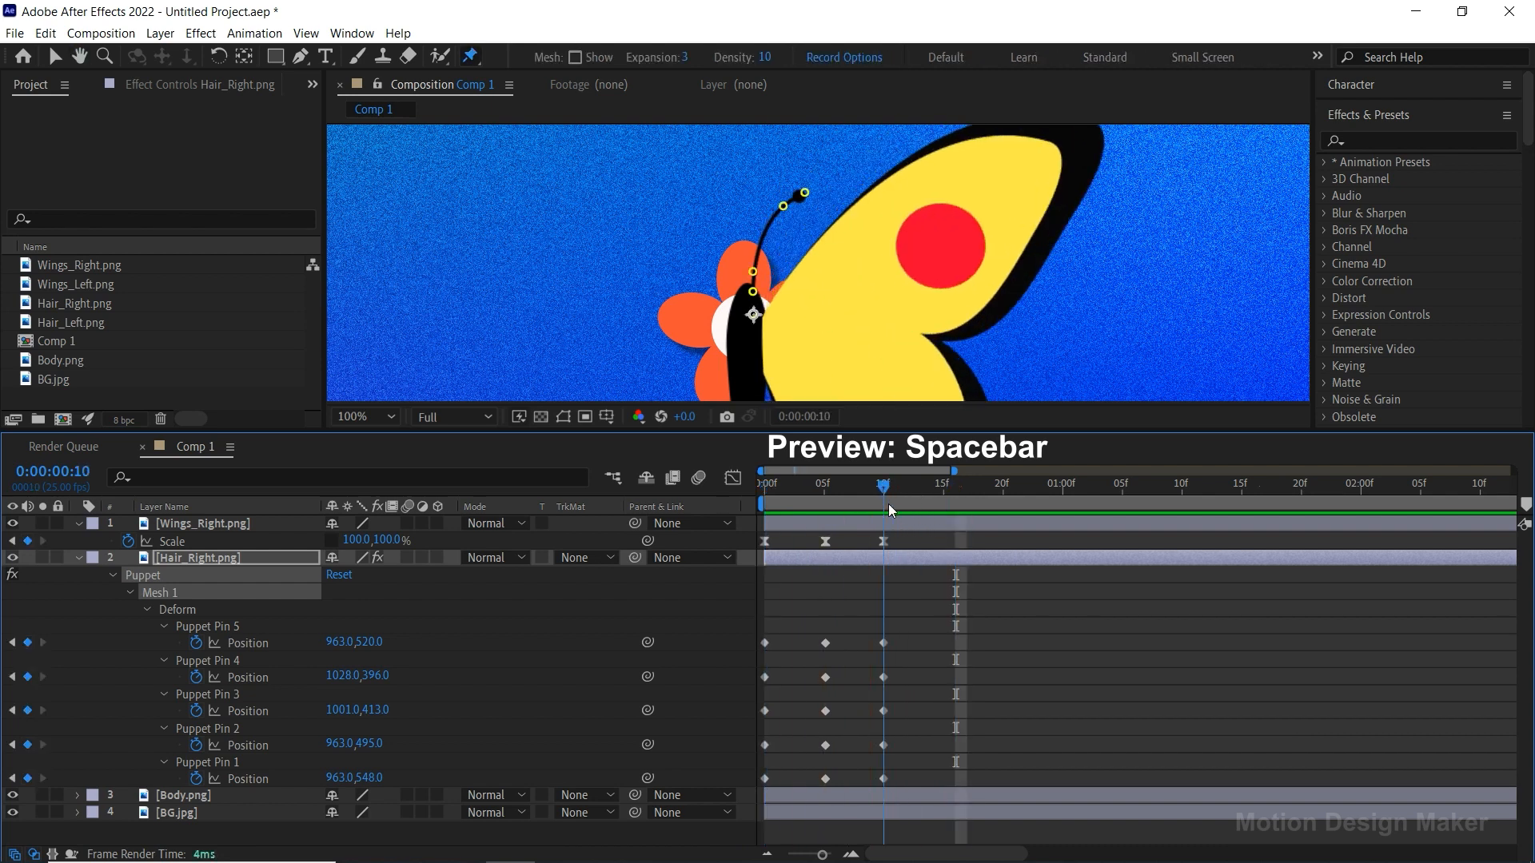
pyautogui.moveTo(919, 629); pyautogui.dragTo(758, 794)
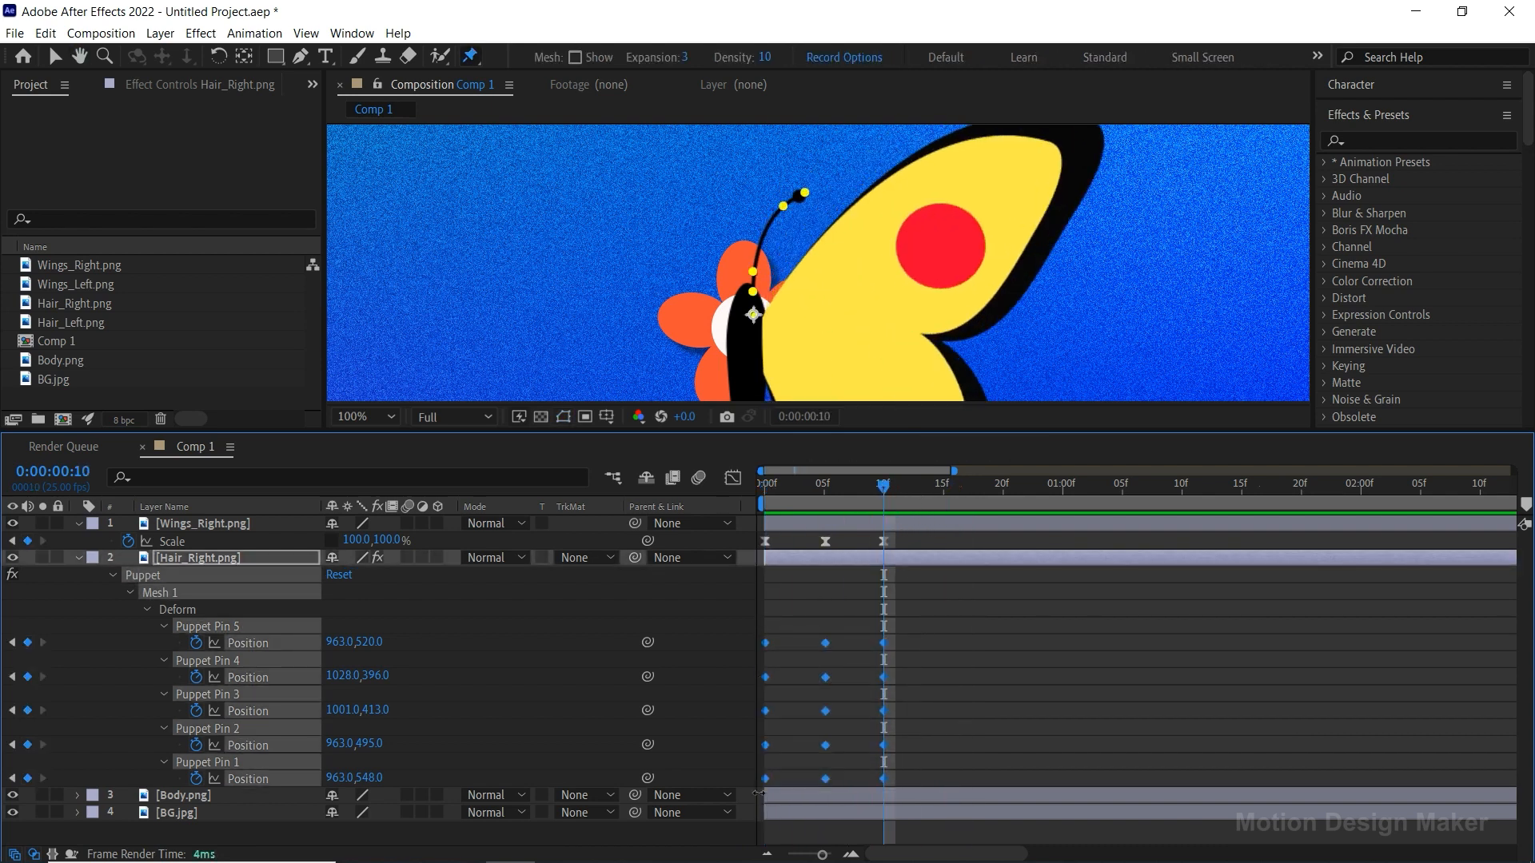
pyautogui.rightClick(884, 780)
pyautogui.moveTo(1000, 769)
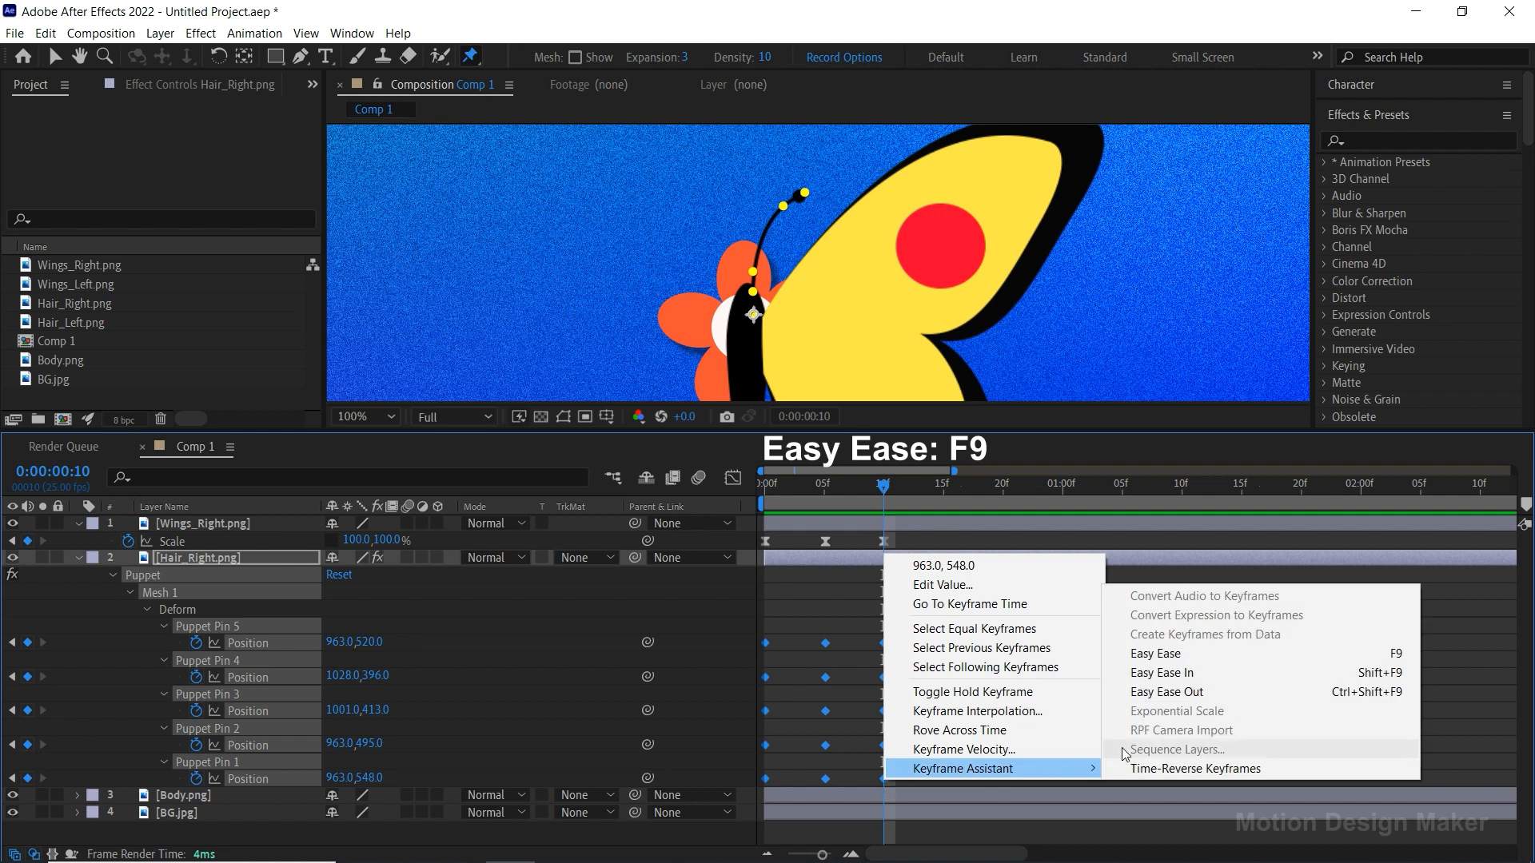
pyautogui.click(1240, 652)
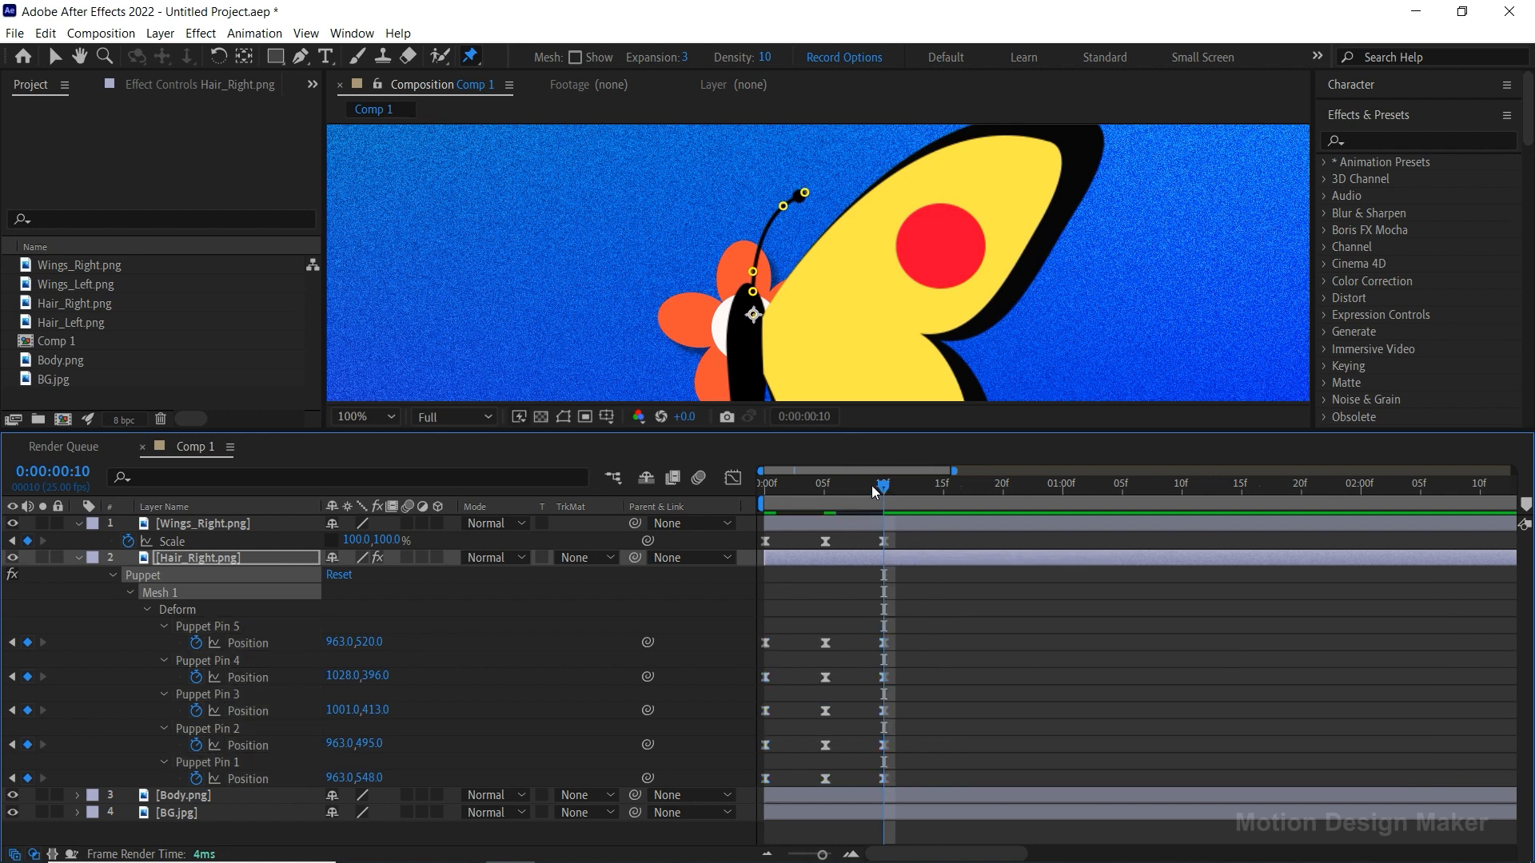
pyautogui.click(1054, 602)
pyautogui.press('space')
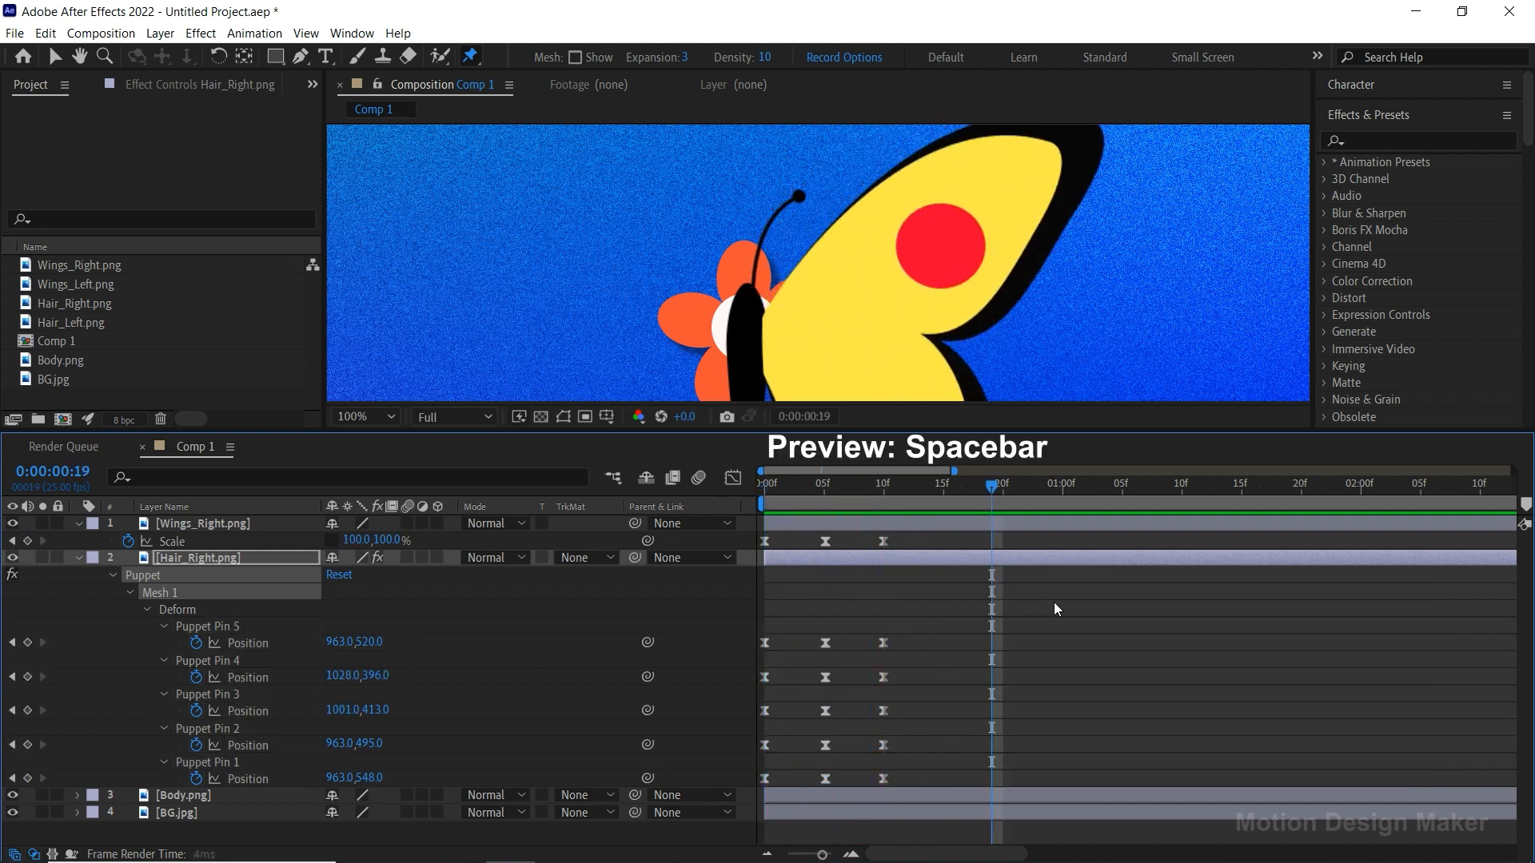
pyautogui.press('space')
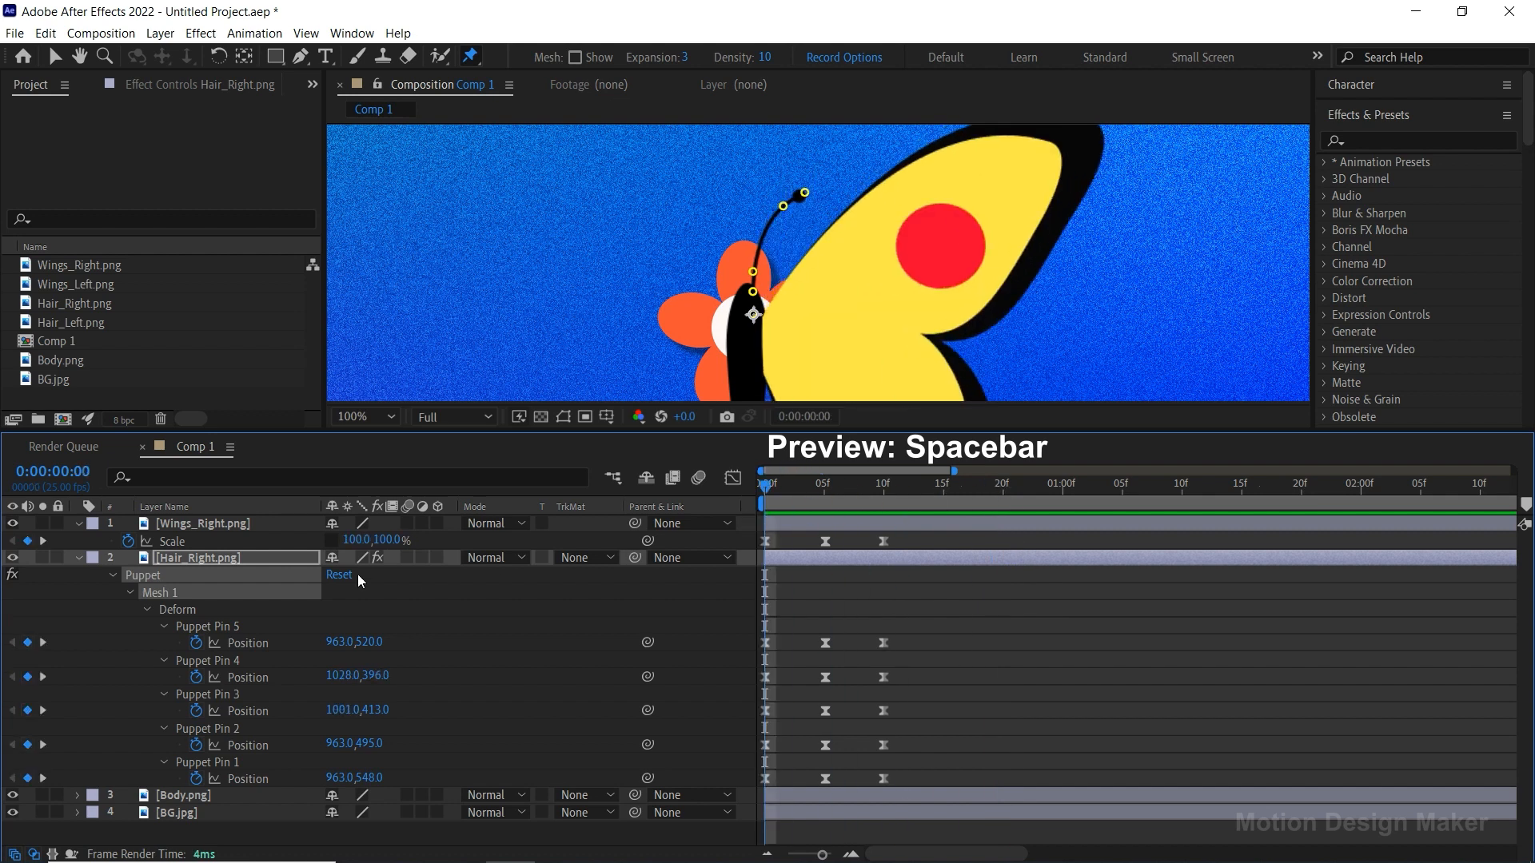
# Step: Collapse the properties of the Wings_Right.png and Hair_Right.png layers and fit the whole composition in an enlarged viewer
pyautogui.click(175, 524)
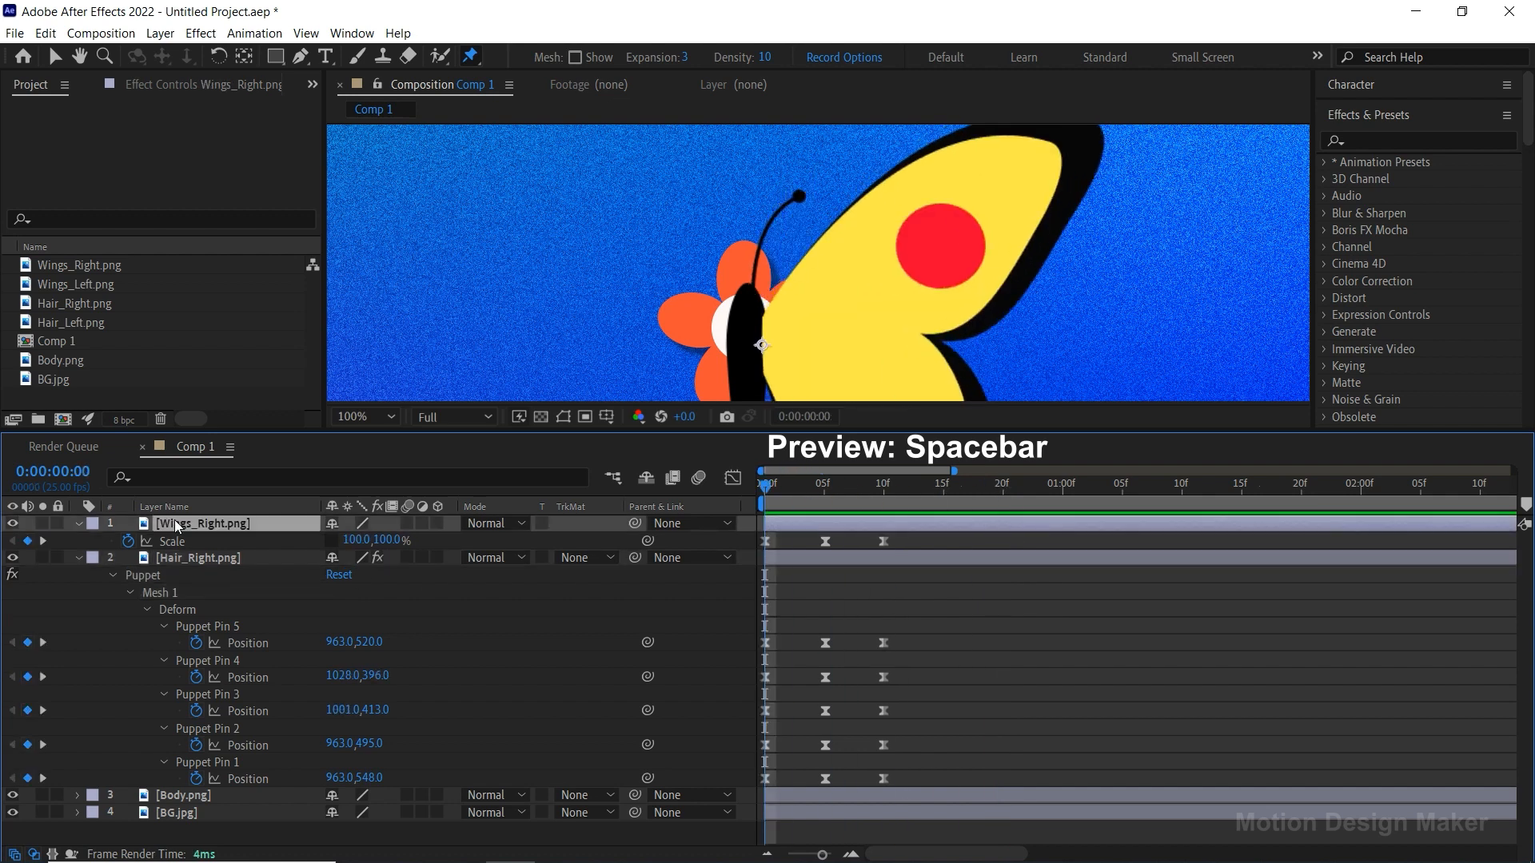
pyautogui.click(80, 526)
pyautogui.click(79, 538)
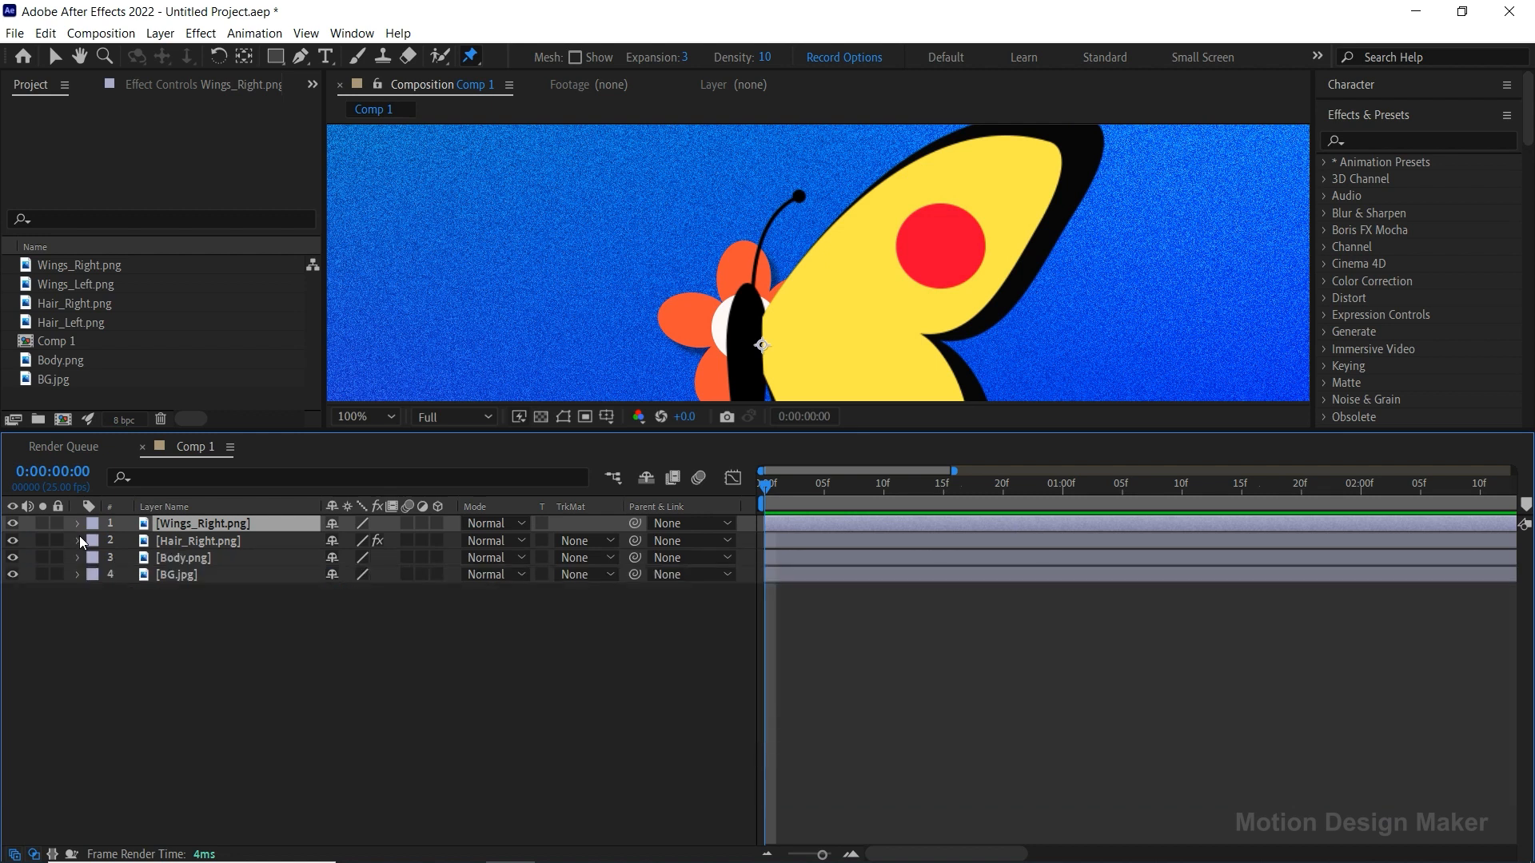
pyautogui.click(290, 644)
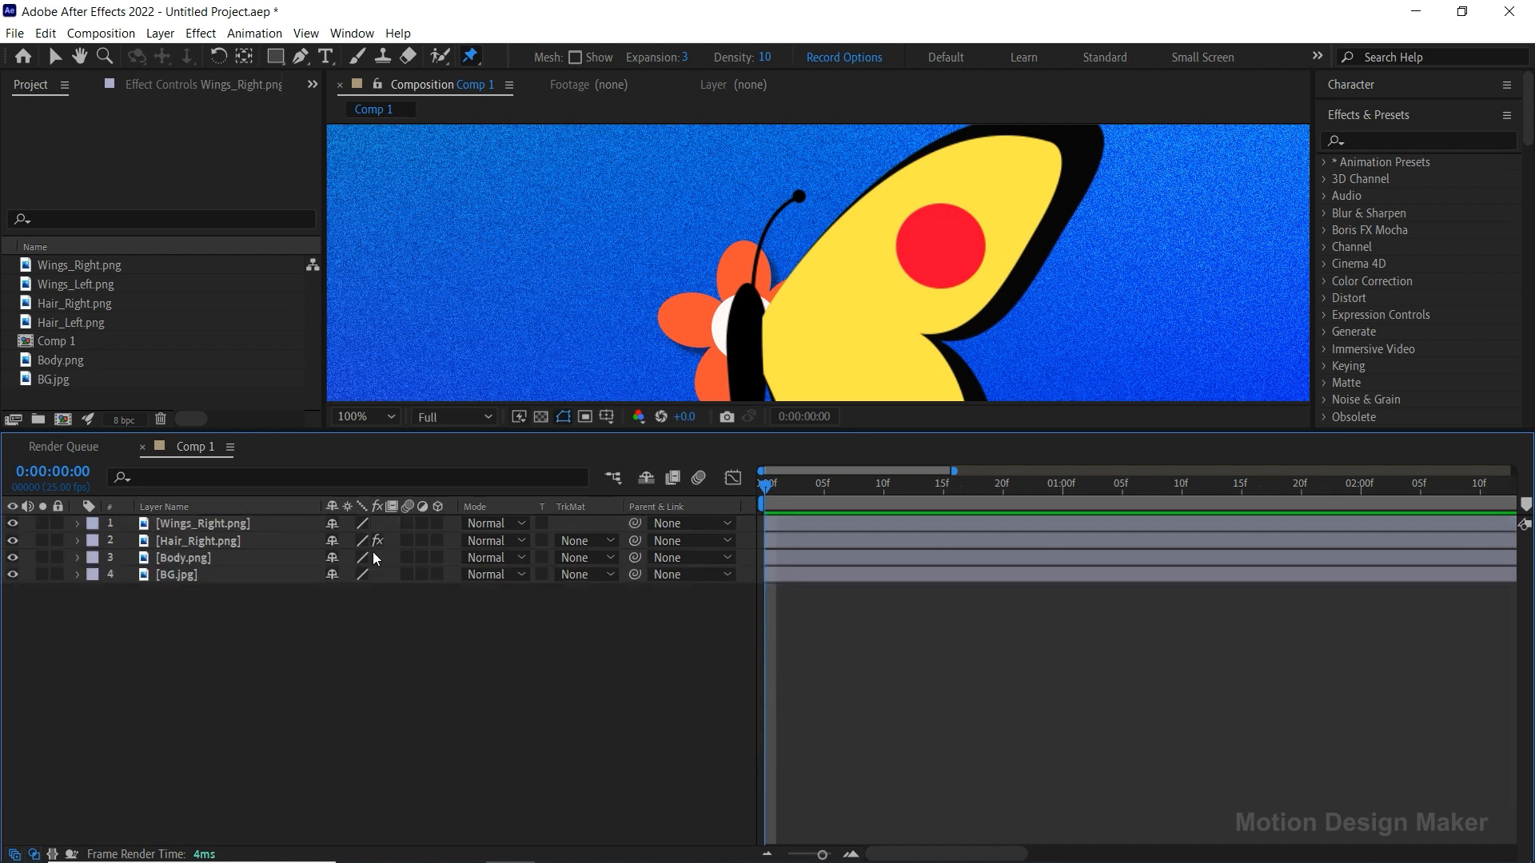
pyautogui.click(390, 418)
pyautogui.click(385, 435)
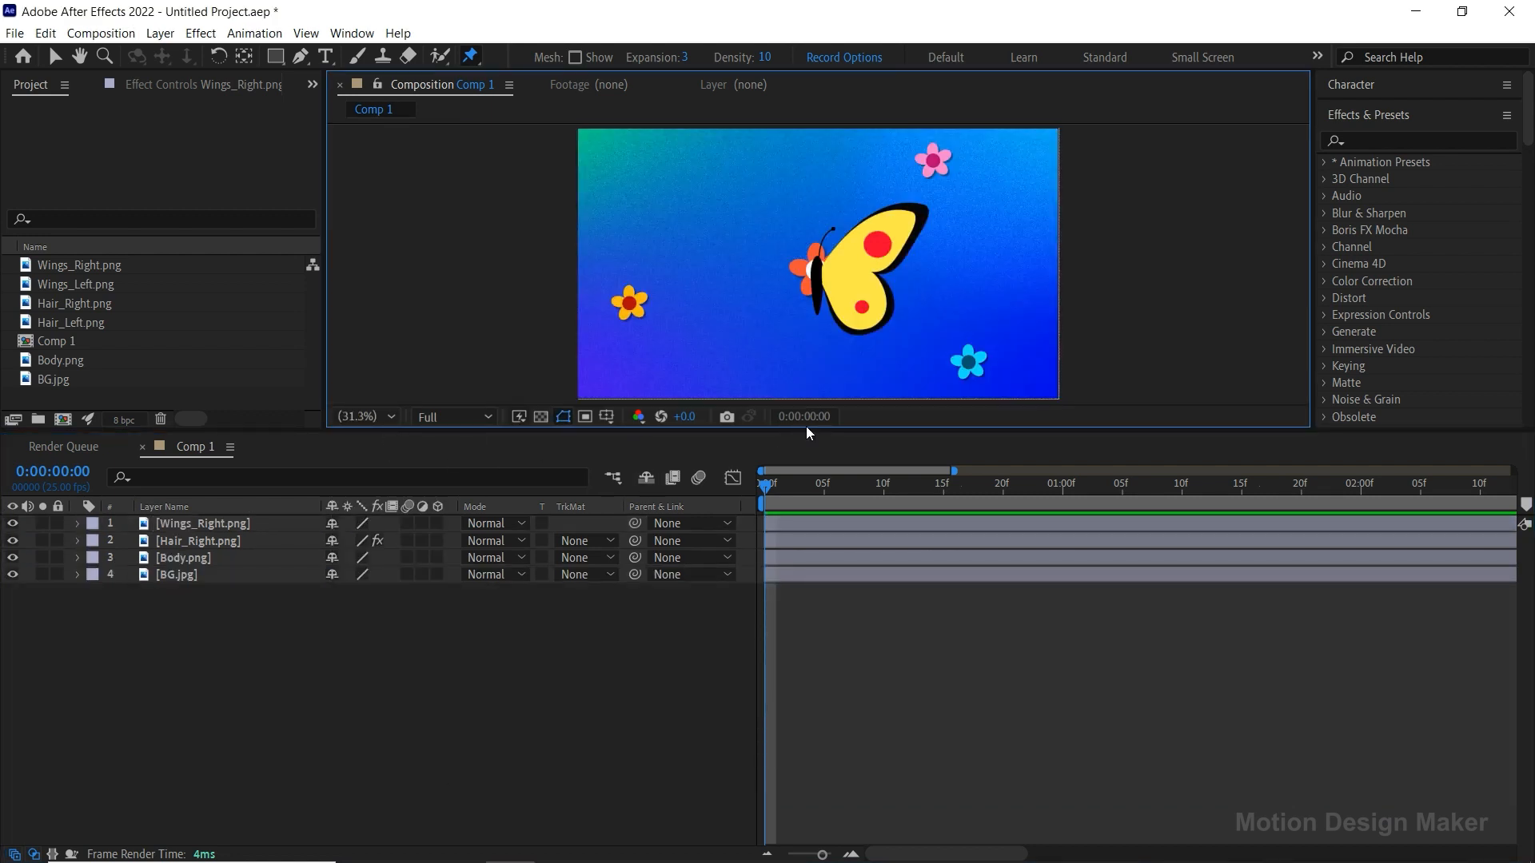
pyautogui.moveTo(803, 431); pyautogui.dragTo(774, 600)
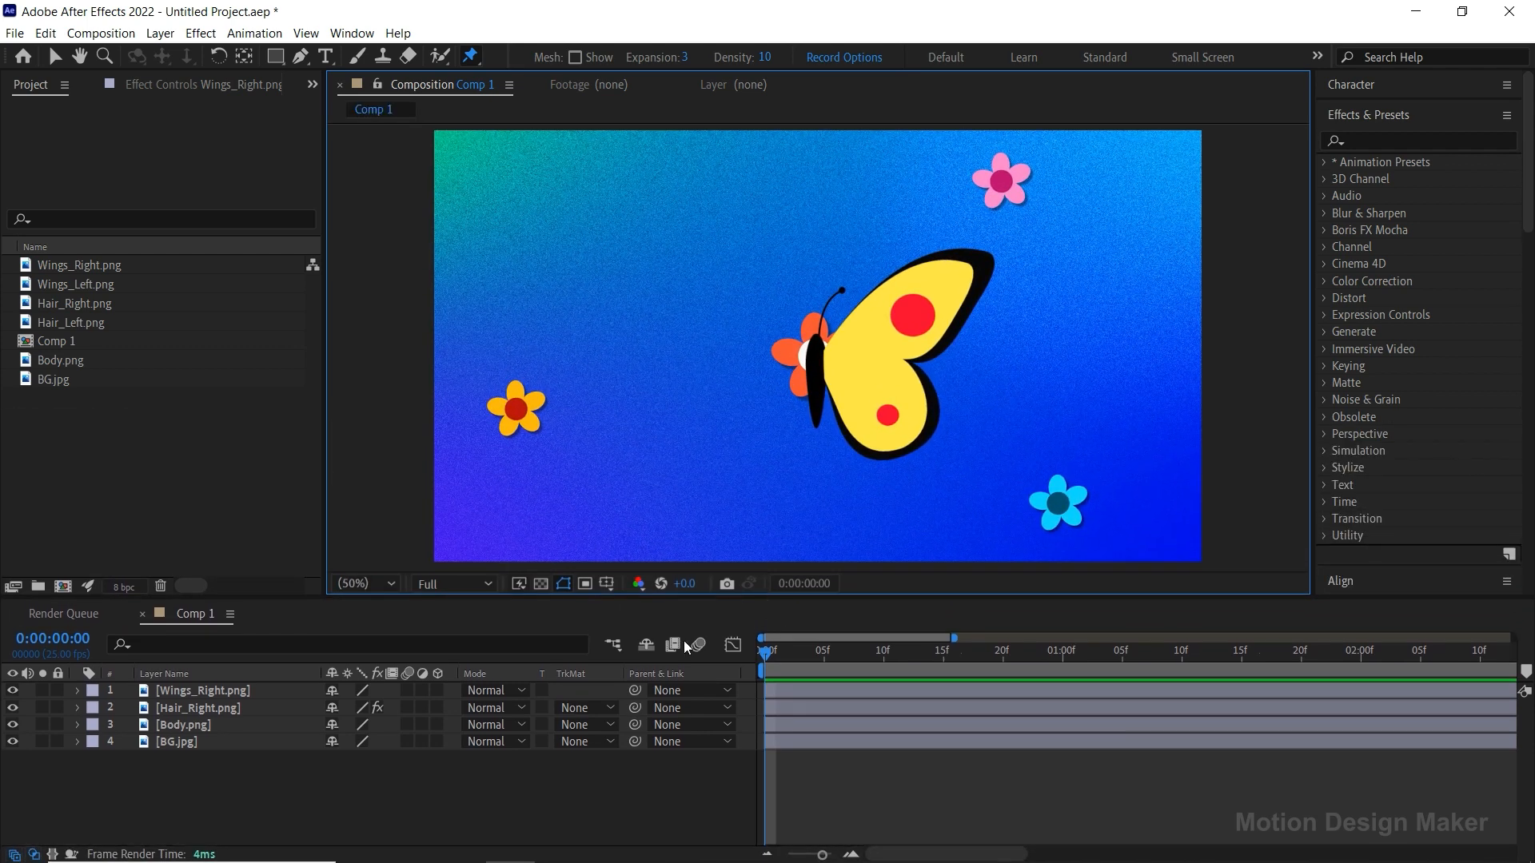
# Step: Check the Wings_Right.png layer by toggling its visibility, and duplicate it
pyautogui.click(240, 694)
pyautogui.click(14, 692)
pyautogui.click(13, 691)
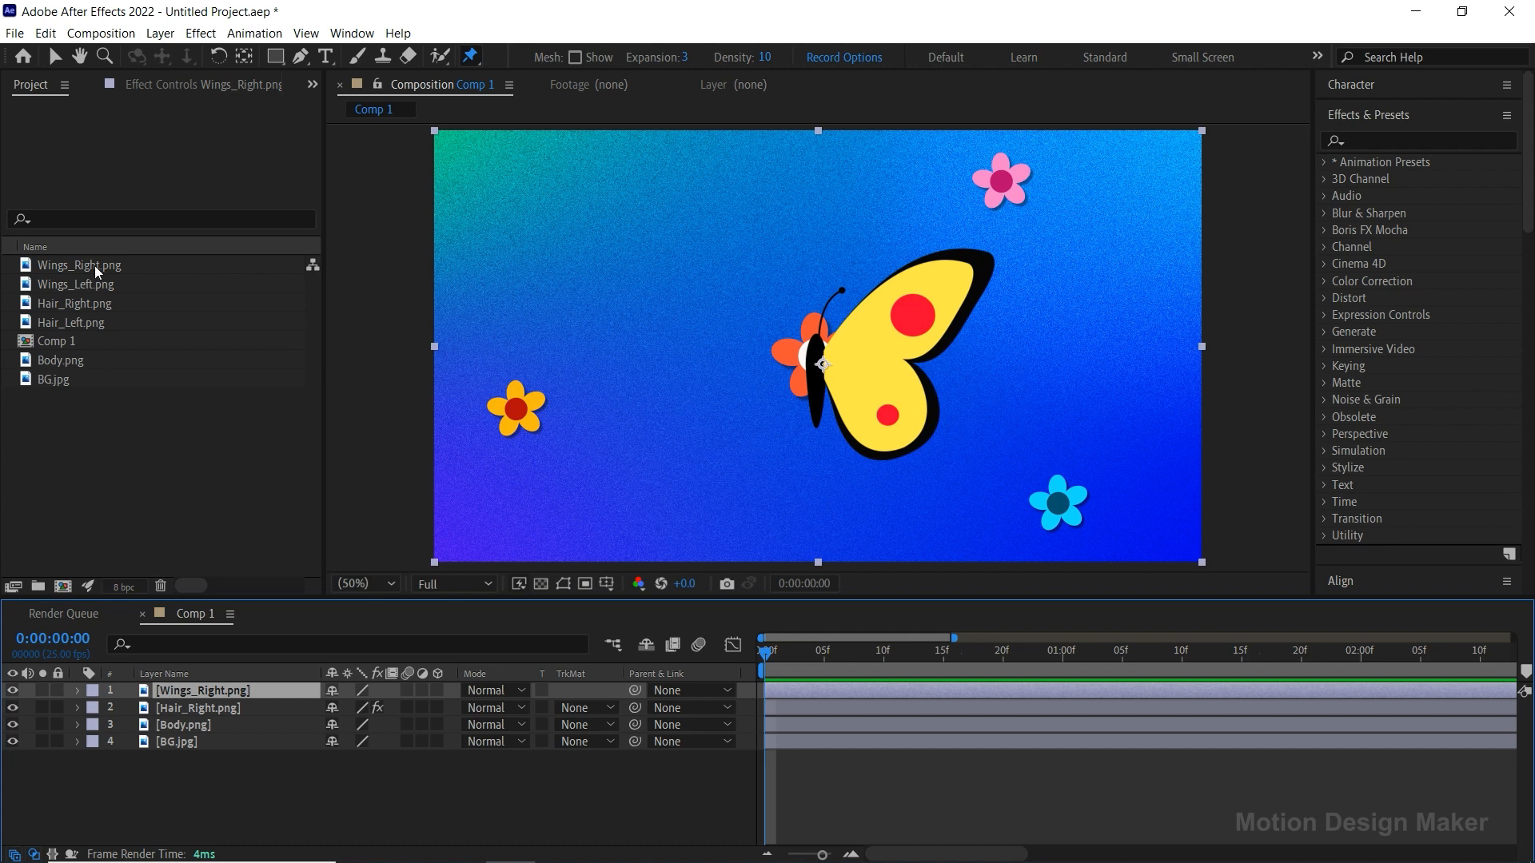
pyautogui.click(45, 33)
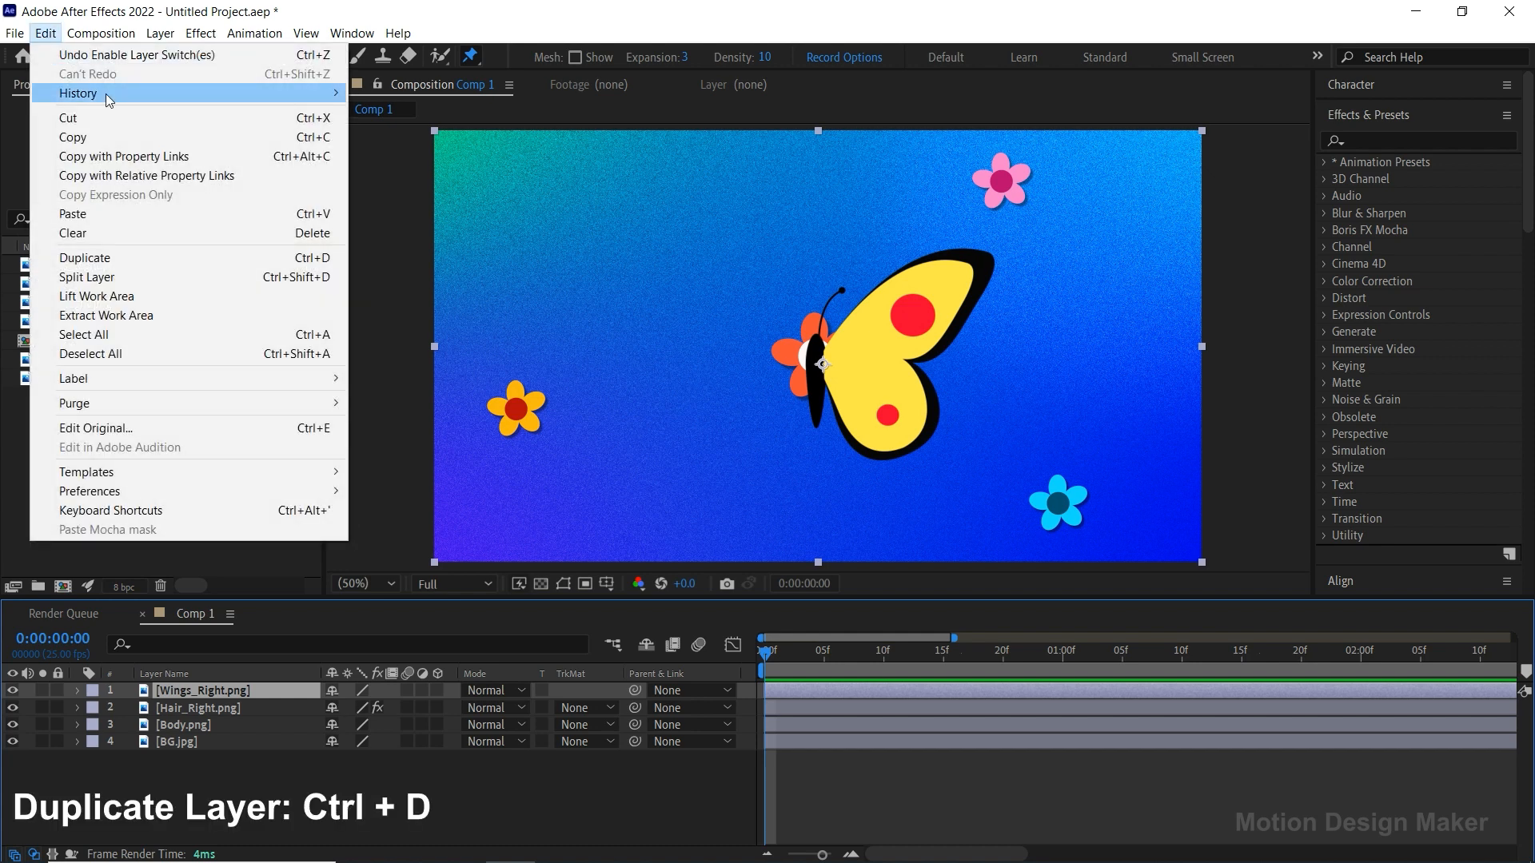
pyautogui.click(169, 253)
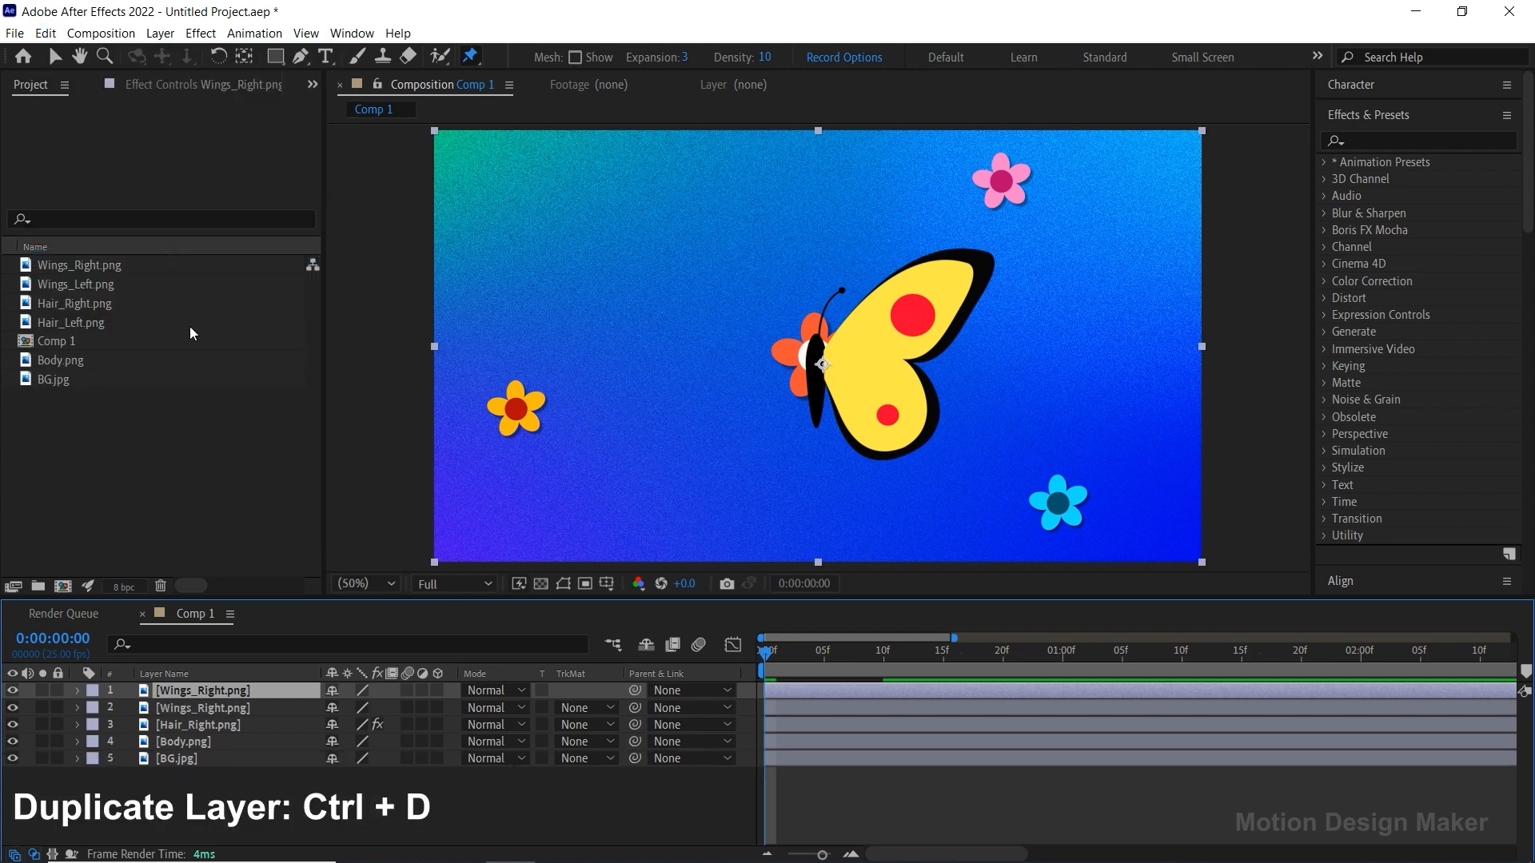
# Step: Reveal the Scale property of the upper Wings_Right.png copy and flip the layer horizontally at frame 0
pyautogui.press('s')
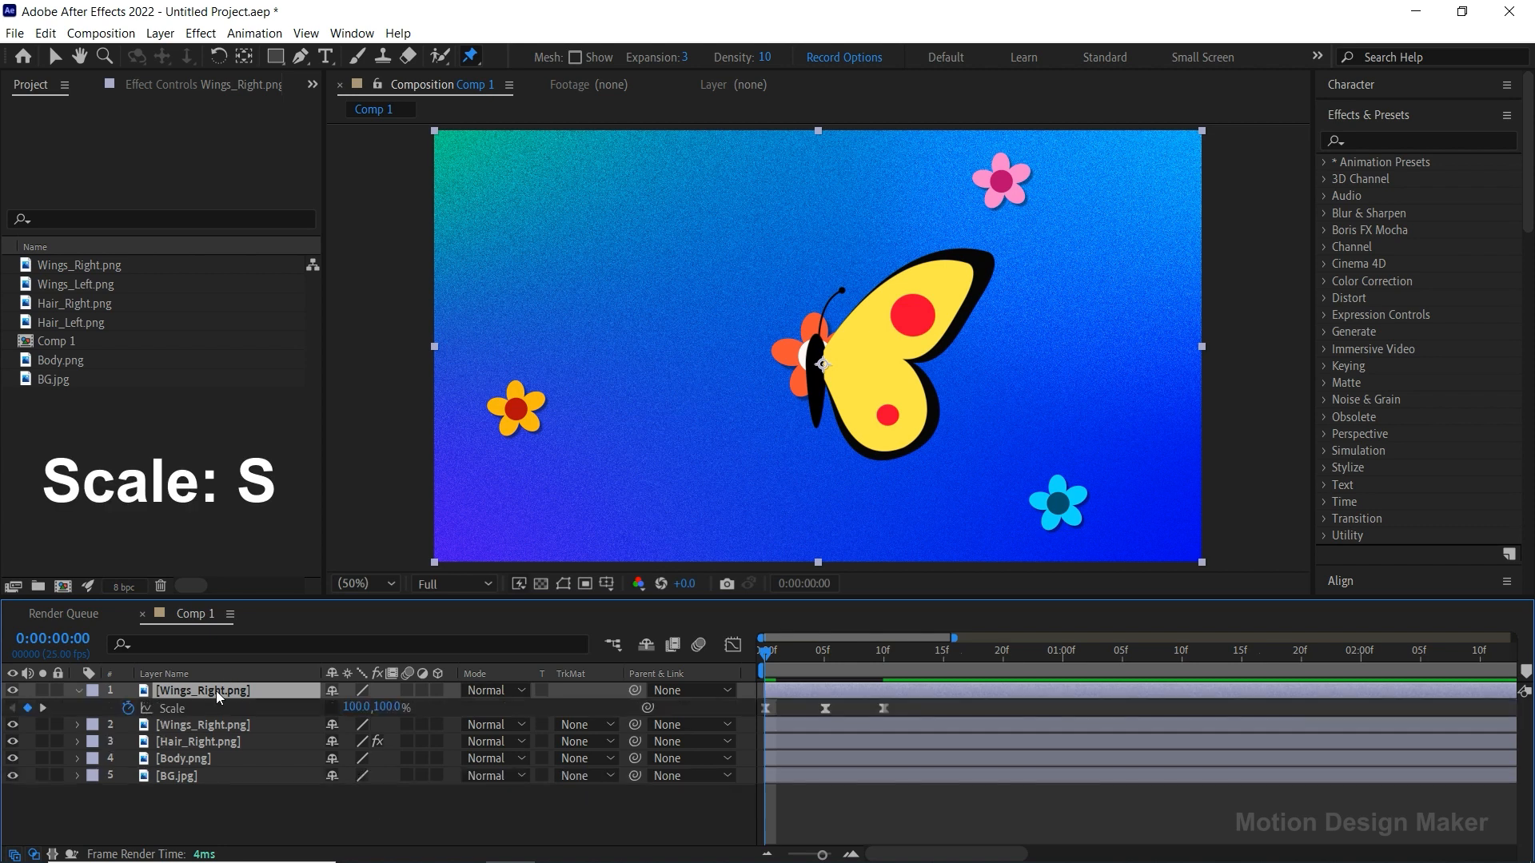
pyautogui.rightClick(772, 689)
pyautogui.moveTo(888, 273)
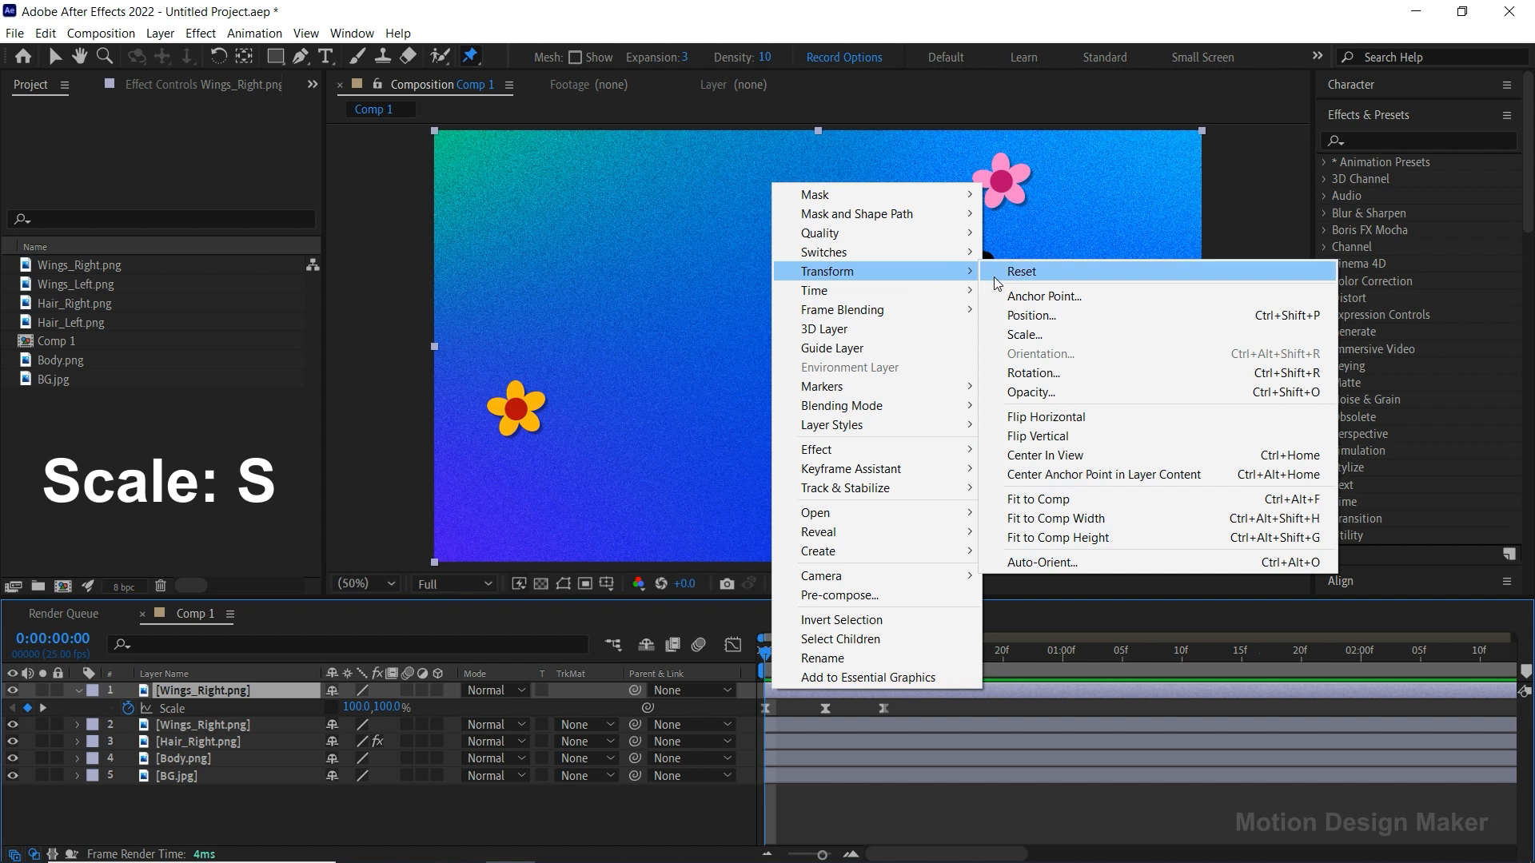
pyautogui.click(1097, 413)
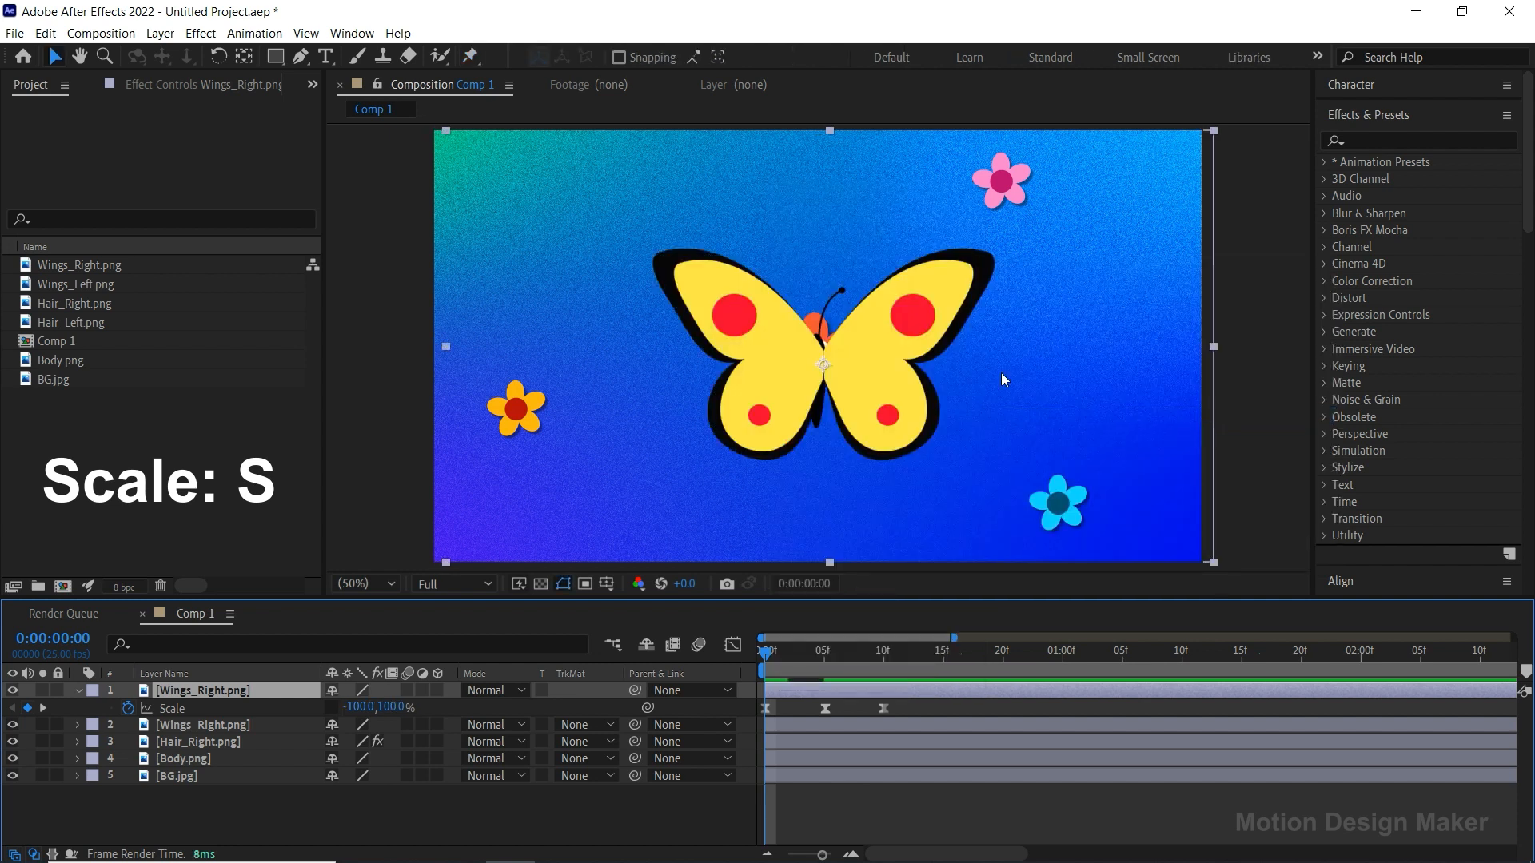
# Step: Move the mirrored wing left to meet the body, and flip the layer horizontally at frame 5
pyautogui.moveTo(804, 362); pyautogui.dragTo(791, 372)
pyautogui.moveTo(813, 658); pyautogui.dragTo(822, 663)
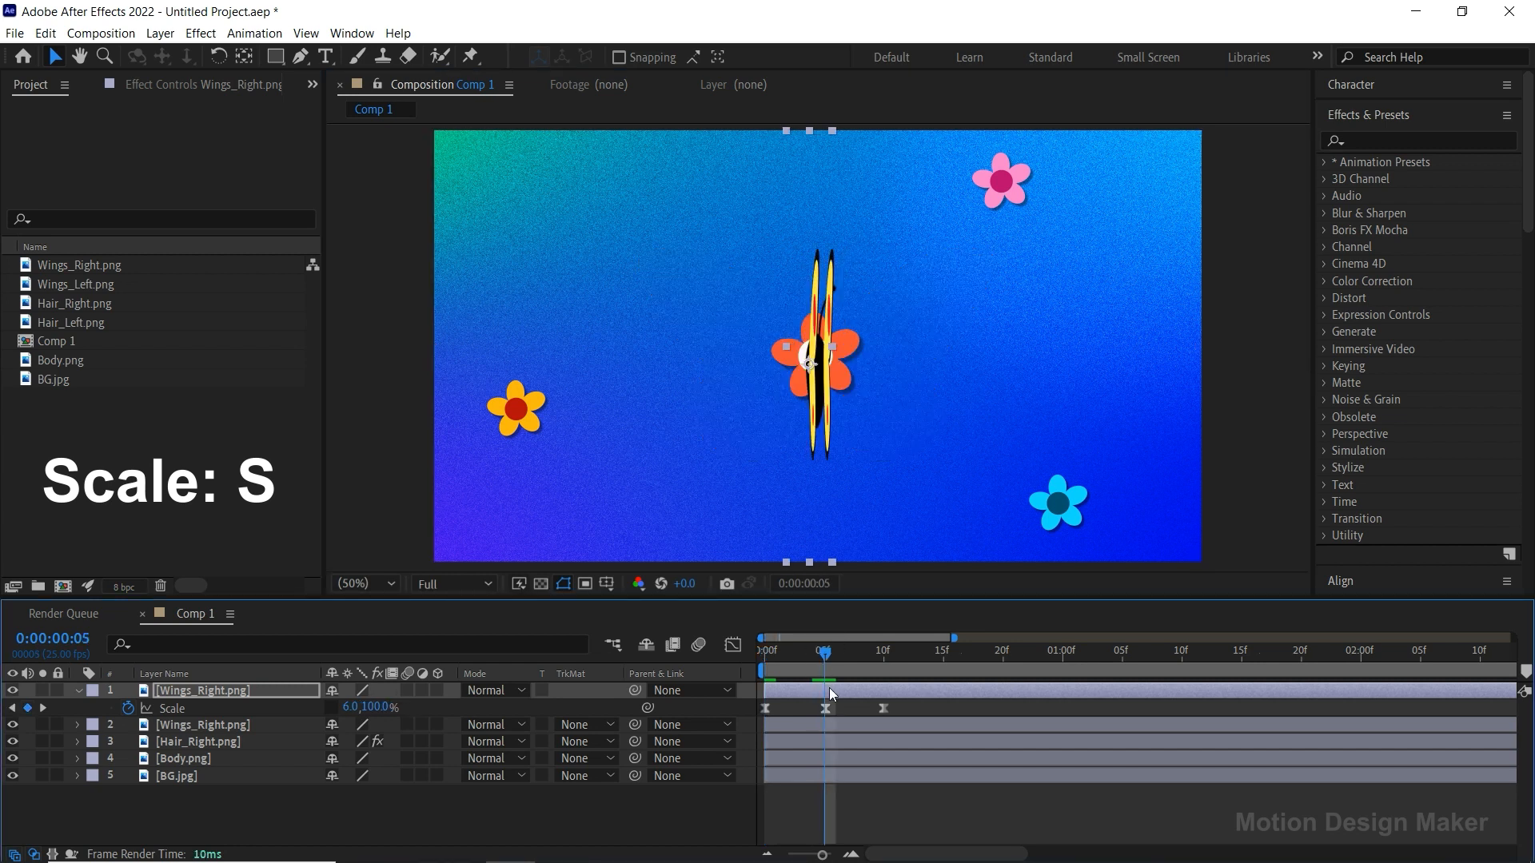
pyautogui.click(829, 693)
pyautogui.rightClick(810, 404)
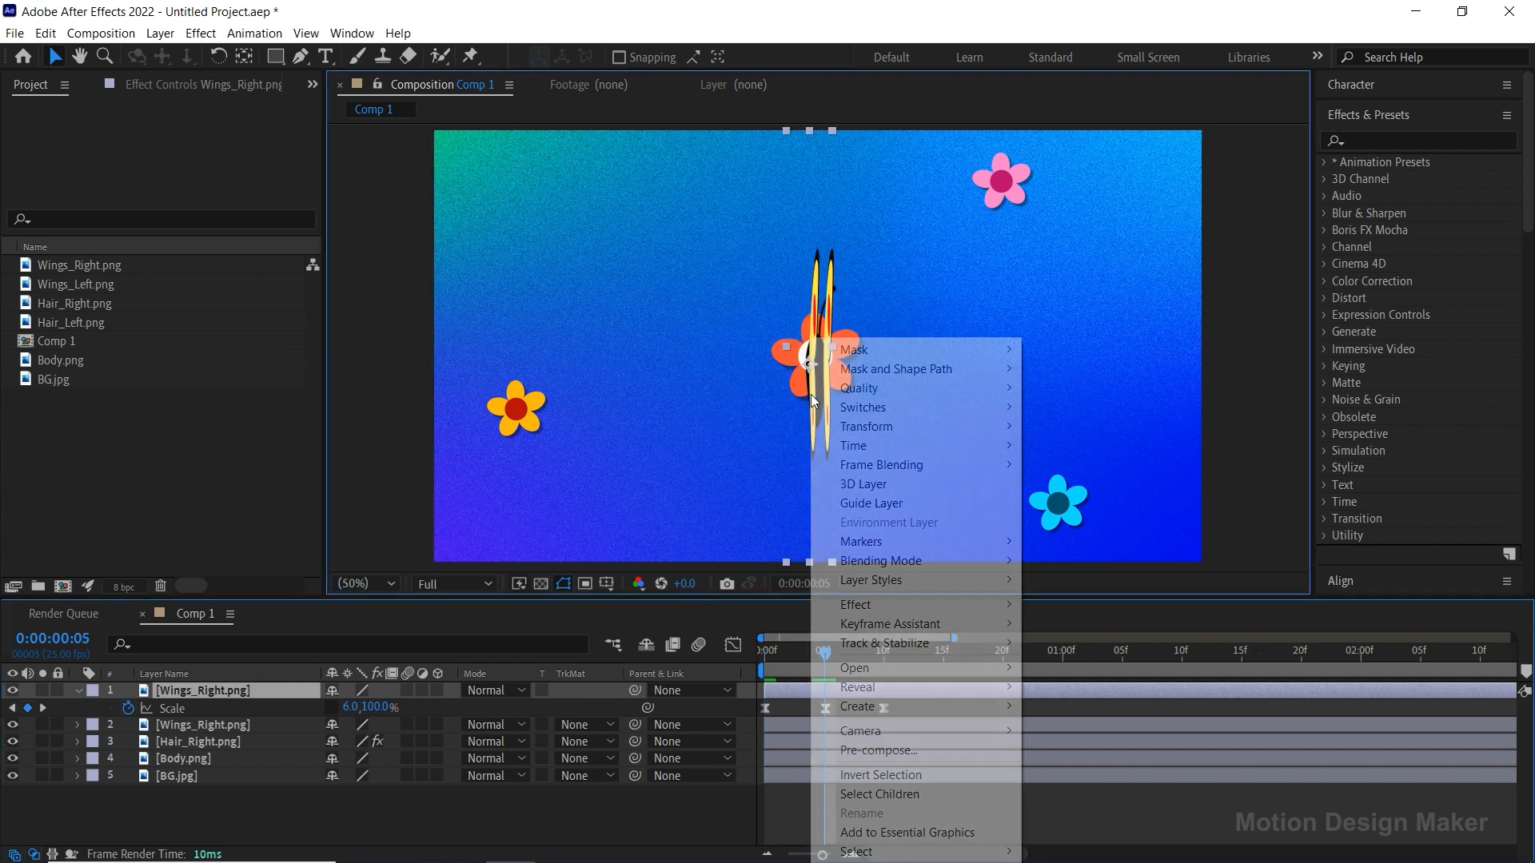
pyautogui.moveTo(919, 425)
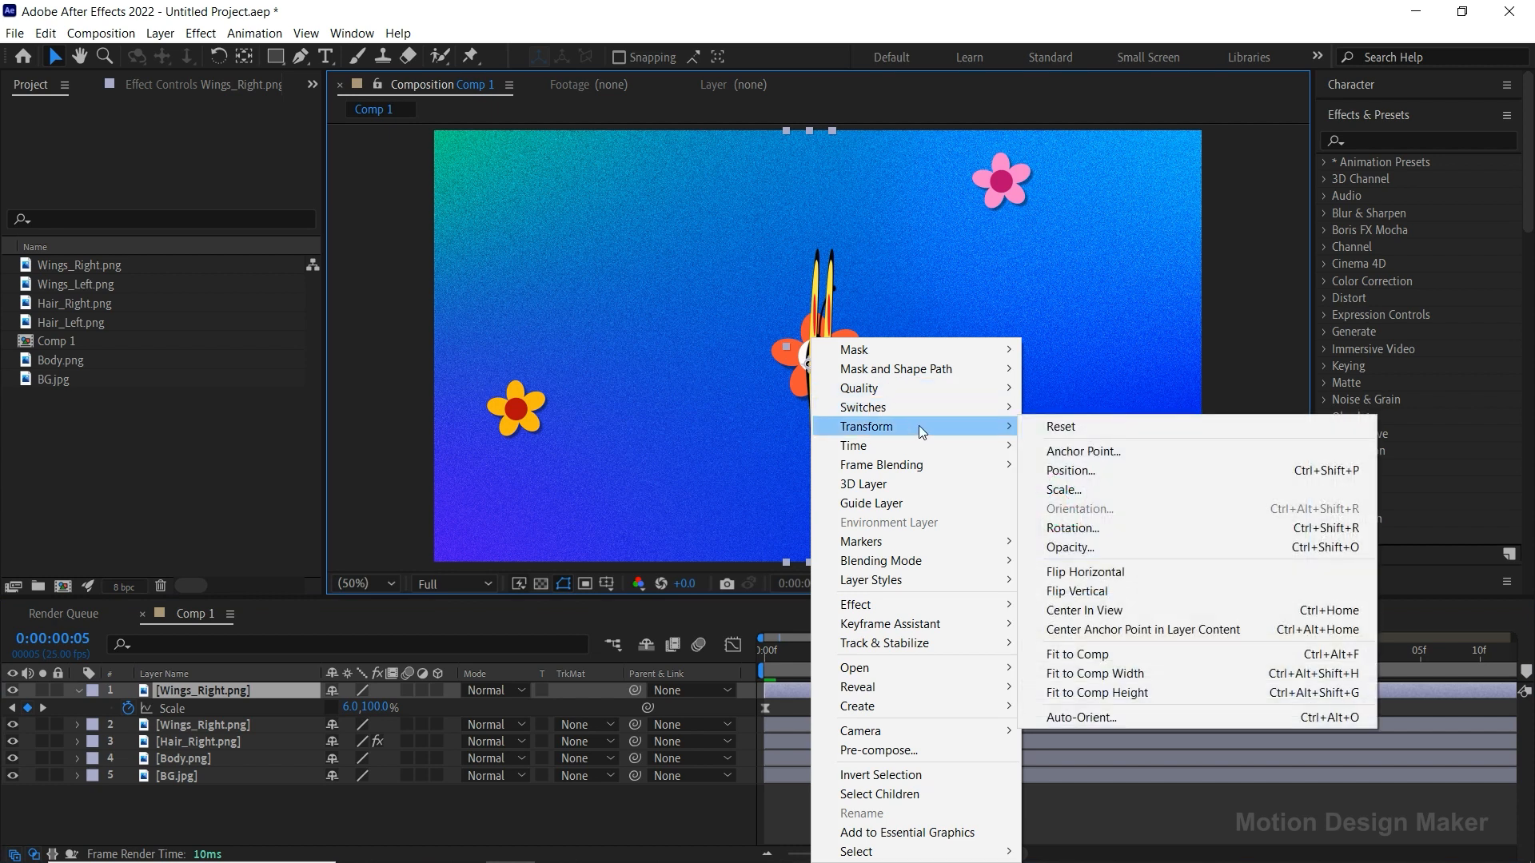
pyautogui.click(1143, 564)
# Step: Flip the upper Wings_Right.png copy horizontally at its last Scale keyframe, frame 10
pyautogui.click(836, 656)
pyautogui.moveTo(846, 660); pyautogui.dragTo(879, 670)
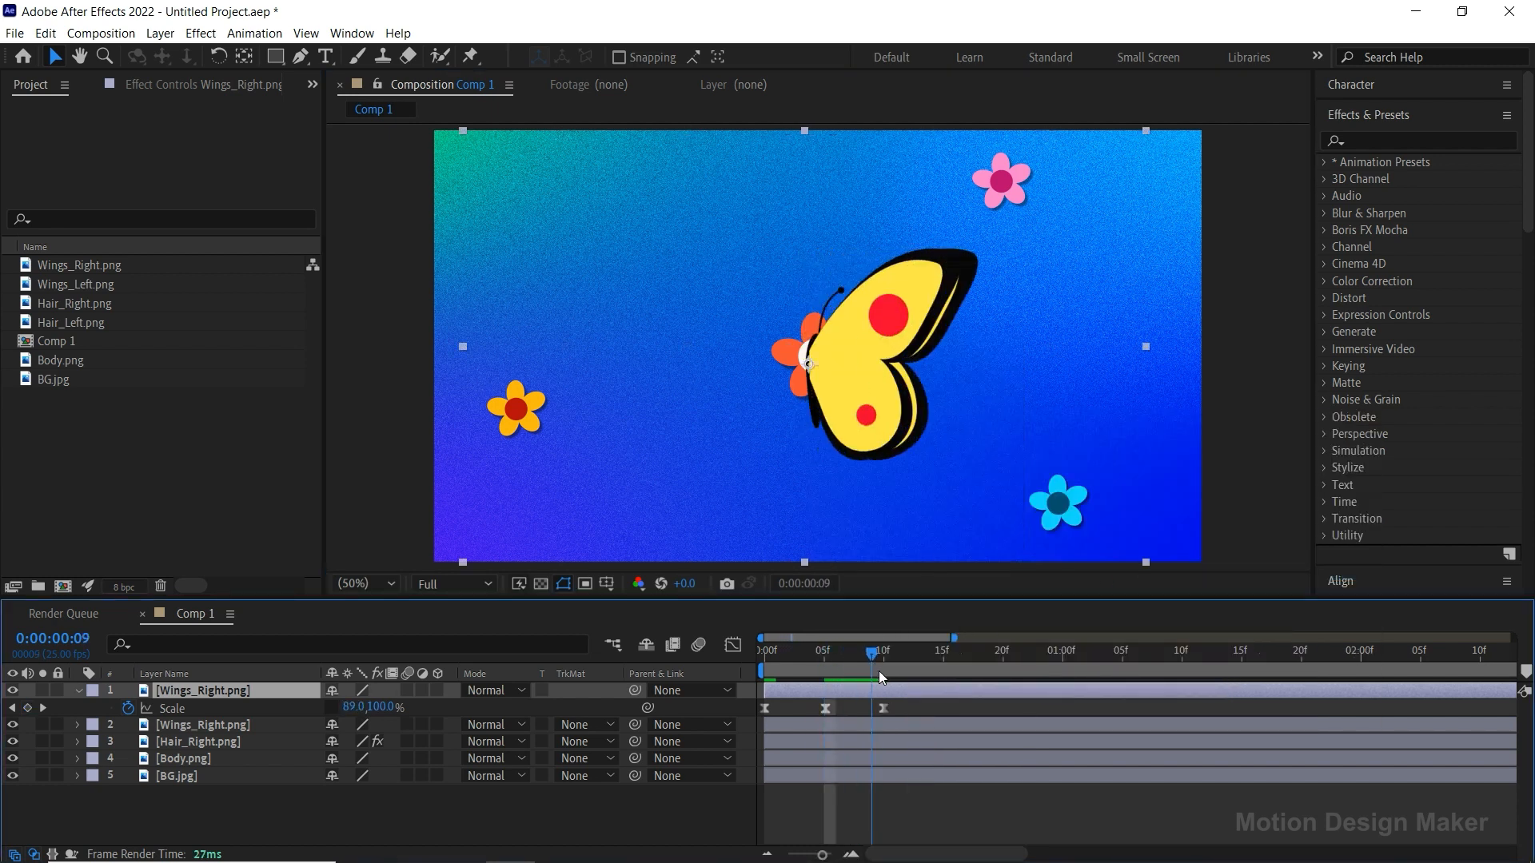
pyautogui.rightClick(833, 378)
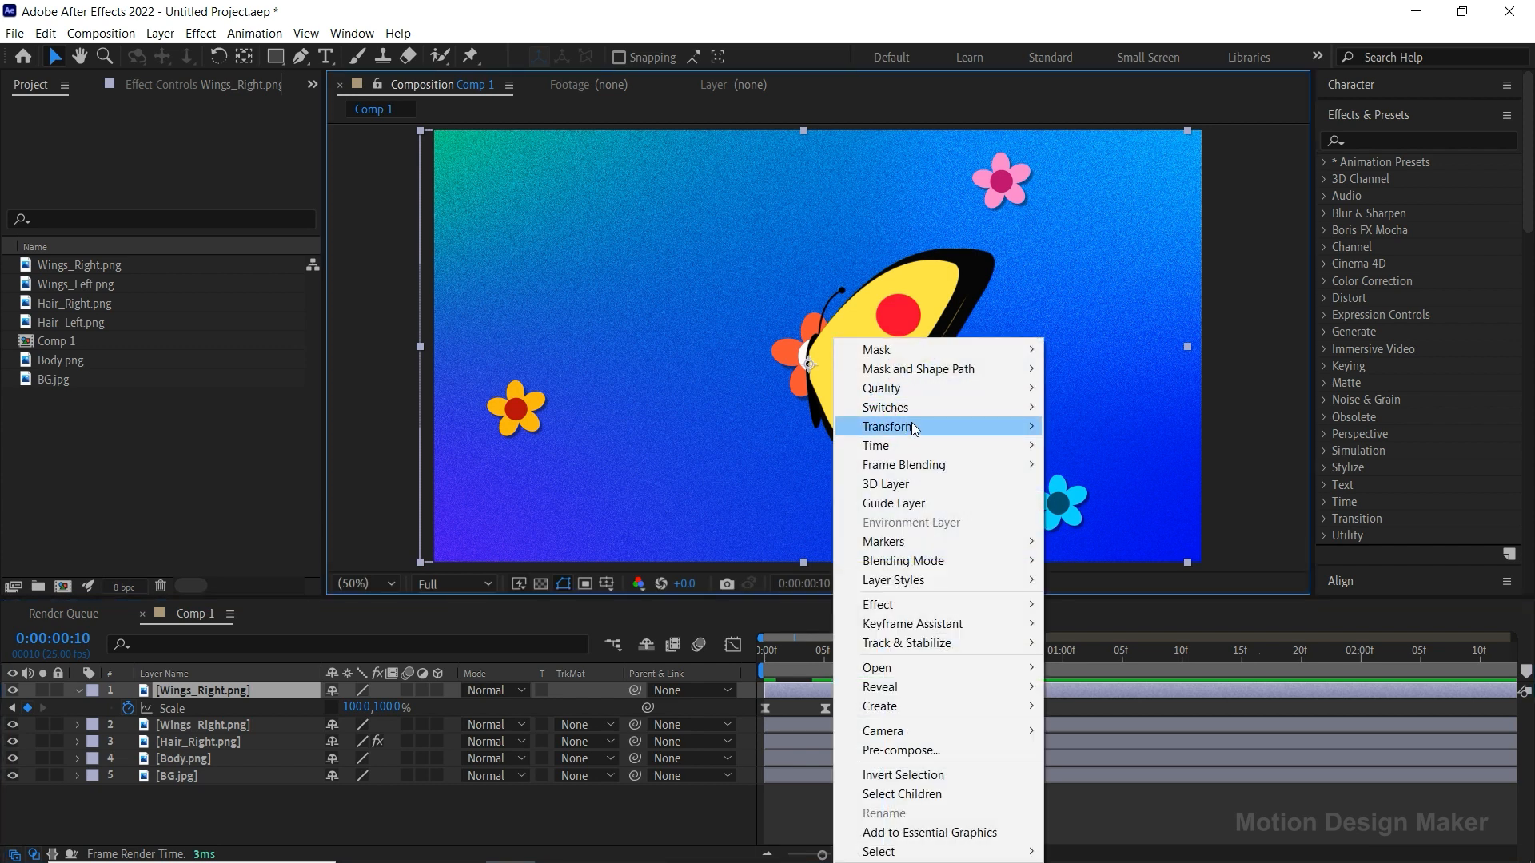
pyautogui.moveTo(916, 430)
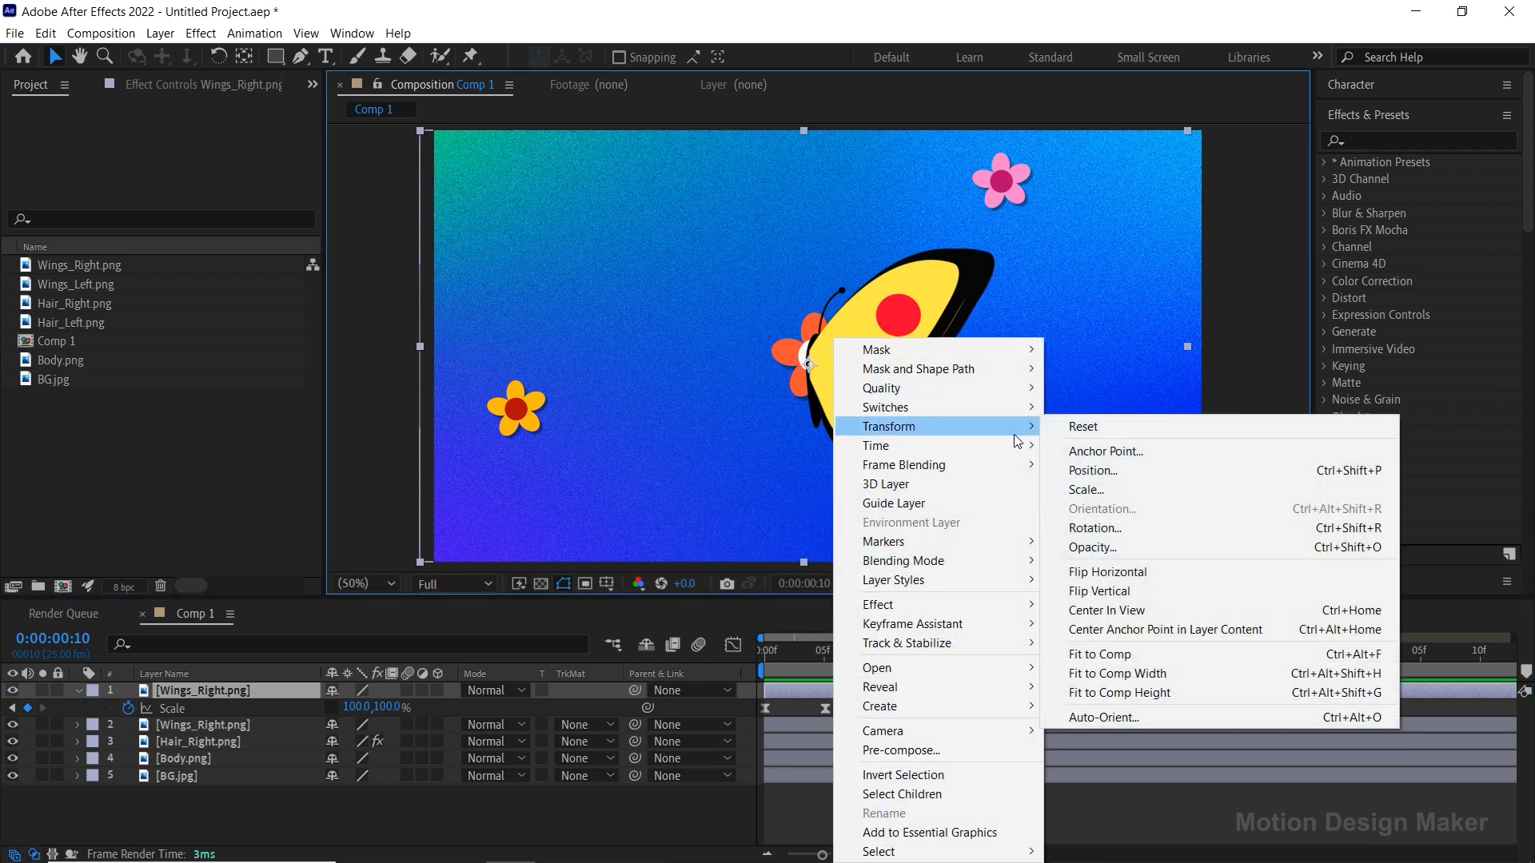
pyautogui.click(1165, 568)
# Step: Preview the flapping motion of both wings
pyautogui.click(912, 774)
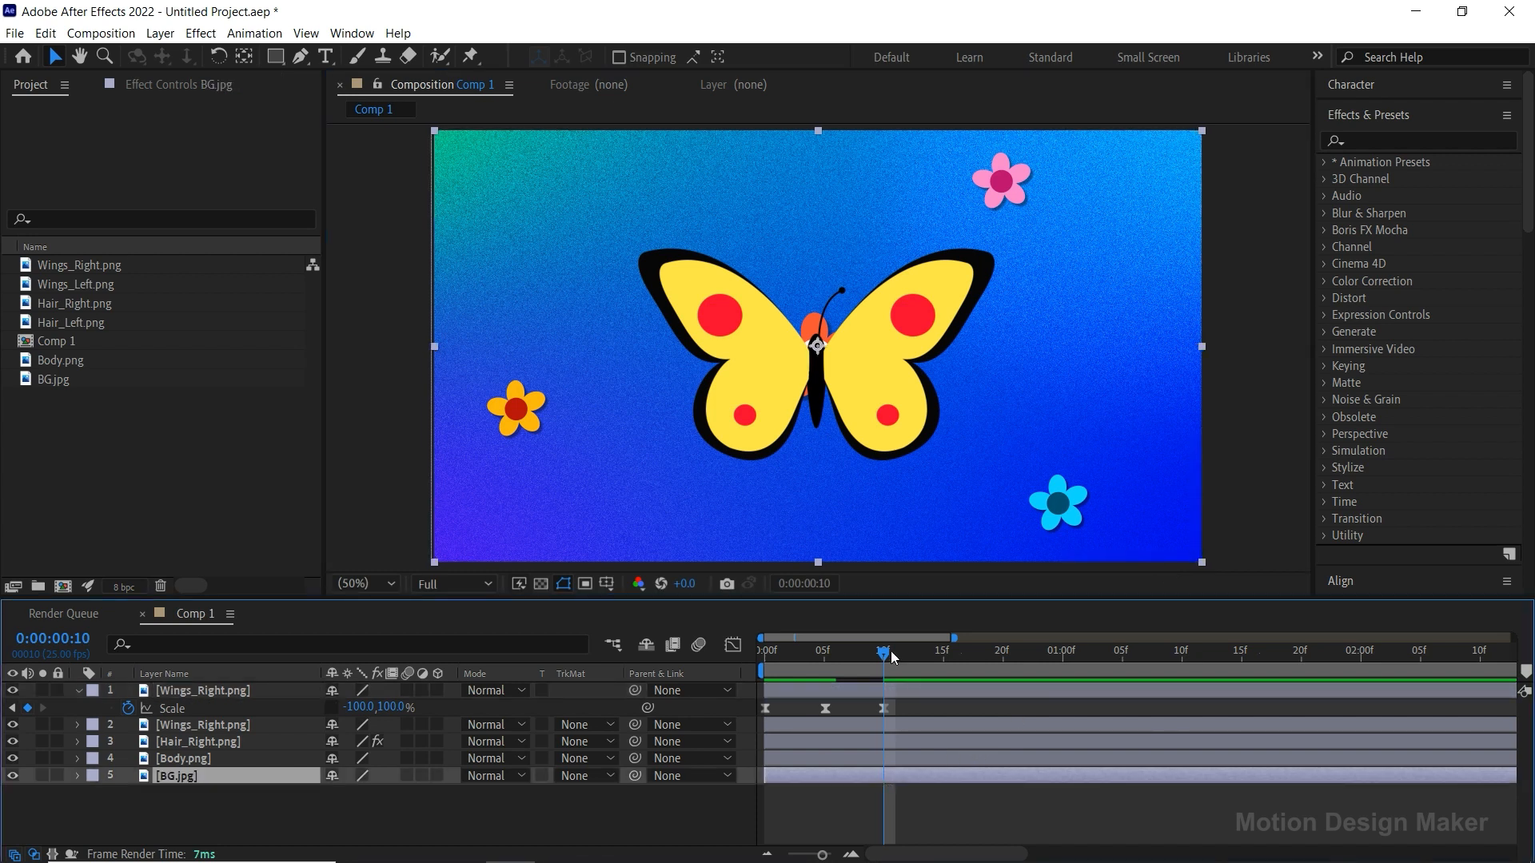
pyautogui.press('space')
pyautogui.click(790, 805)
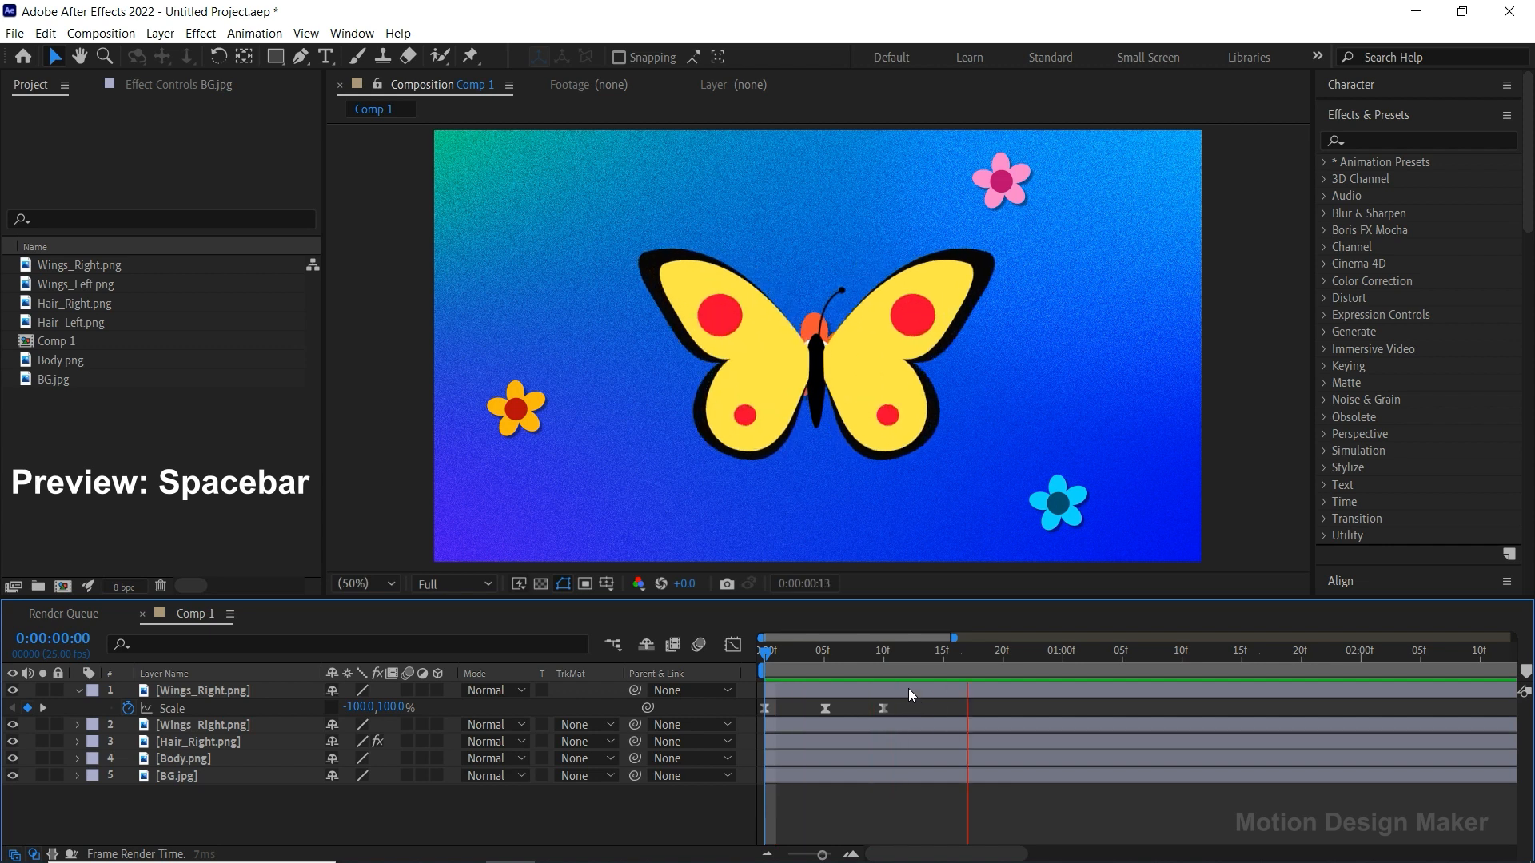
pyautogui.press('space')
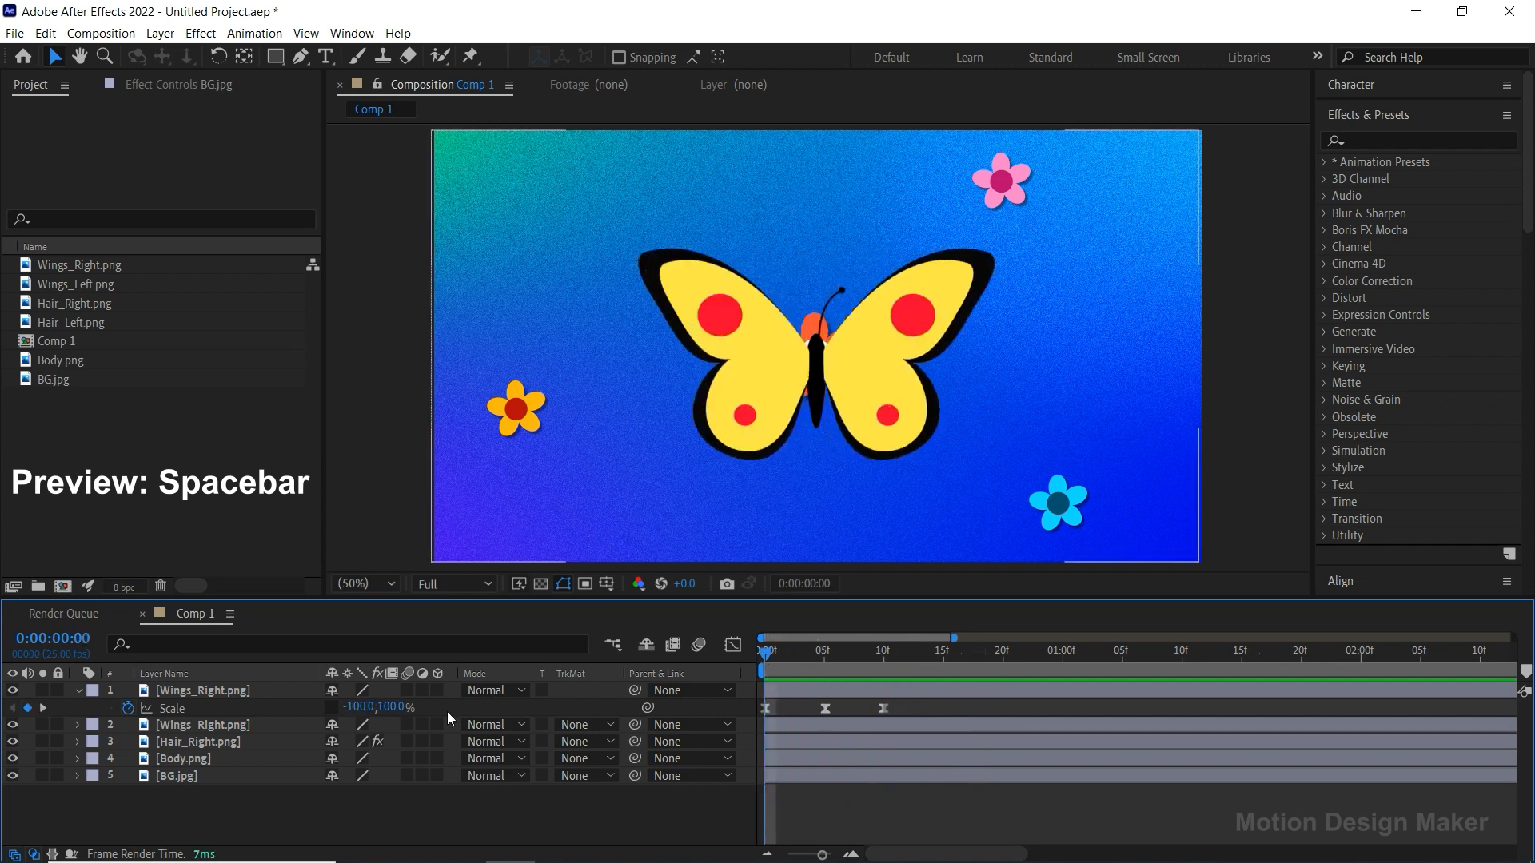
# Step: Check the Hair_Right.png layer by toggling its visibility, and duplicate it
pyautogui.click(240, 738)
pyautogui.click(15, 741)
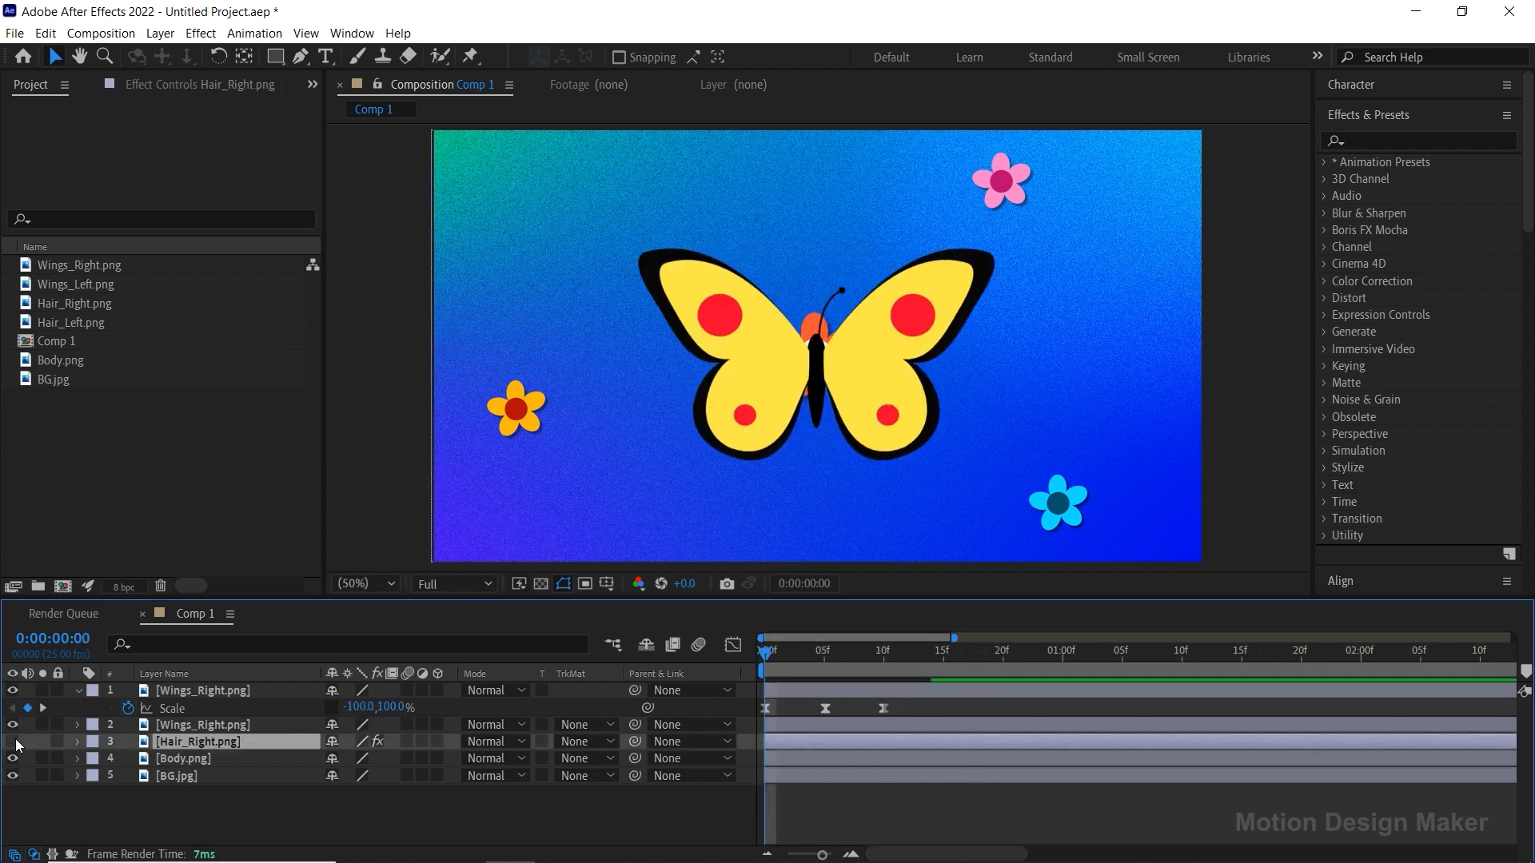
pyautogui.click(13, 741)
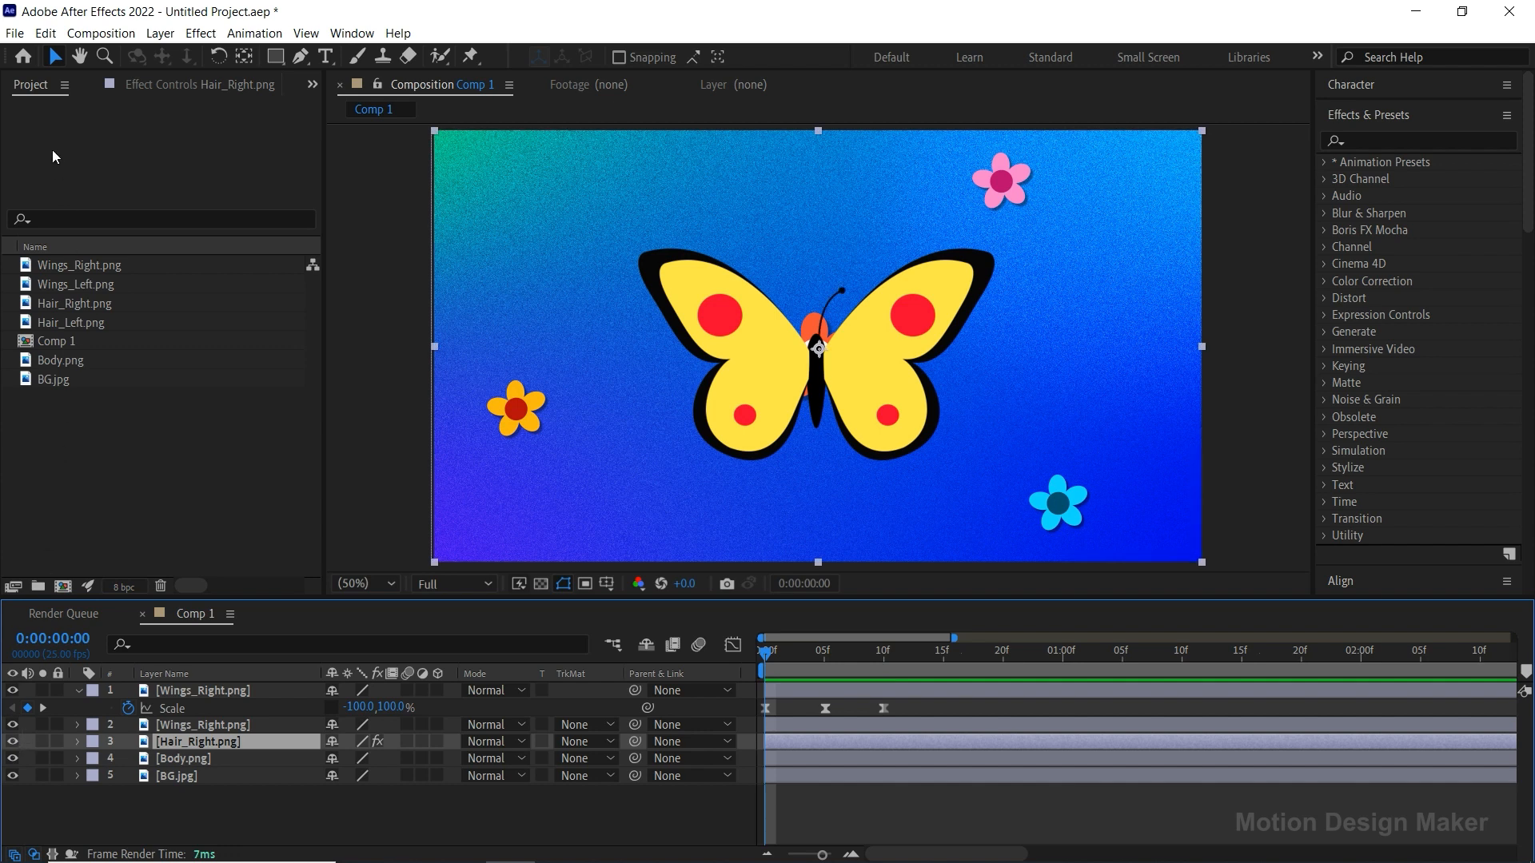
pyautogui.click(46, 33)
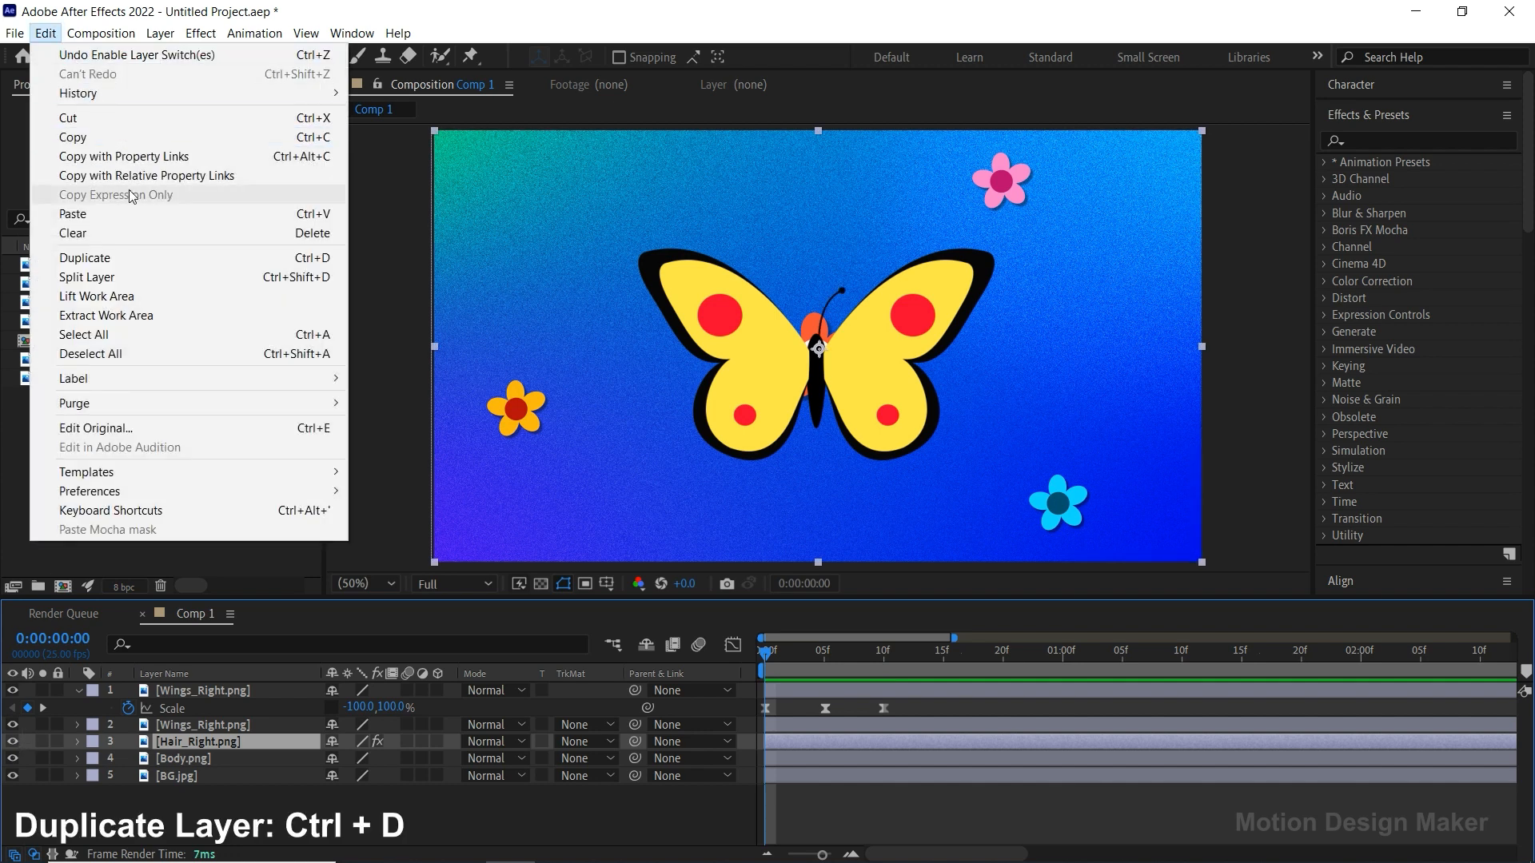
pyautogui.click(140, 259)
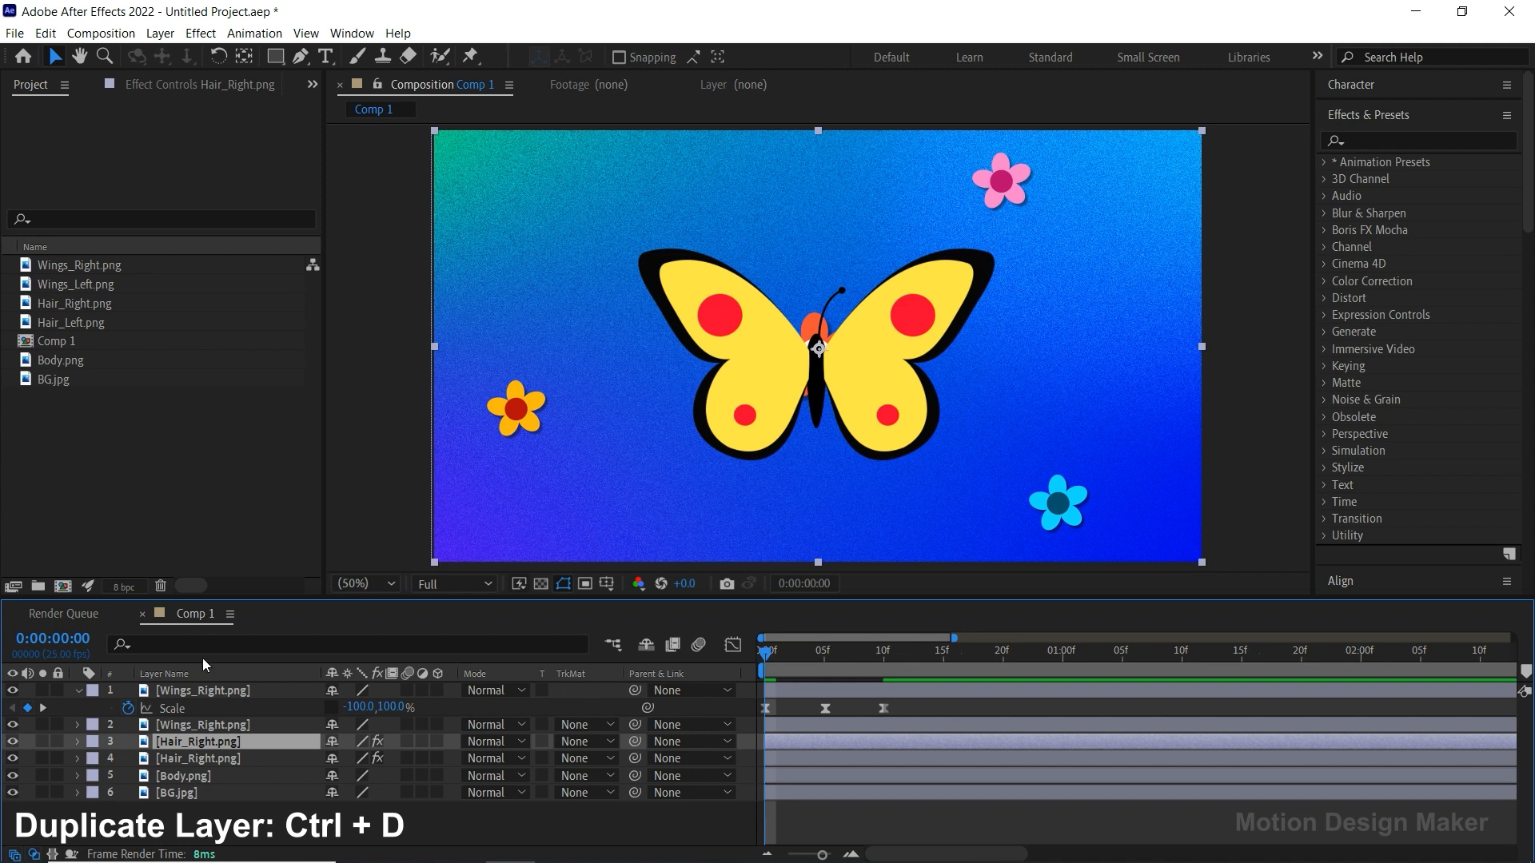
# Step: Flip the upper Hair_Right.png copy horizontally and move it slightly left to line up with the head
pyautogui.rightClick(205, 743)
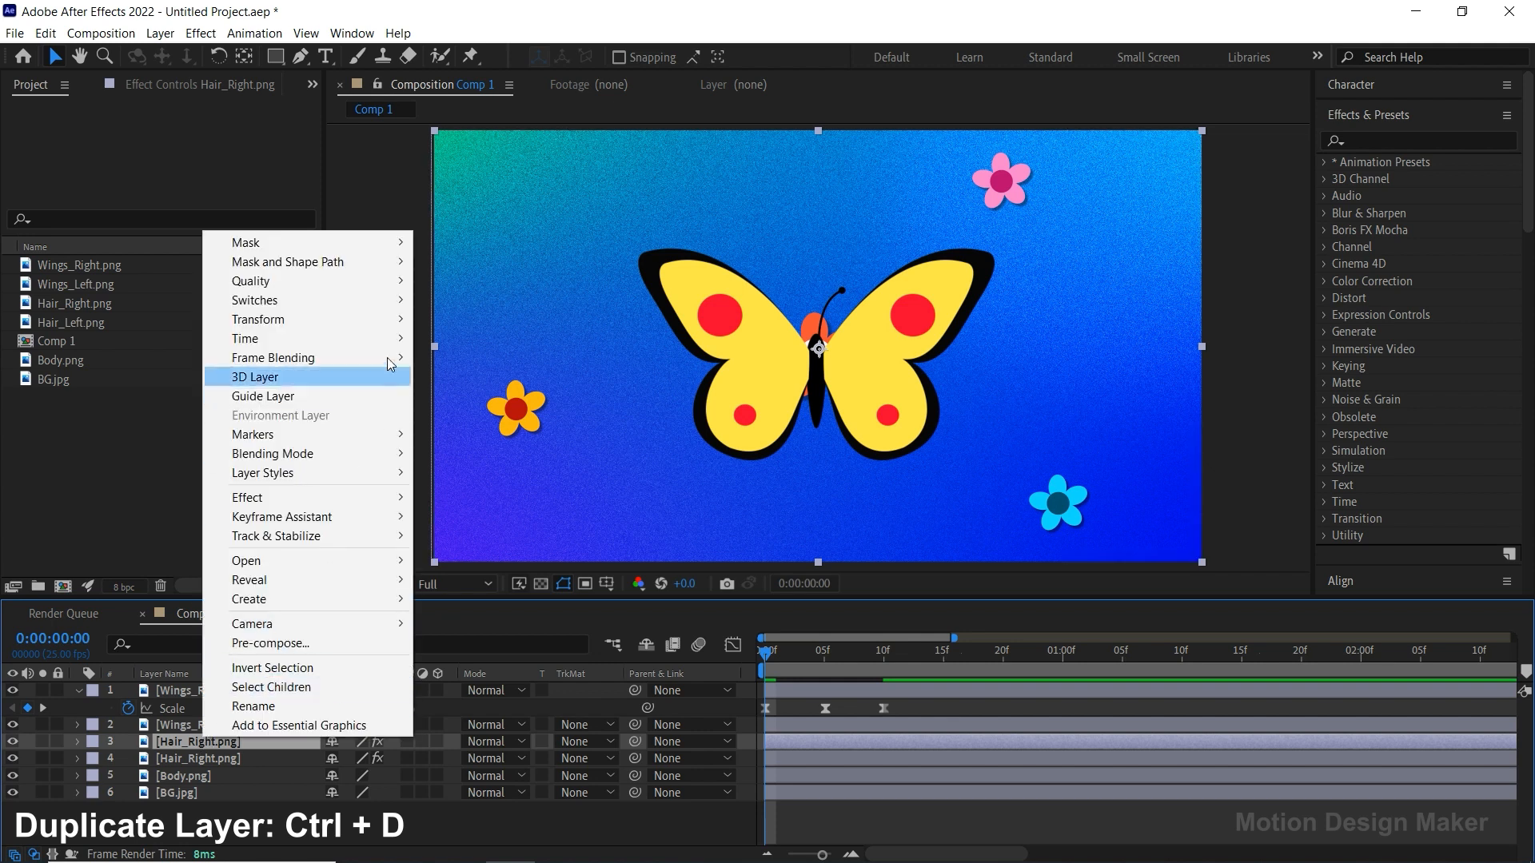
pyautogui.moveTo(396, 320)
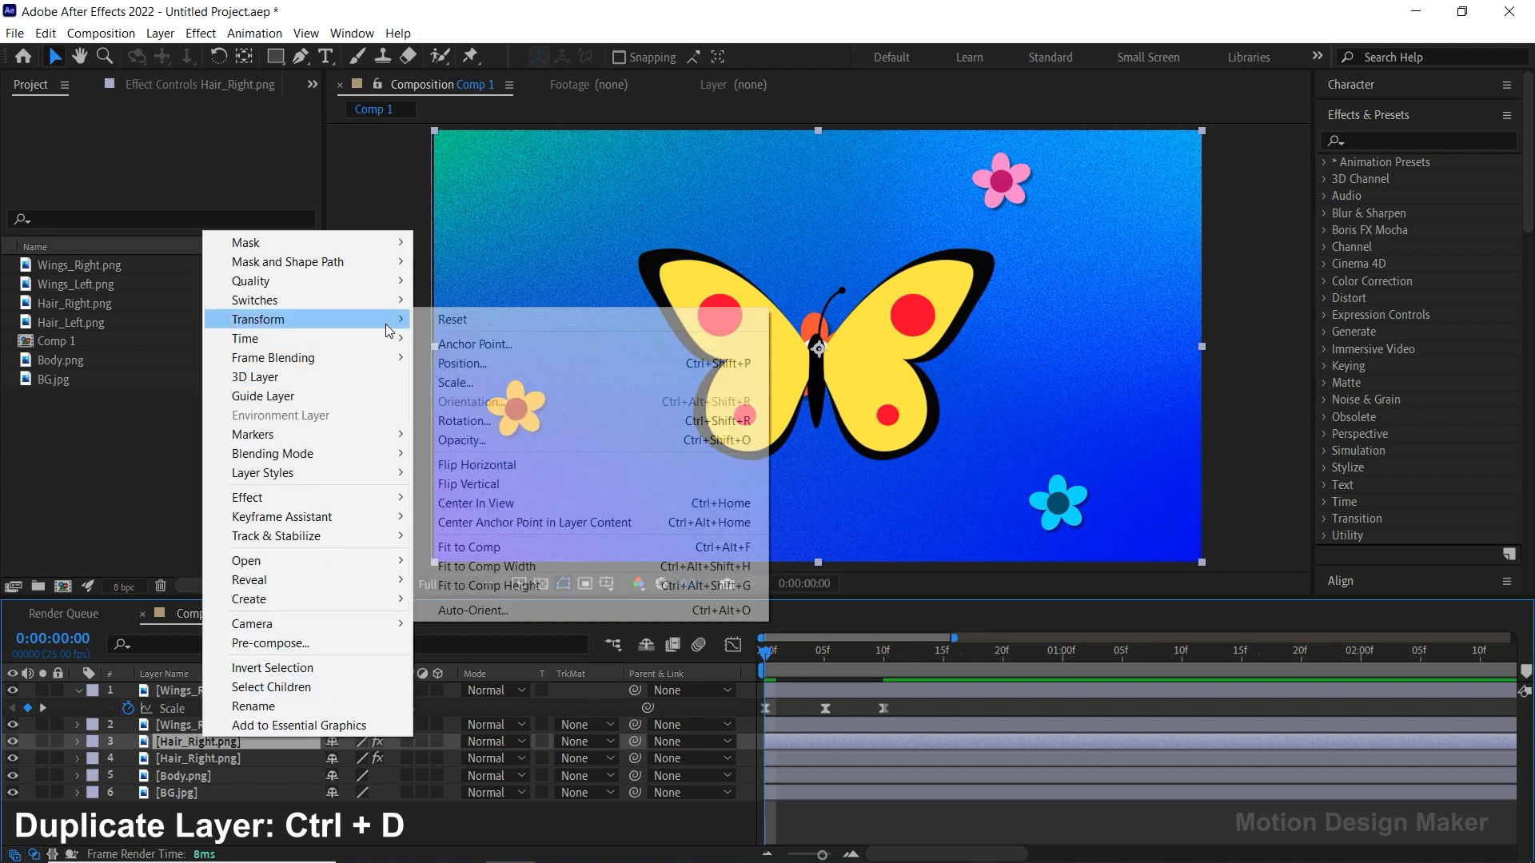
pyautogui.click(554, 463)
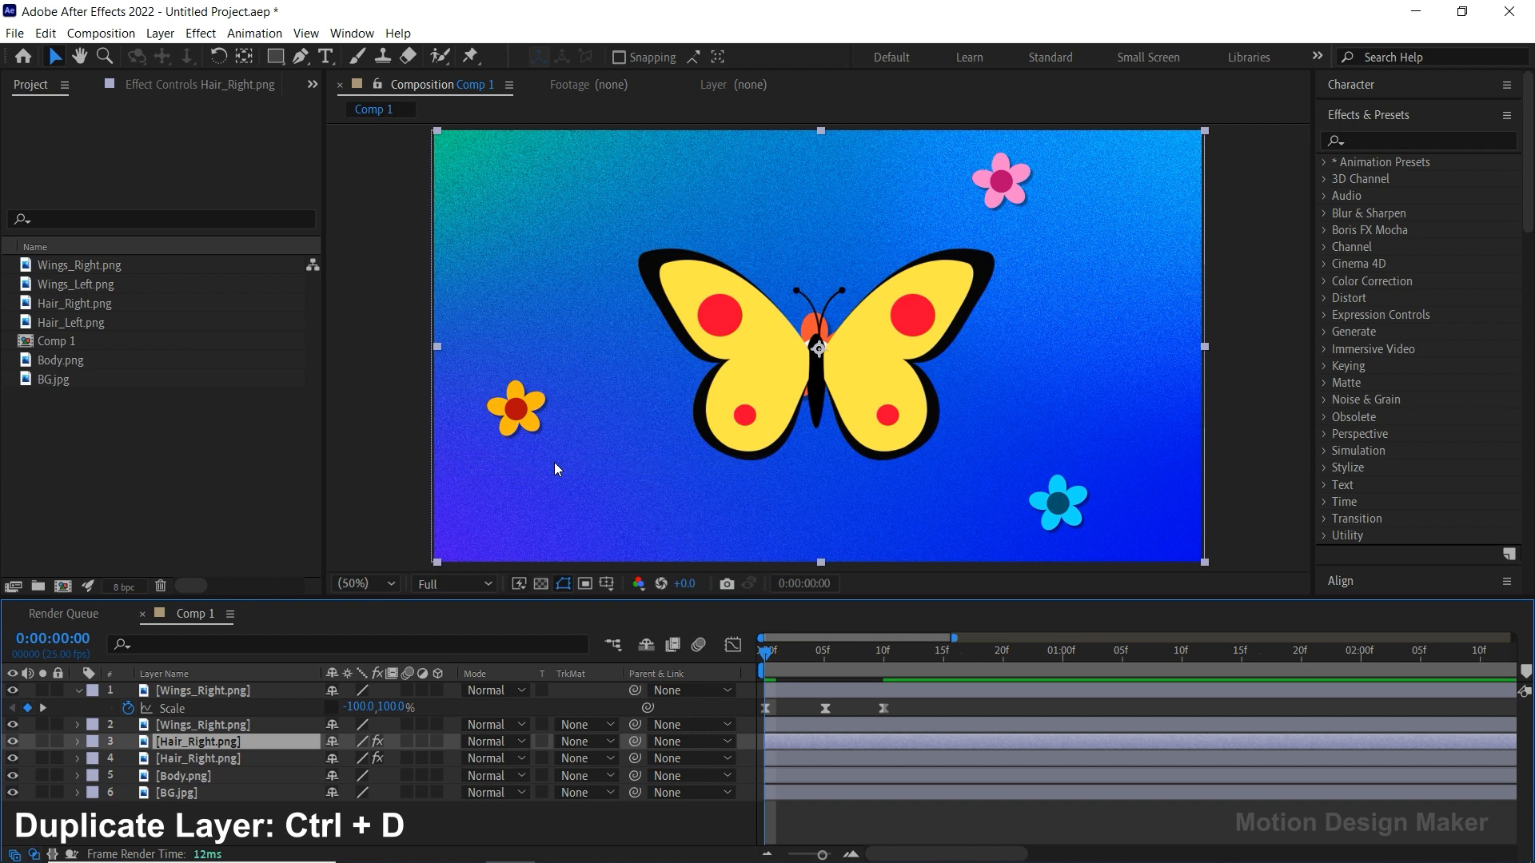
pyautogui.click(811, 307)
pyautogui.moveTo(809, 307); pyautogui.dragTo(804, 310)
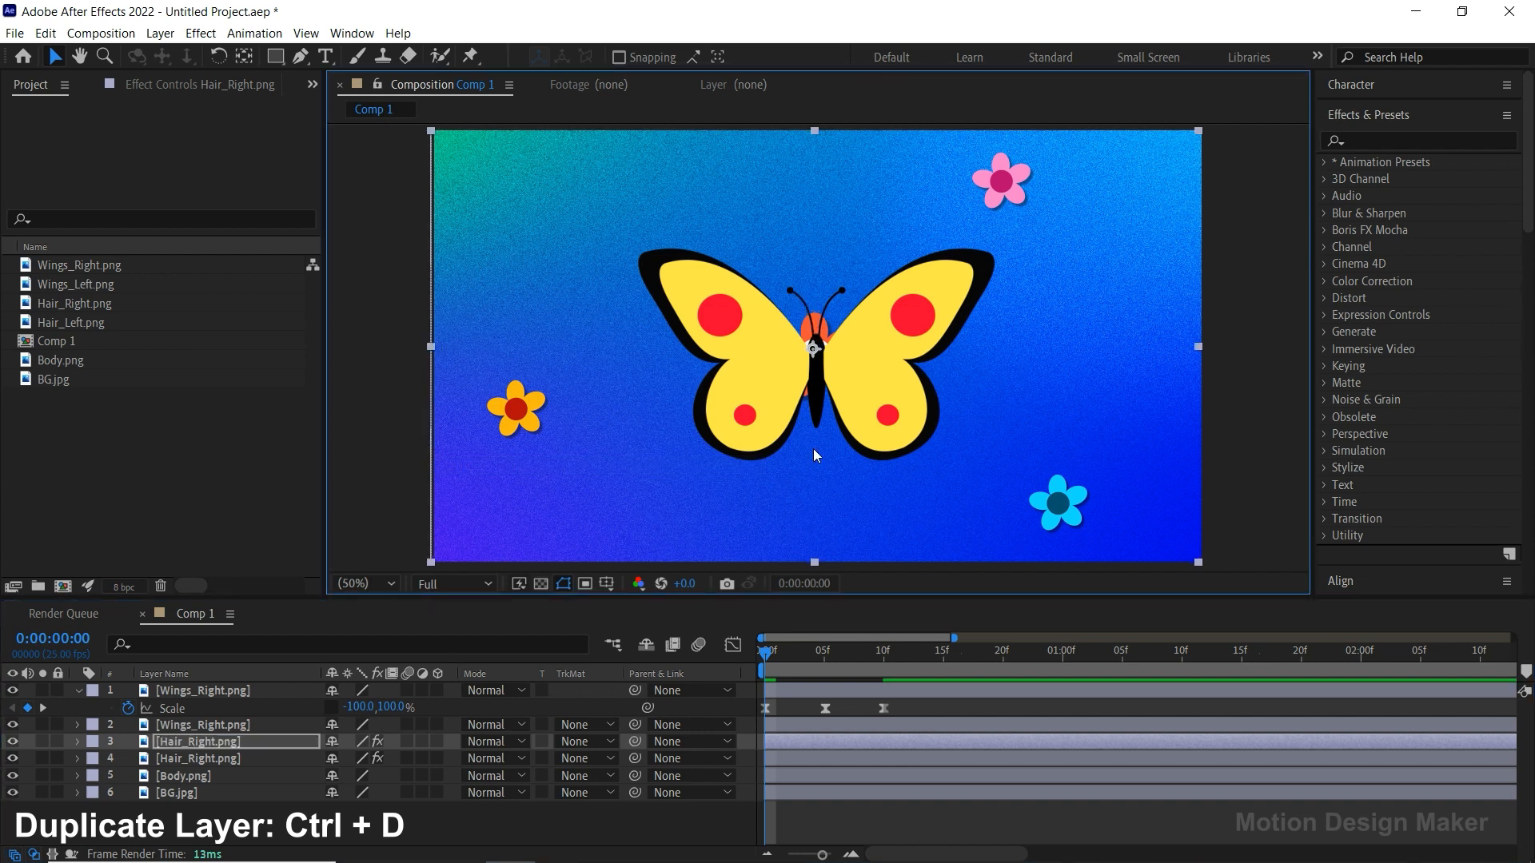
# Step: Preview the butterfly with both antennae and both wings moving
pyautogui.click(795, 803)
pyautogui.click(821, 741)
pyautogui.press('space')
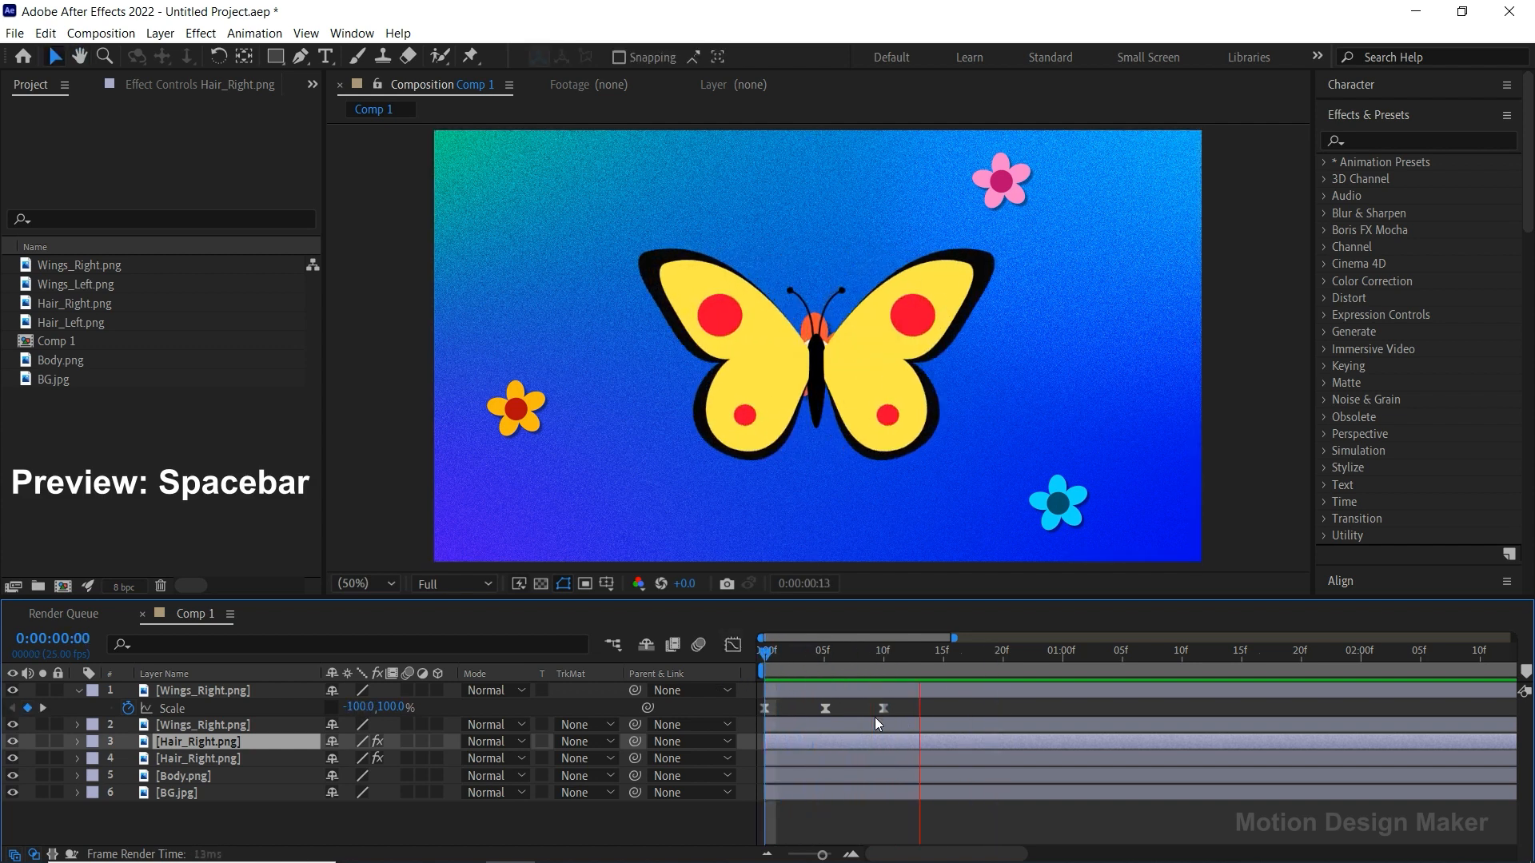
pyautogui.press('space')
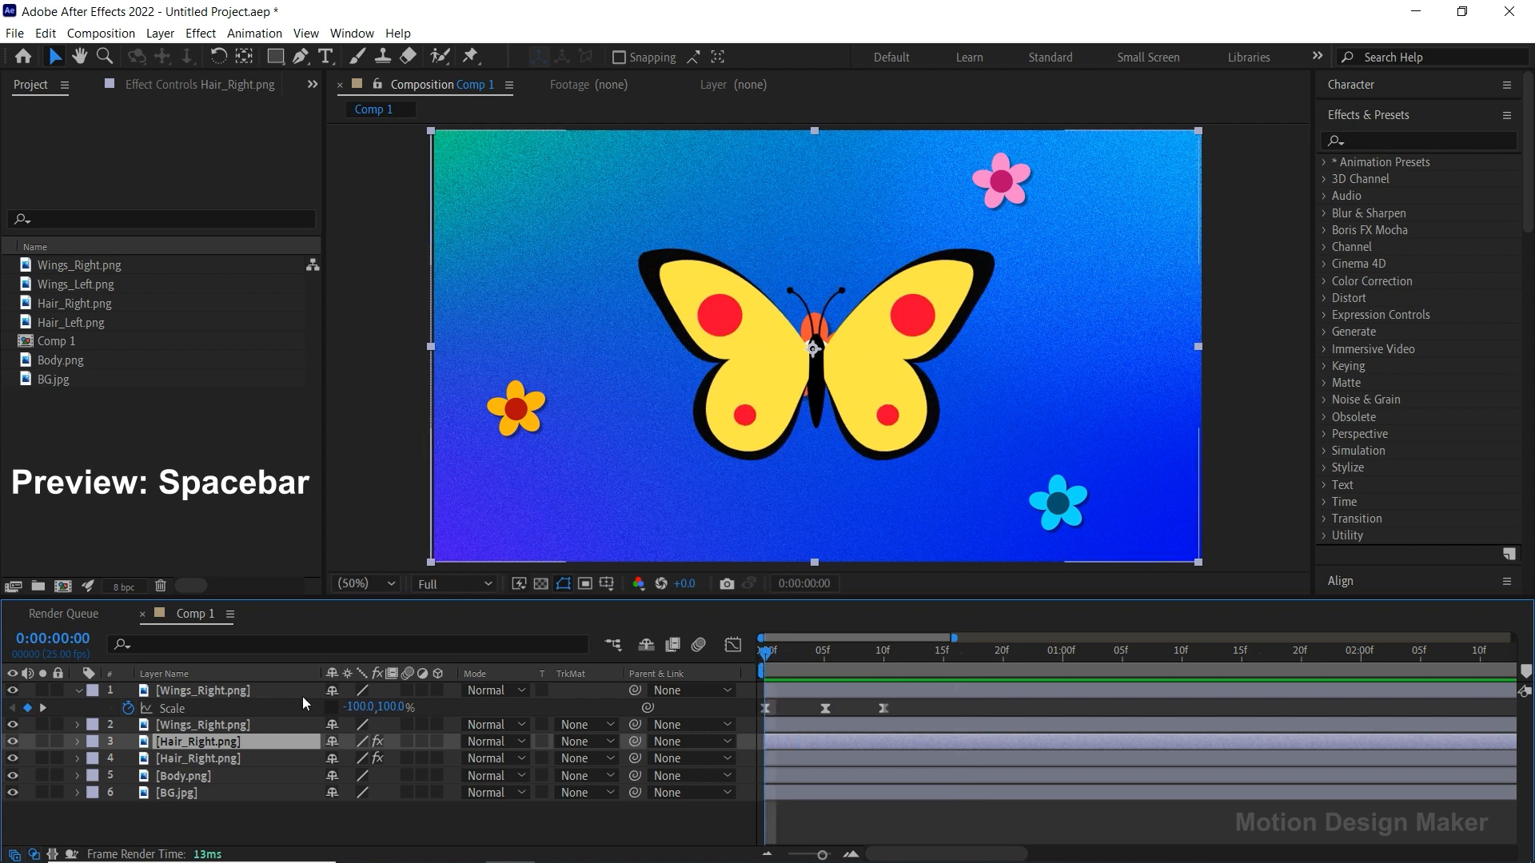
# Step: Pre-compose the two wing layers, two antenna layers and Body.png into a new composition named Butterfly, leaving out BG.jpg
pyautogui.click(79, 690)
pyautogui.click(176, 689)
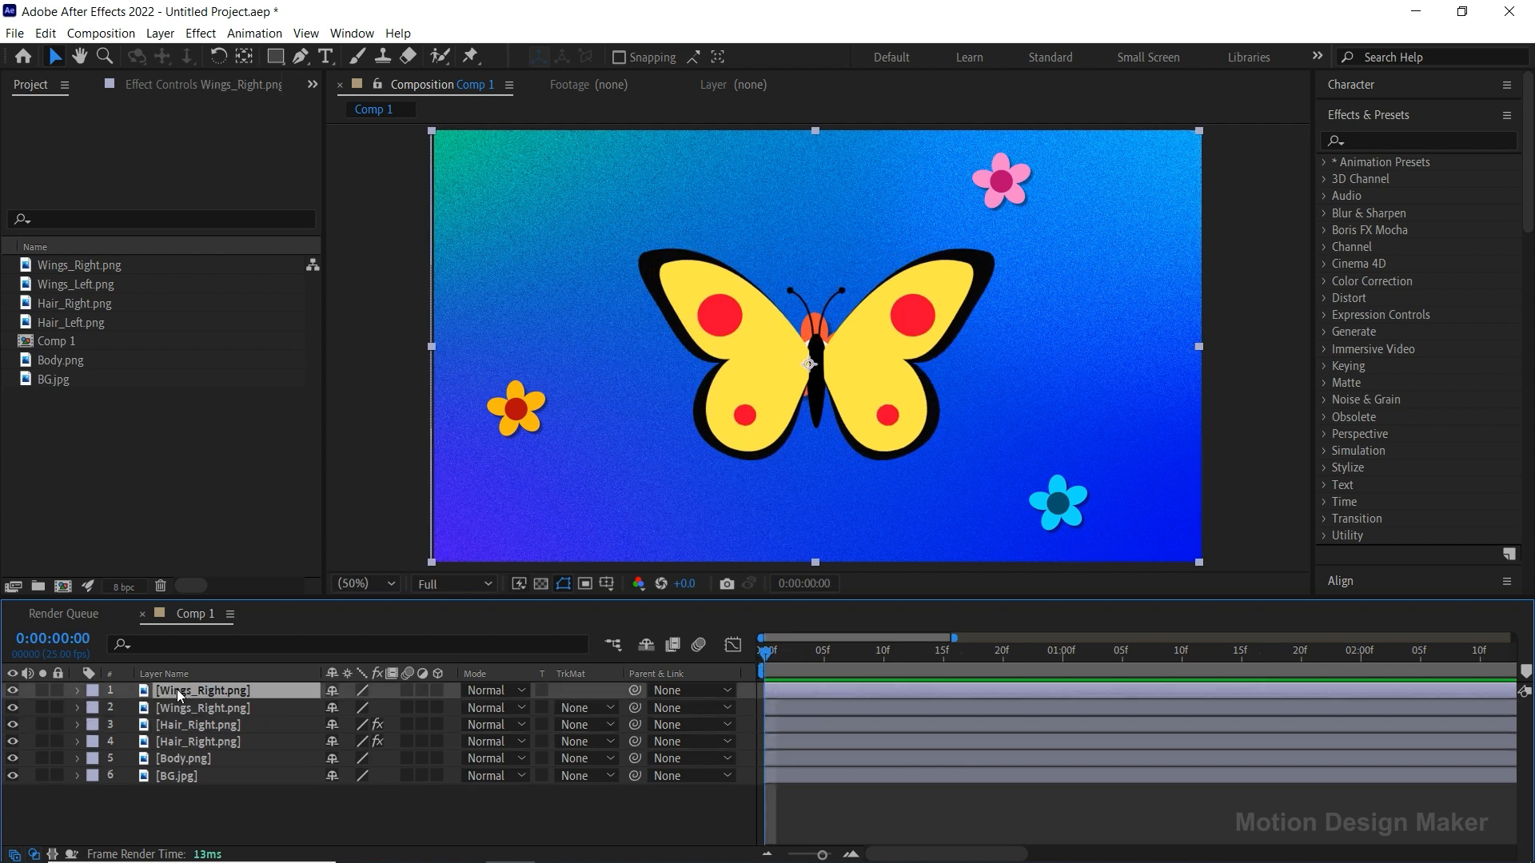
pyautogui.keyDown('shift'); pyautogui.click(200, 758); pyautogui.keyUp('shift')
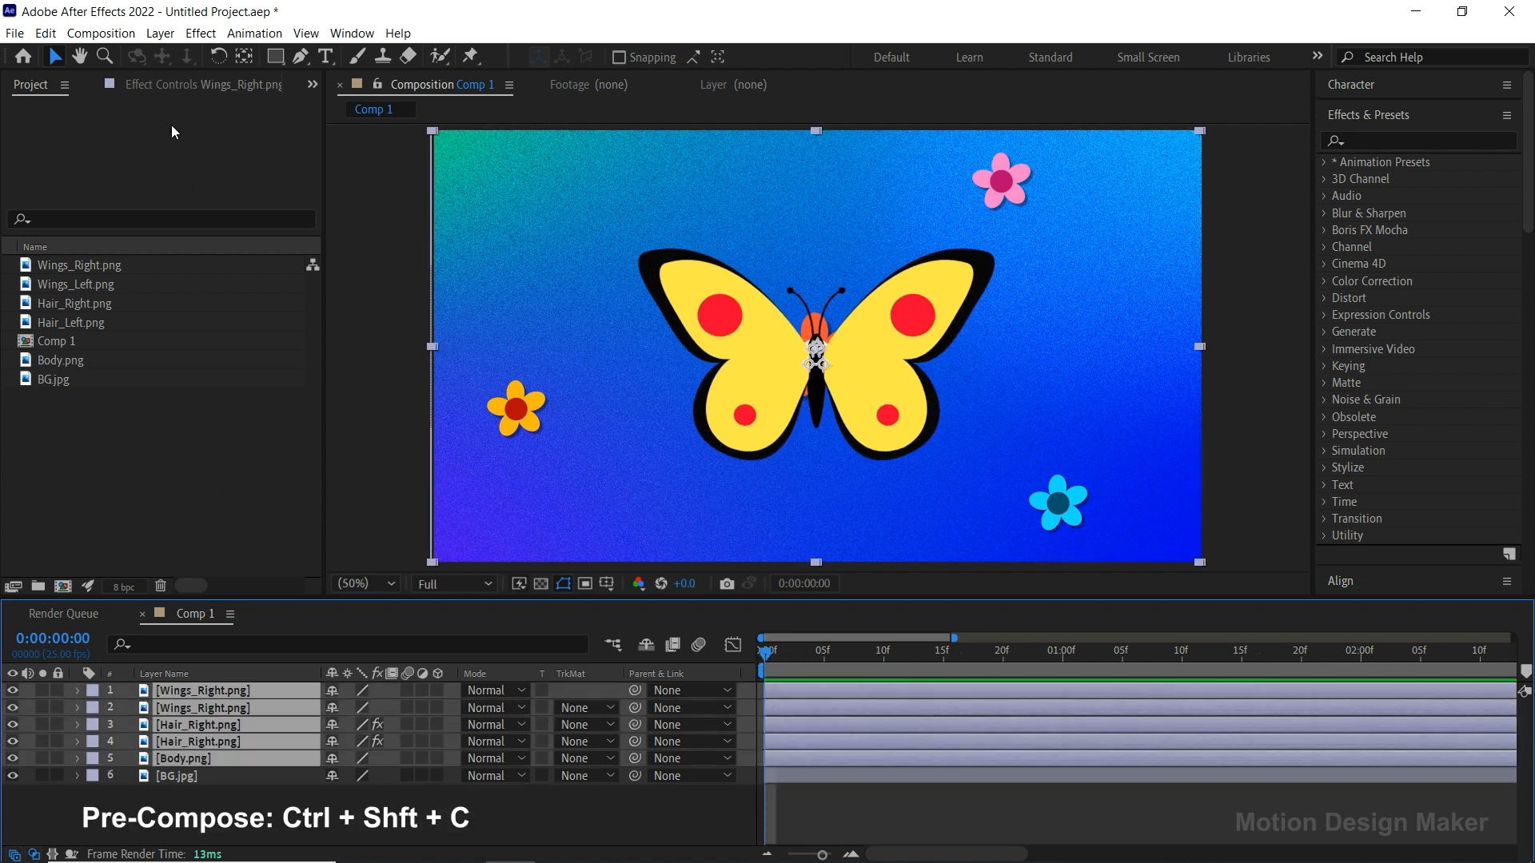
pyautogui.click(160, 35)
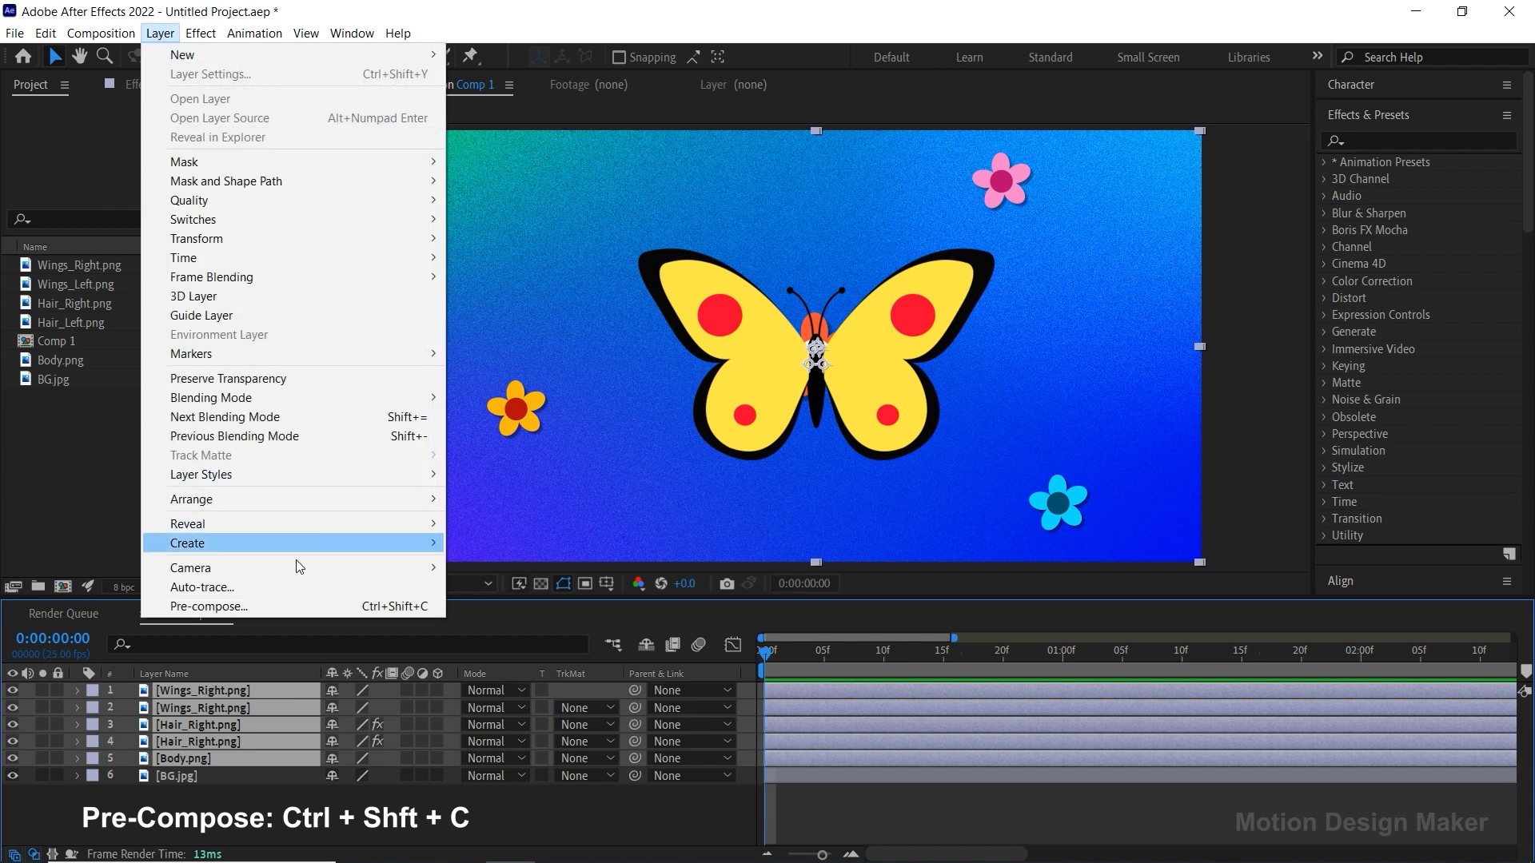
pyautogui.click(302, 608)
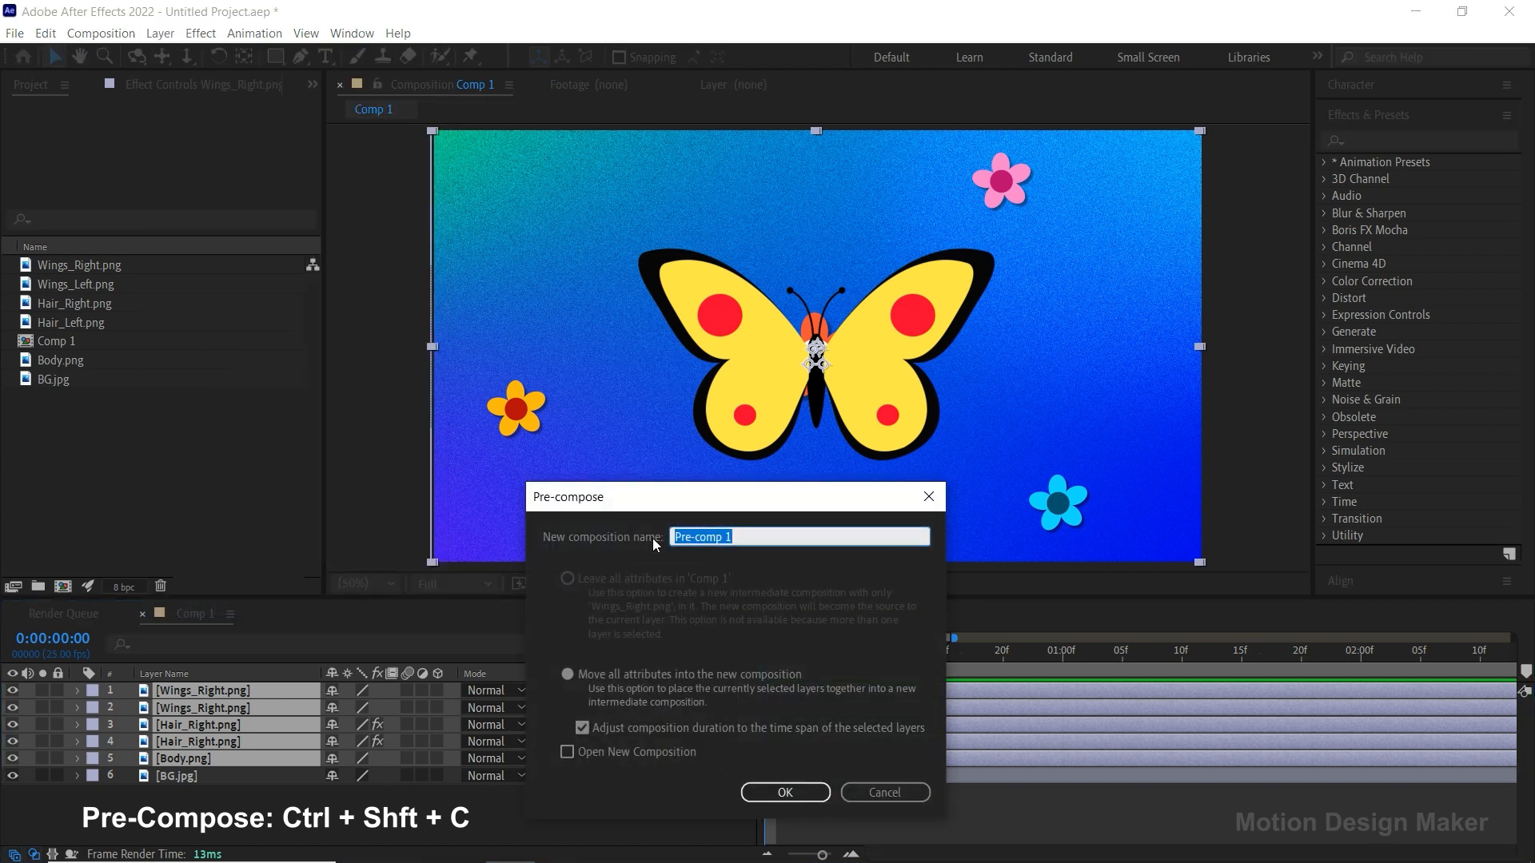
pyautogui.write('Butterfly')
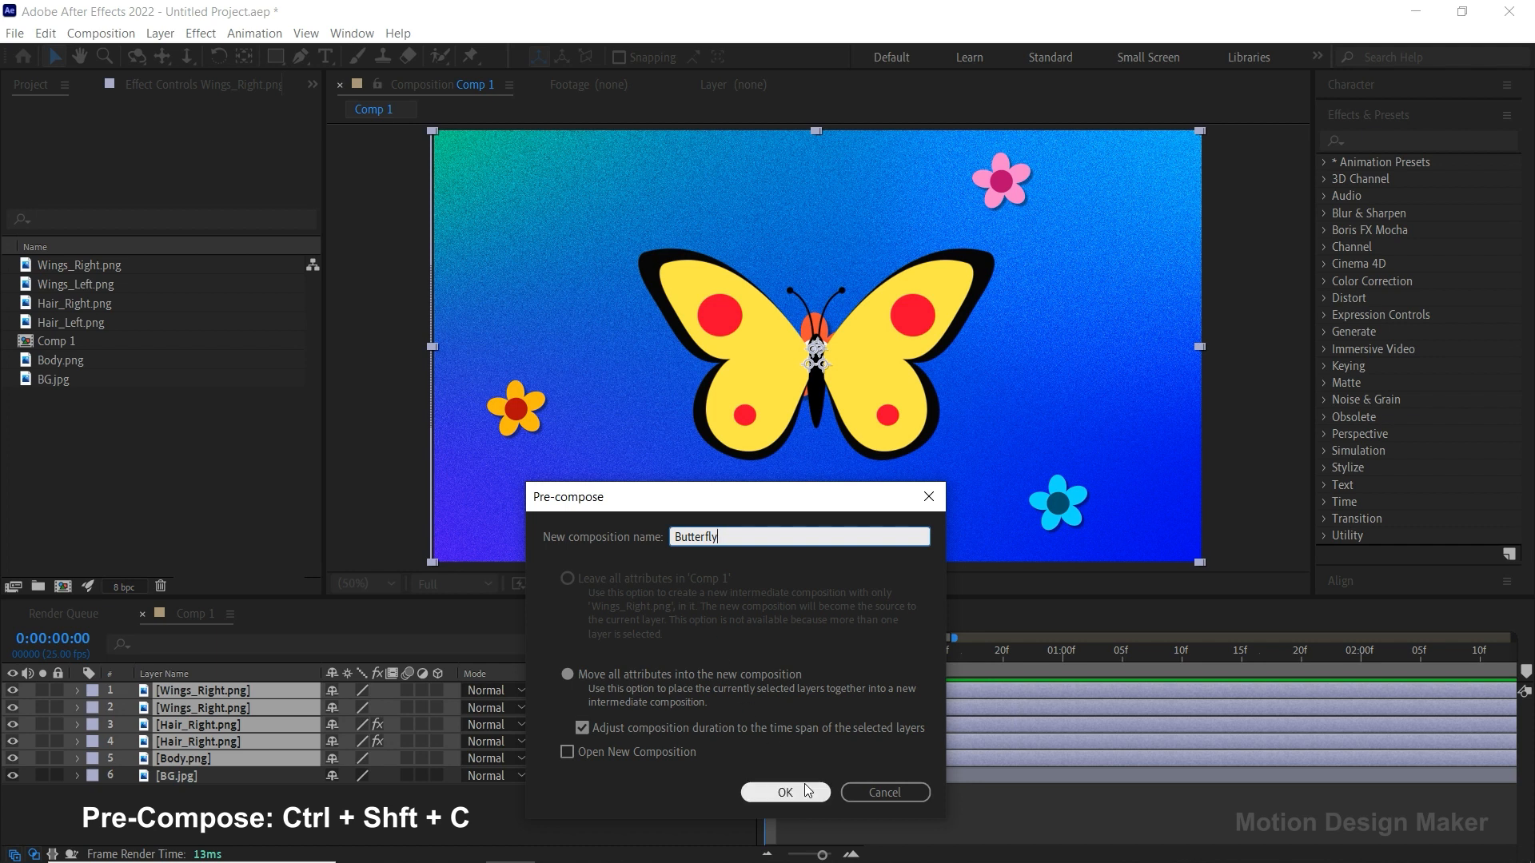
pyautogui.click(812, 796)
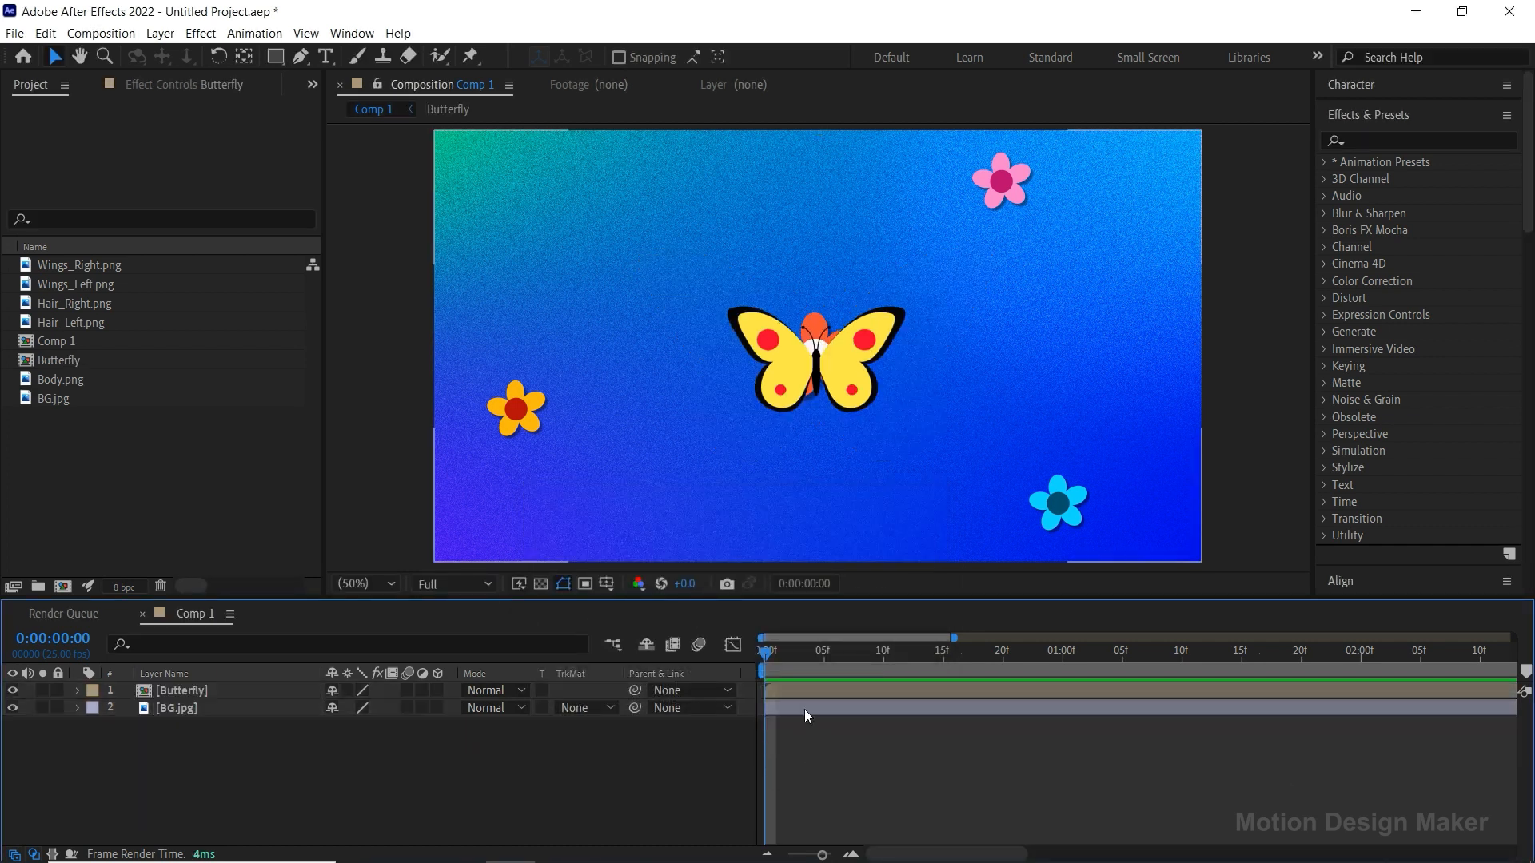
# Step: Preview the Butterfly pre-composition over the background and return to frame 0
pyautogui.press('space')
pyautogui.press('space')
pyautogui.moveTo(872, 661); pyautogui.dragTo(753, 661)
pyautogui.press('space')
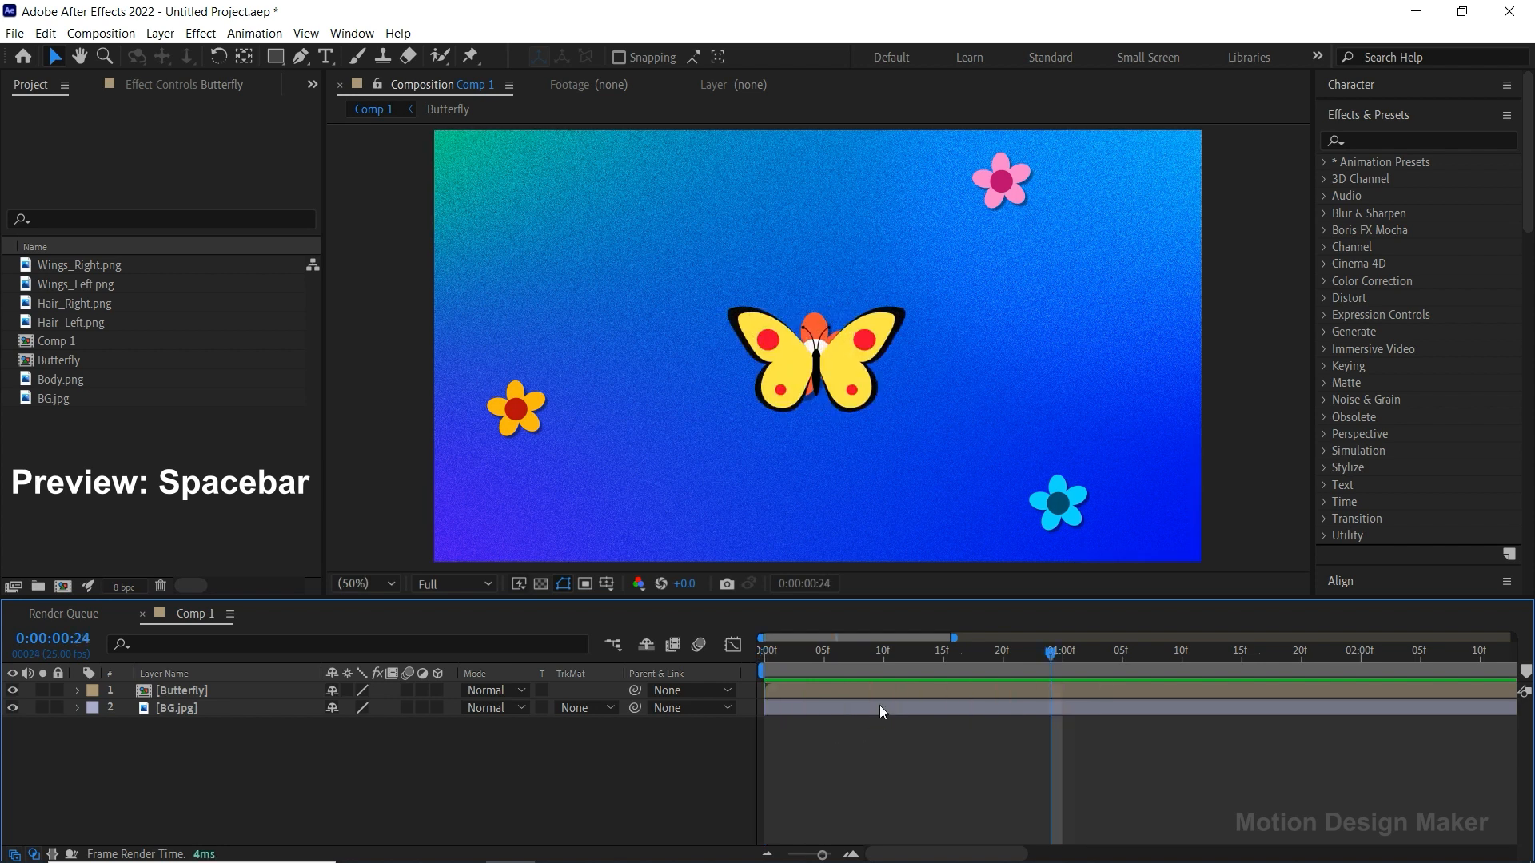
pyautogui.moveTo(875, 664); pyautogui.dragTo(768, 661)
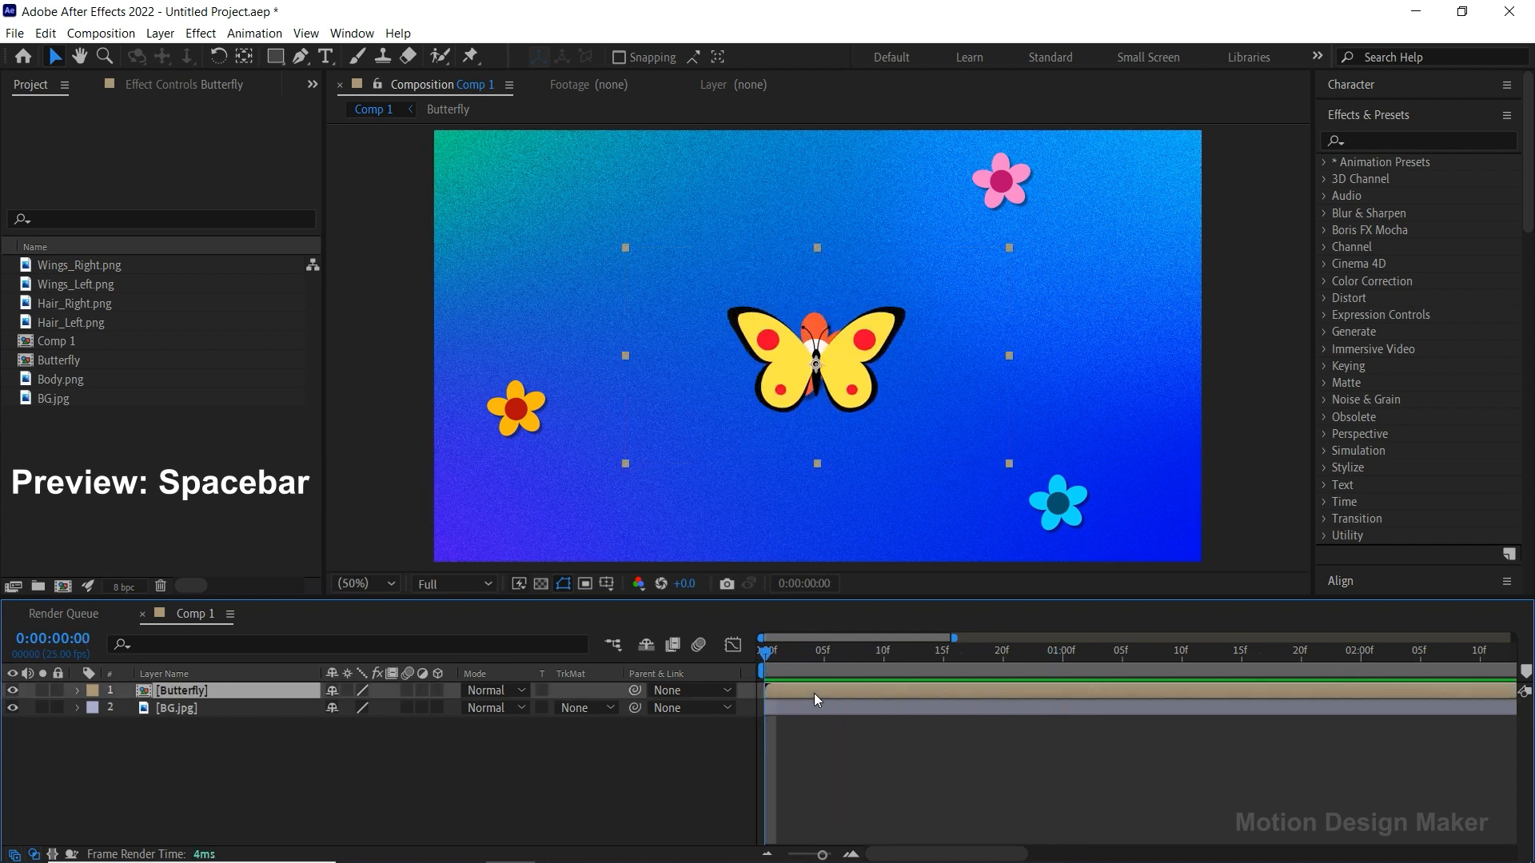
# Step: In the Butterfly composition, end the work area at the last wing Scale keyframe, frame 10, and trim the composition to it
pyautogui.doubleClick(814, 692)
pyautogui.click(813, 695)
pyautogui.press('s')
pyautogui.moveTo(806, 660); pyautogui.dragTo(795, 660)
pyautogui.press('n')
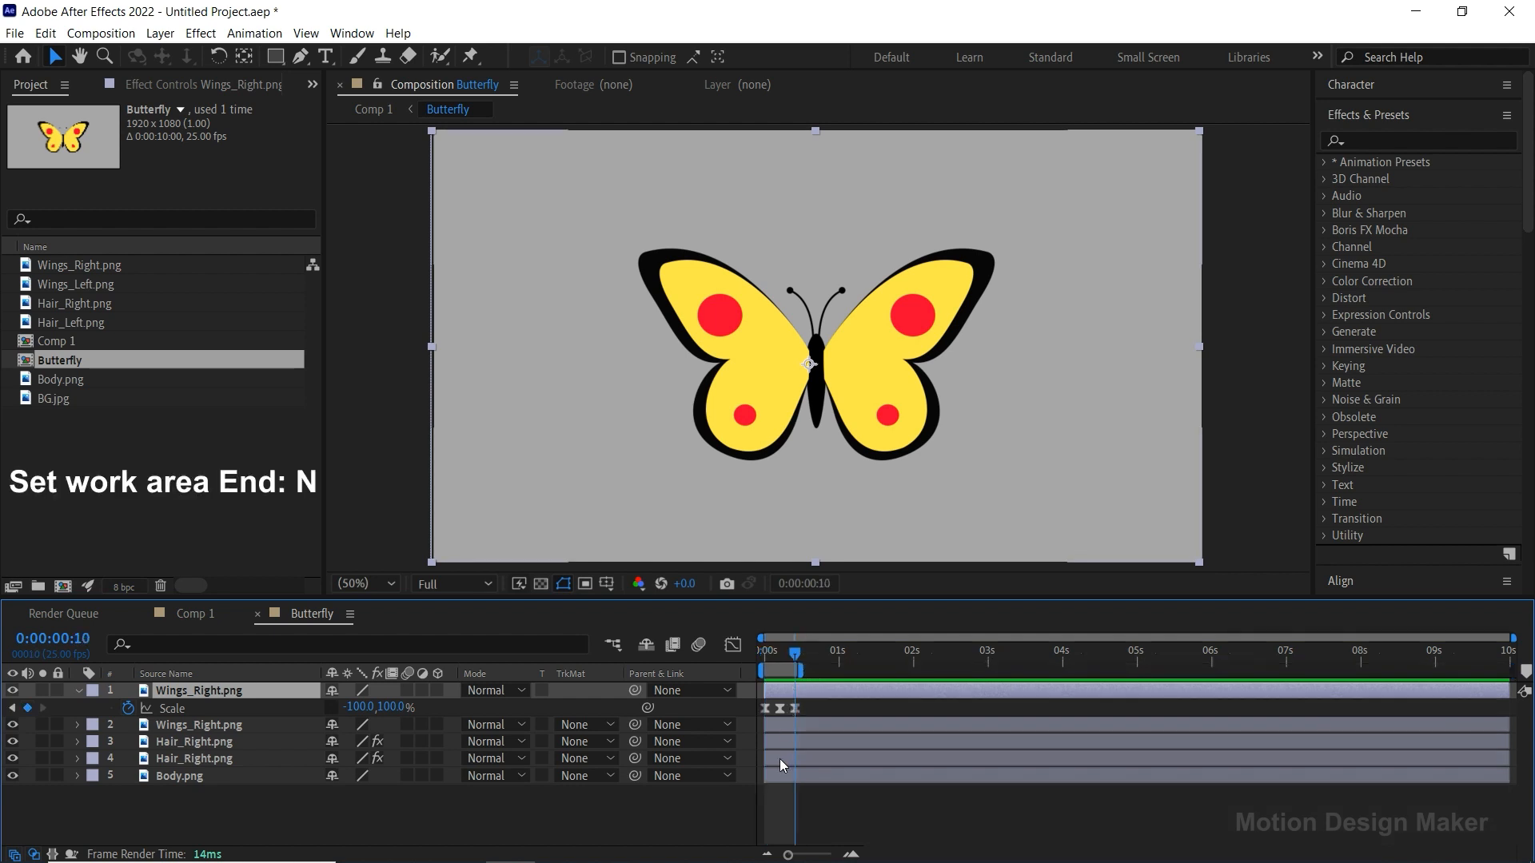
pyautogui.rightClick(776, 672)
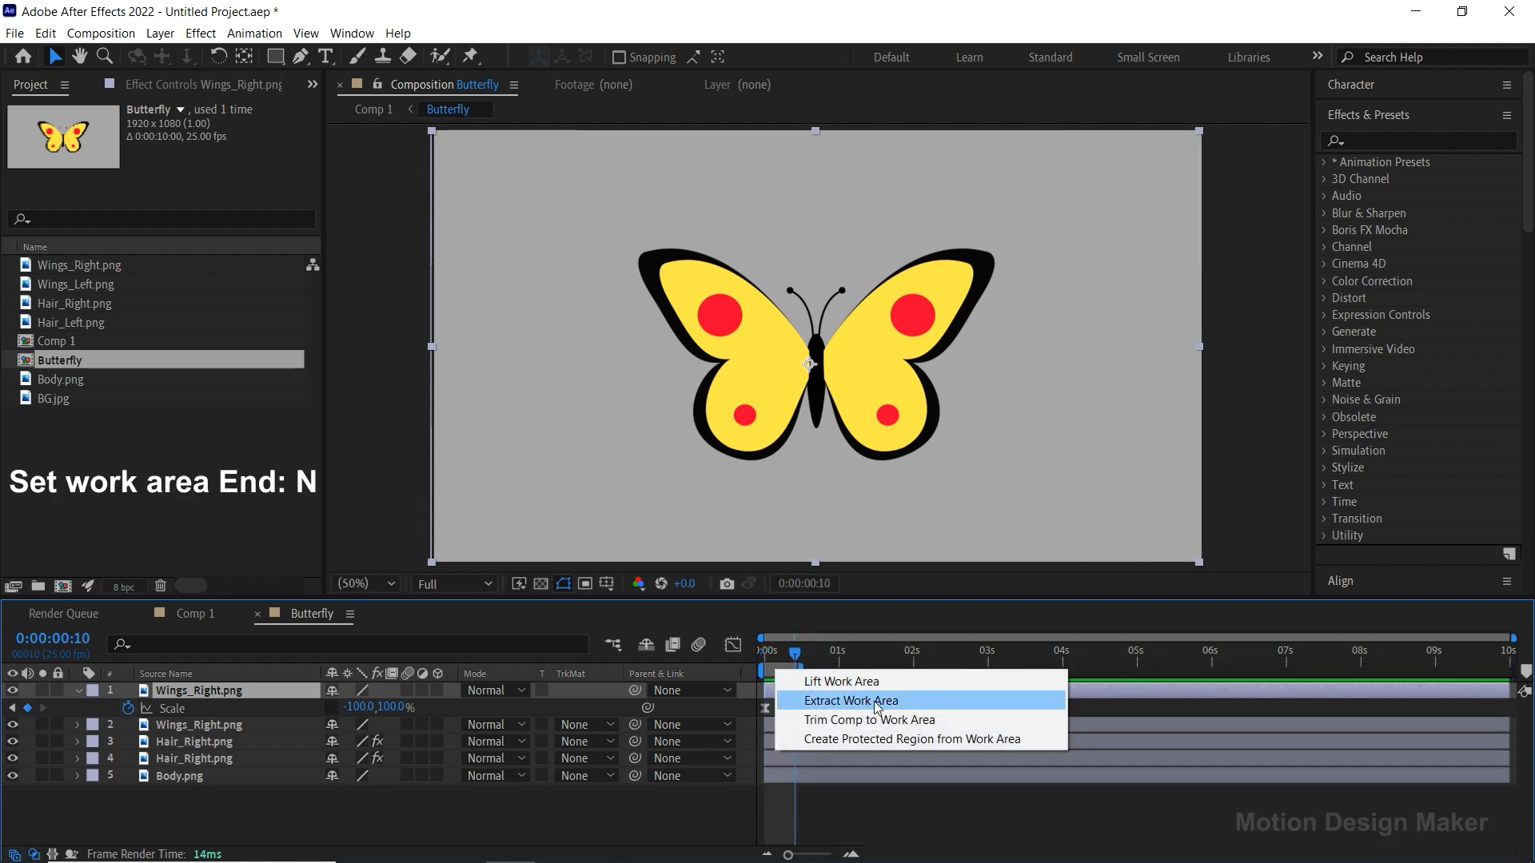
pyautogui.click(945, 721)
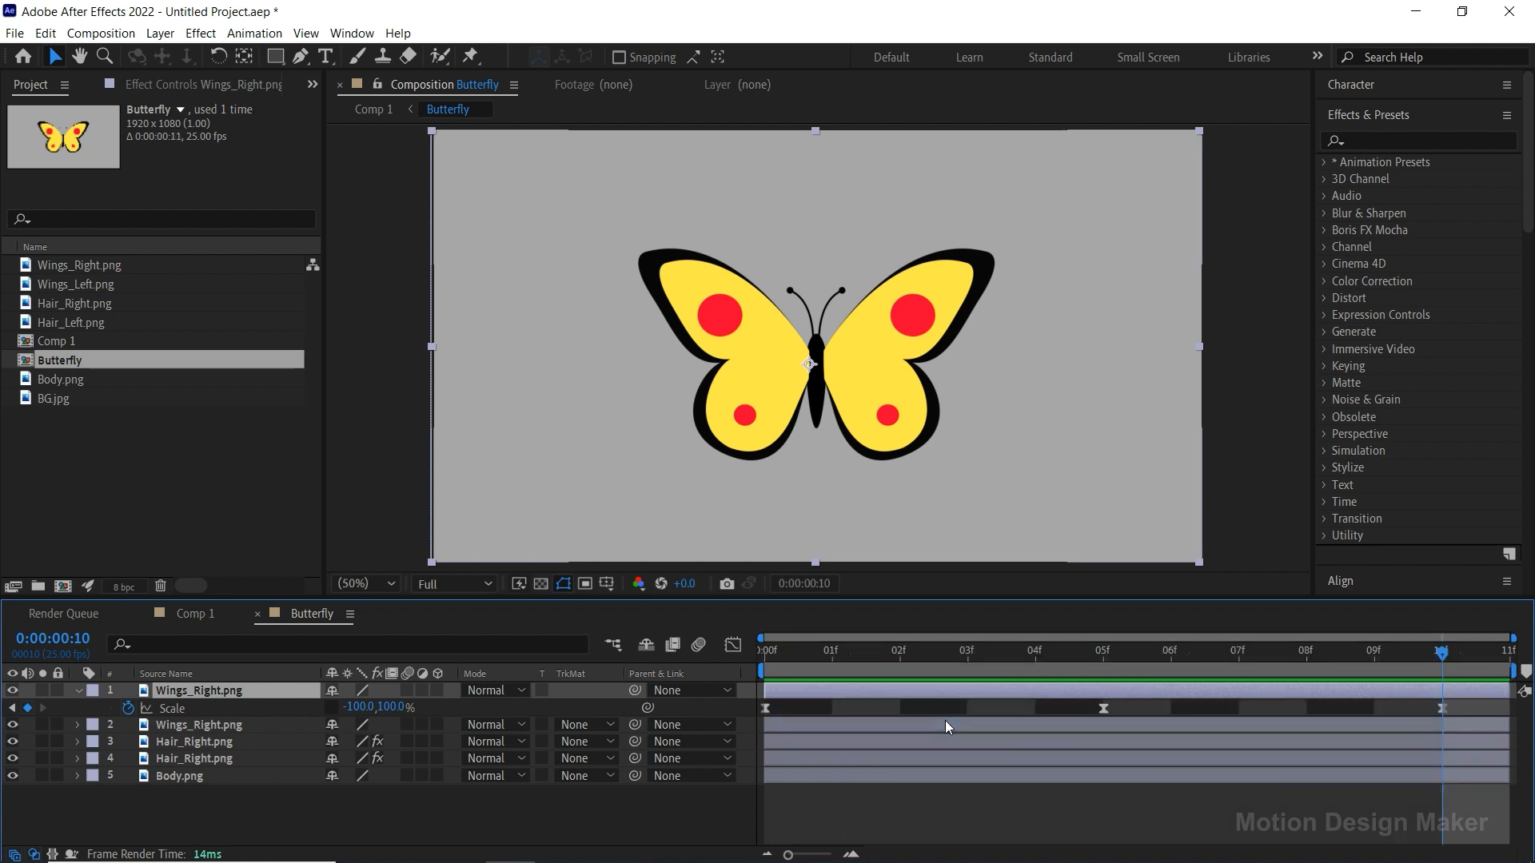
# Step: Return to Comp 1 and enable time remapping on the Butterfly layer, with the playhead at frame 10
pyautogui.press('Tab')
pyautogui.click(869, 727)
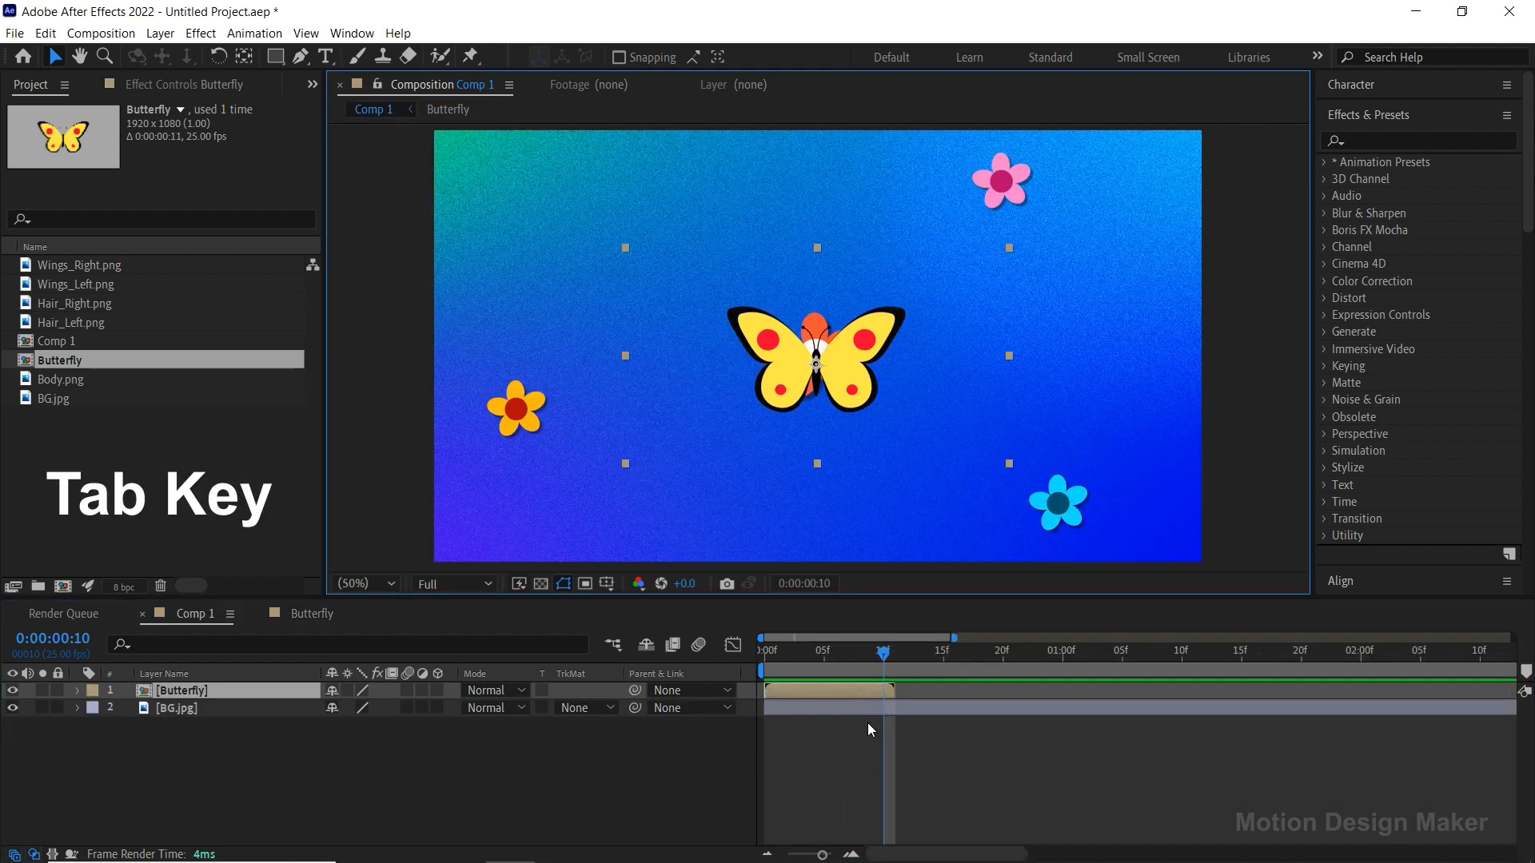
pyautogui.click(886, 668)
pyautogui.rightClick(792, 691)
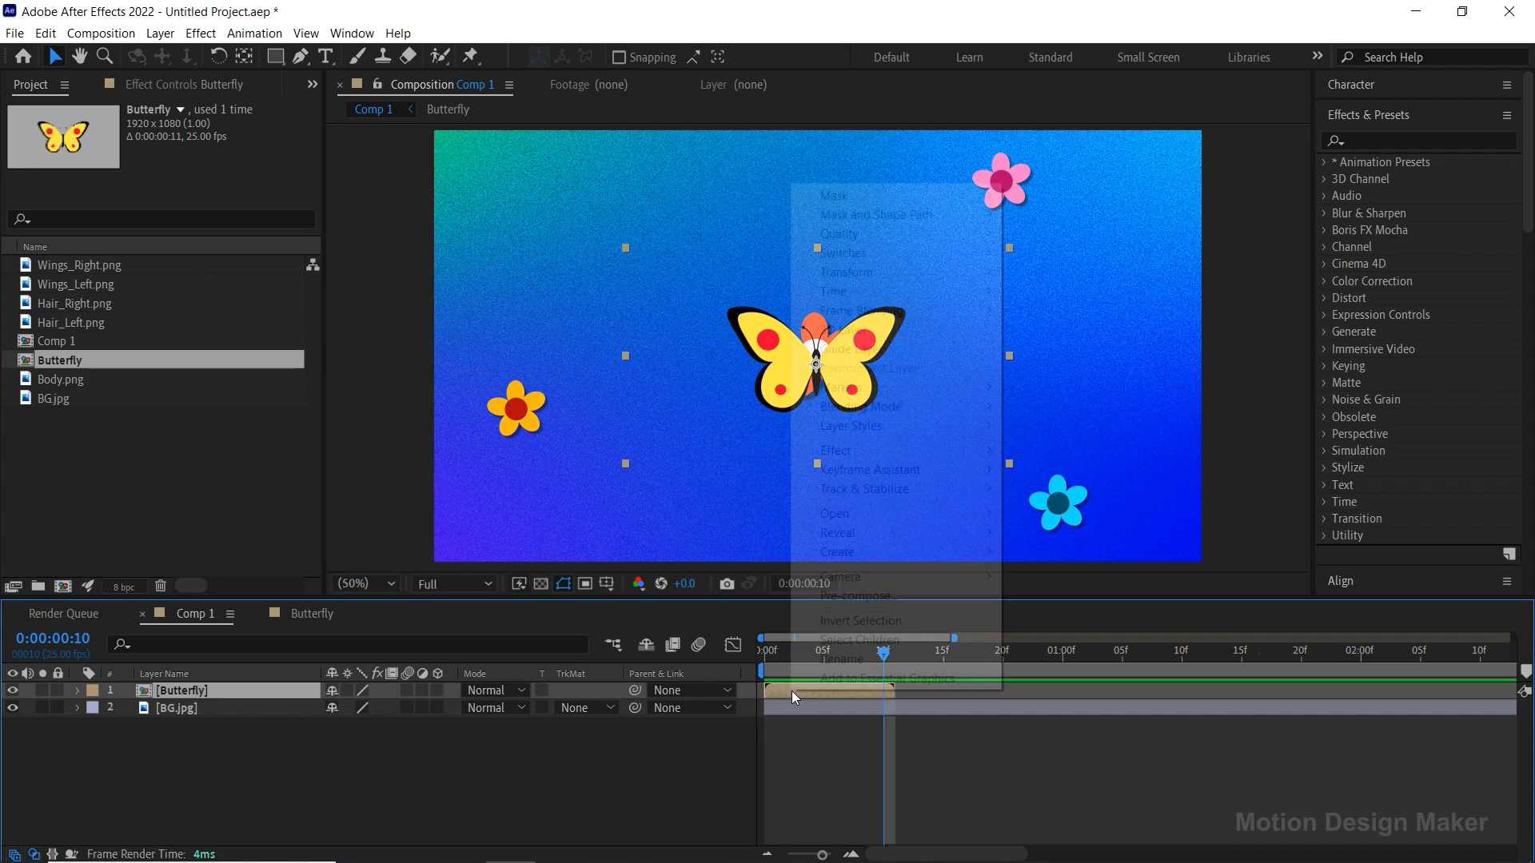
pyautogui.moveTo(882, 300)
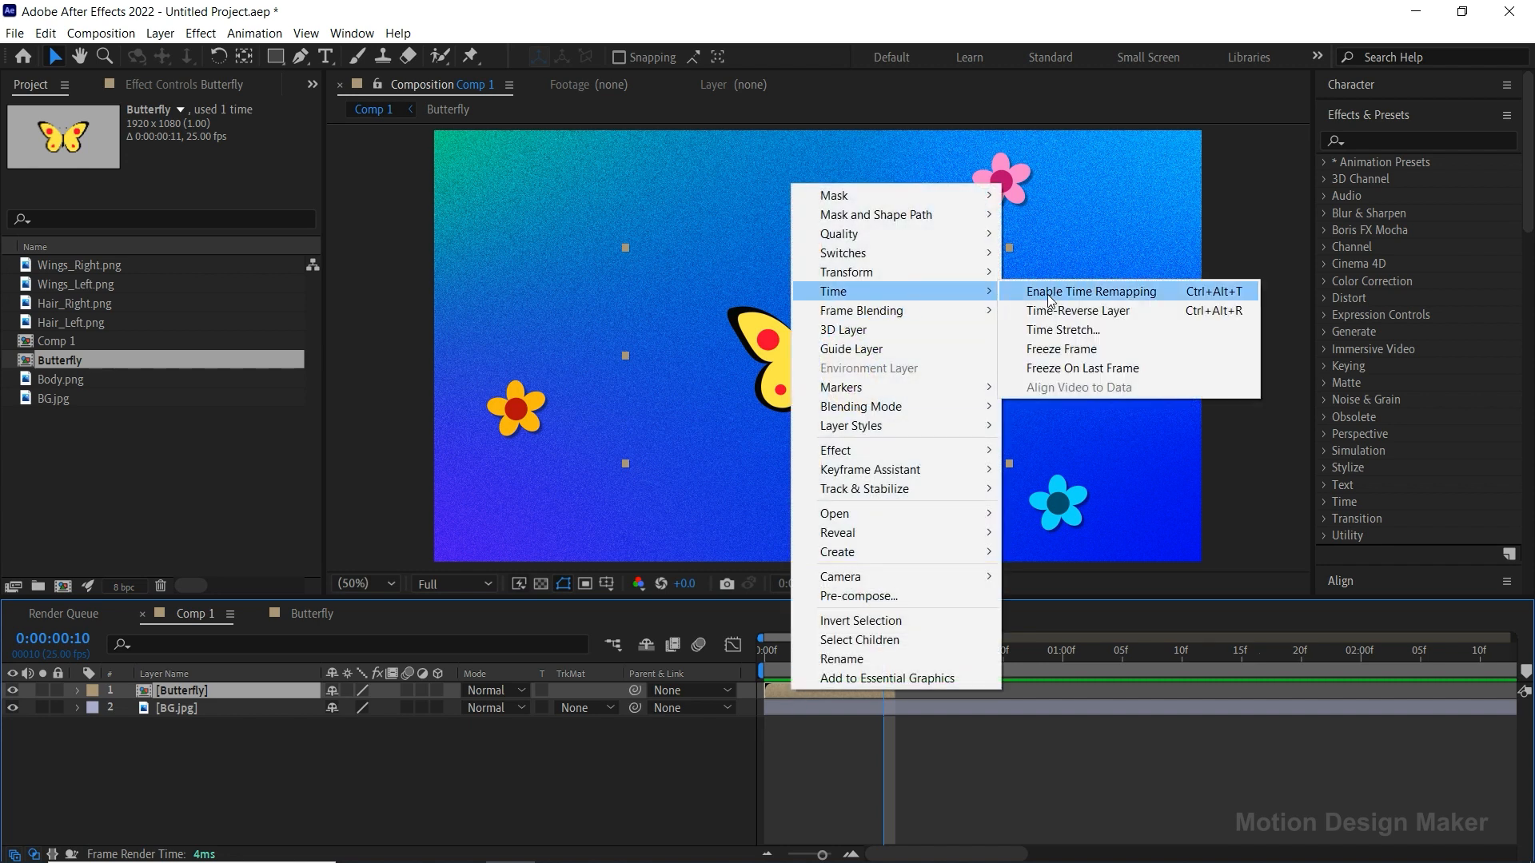
pyautogui.click(1100, 296)
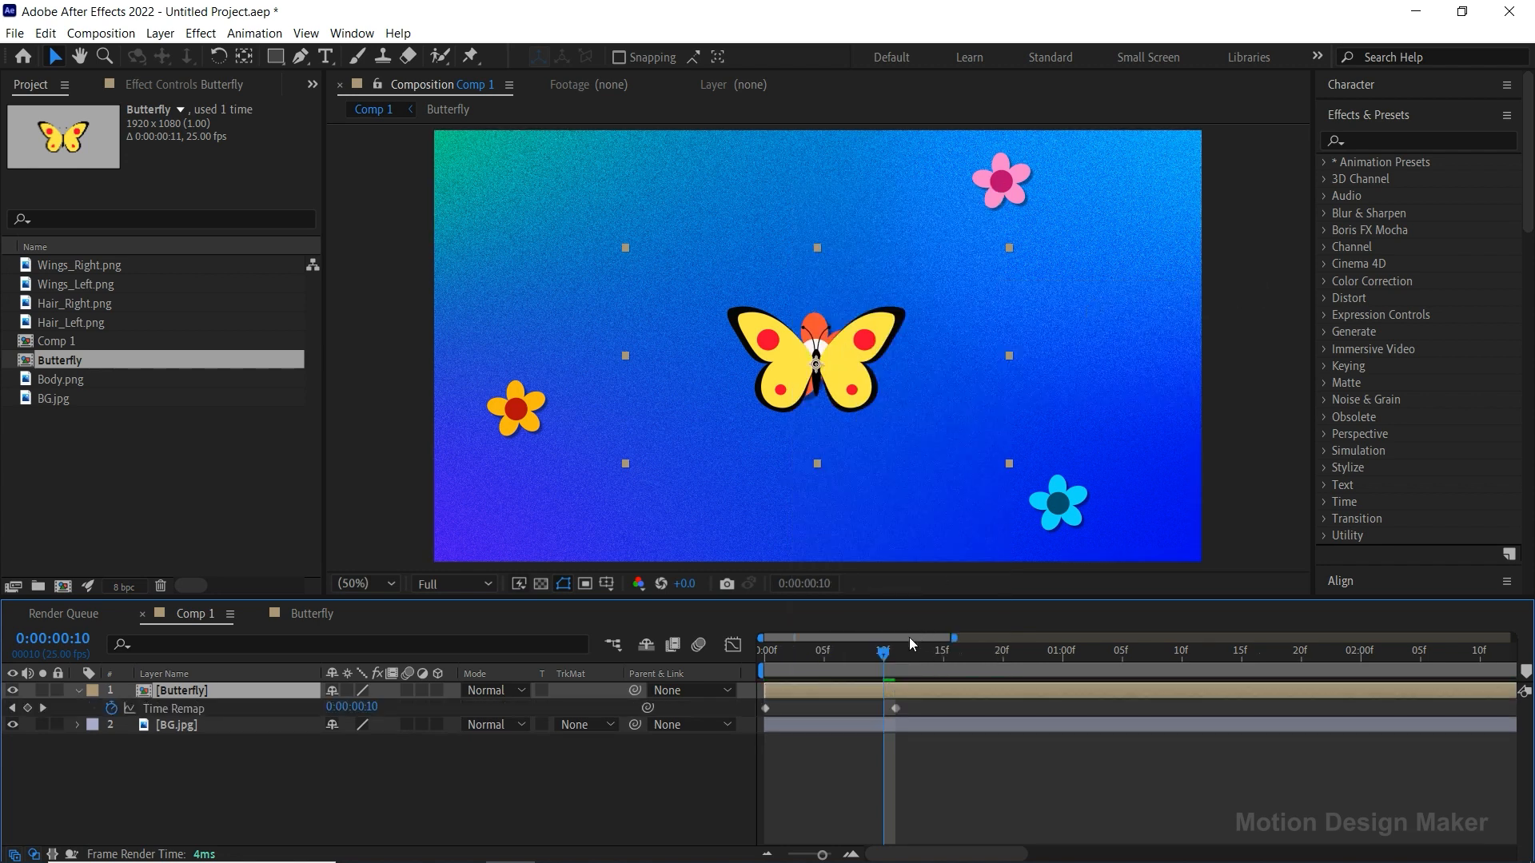
pyautogui.moveTo(888, 657); pyautogui.dragTo(884, 657)
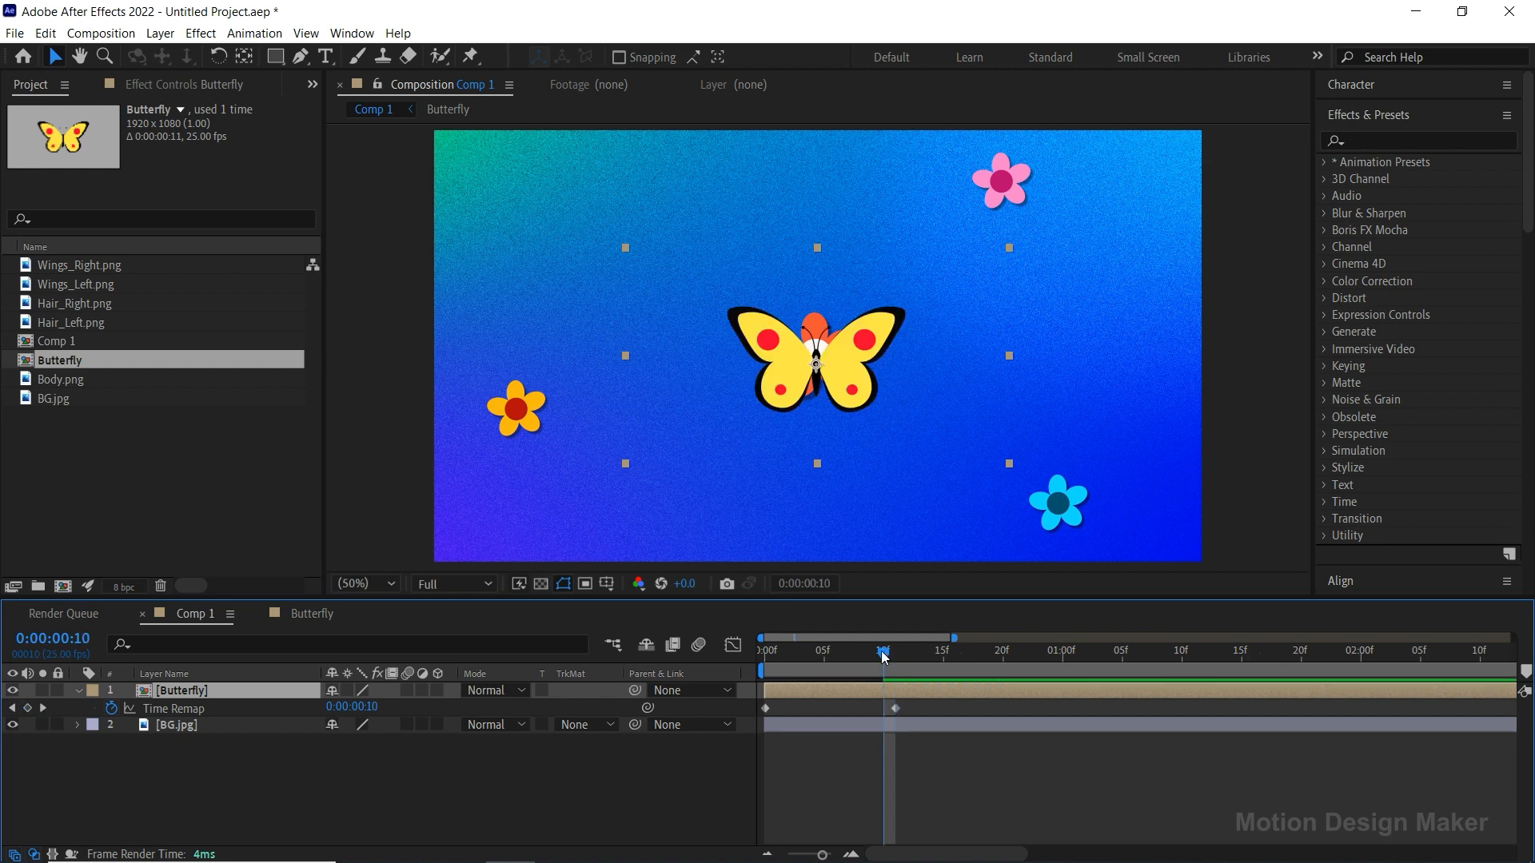
# Step: Add a Time Remap keyframe at frame 10 on the Butterfly layer, delete the keyframe just after it, and preview the result
pyautogui.click(27, 708)
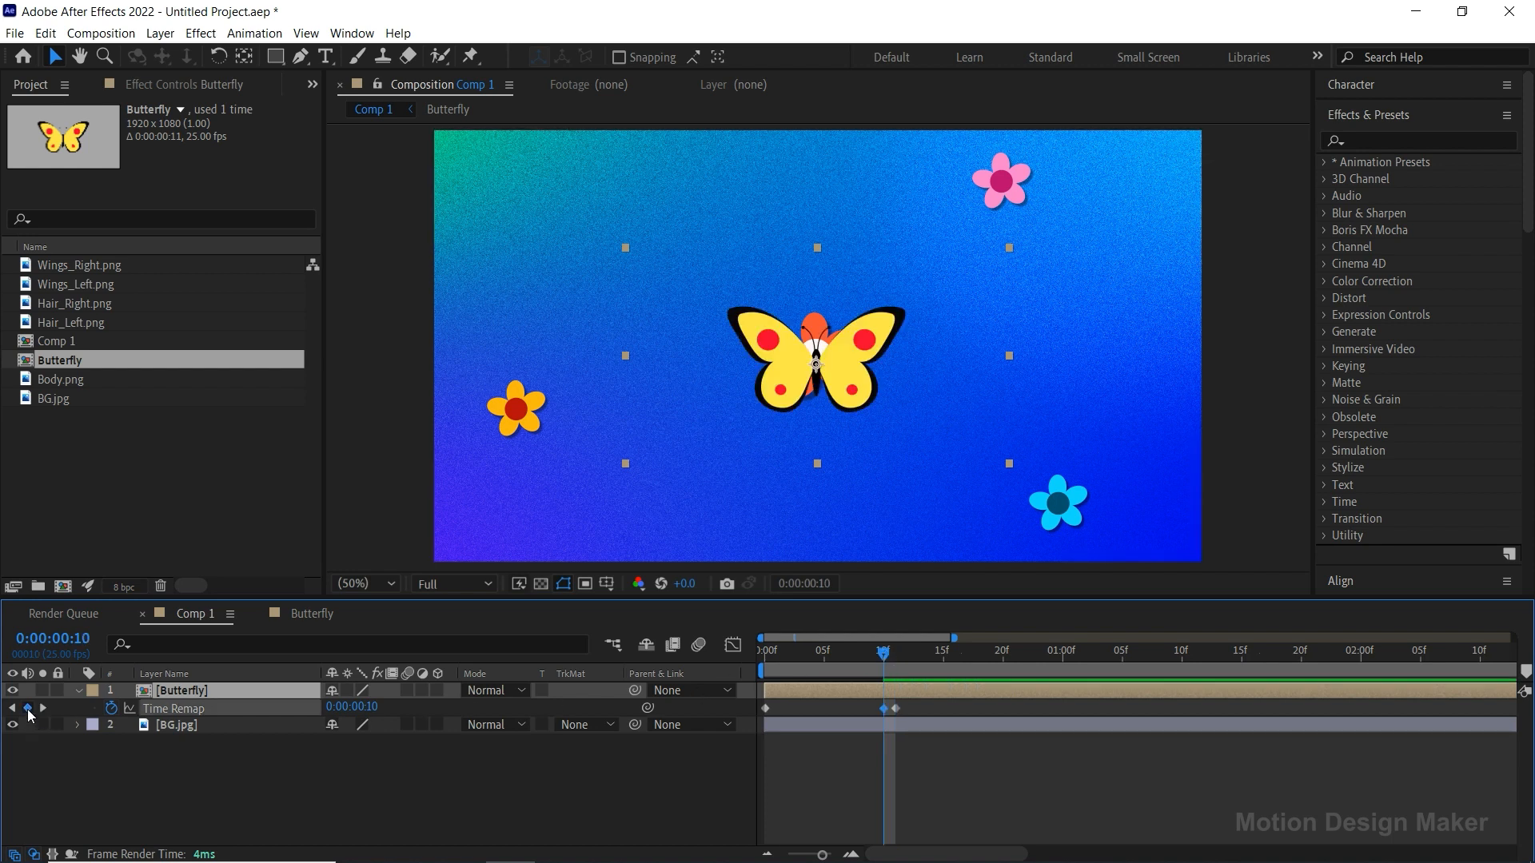
pyautogui.click(896, 710)
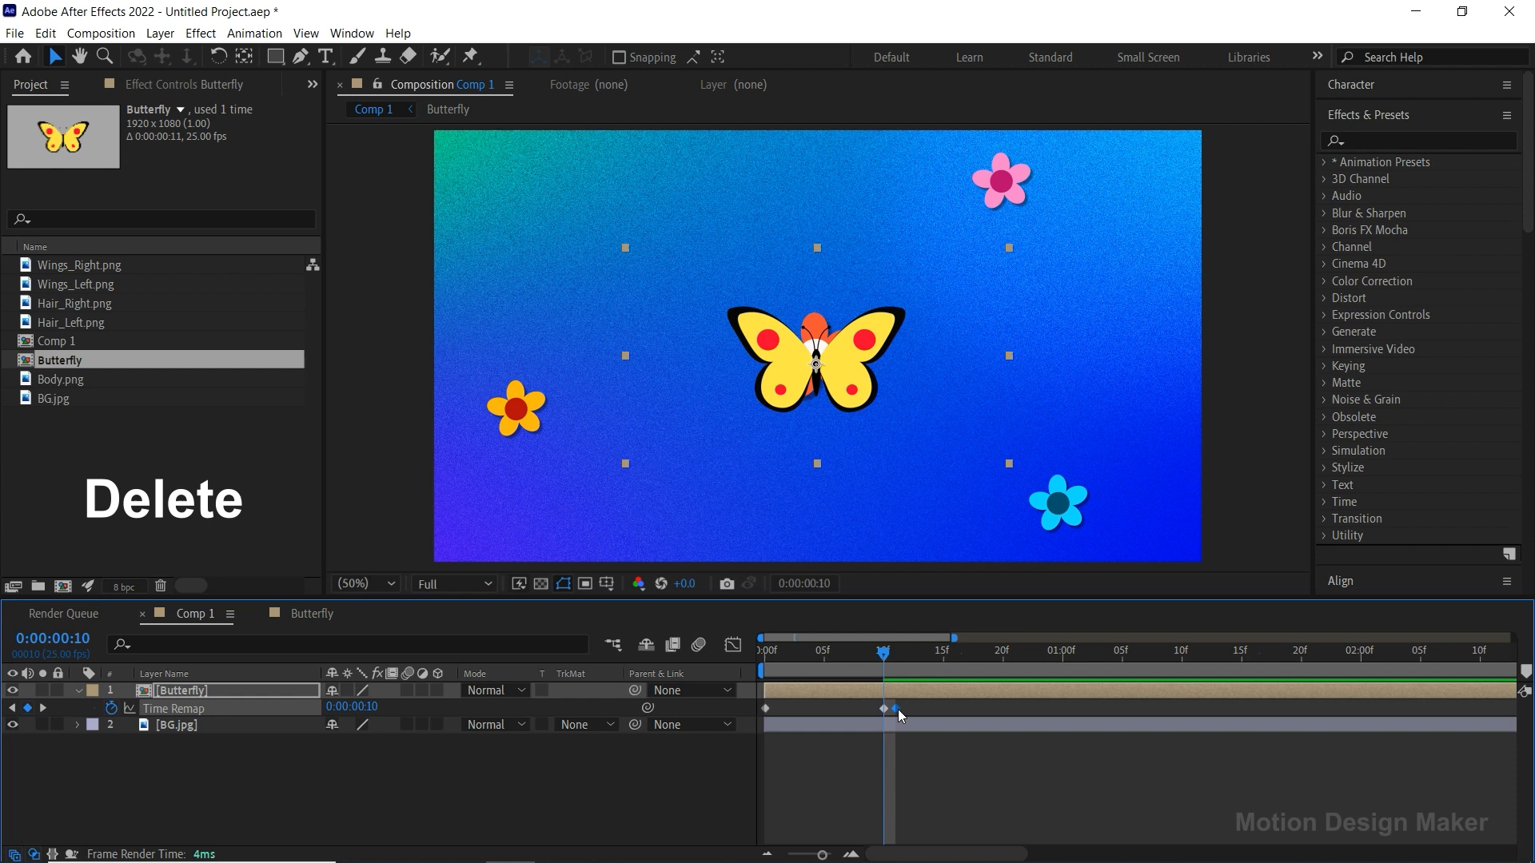
pyautogui.press('Delete')
pyautogui.press('space')
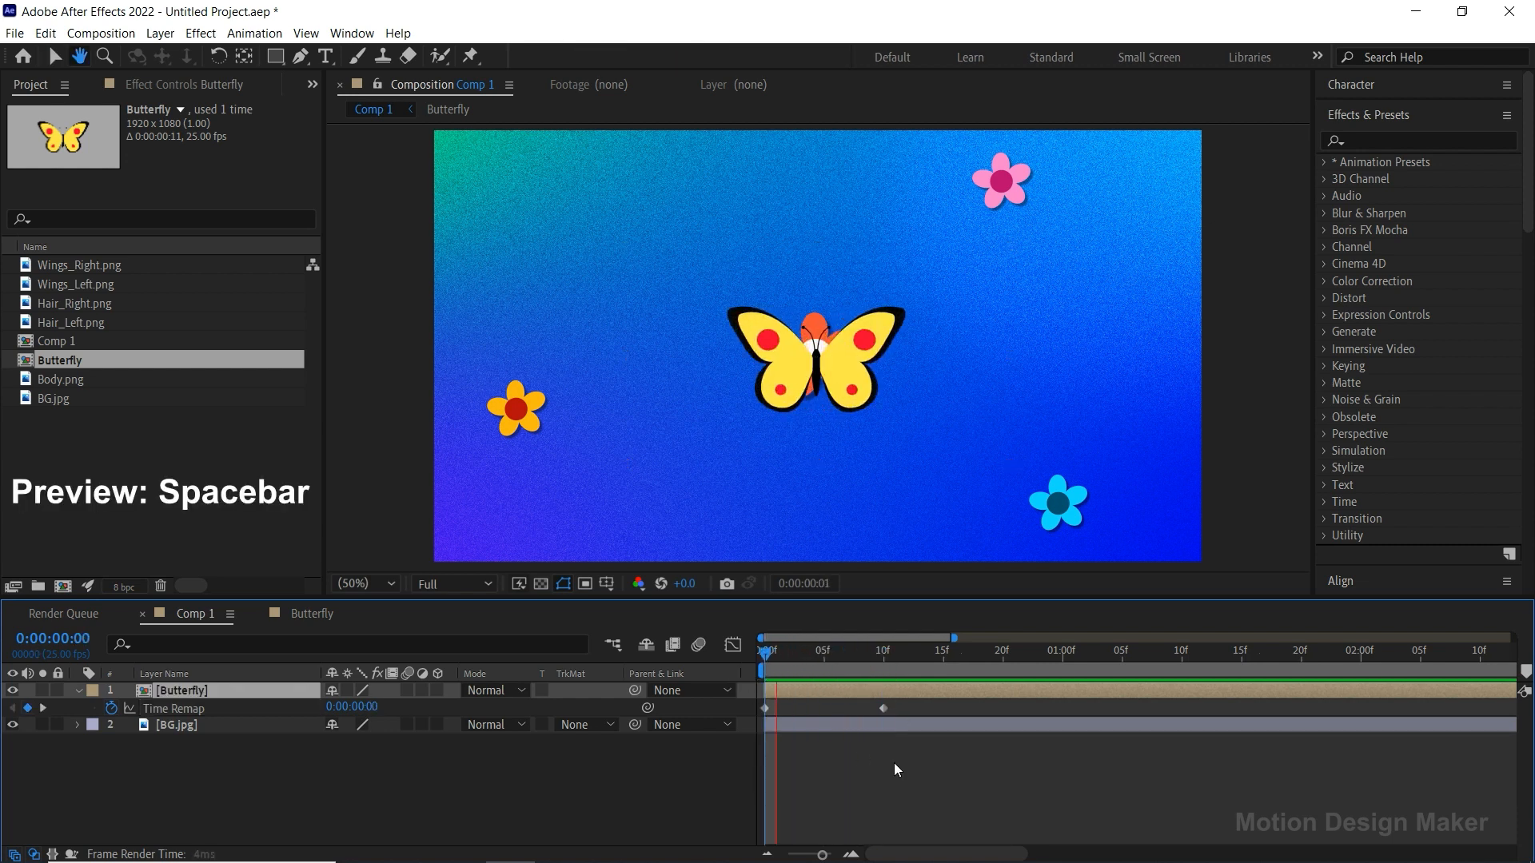
pyautogui.press('space')
pyautogui.press('space')
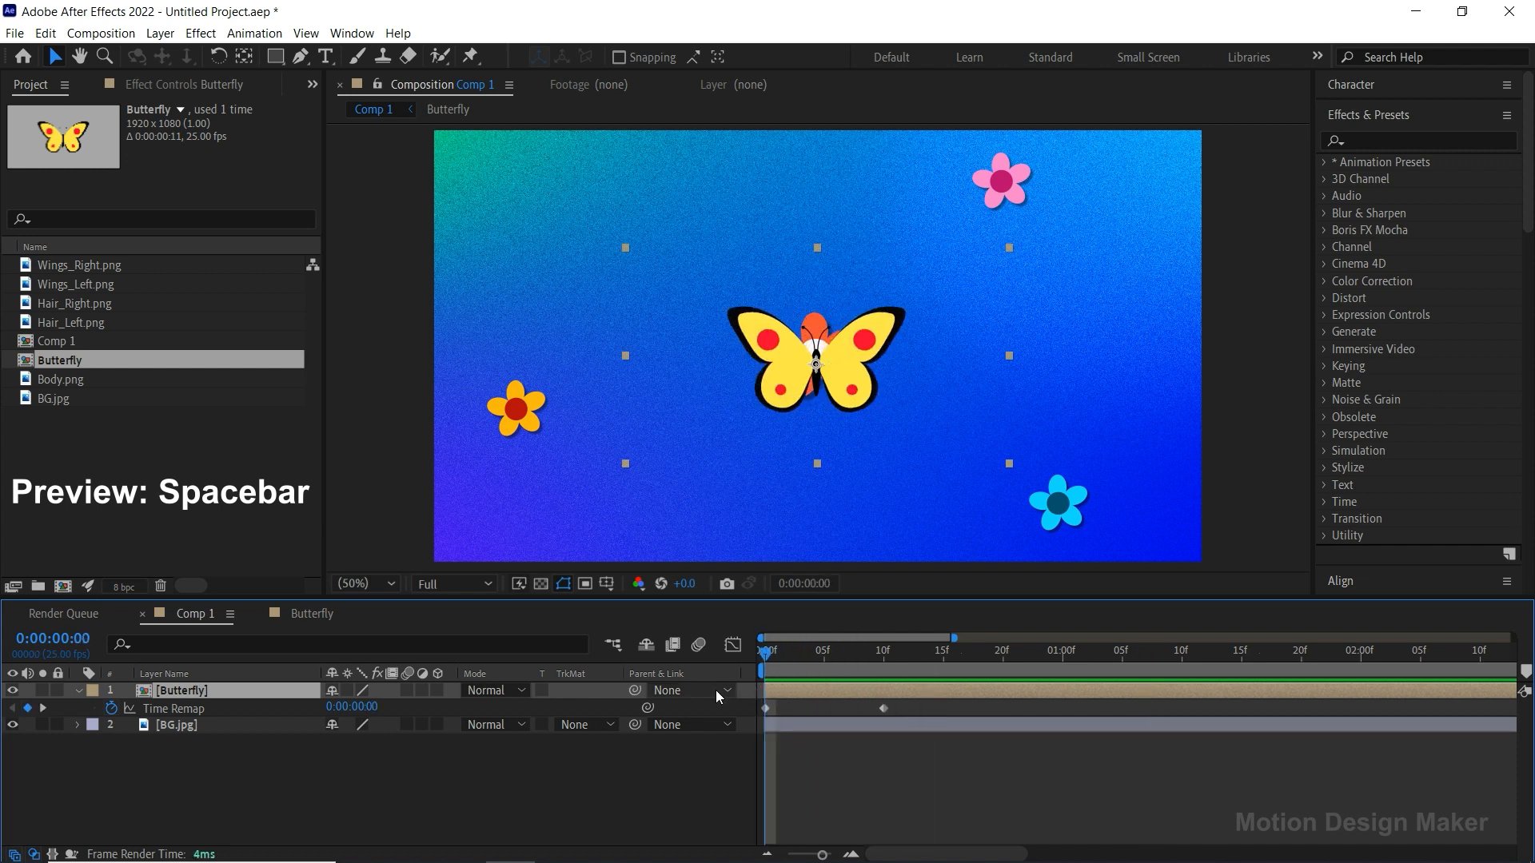
# Step: Add the expression loopOut() to the Butterfly layer's Time Remap property
pyautogui.keyDown('alt'); pyautogui.click(111, 709); pyautogui.keyUp('alt')
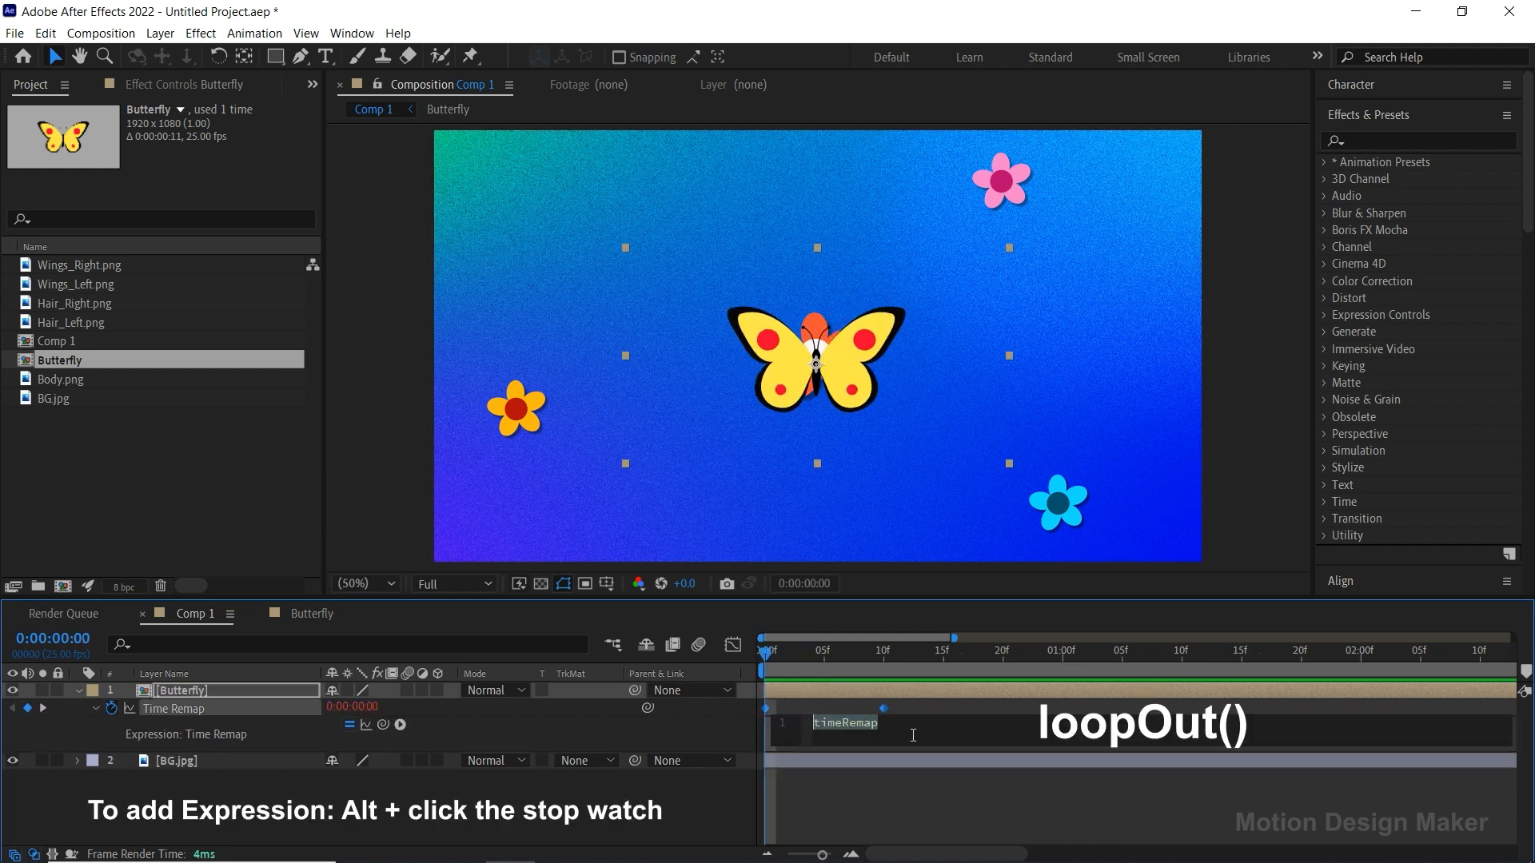
pyautogui.write('loopOut()')
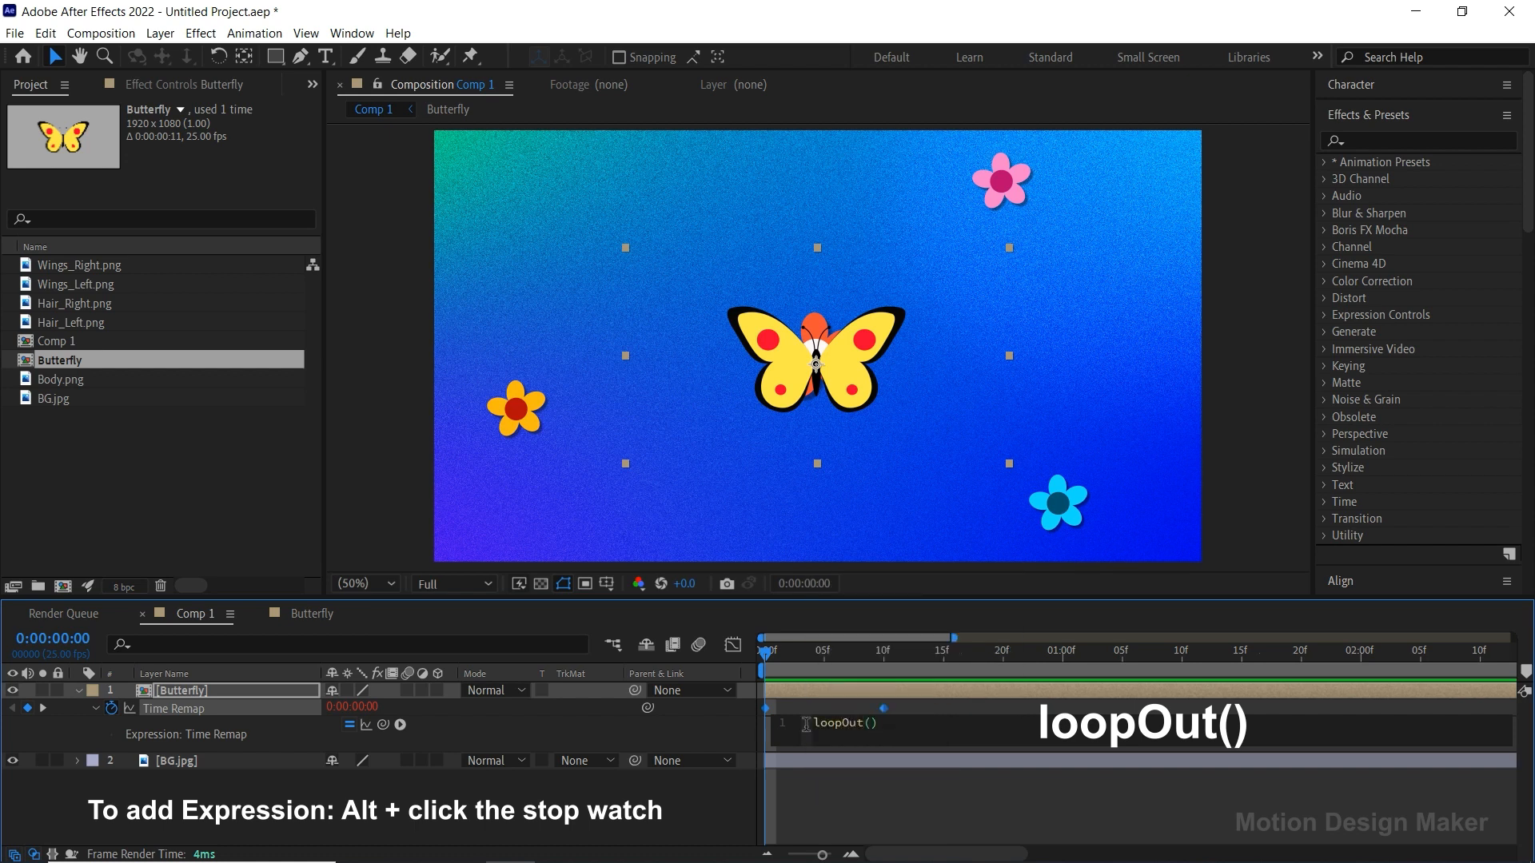
pyautogui.click(823, 786)
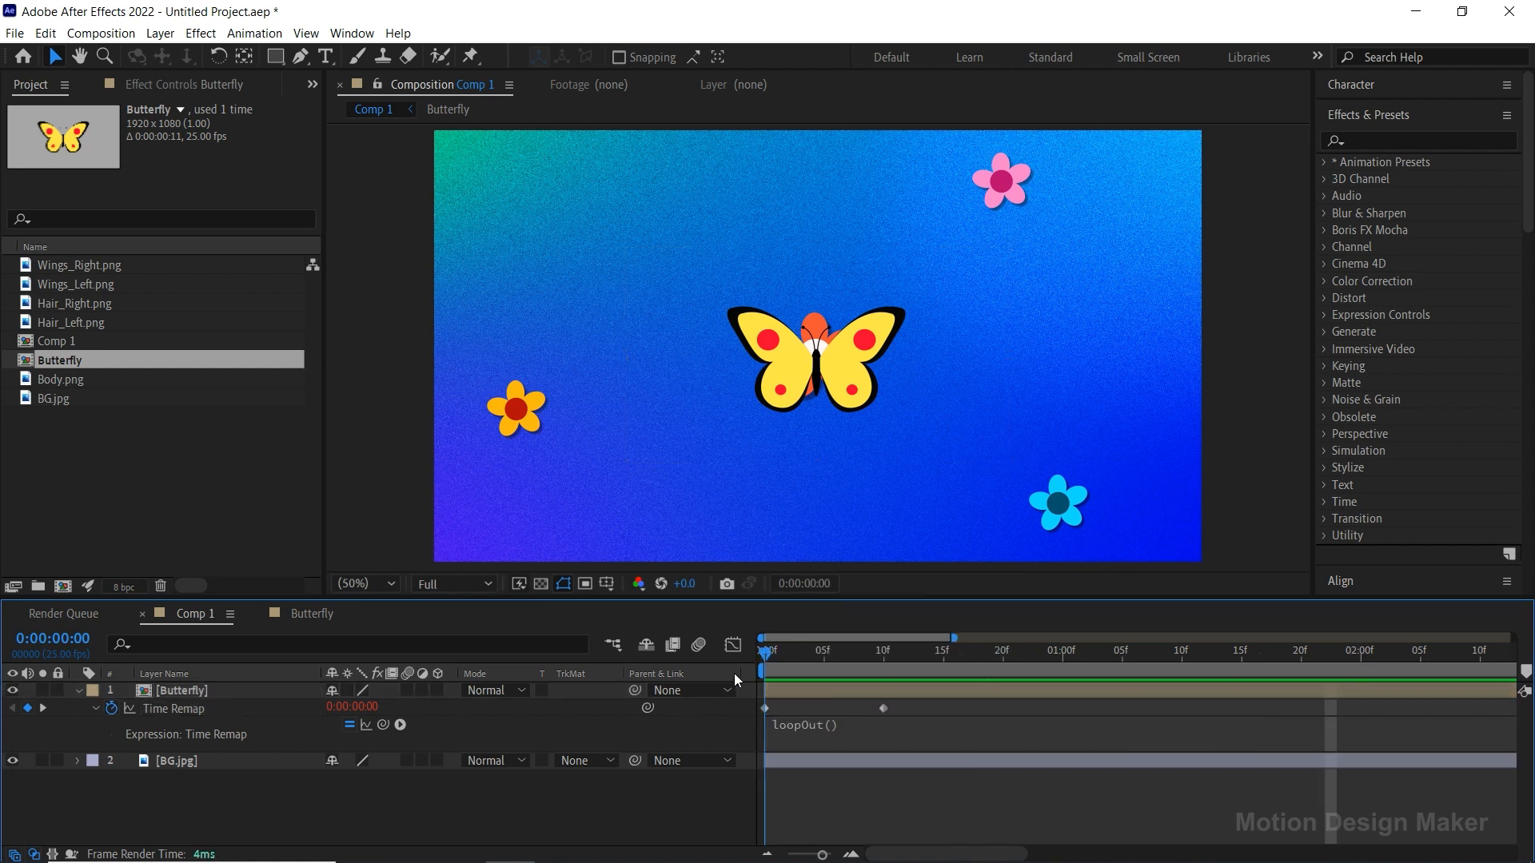
# Step: Preview the looping wing flap in Comp 1, fit the full duration in the timeline, and return to frame 0
pyautogui.press('space')
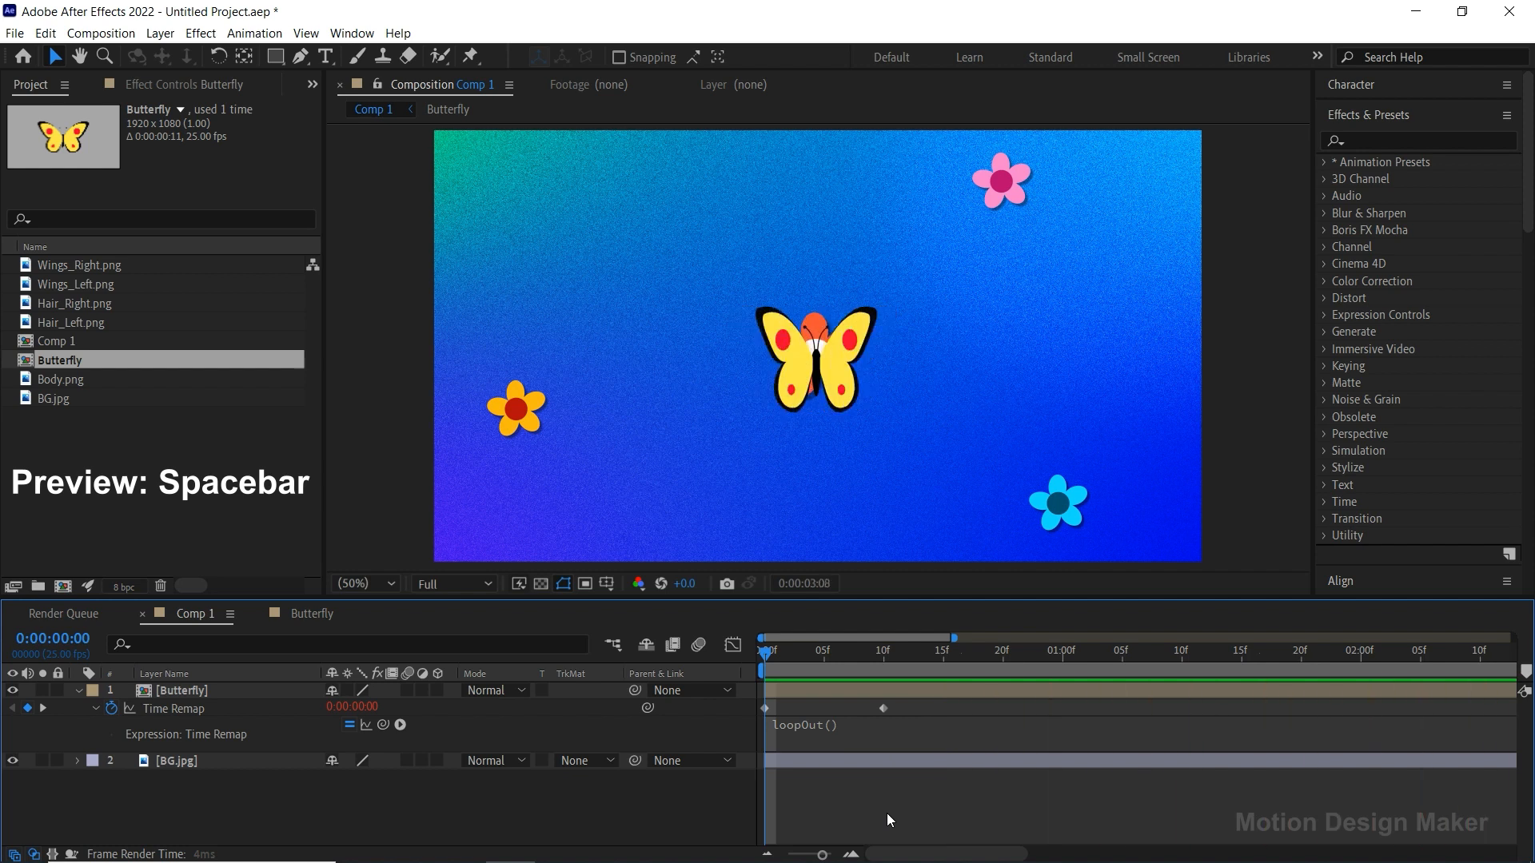
pyautogui.press('space')
pyautogui.press('-')
pyautogui.press('-')
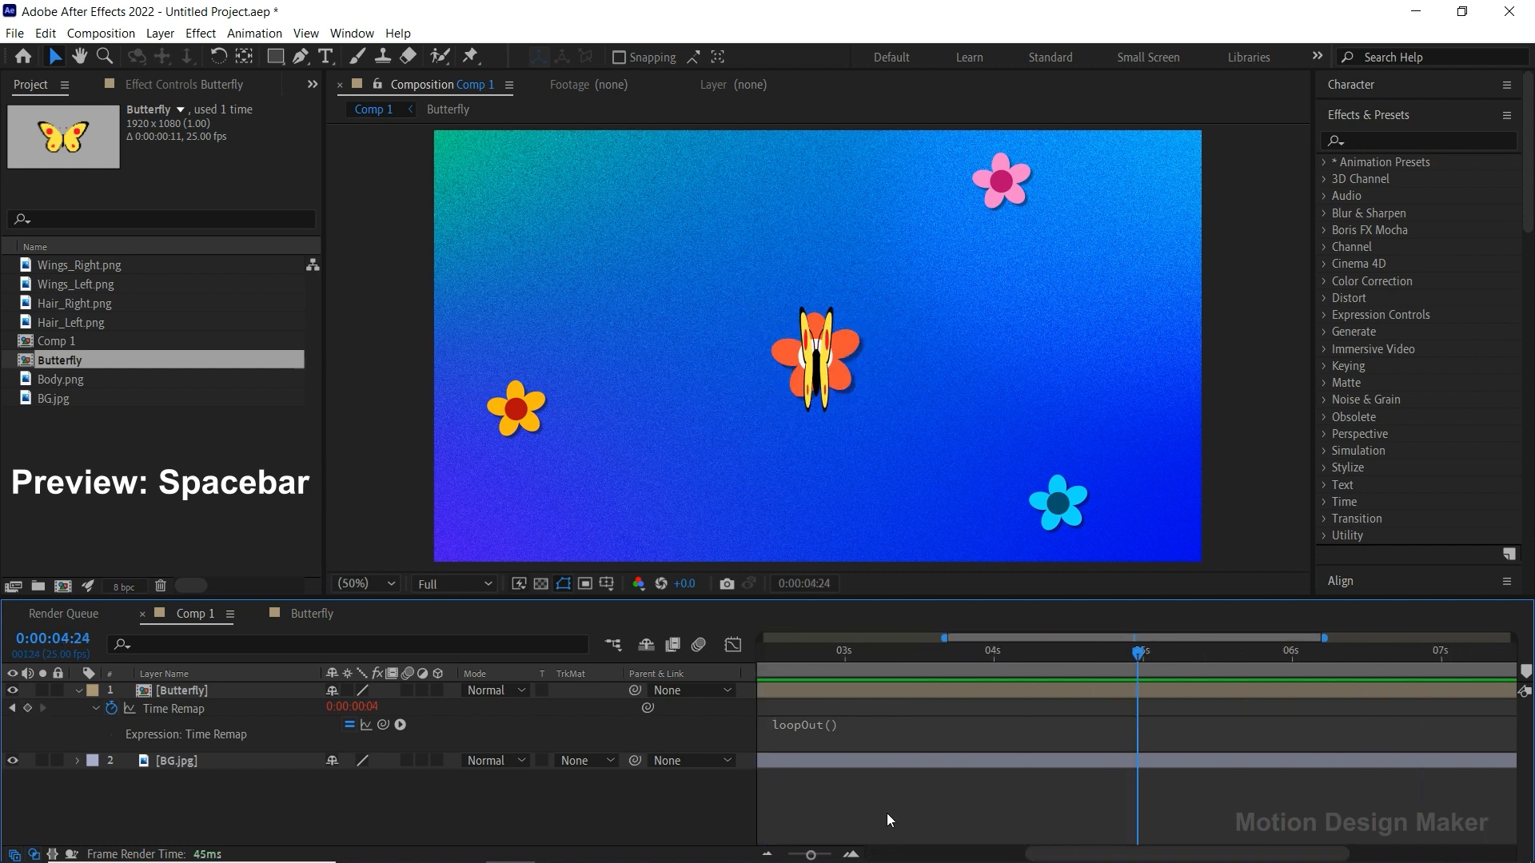
pyautogui.moveTo(830, 668); pyautogui.dragTo(754, 678)
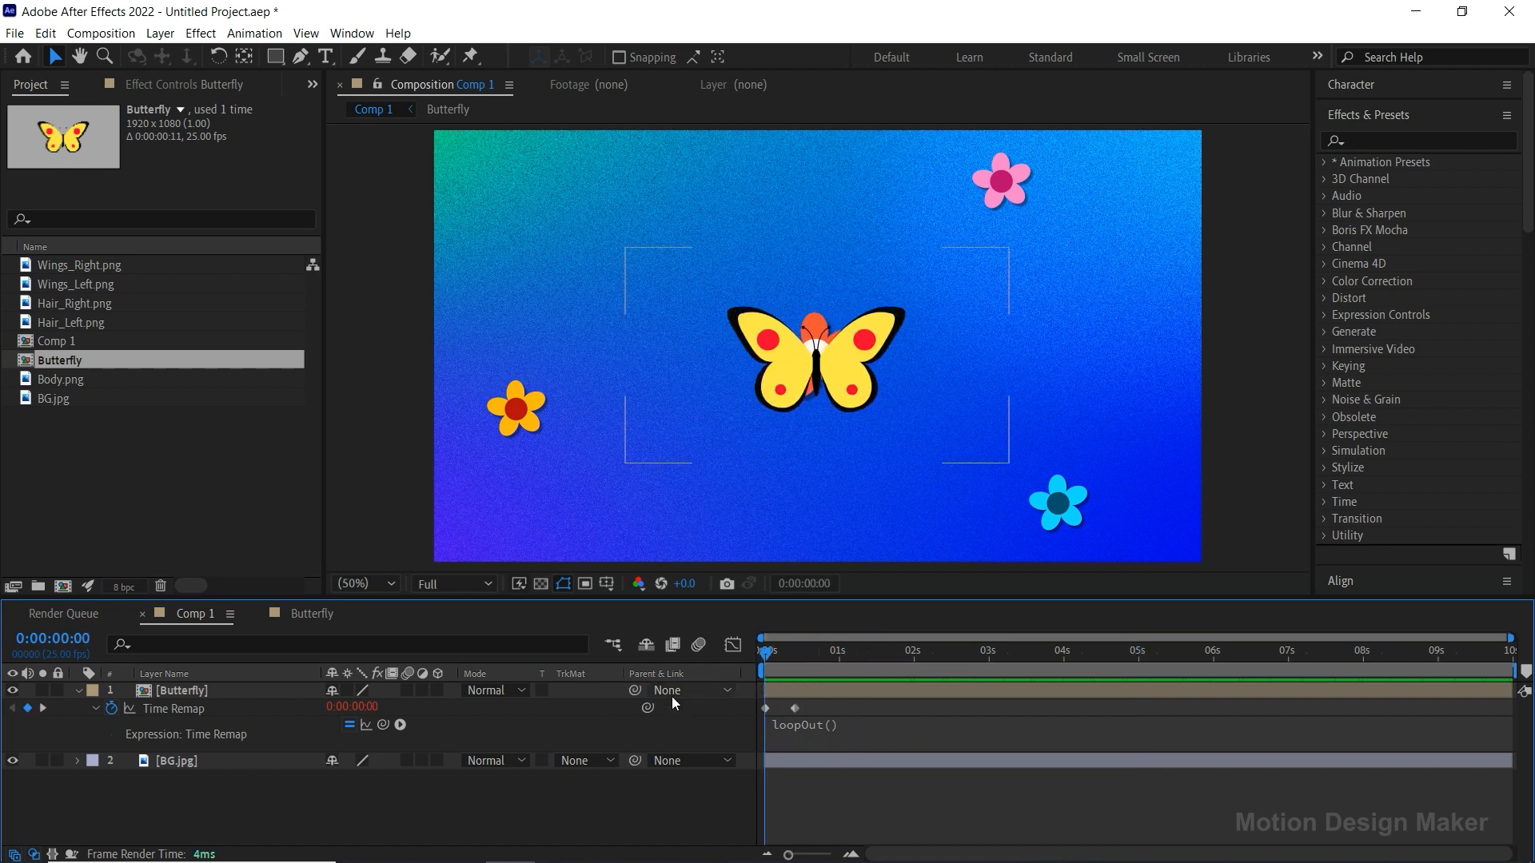
# Step: Show the Butterfly layer's Position and Rotation properties and set keyframes for both at 0 and 2 seconds
pyautogui.click(254, 685)
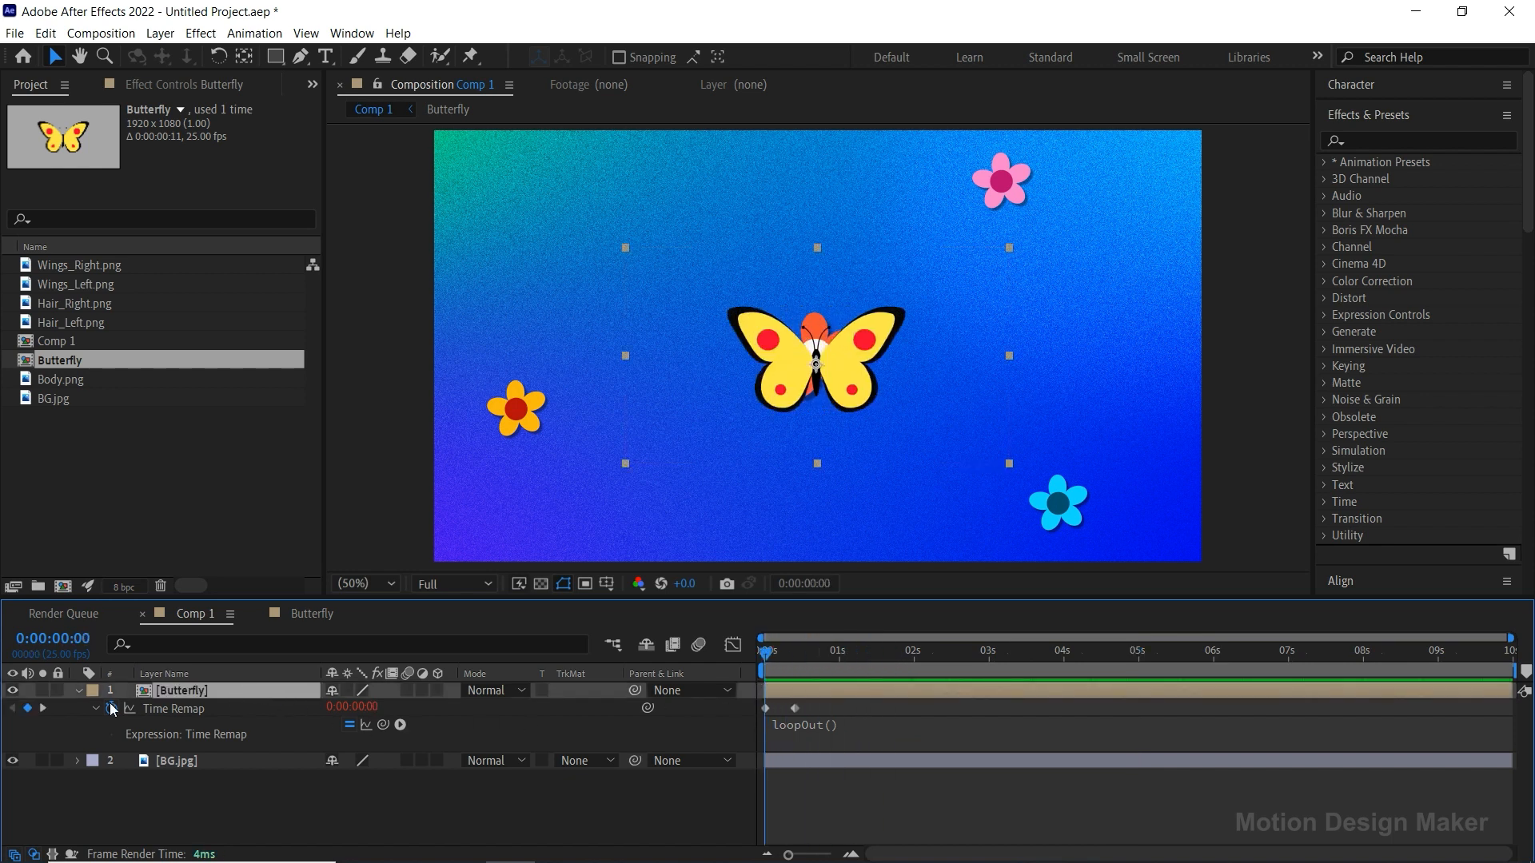
pyautogui.click(79, 690)
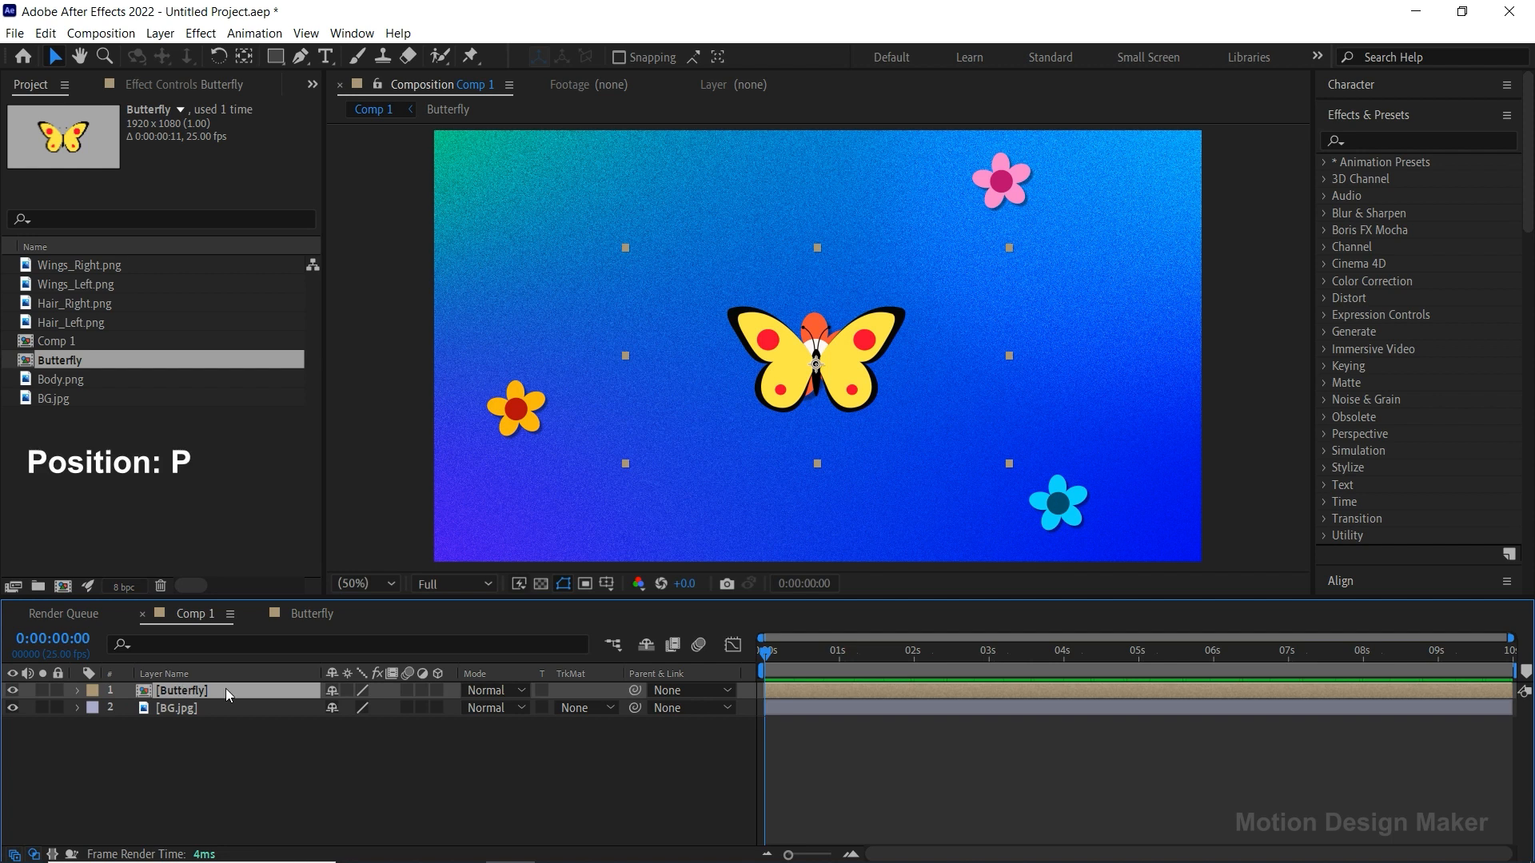
pyautogui.press('p')
pyautogui.hotkey('shift', 'r')
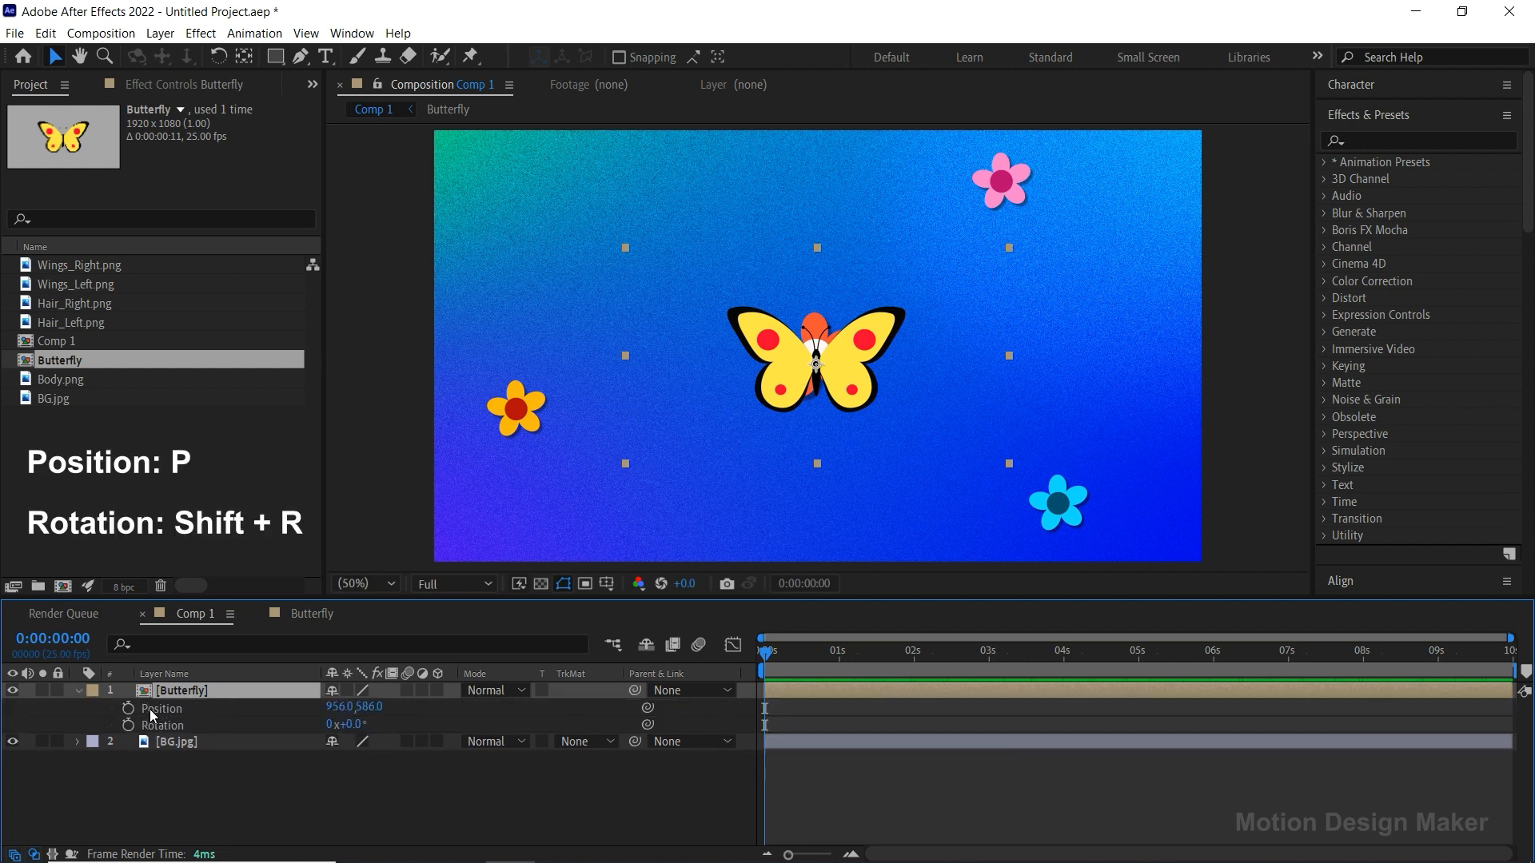
pyautogui.click(128, 709)
pyautogui.click(128, 725)
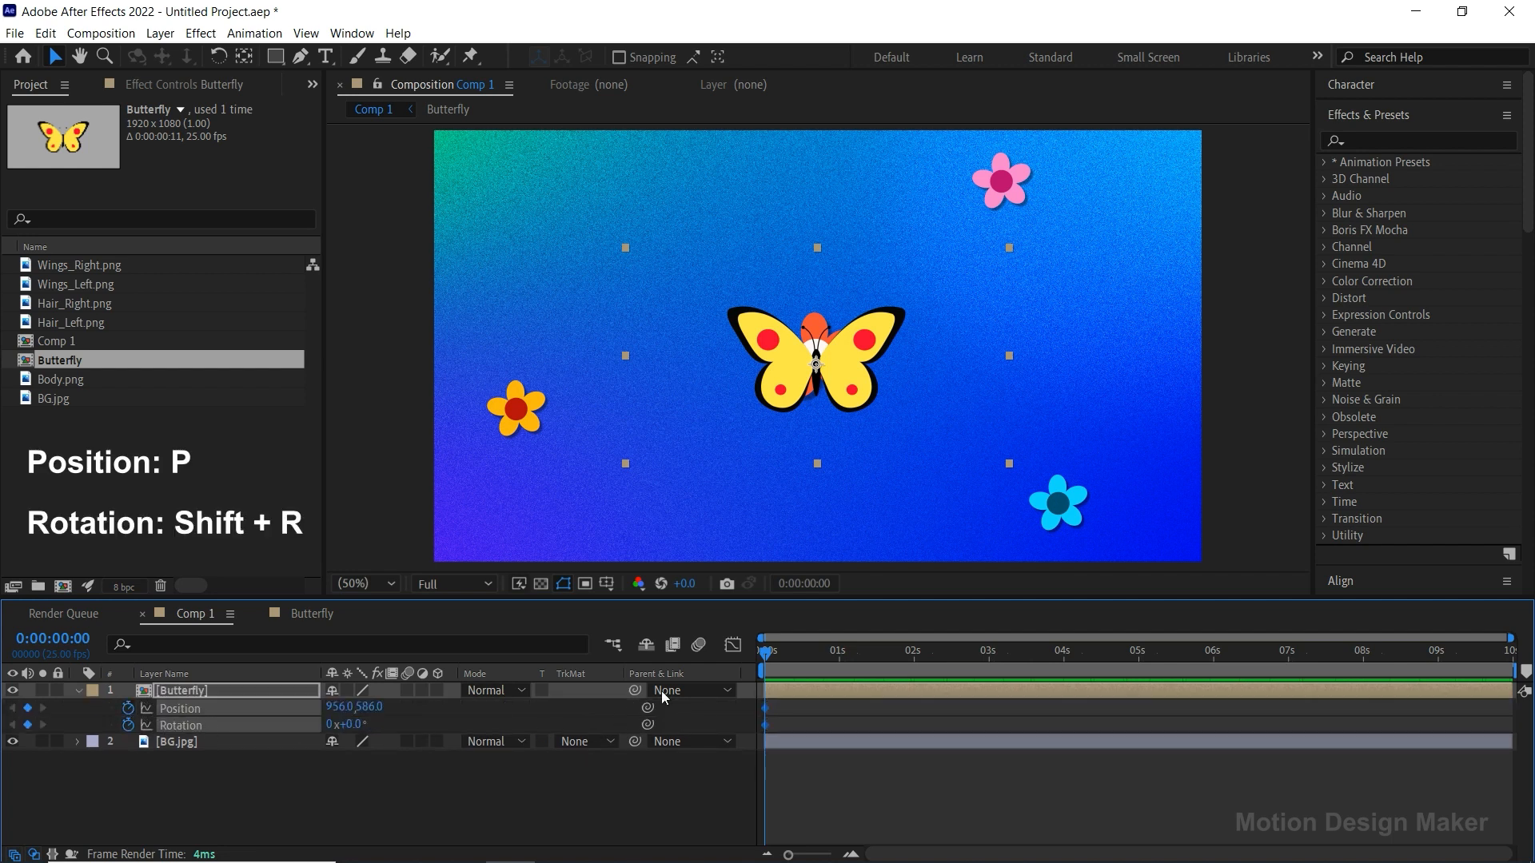
pyautogui.moveTo(770, 657); pyautogui.dragTo(913, 682)
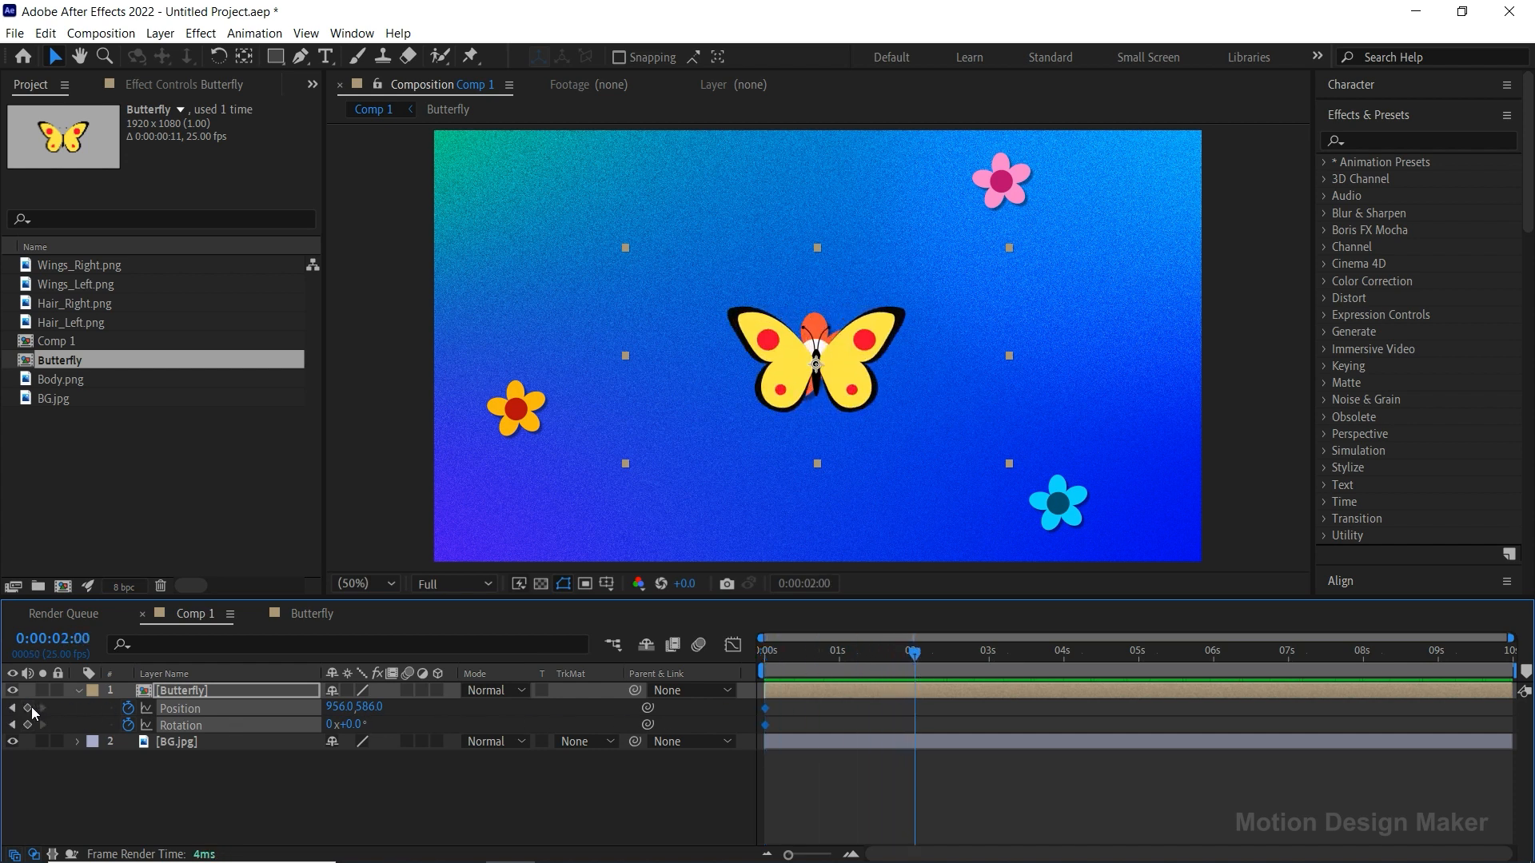
# Step: At frame 0, move the butterfly outside the frame past its lower-left corner and rotate it to about 82.7°
pyautogui.moveTo(906, 659); pyautogui.dragTo(766, 680)
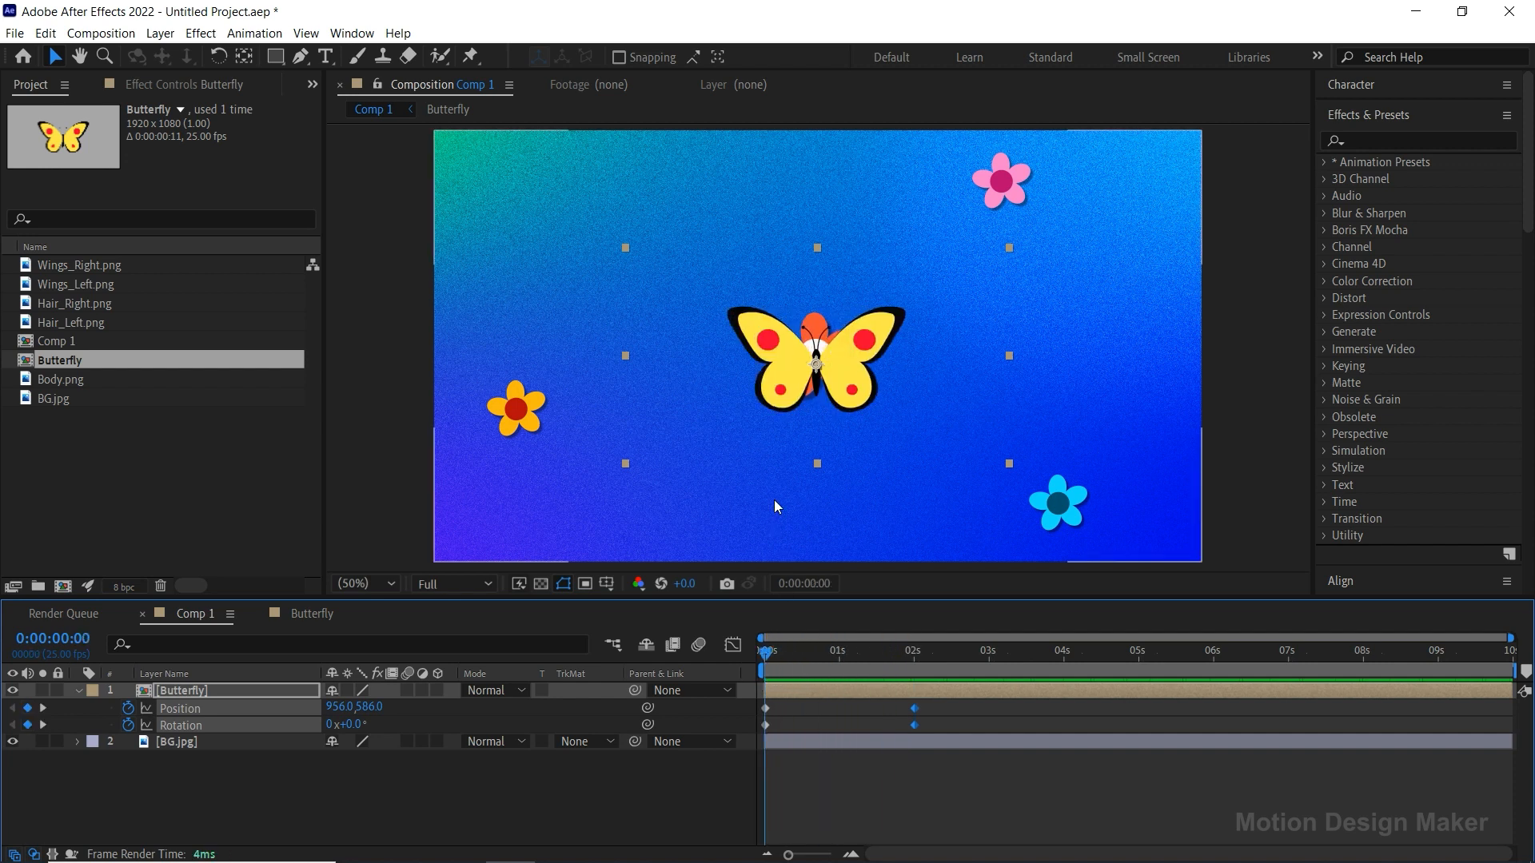
pyautogui.press(',')
pyautogui.press(',')
pyautogui.moveTo(826, 354); pyautogui.dragTo(682, 425)
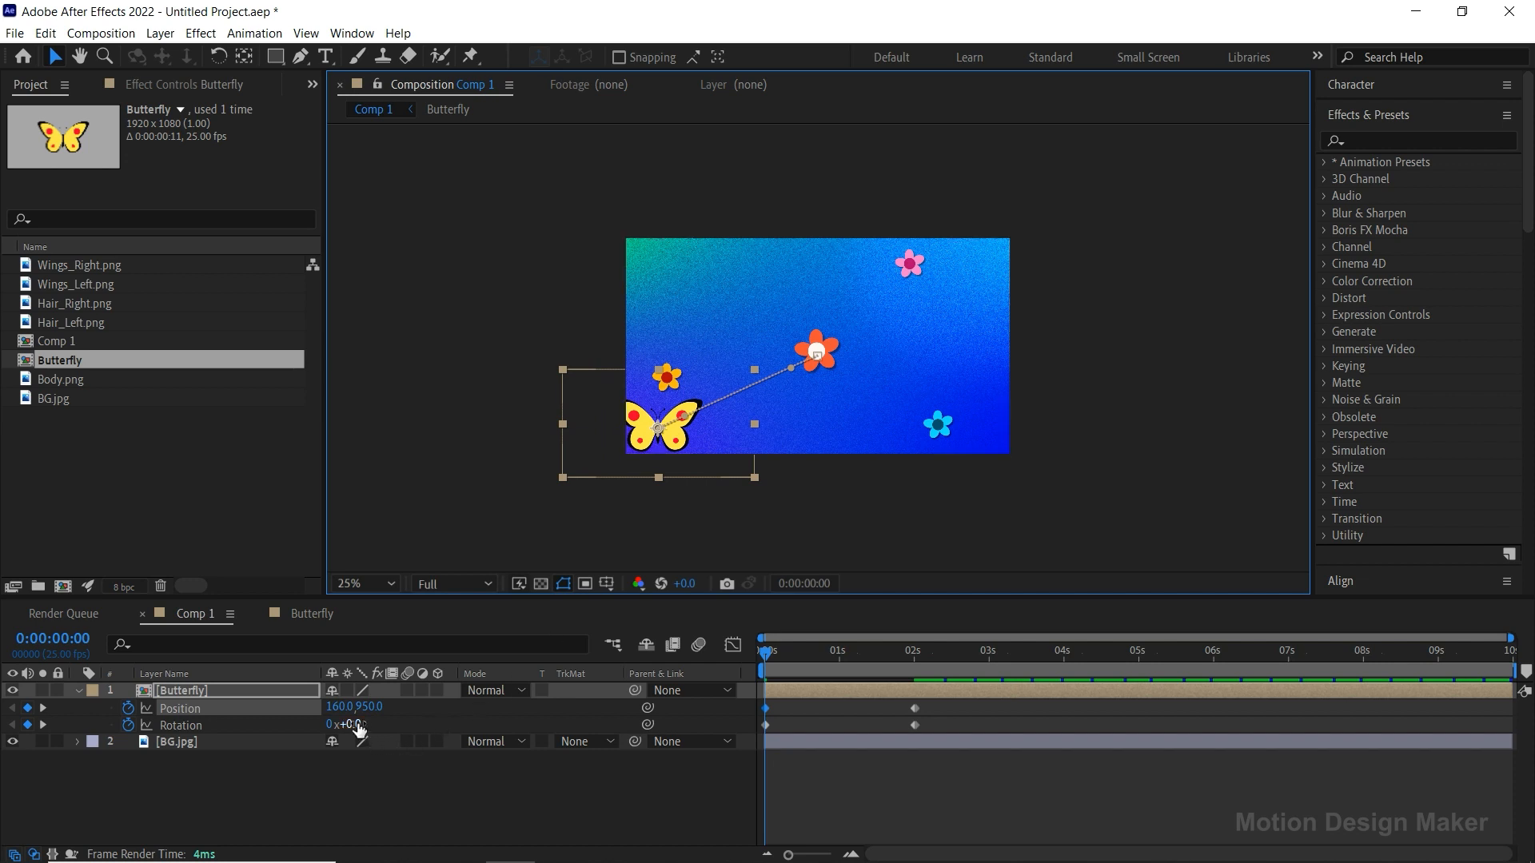
pyautogui.moveTo(354, 724); pyautogui.dragTo(434, 741)
pyautogui.moveTo(678, 447); pyautogui.dragTo(611, 472)
pyautogui.press('w')
pyautogui.press('v')
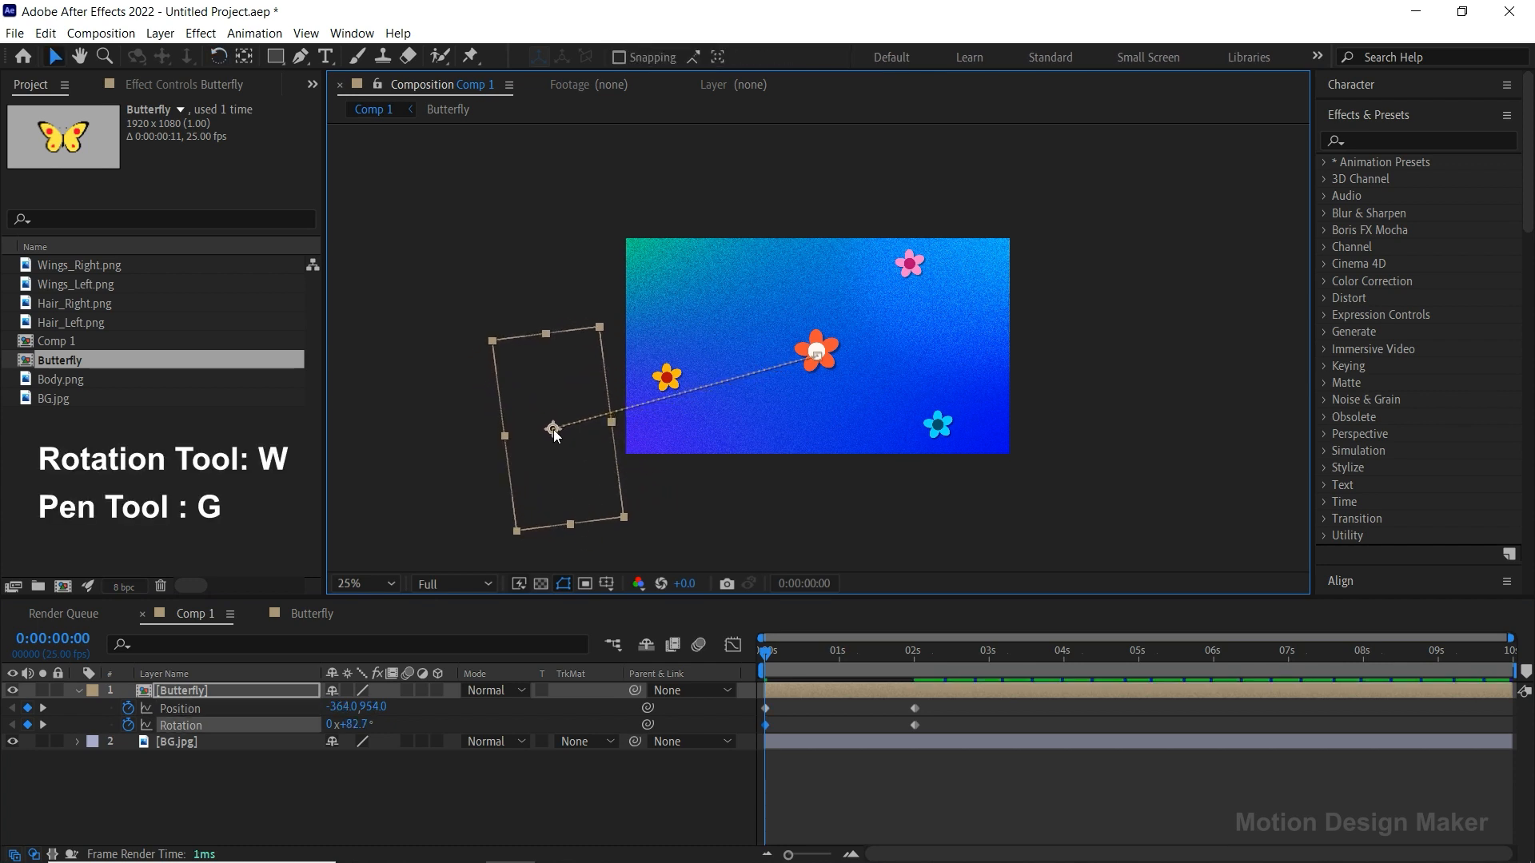
# Step: Curve the motion path into the central flower with its handles and lower the frame 0 position to about -348, 1142
pyautogui.click(553, 429)
pyautogui.moveTo(553, 428); pyautogui.dragTo(602, 361)
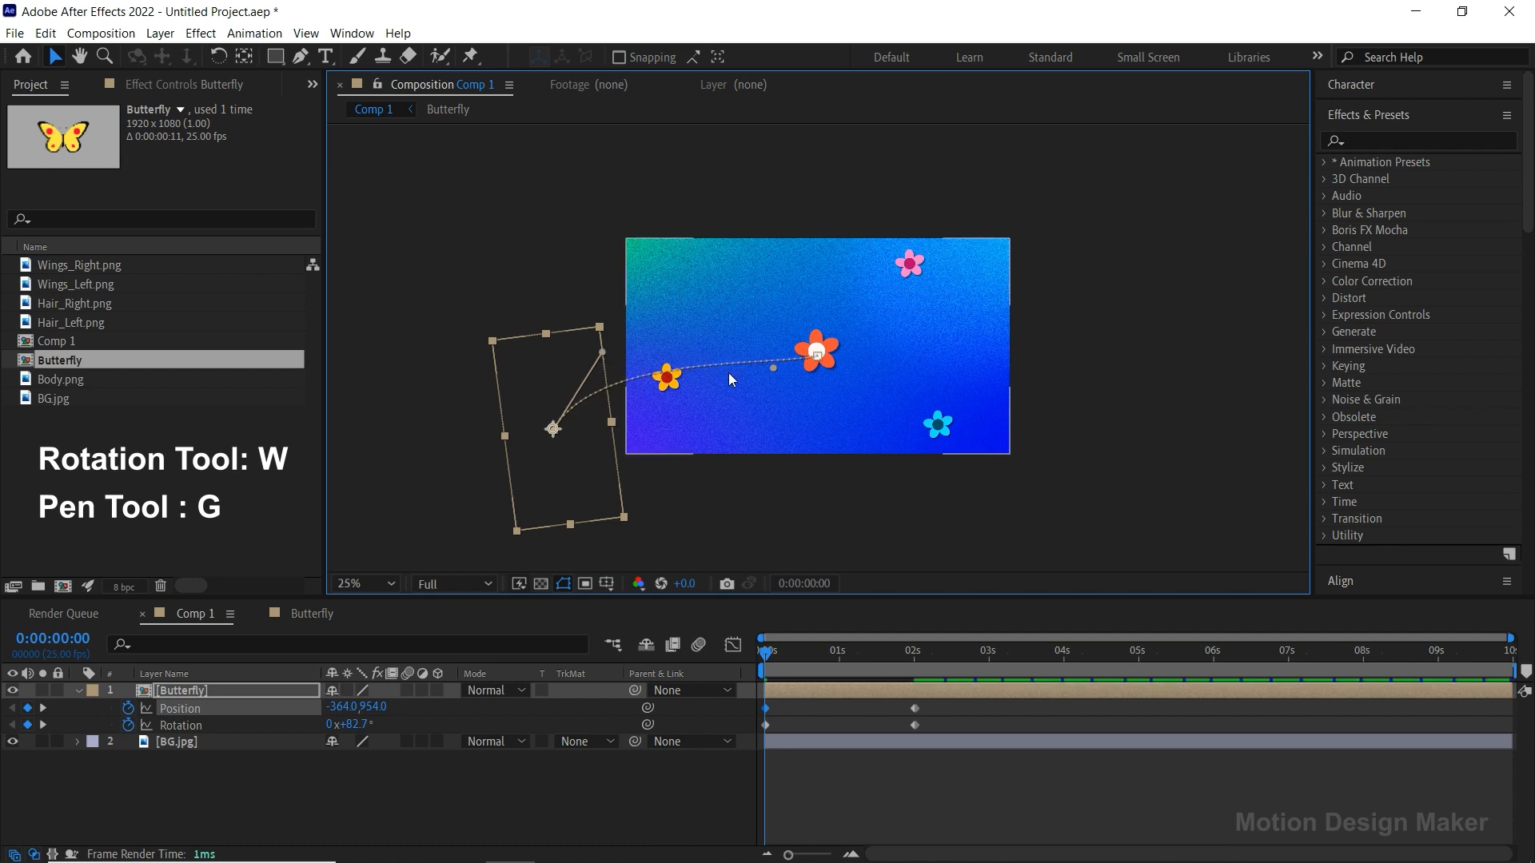
pyautogui.moveTo(773, 367); pyautogui.dragTo(726, 391)
pyautogui.moveTo(766, 653)
pyautogui.mouseDown()
pyautogui.moveTo(831, 657)
pyautogui.moveTo(765, 653)
pyautogui.mouseUp()
pyautogui.moveTo(572, 445); pyautogui.dragTo(573, 489)
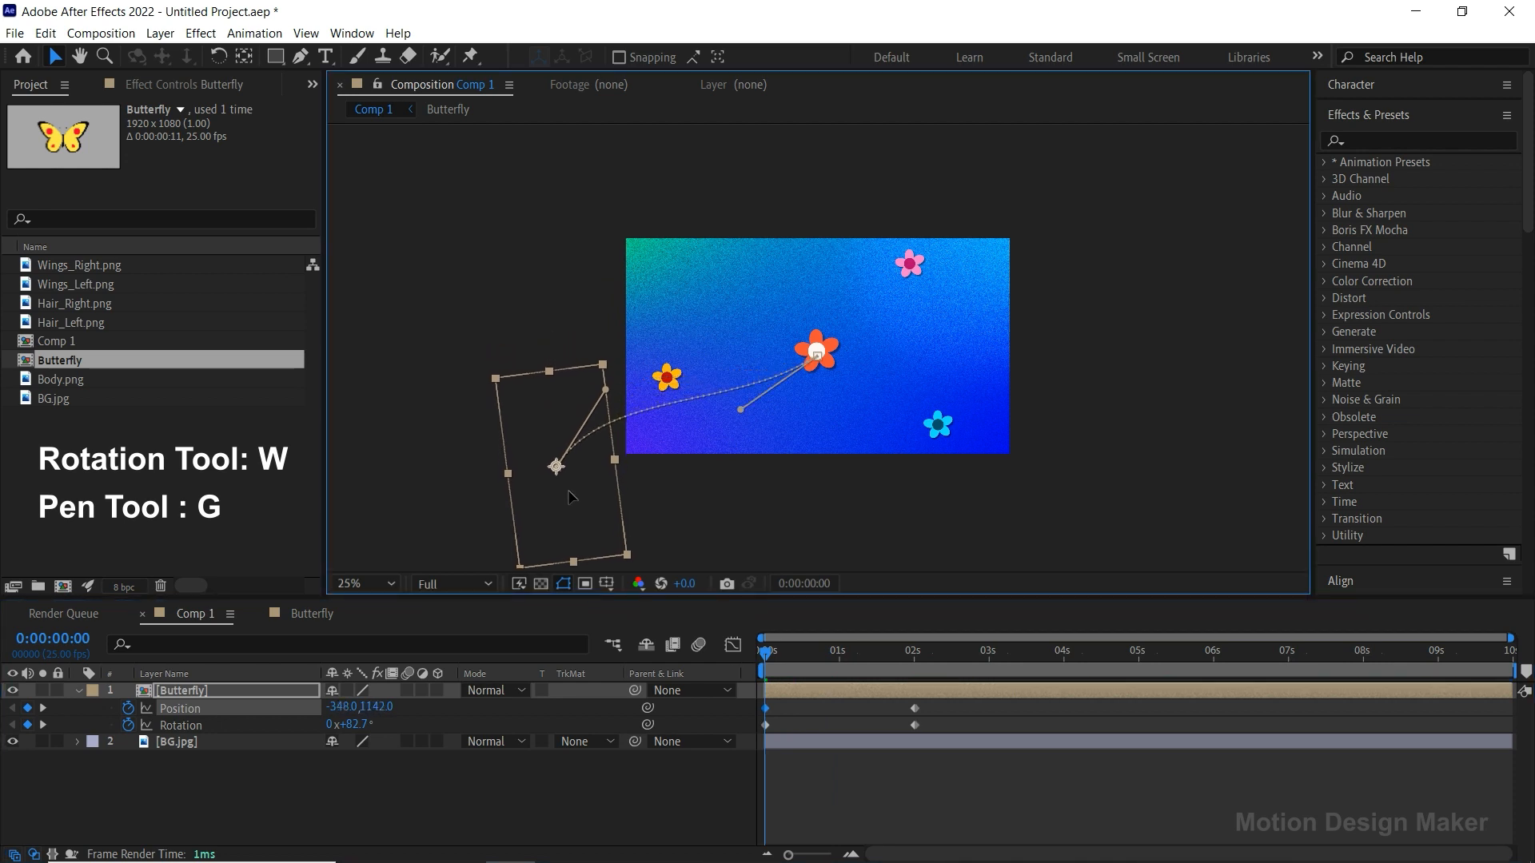
pyautogui.moveTo(742, 411); pyautogui.dragTo(761, 424)
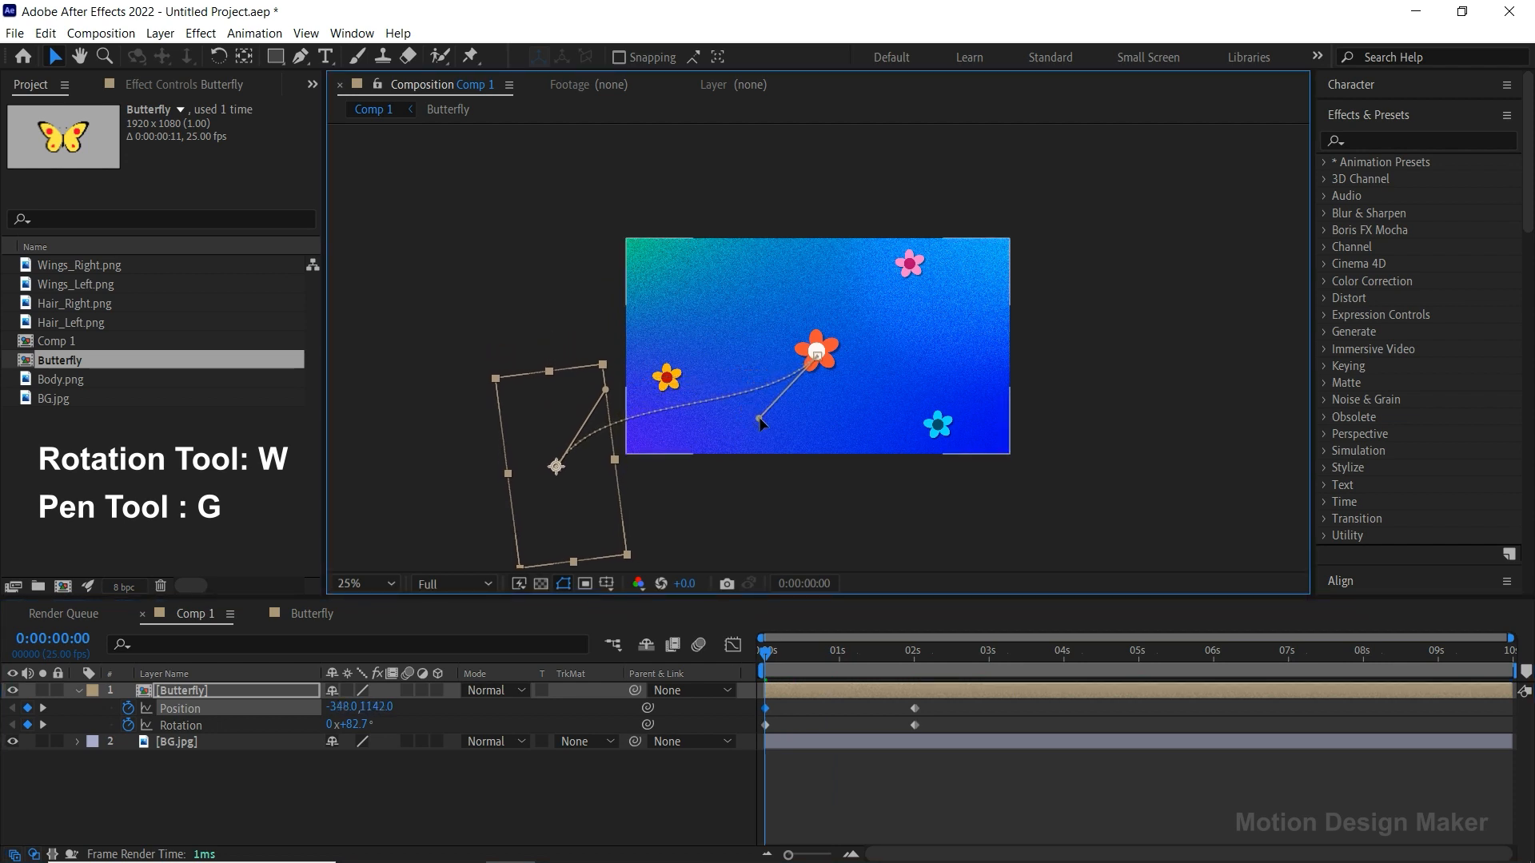
# Step: Rotate the butterfly to 17° at 2 seconds and hold that pose with Position and Rotation keyframes at 4 seconds
pyautogui.moveTo(756, 654); pyautogui.dragTo(913, 703)
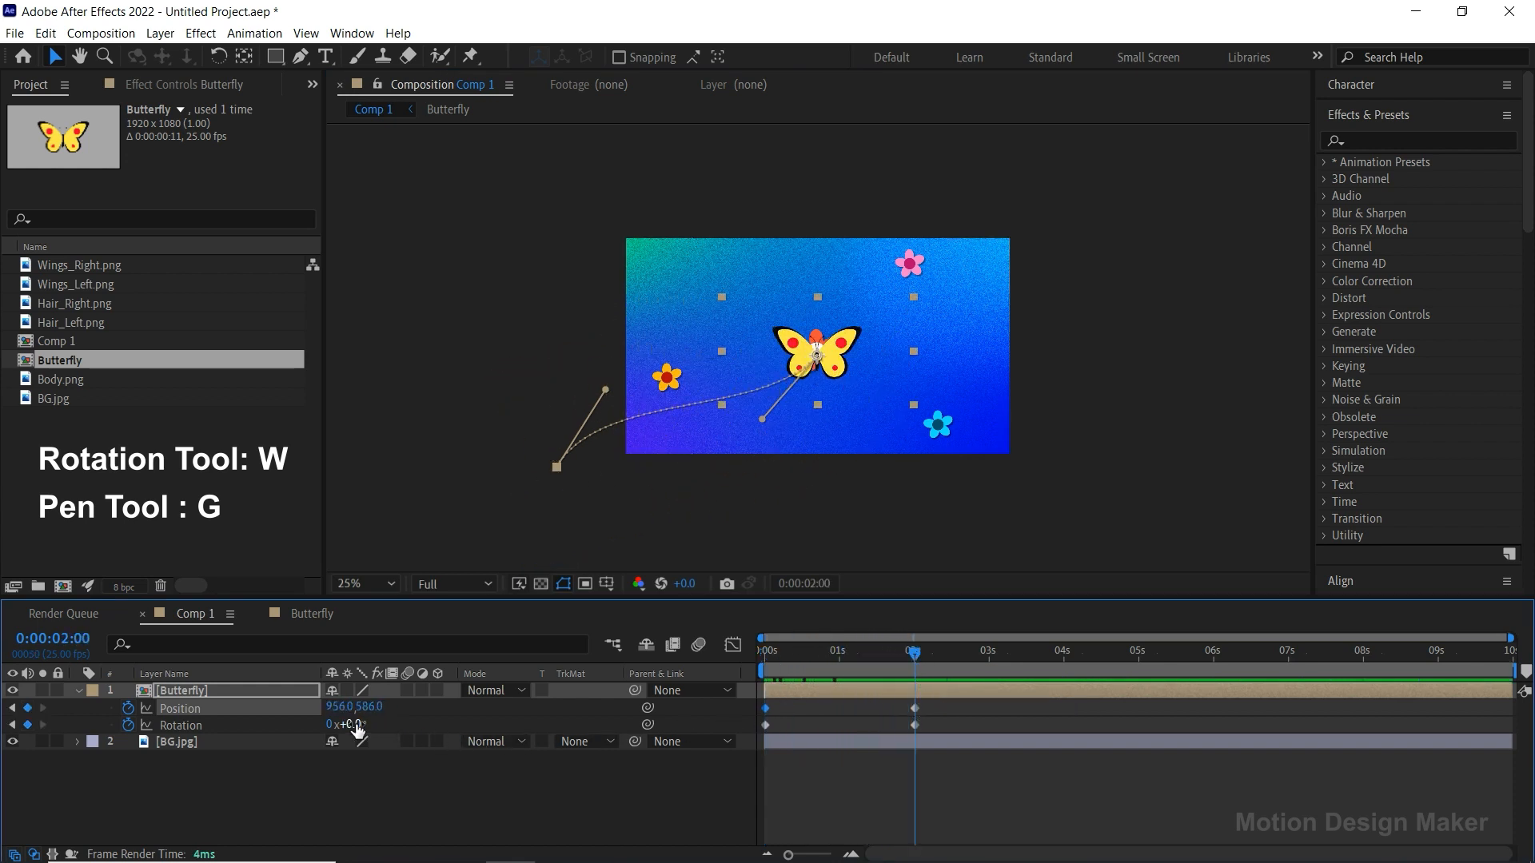
pyautogui.moveTo(355, 724); pyautogui.dragTo(375, 727)
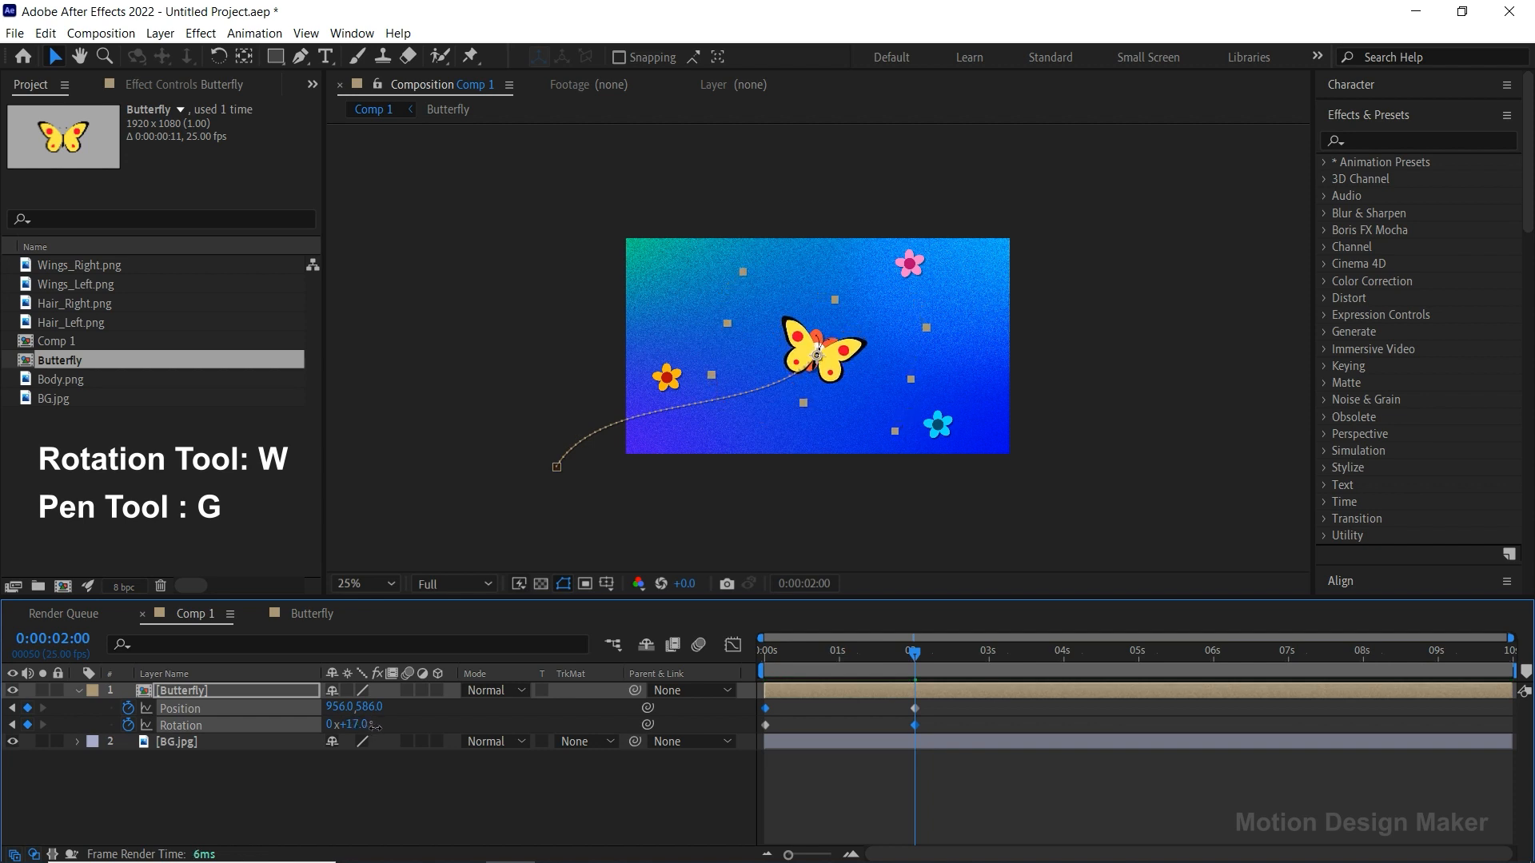
pyautogui.click(921, 654)
pyautogui.moveTo(927, 654); pyautogui.dragTo(1064, 655)
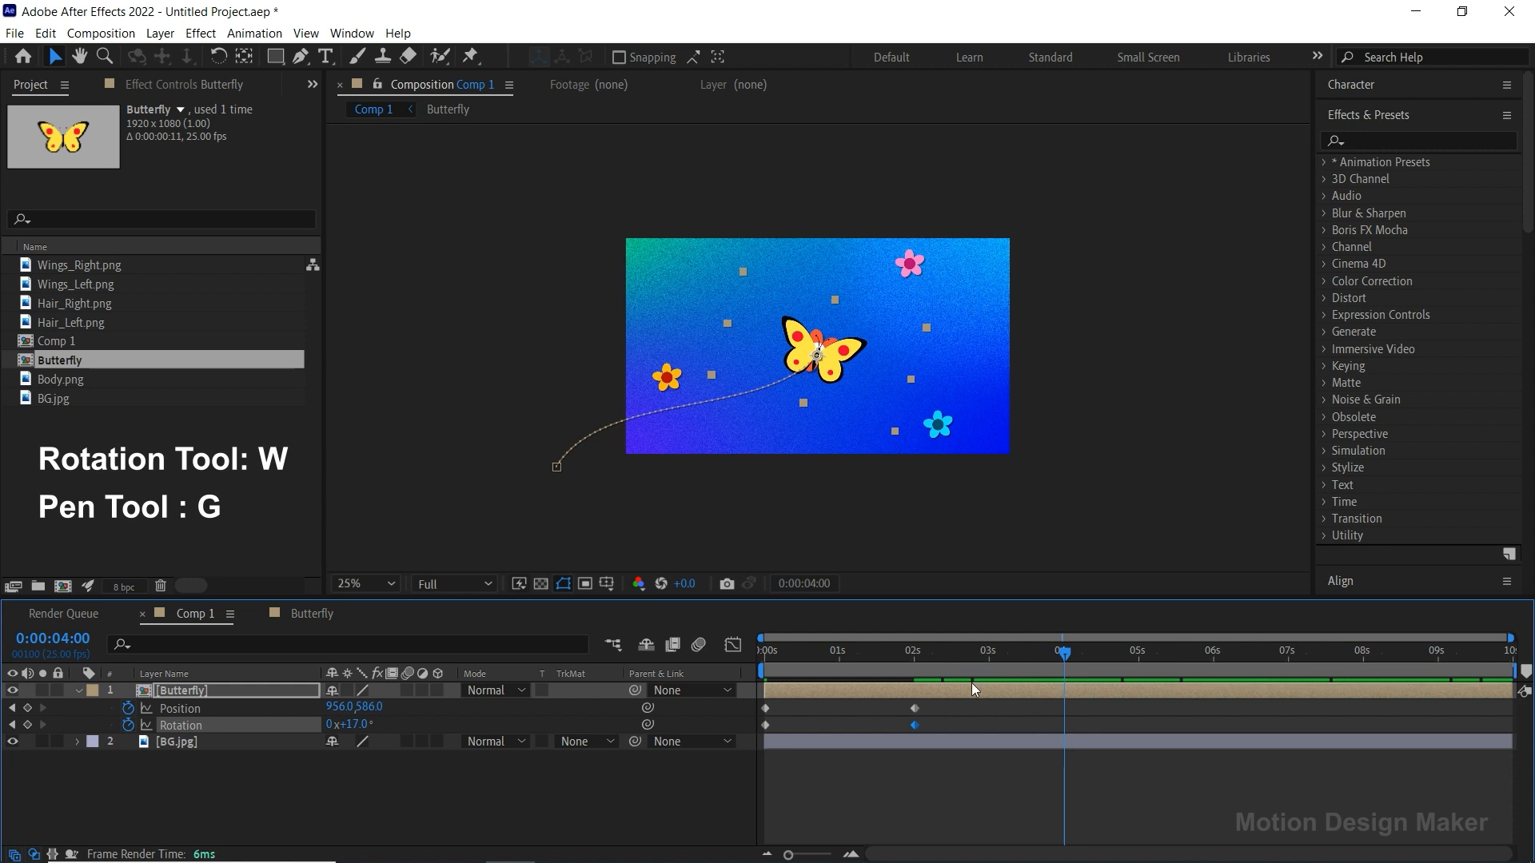
pyautogui.click(28, 708)
pyautogui.click(28, 725)
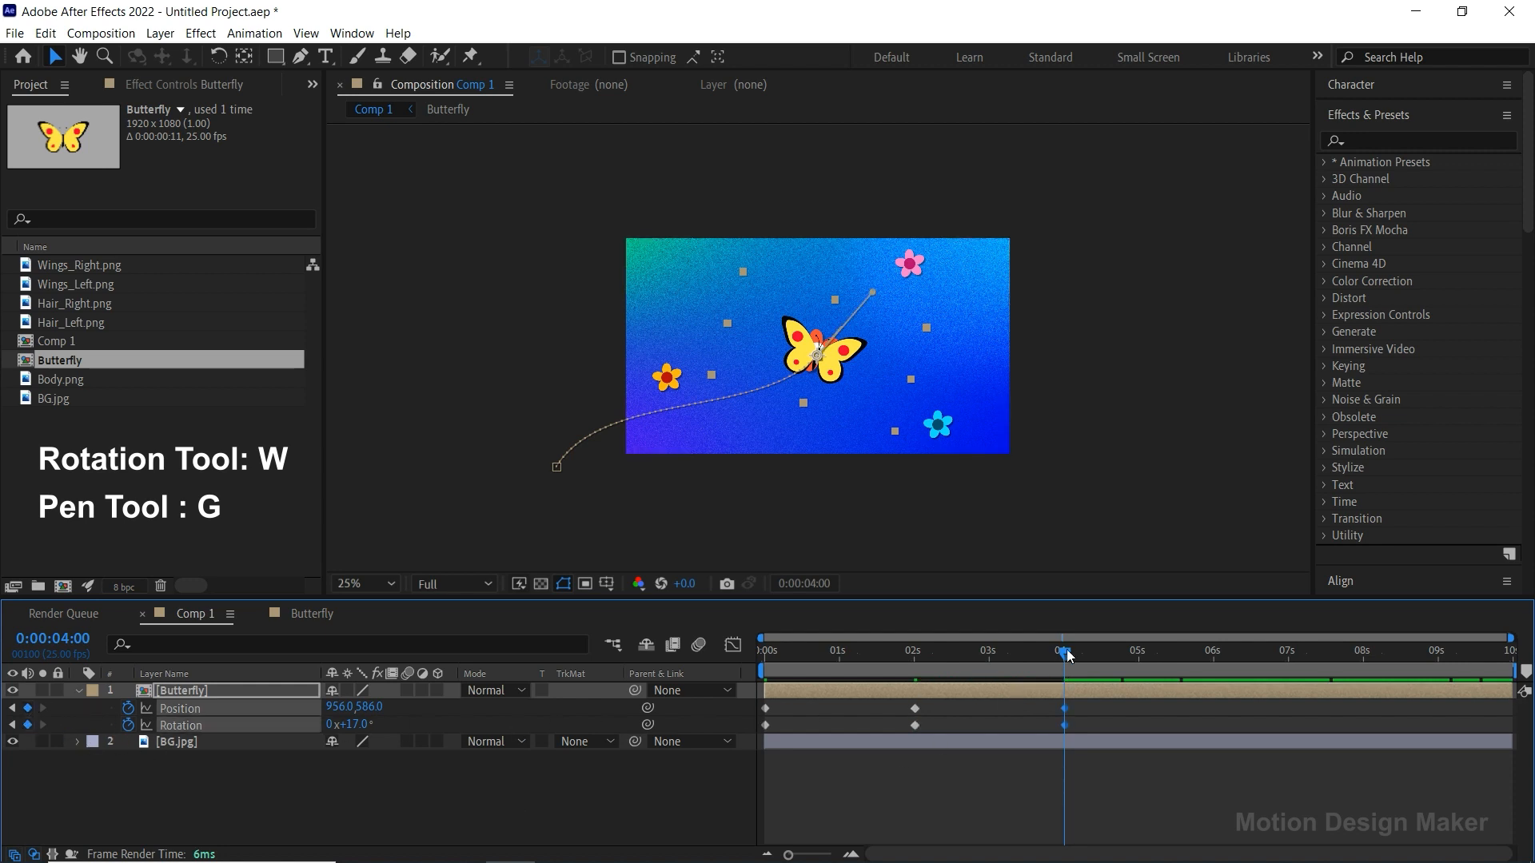
# Step: Add Position and Rotation keyframes at 6 seconds, moving the butterfly past the frame's right edge to about 2312, 578 and rotating it to 35°
pyautogui.moveTo(1067, 657); pyautogui.dragTo(1216, 690)
pyautogui.click(28, 708)
pyautogui.click(28, 725)
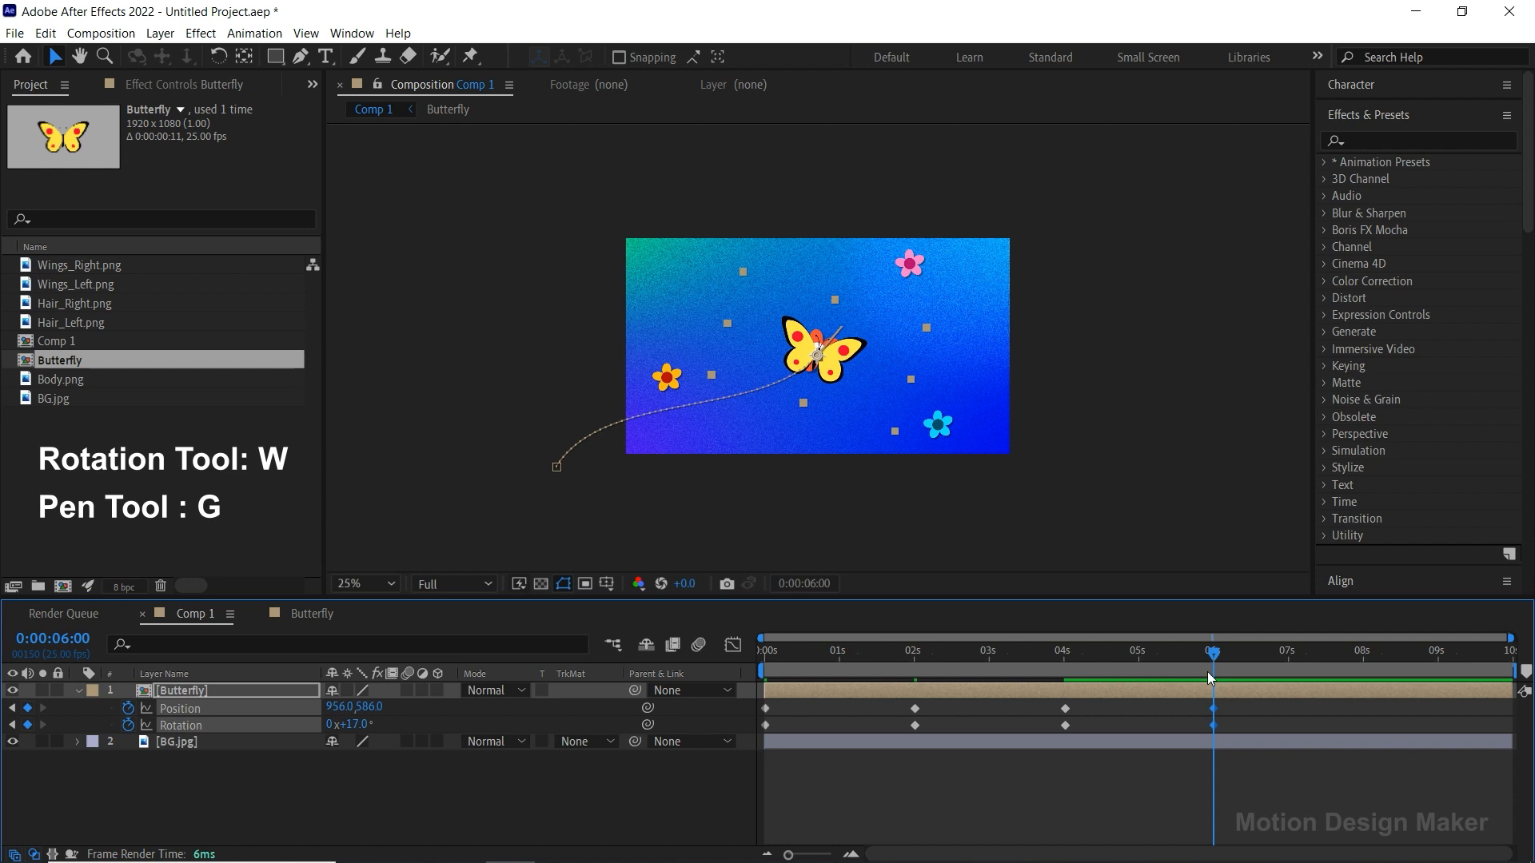
pyautogui.click(1220, 691)
pyautogui.moveTo(837, 370); pyautogui.dragTo(999, 380)
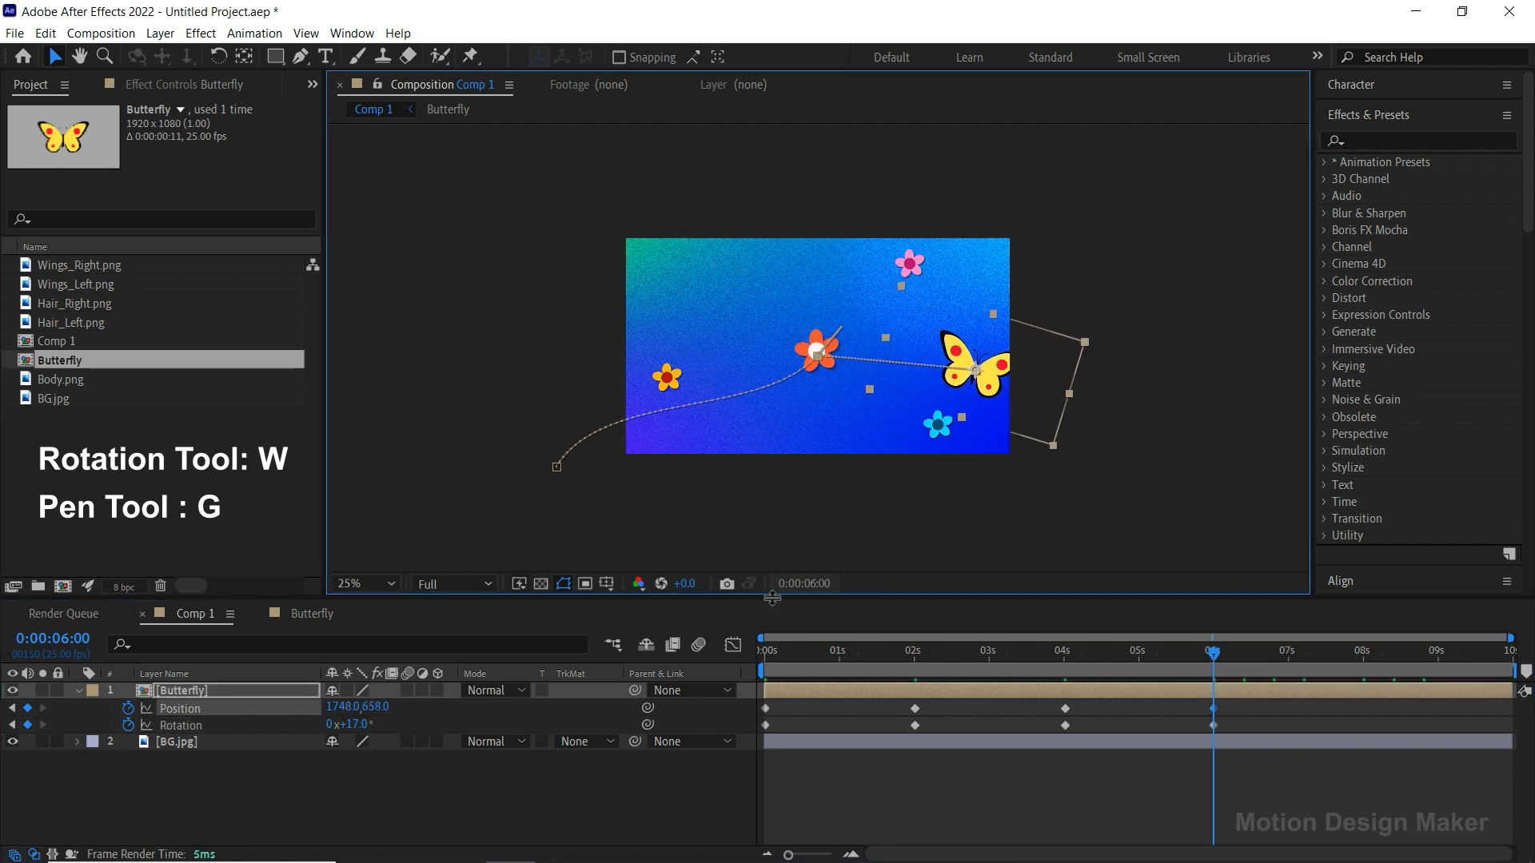
pyautogui.moveTo(365, 730); pyautogui.dragTo(381, 725)
pyautogui.moveTo(998, 382); pyautogui.dragTo(1006, 438)
# Step: Add a raised point to the exit motion path between the flower and the frame edge, and move the 6-second position to about 2436, 886
pyautogui.press('g')
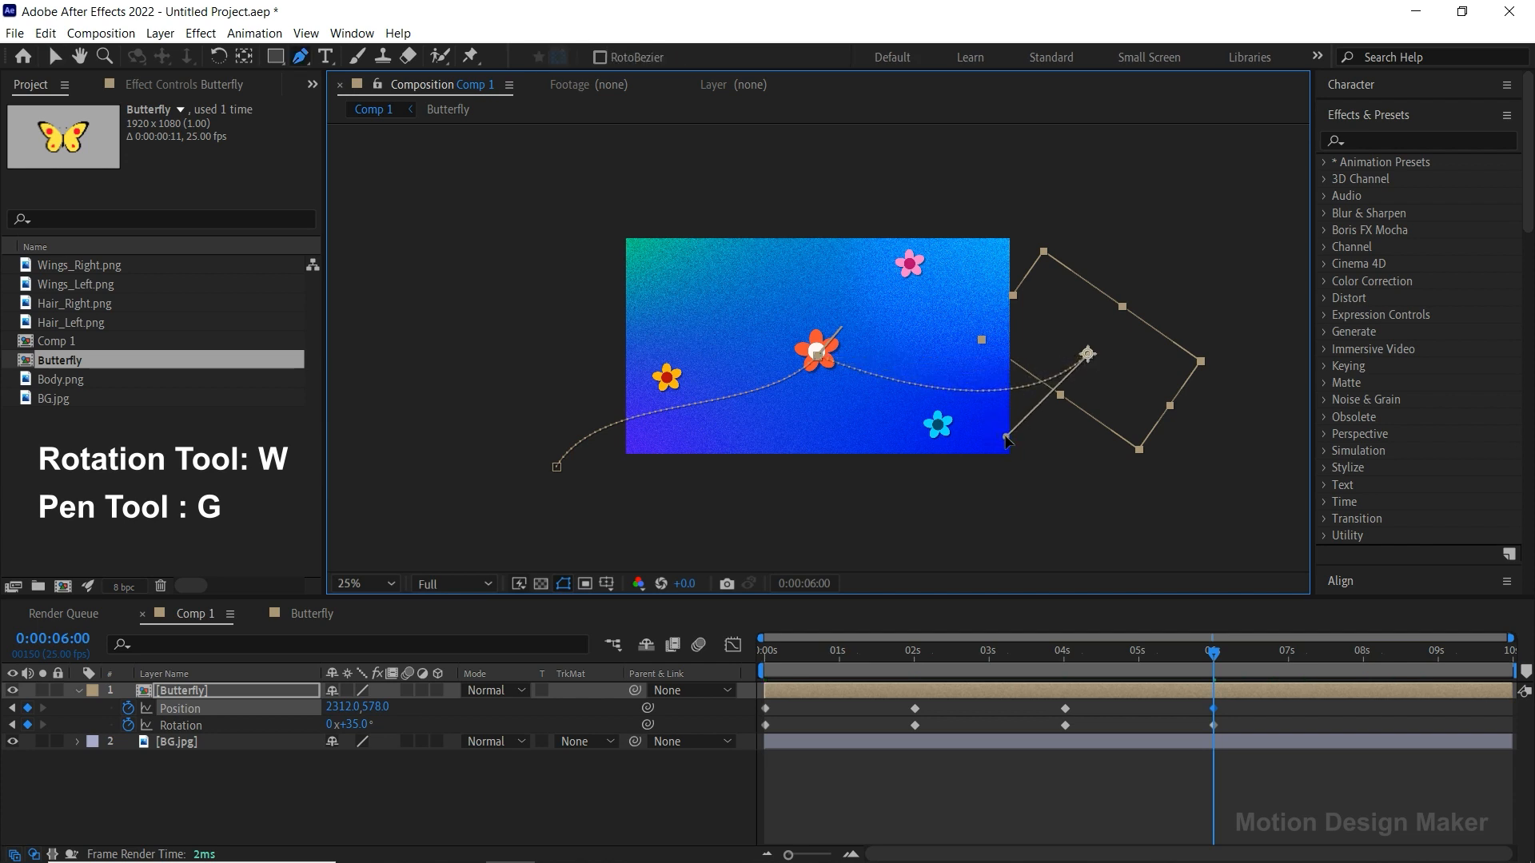
pyautogui.press('v')
pyautogui.moveTo(909, 381); pyautogui.dragTo(904, 344)
pyautogui.moveTo(1088, 353); pyautogui.dragTo(1113, 416)
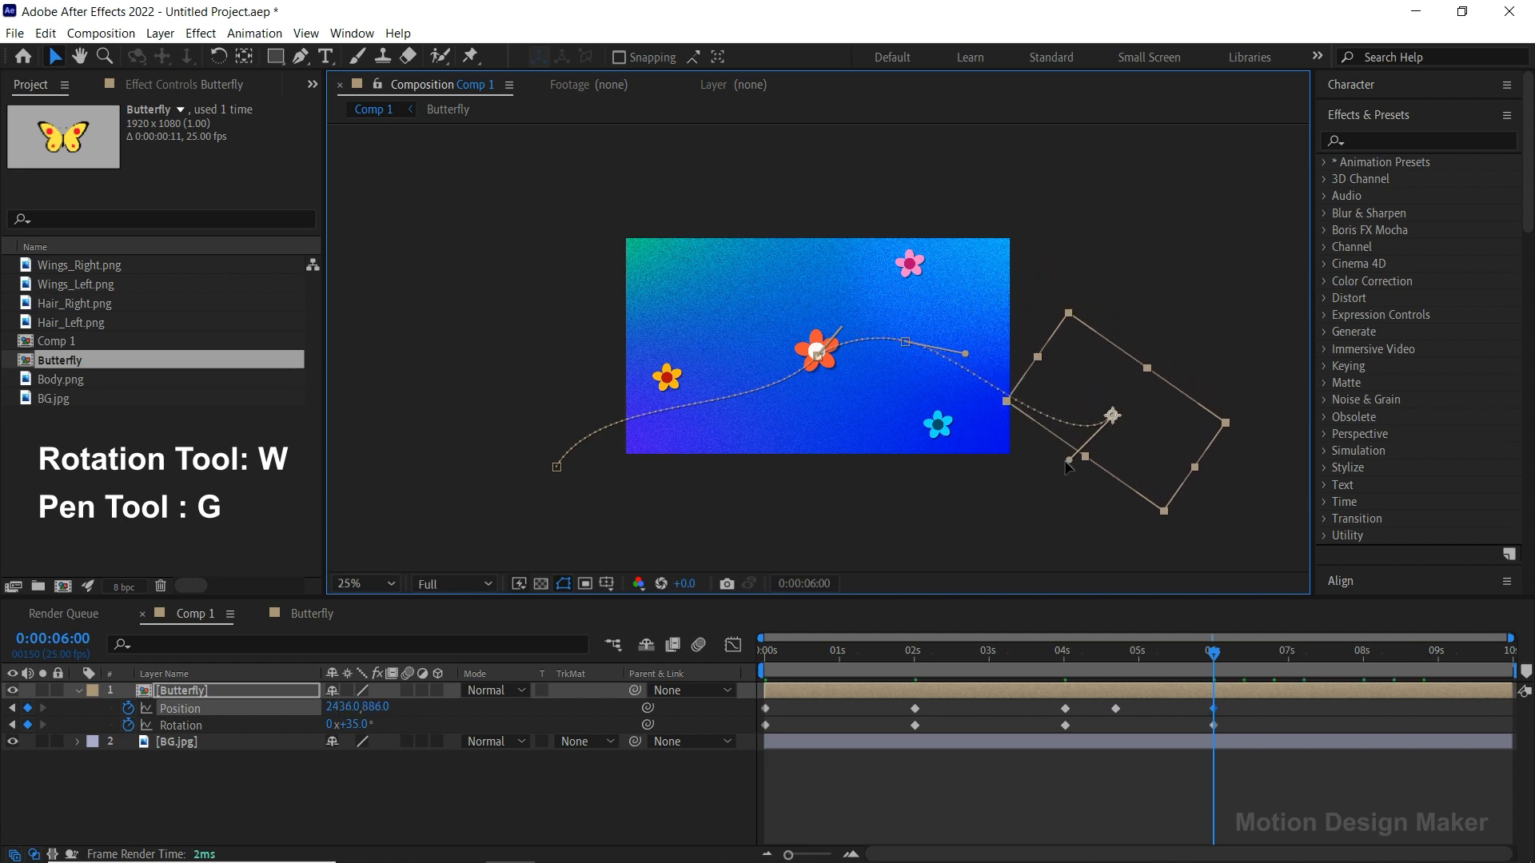
# Step: Rotate the butterfly to about 62.5° at 6 seconds and smooth the exit path by adjusting its middle point and end handle
pyautogui.press('w')
pyautogui.moveTo(1167, 432); pyautogui.dragTo(1167, 460)
pyautogui.press('v')
pyautogui.click(906, 342)
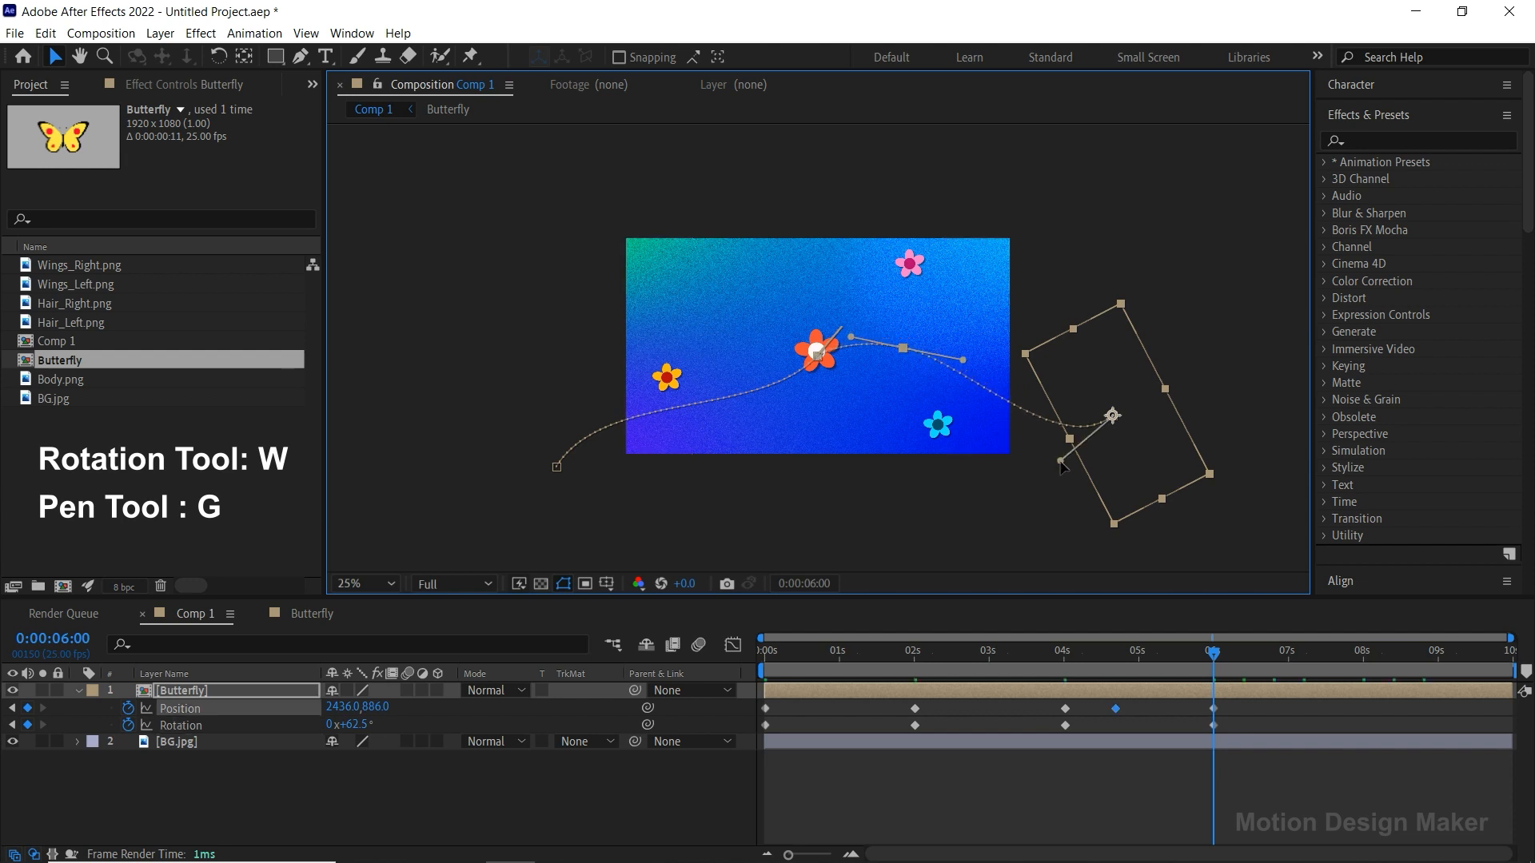
pyautogui.moveTo(1109, 415); pyautogui.dragTo(1006, 442)
# Step: Preview the whole flight from frame 0 and check the butterfly's pause on the flower between 2 and 4 seconds
pyautogui.moveTo(1197, 652); pyautogui.dragTo(736, 683)
pyautogui.press('space')
pyautogui.click(899, 774)
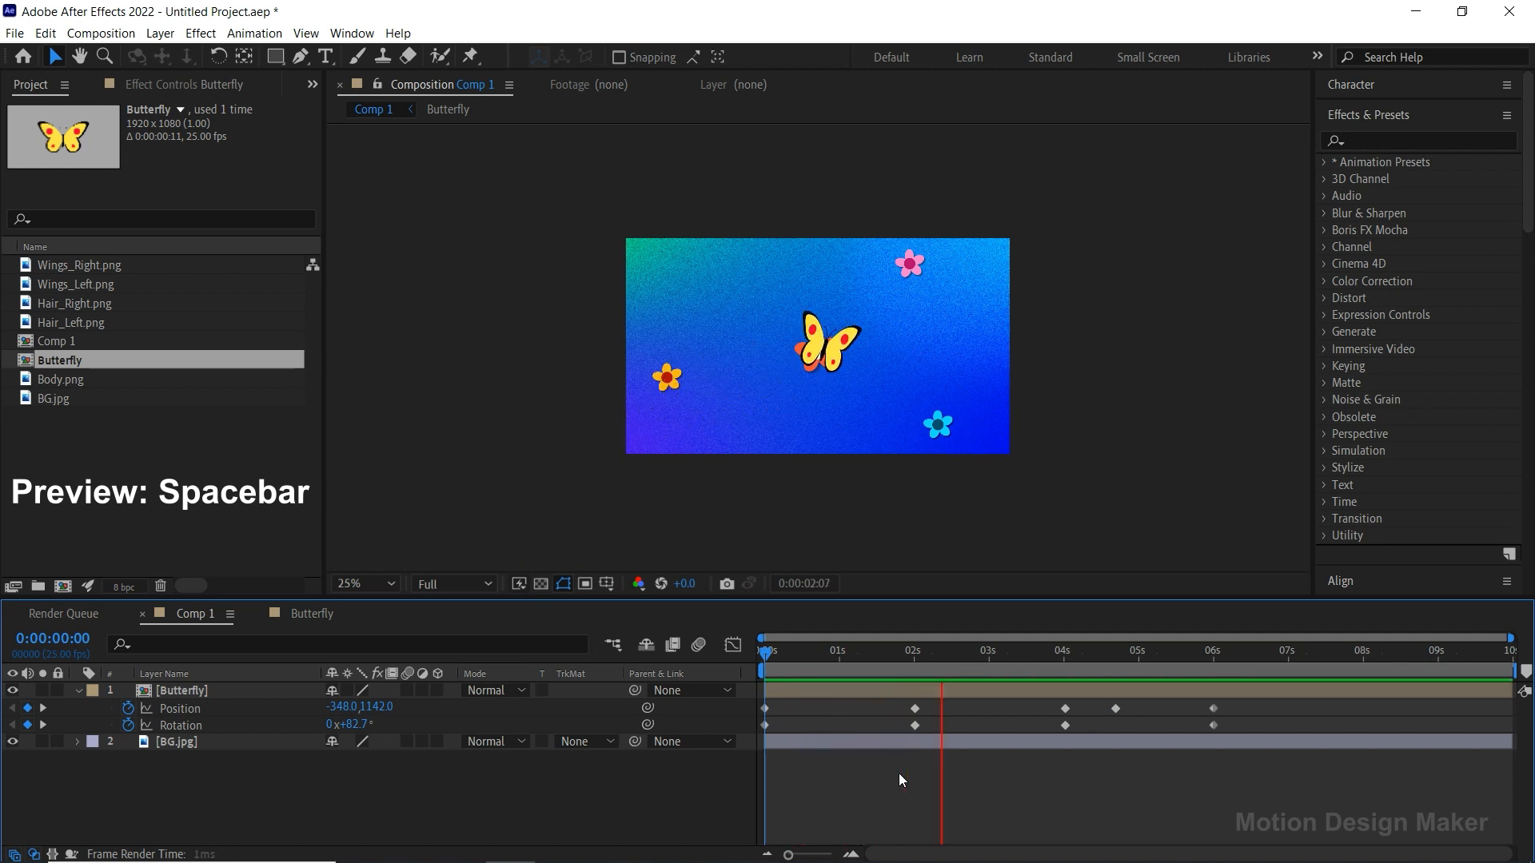
pyautogui.moveTo(1052, 652)
pyautogui.mouseDown()
pyautogui.moveTo(942, 657)
pyautogui.moveTo(1063, 668)
pyautogui.moveTo(1033, 668)
pyautogui.mouseUp()
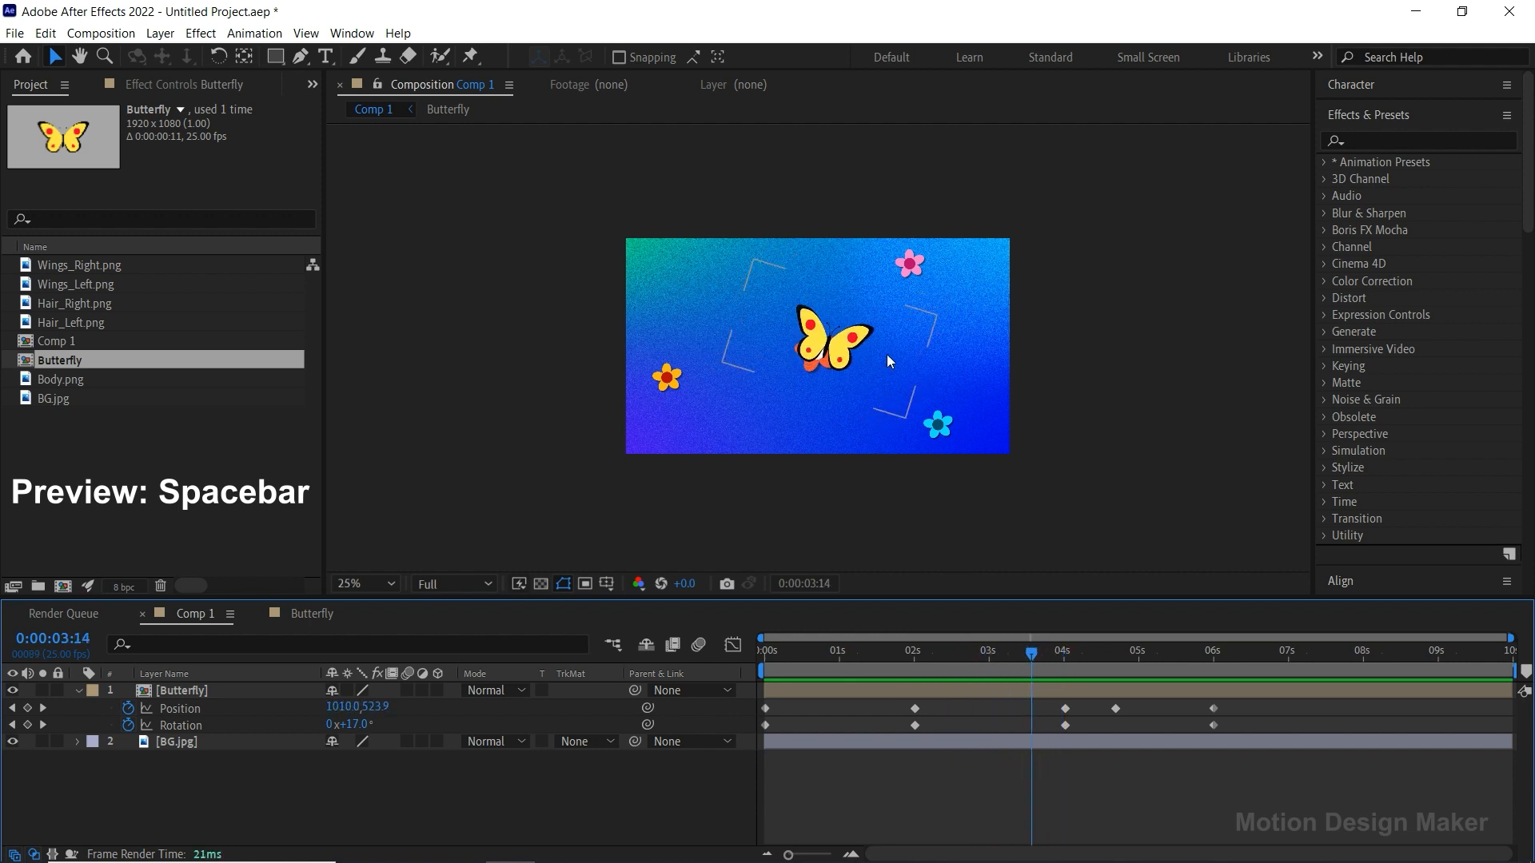
# Step: Zoom in on the flower and pull in the motion path handle of the 4-second Position keyframe to remove the drift while resting
pyautogui.press('z')
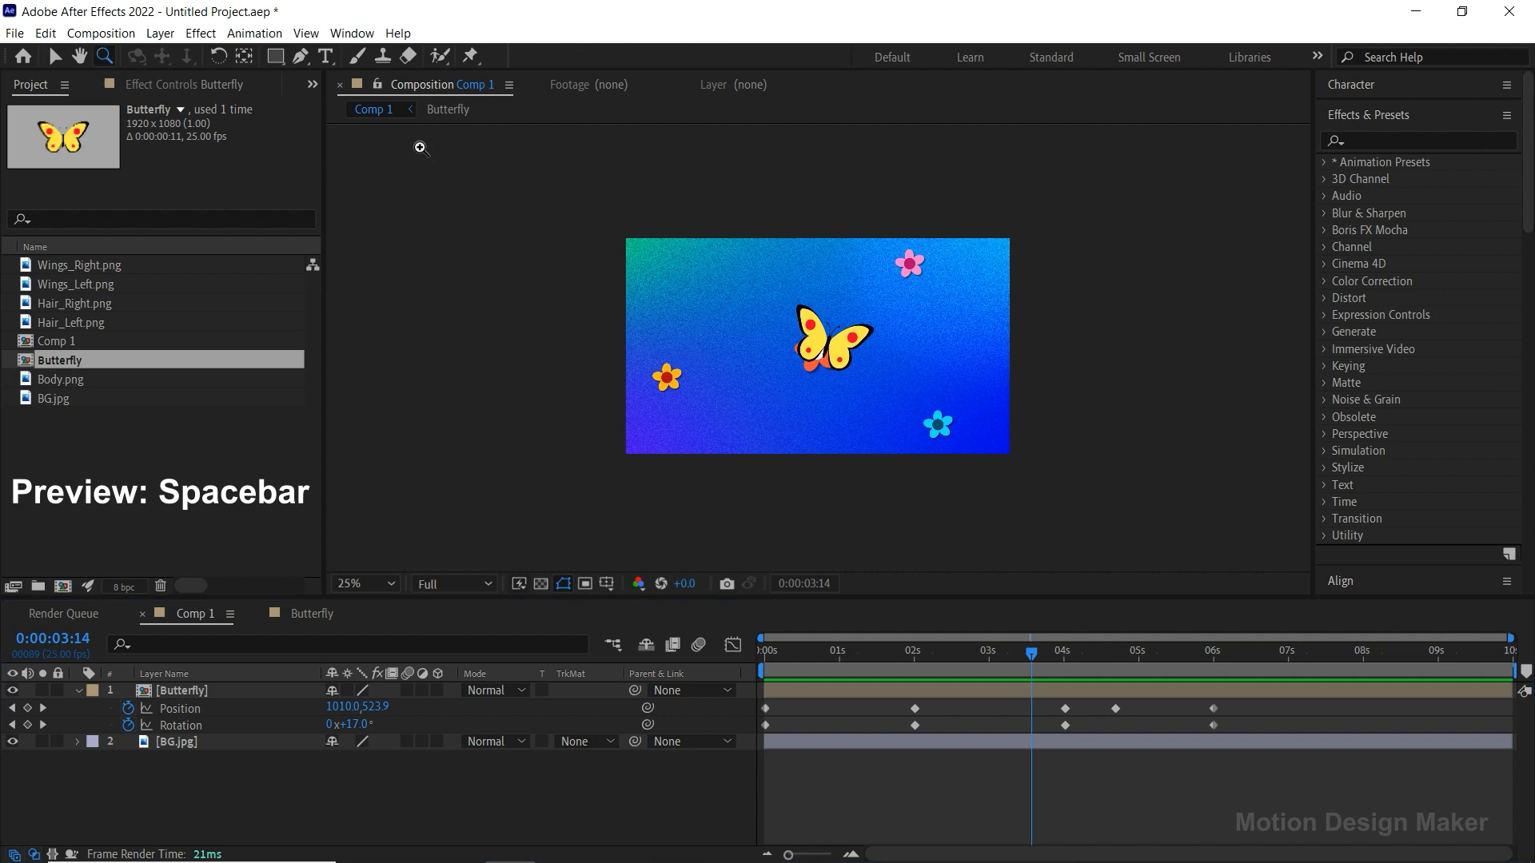
pyautogui.moveTo(781, 290); pyautogui.dragTo(919, 381)
pyautogui.press('v')
pyautogui.moveTo(1032, 656); pyautogui.dragTo(916, 674)
pyautogui.click(921, 686)
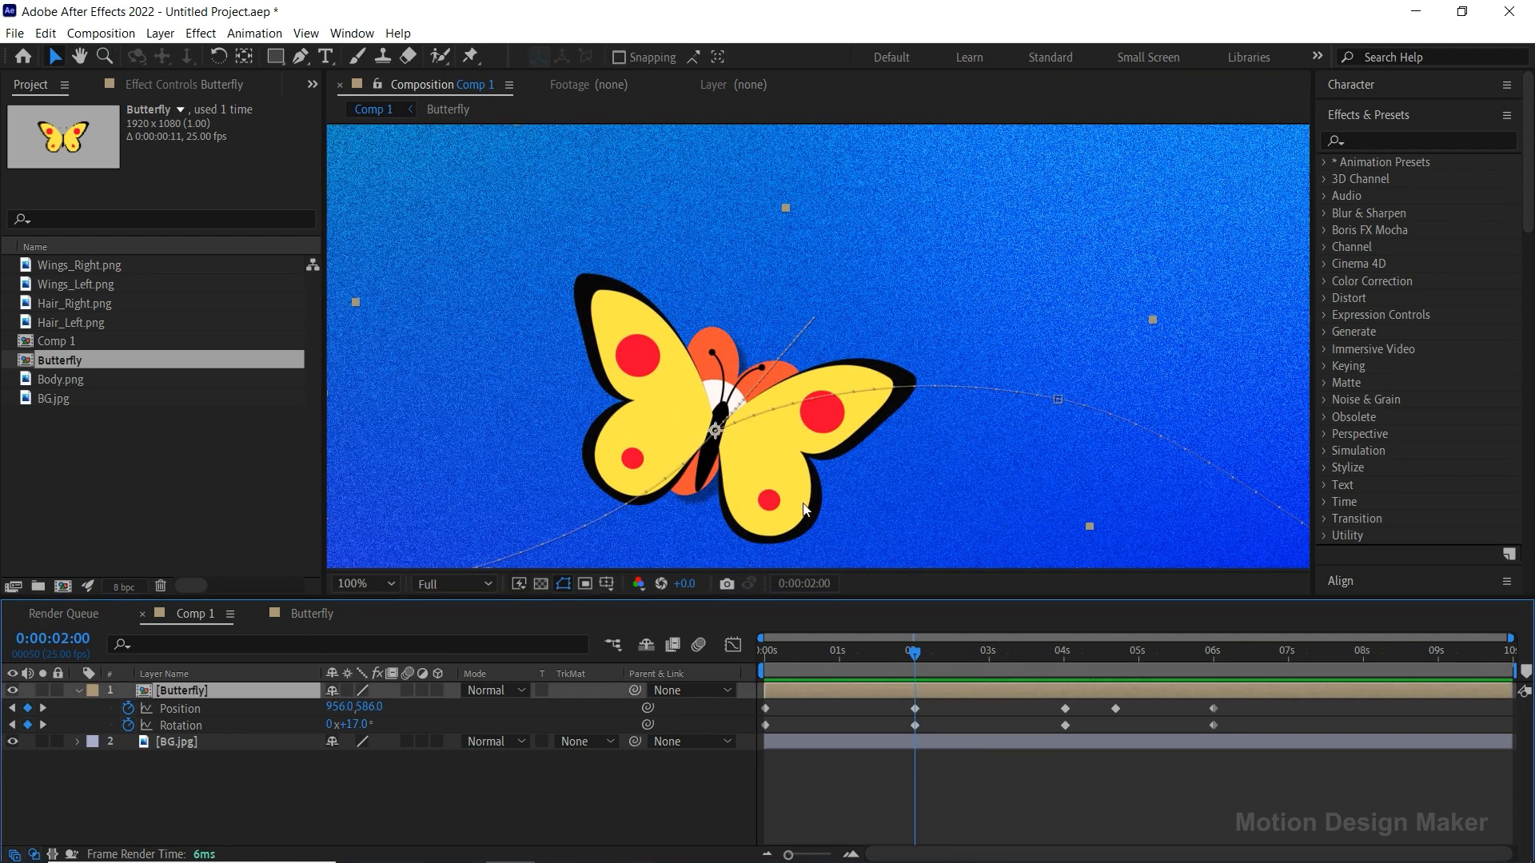
pyautogui.press('k')
pyautogui.click(1066, 708)
pyautogui.moveTo(937, 179); pyautogui.dragTo(742, 406)
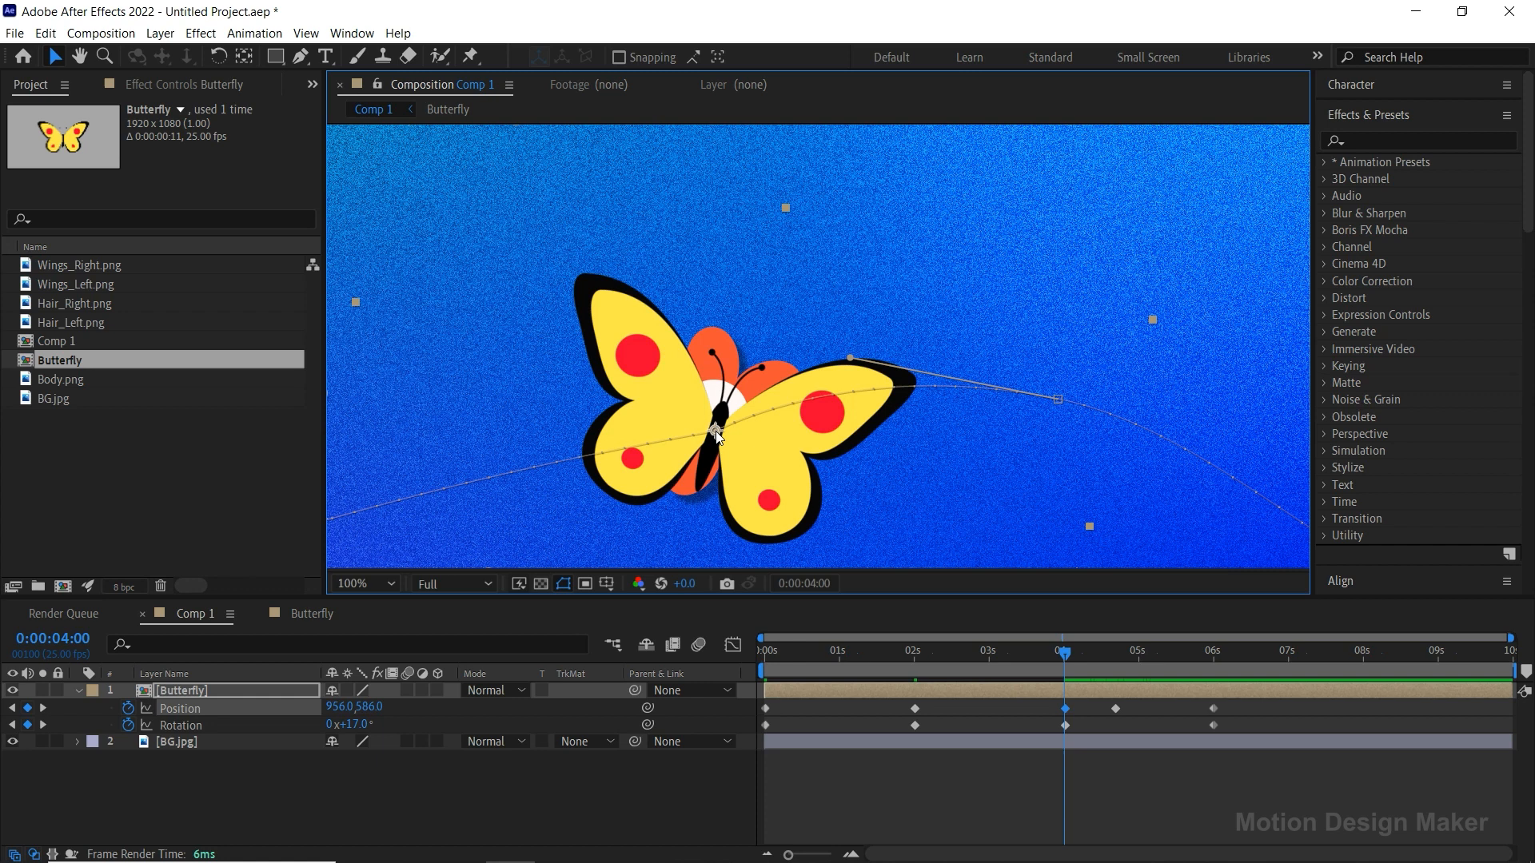
# Step: Add a point to the entry motion path before the flower and lower it to about 554, 775 to curve the approach
pyautogui.scroll(-1, 717, 432)
pyautogui.moveTo(1059, 658); pyautogui.dragTo(846, 688)
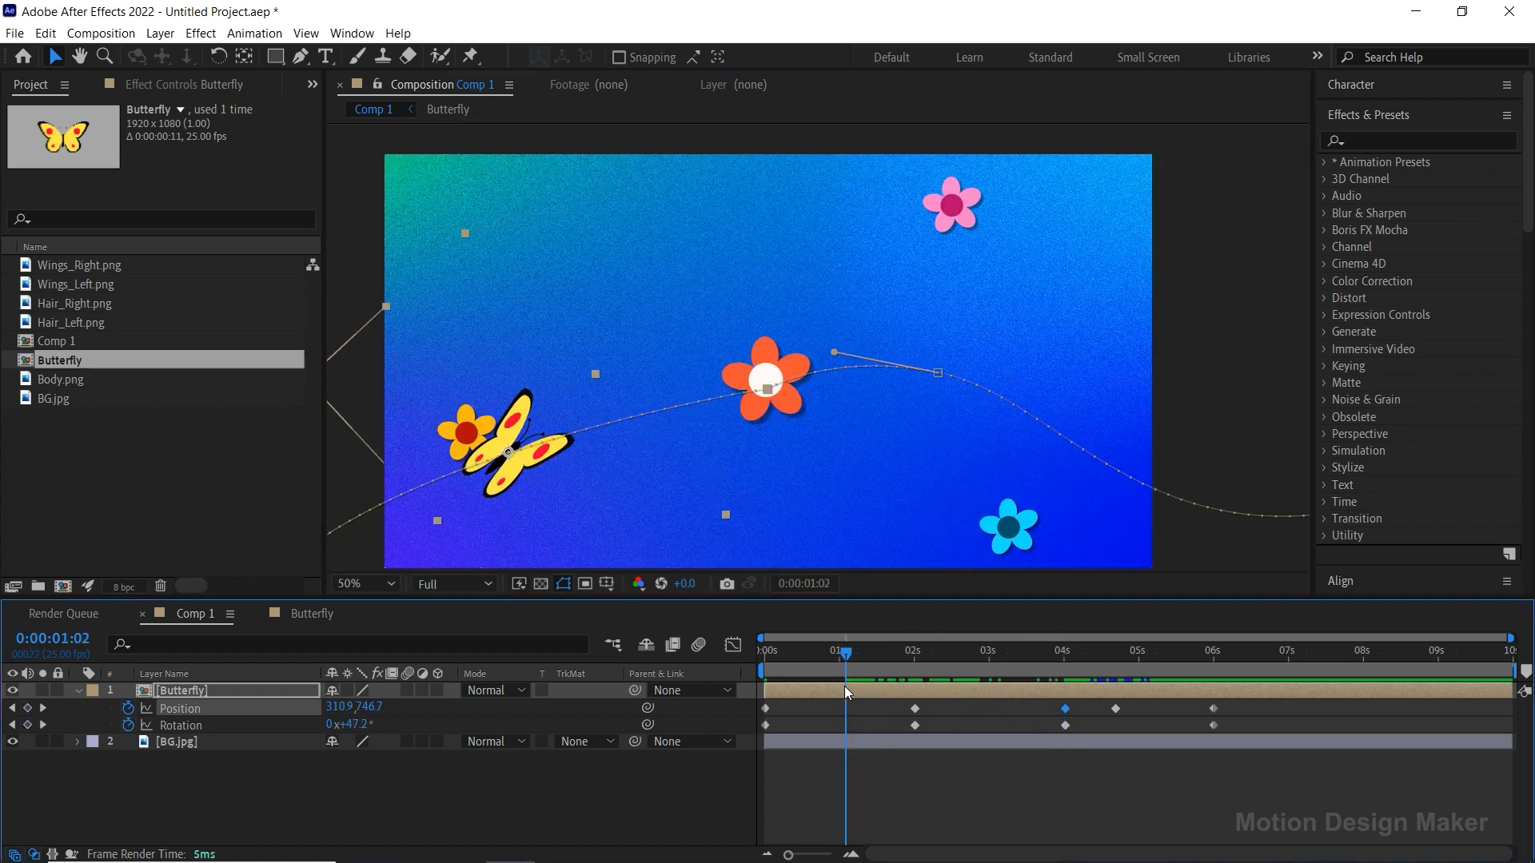
pyautogui.click(300, 58)
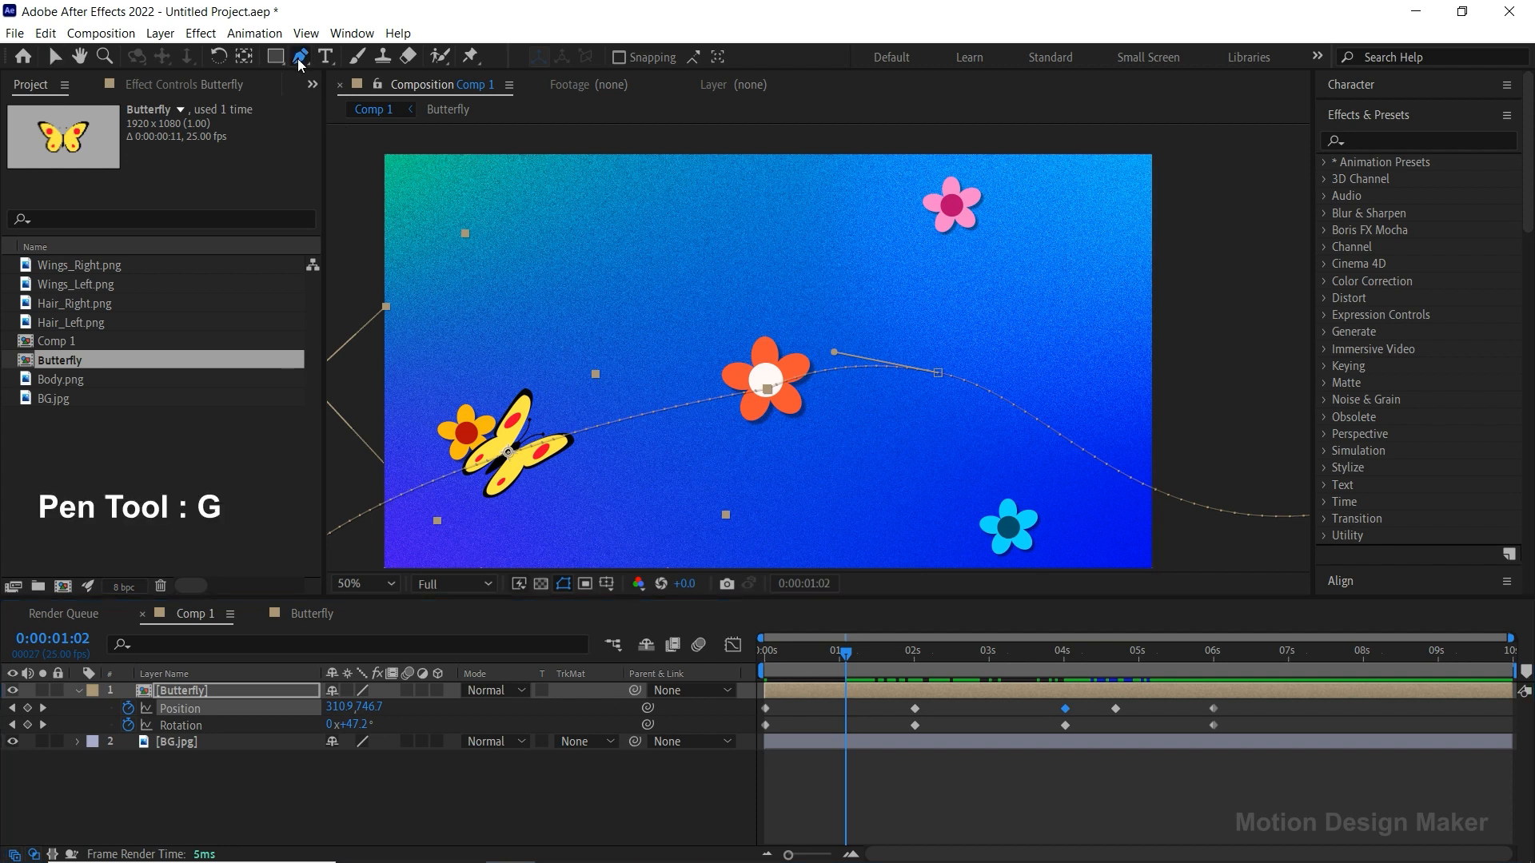
pyautogui.click(610, 425)
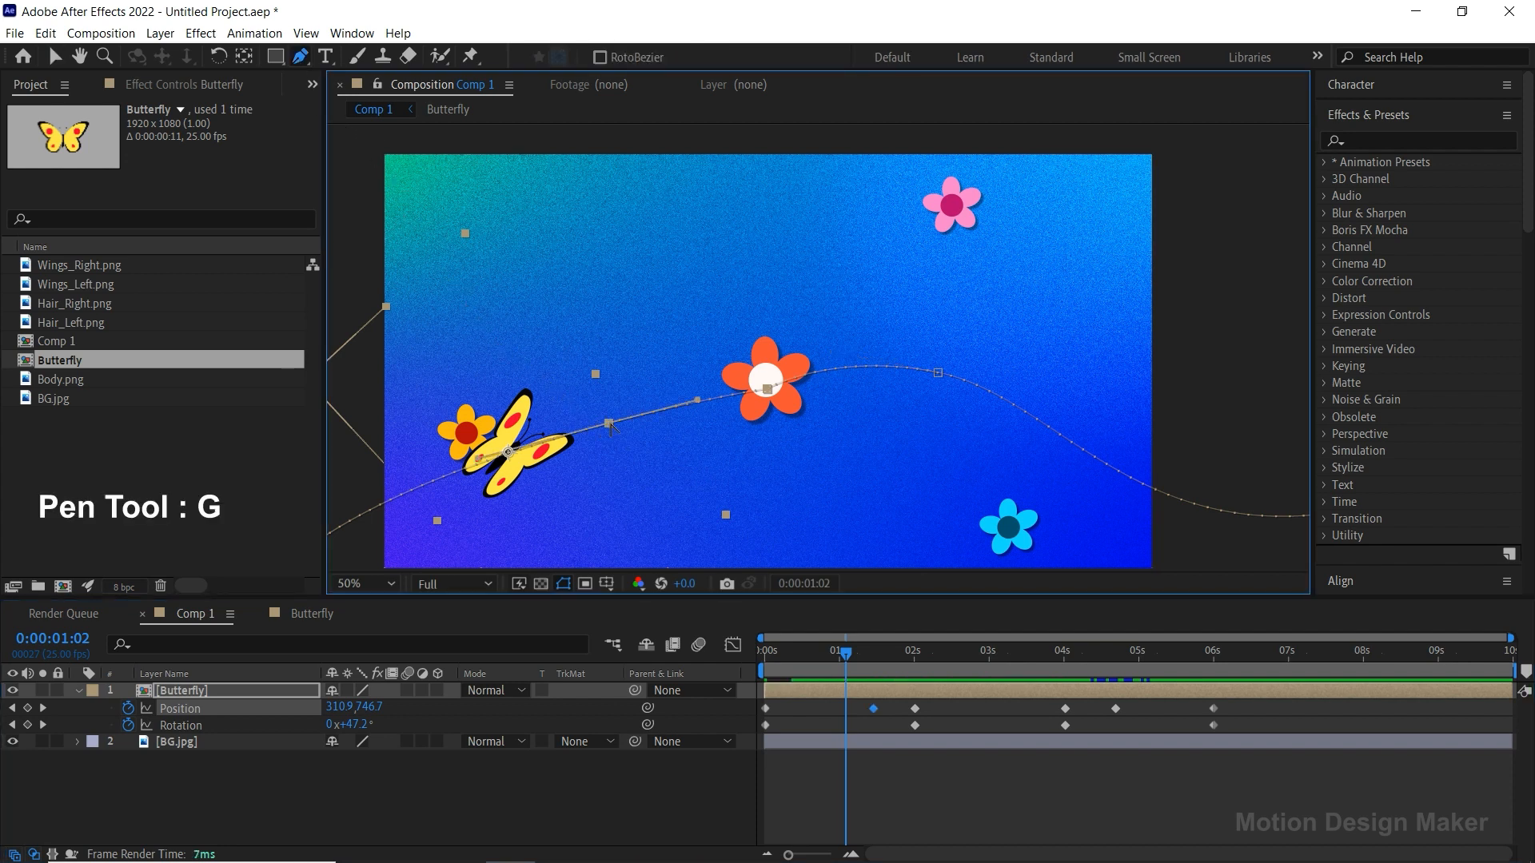
pyautogui.press('v')
pyautogui.moveTo(610, 426); pyautogui.dragTo(607, 466)
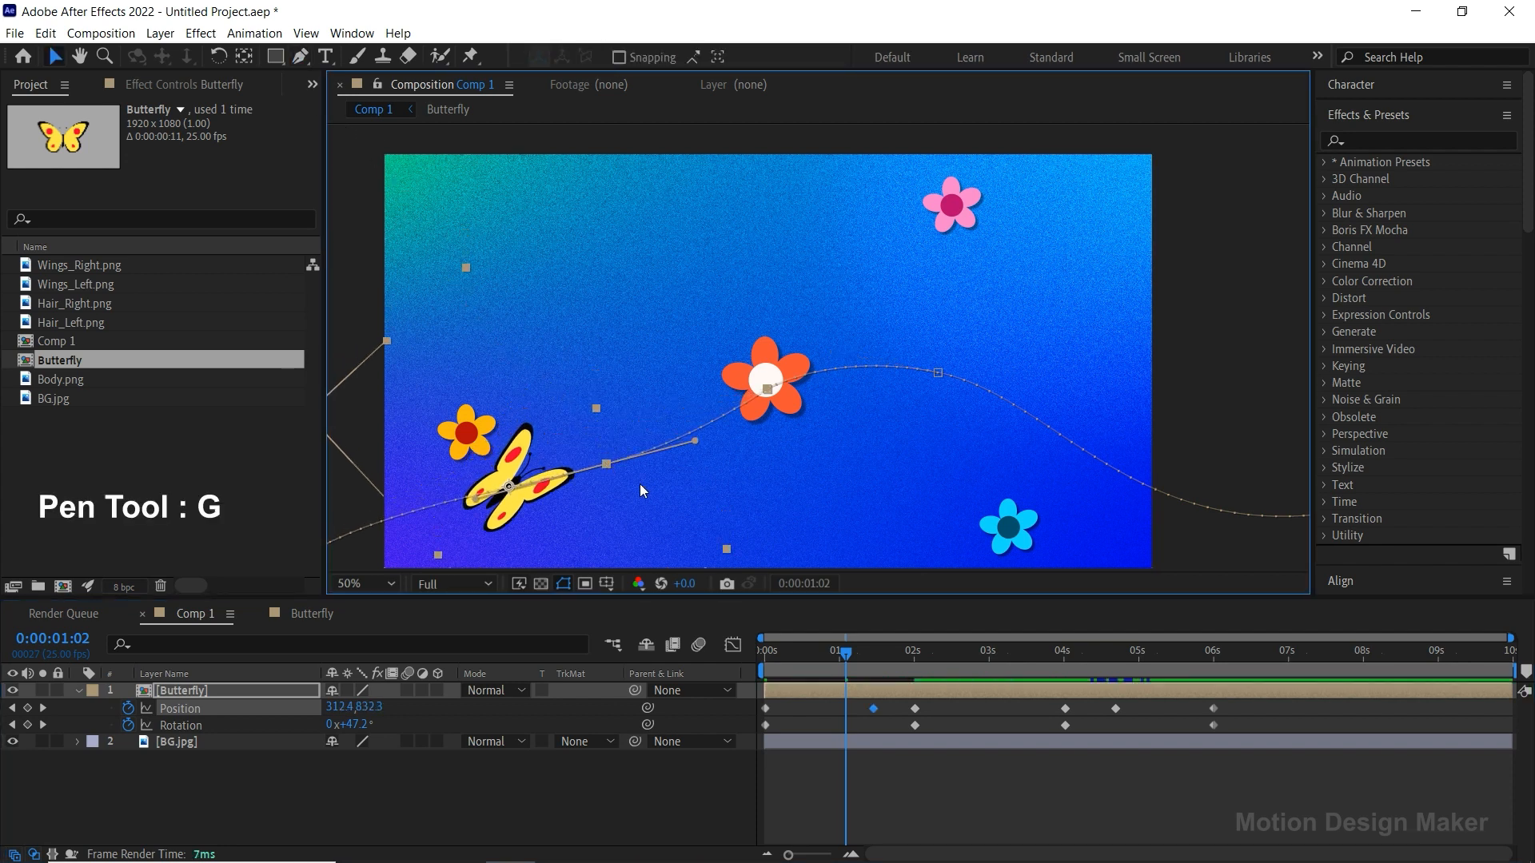
# Step: Rotate the butterfly to about 78.1° at frame 22 and about 72.2° at 0:00:01:11 to follow the entry path
pyautogui.moveTo(853, 655); pyautogui.dragTo(832, 684)
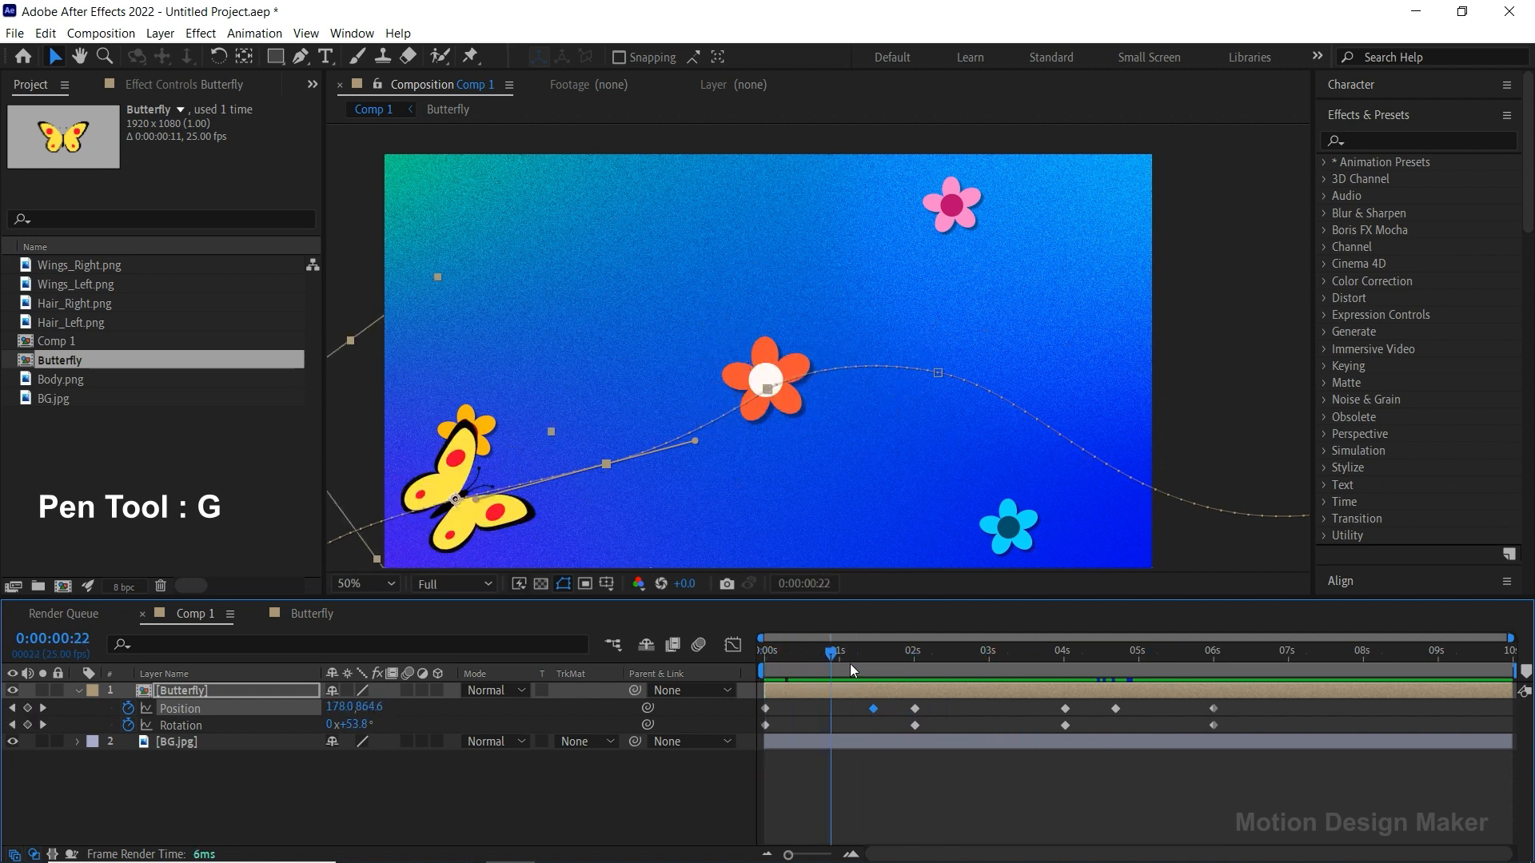
pyautogui.click(392, 580)
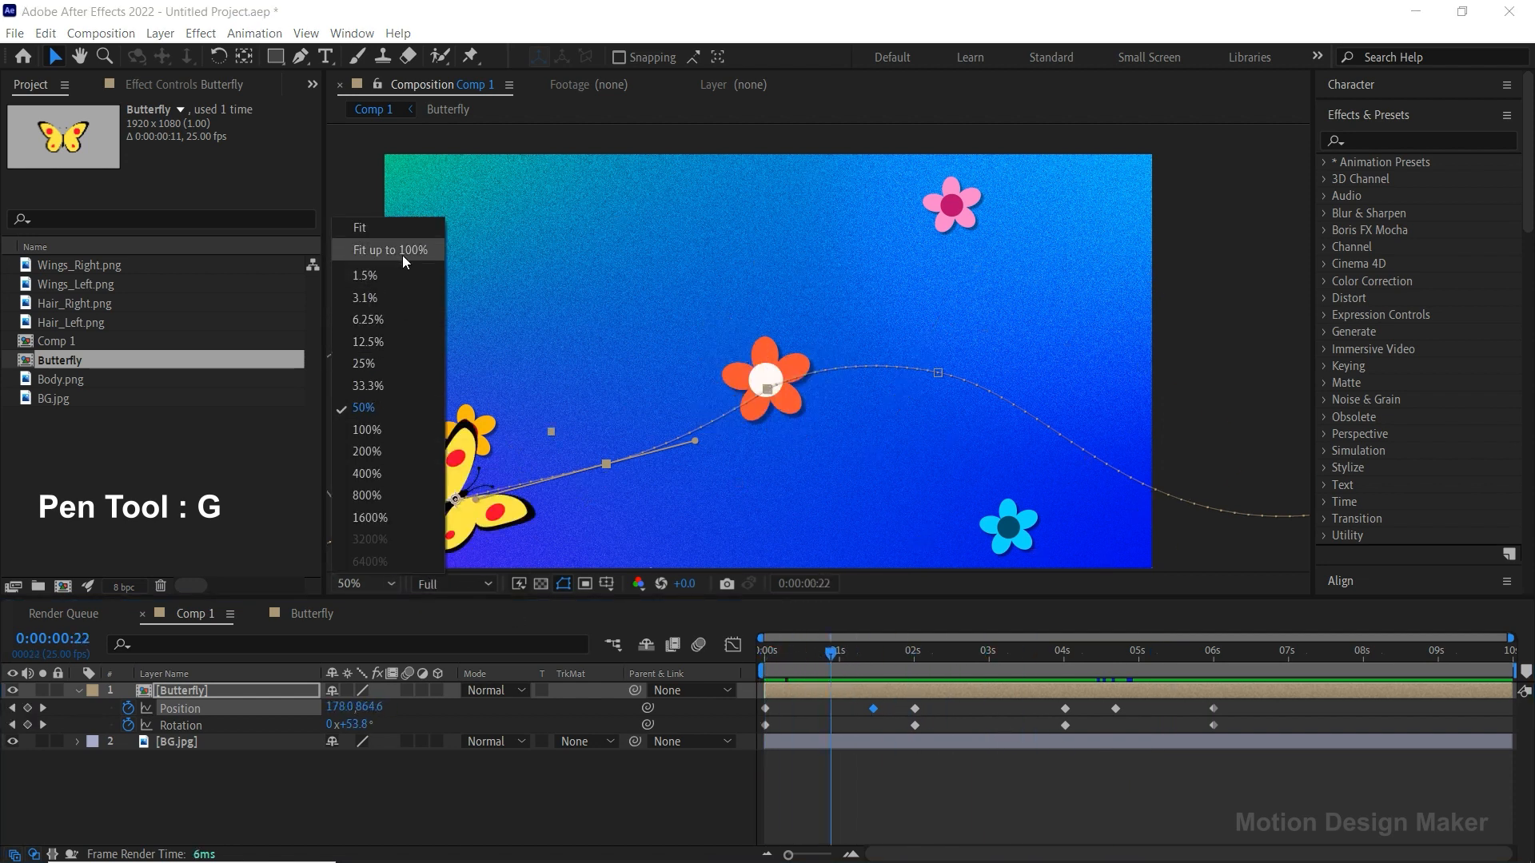
pyautogui.click(399, 234)
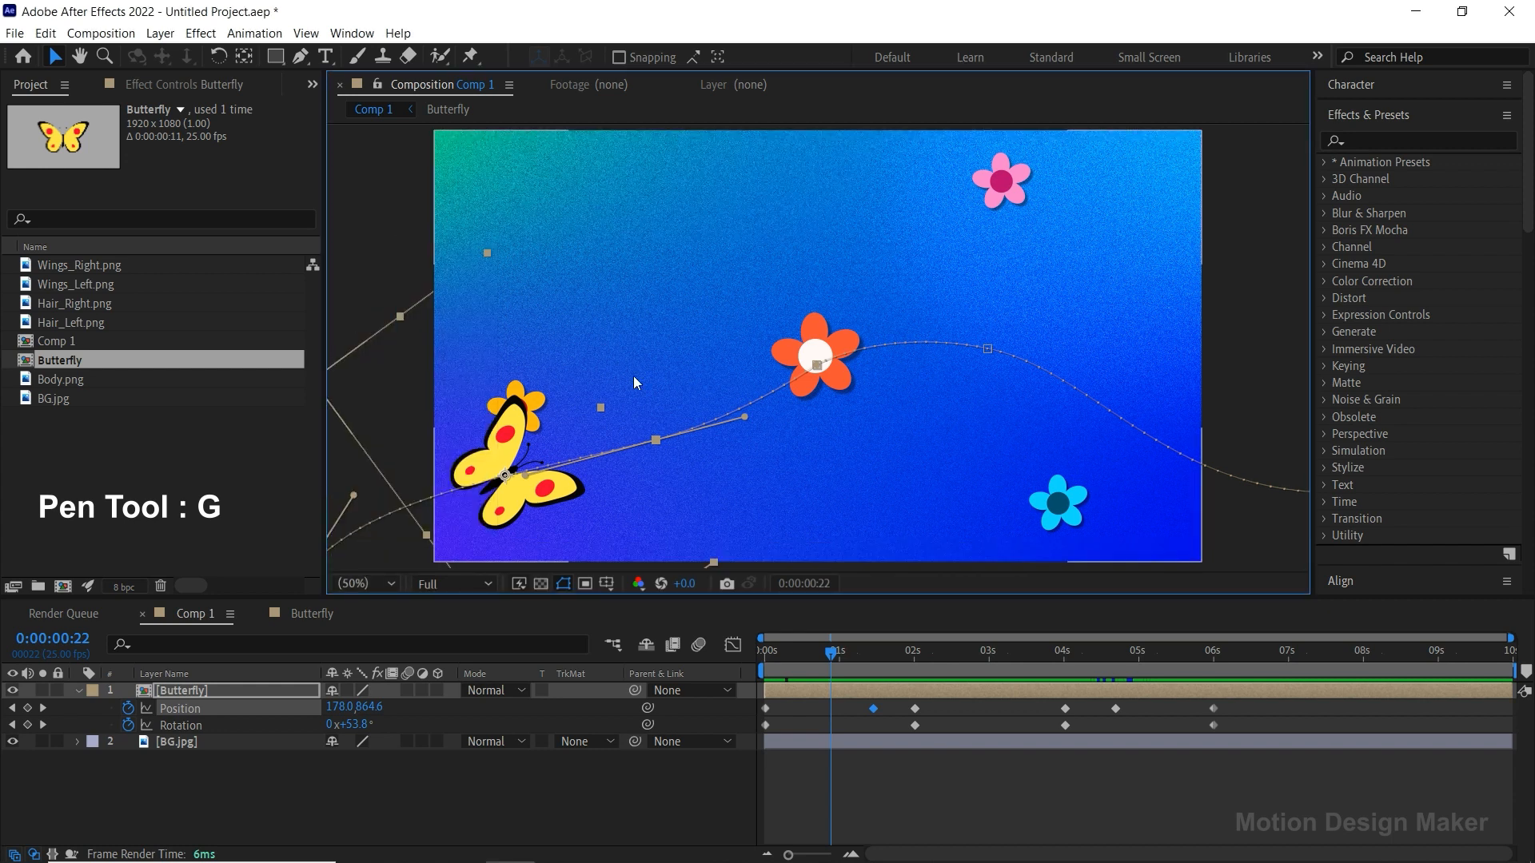
pyautogui.click(831, 775)
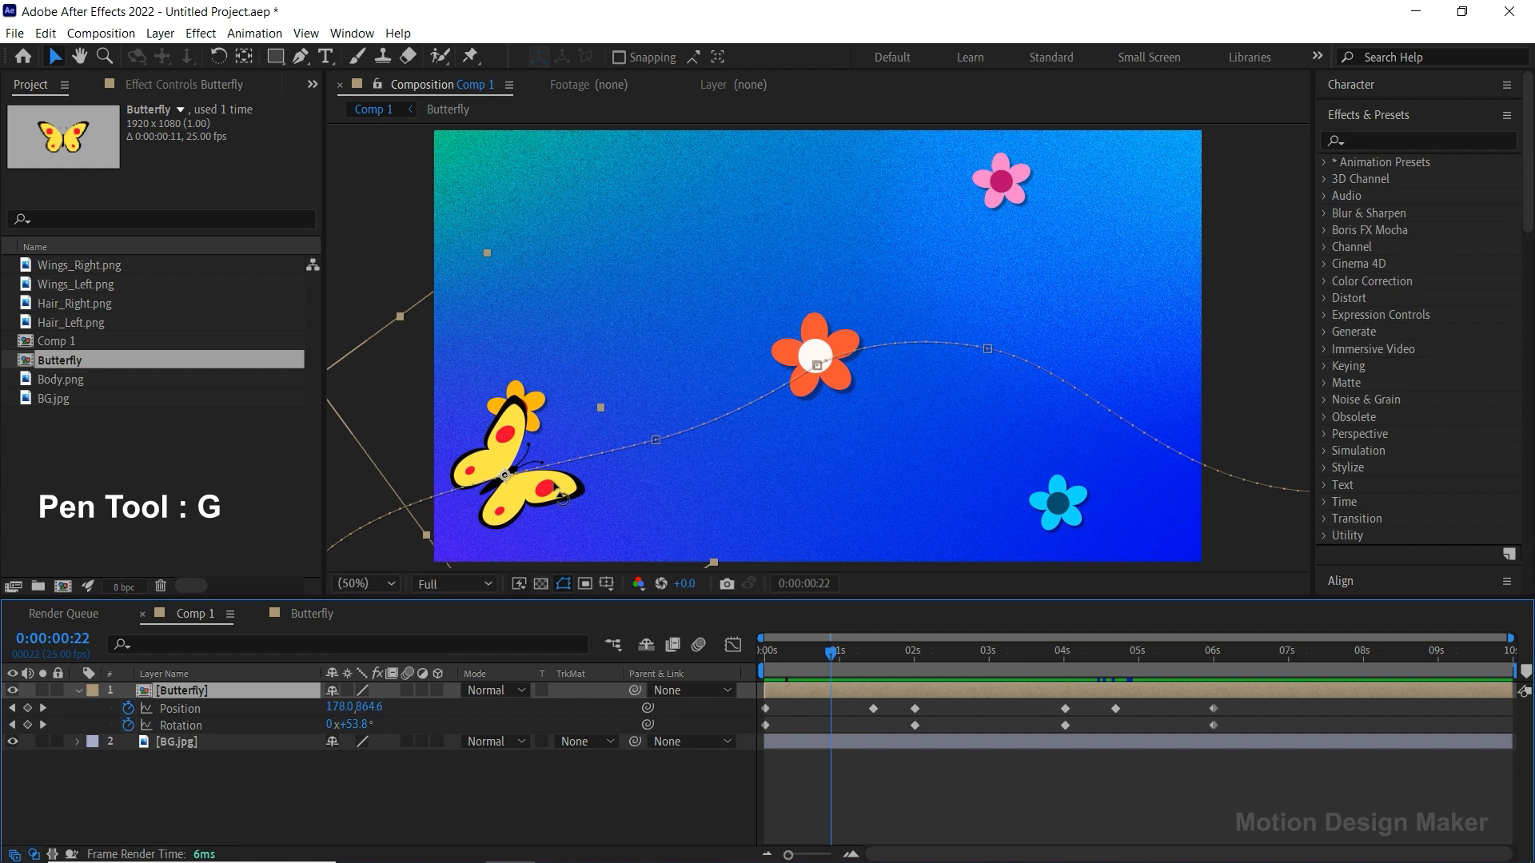
pyautogui.press('w')
pyautogui.moveTo(562, 498); pyautogui.dragTo(564, 523)
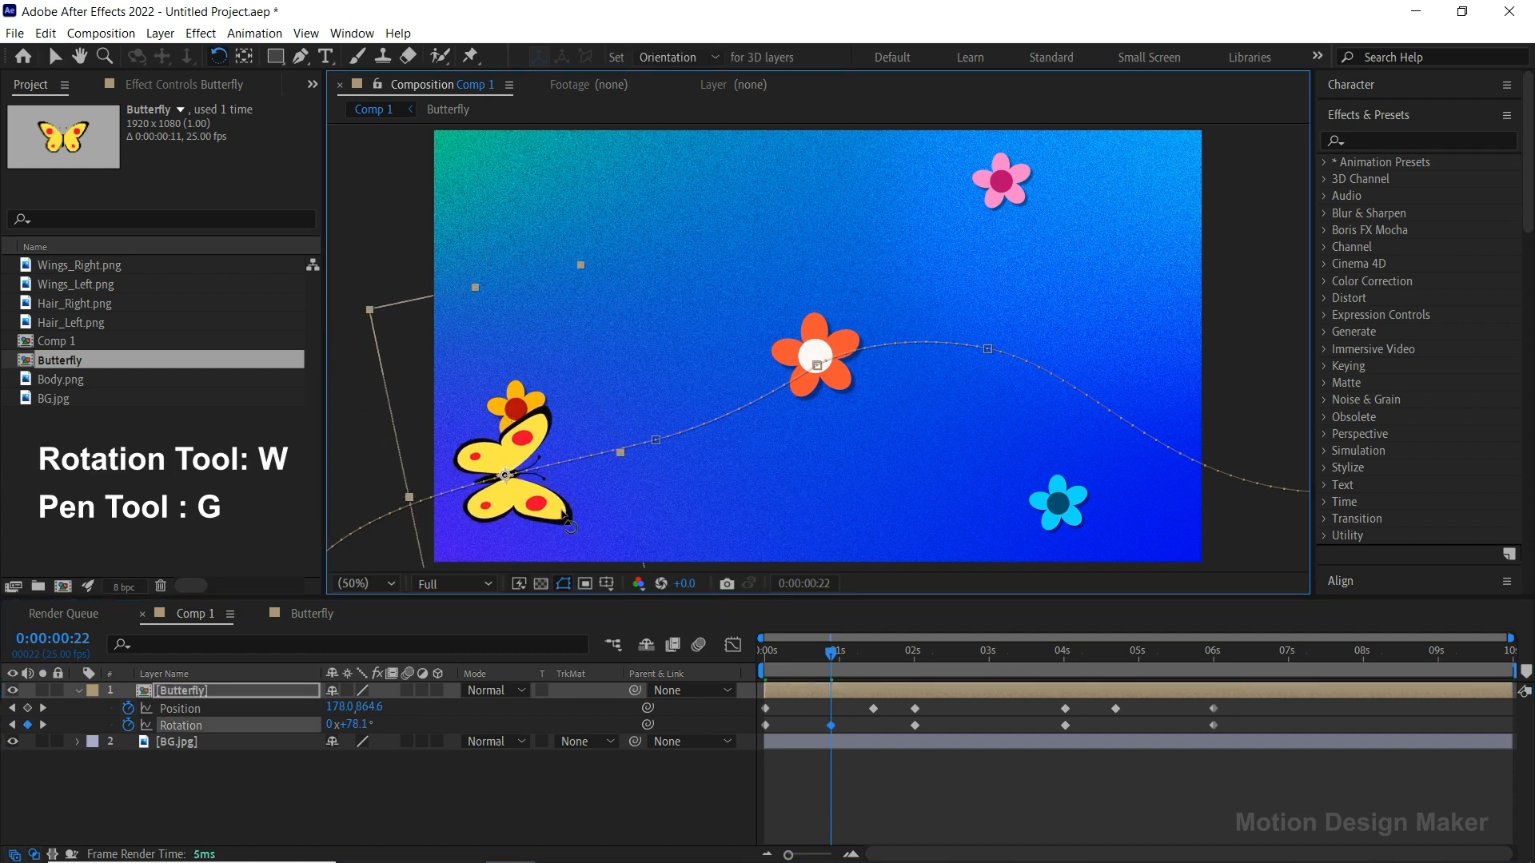
pyautogui.moveTo(831, 652); pyautogui.dragTo(871, 652)
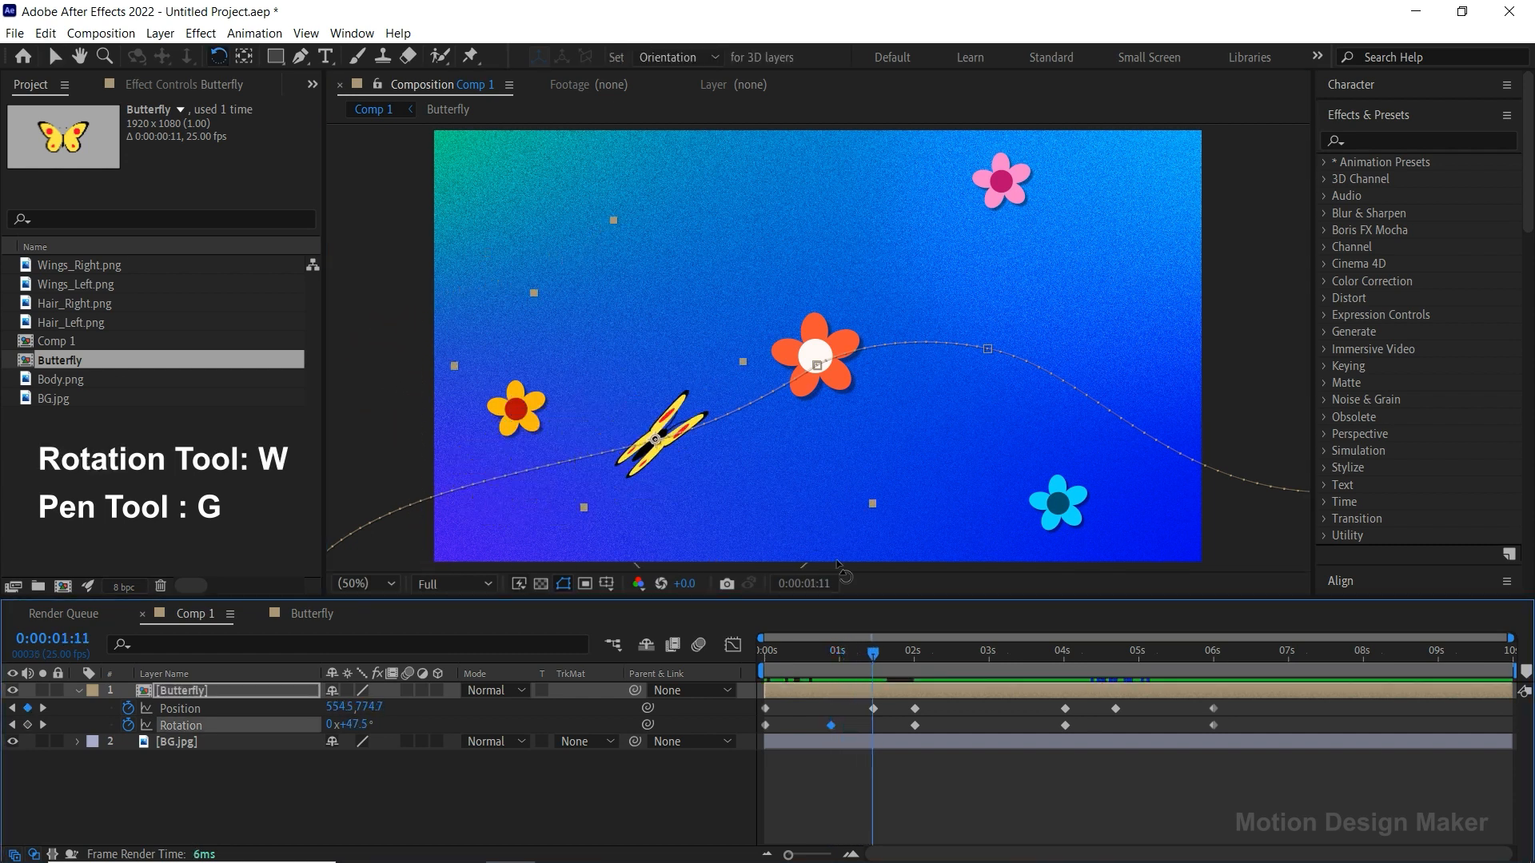
pyautogui.moveTo(699, 435); pyautogui.dragTo(706, 467)
# Step: Apply Easy Ease to the butterfly's Position keyframes at 2 and 4 seconds
pyautogui.moveTo(1077, 704); pyautogui.dragTo(1035, 711)
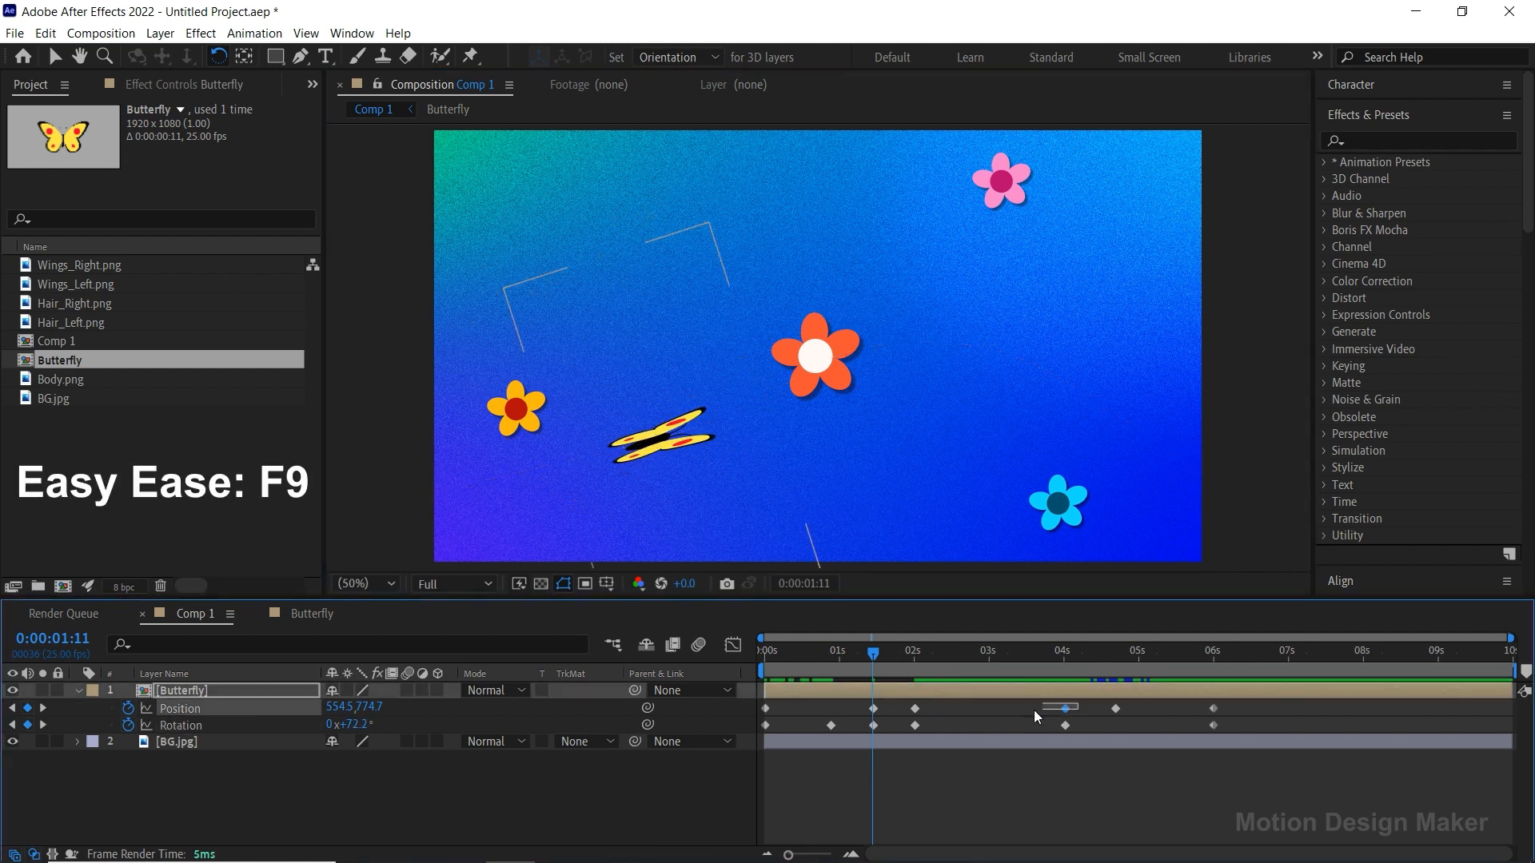
pyautogui.moveTo(913, 714); pyautogui.dragTo(908, 717)
pyautogui.rightClick(918, 713)
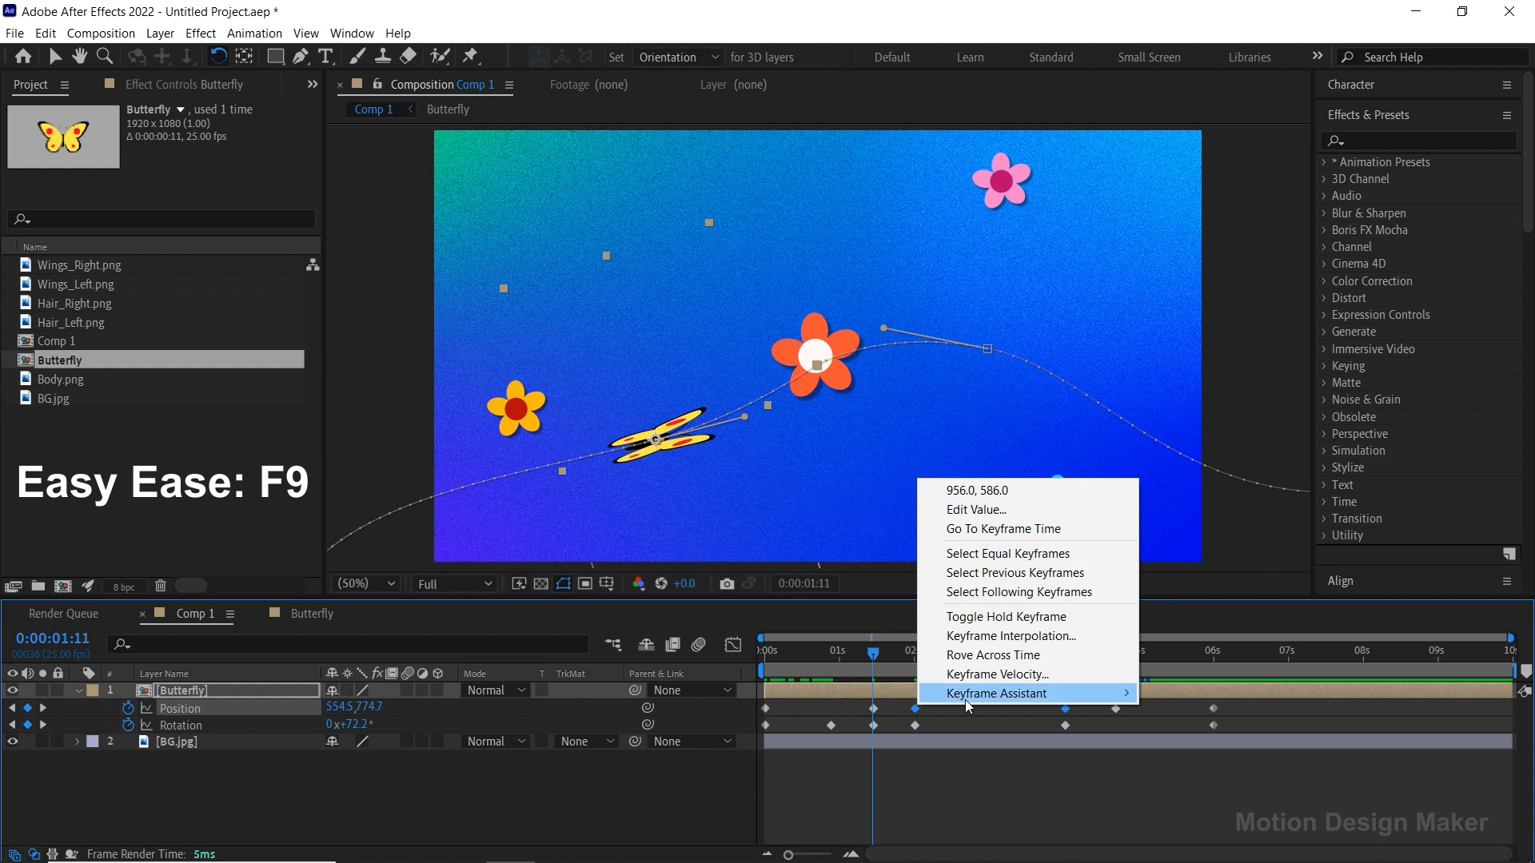
pyautogui.moveTo(981, 694)
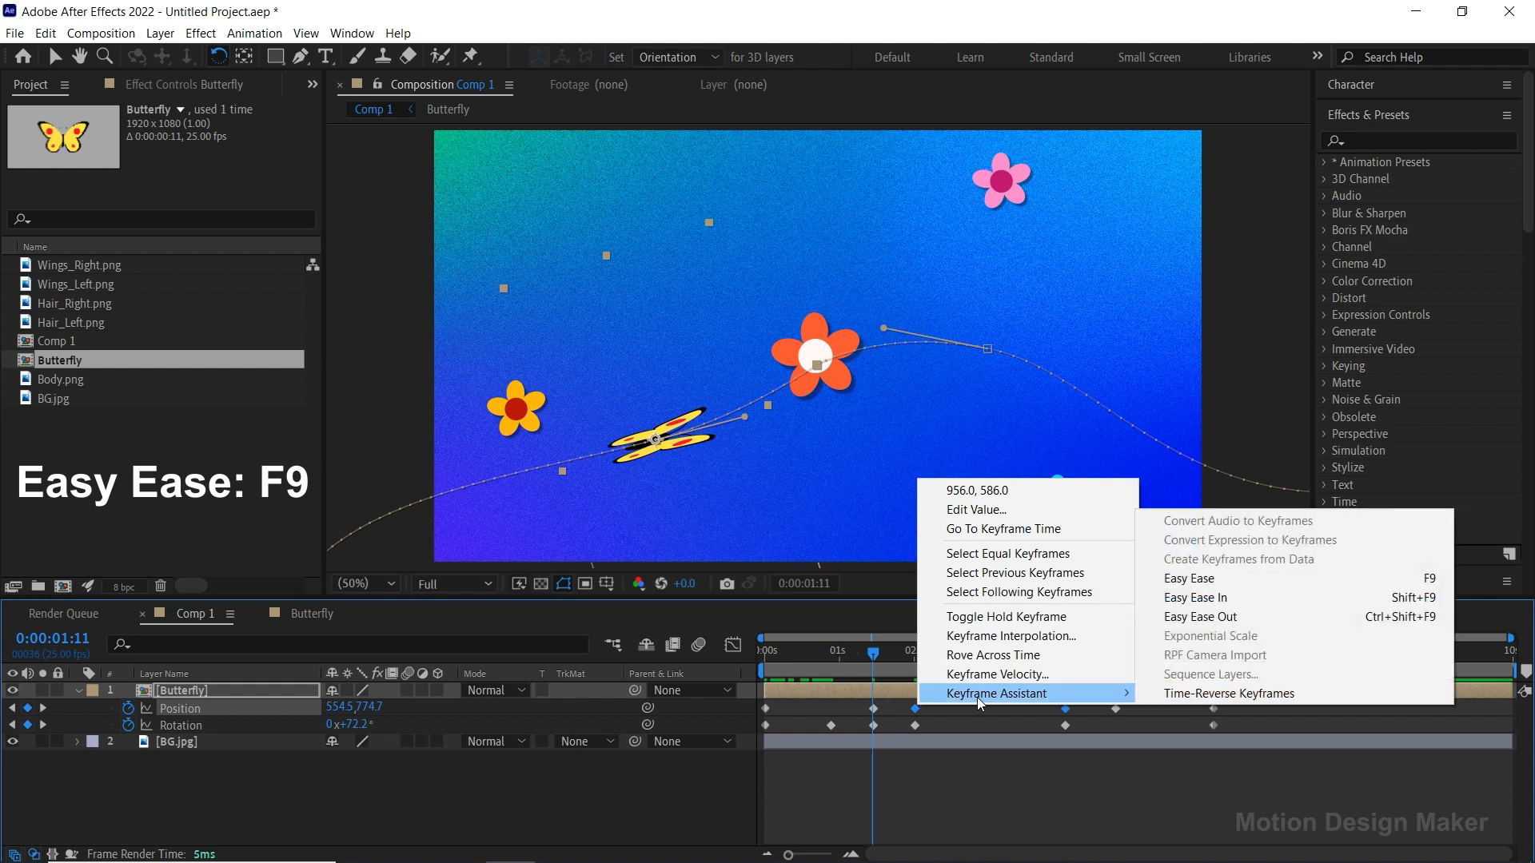
pyautogui.click(1288, 588)
pyautogui.click(1062, 772)
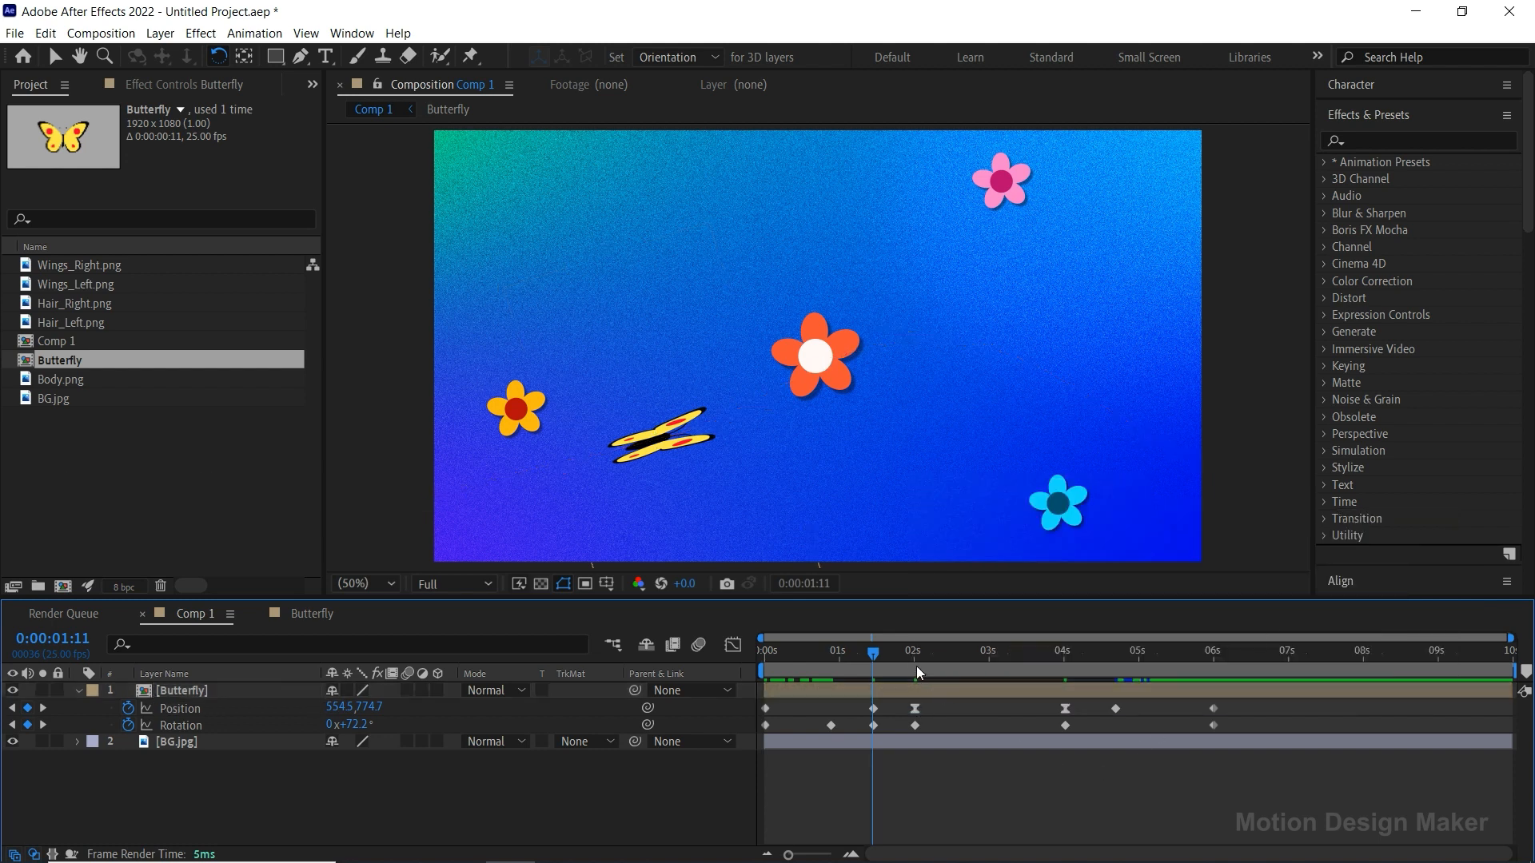
# Step: Preview the approach to the flower and move the mid-entry Position keyframe earlier, to about 1.2 seconds
pyautogui.press('space')
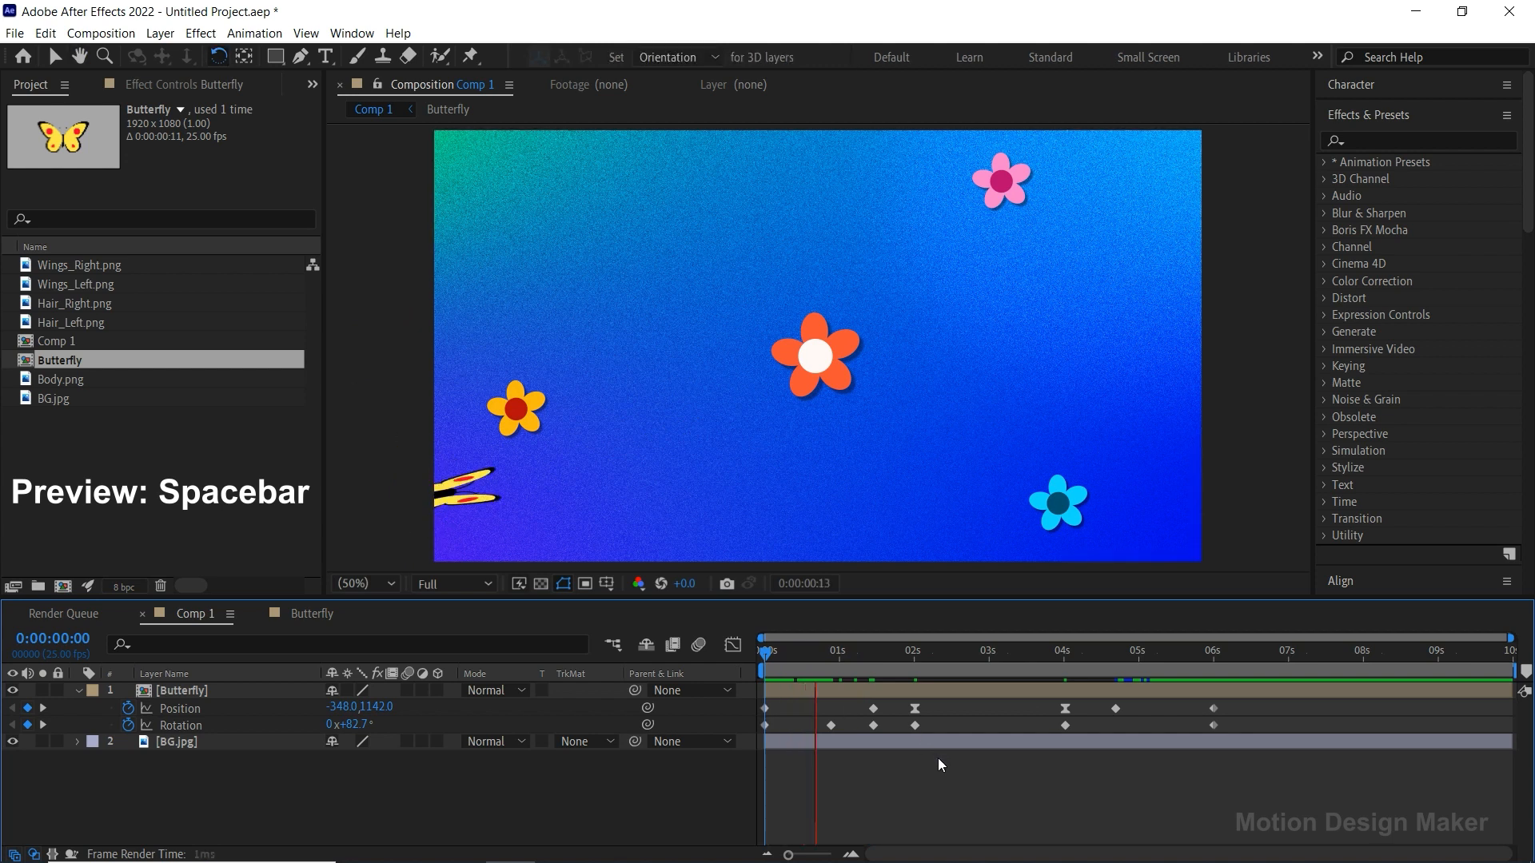
pyautogui.click(819, 678)
pyautogui.press('space')
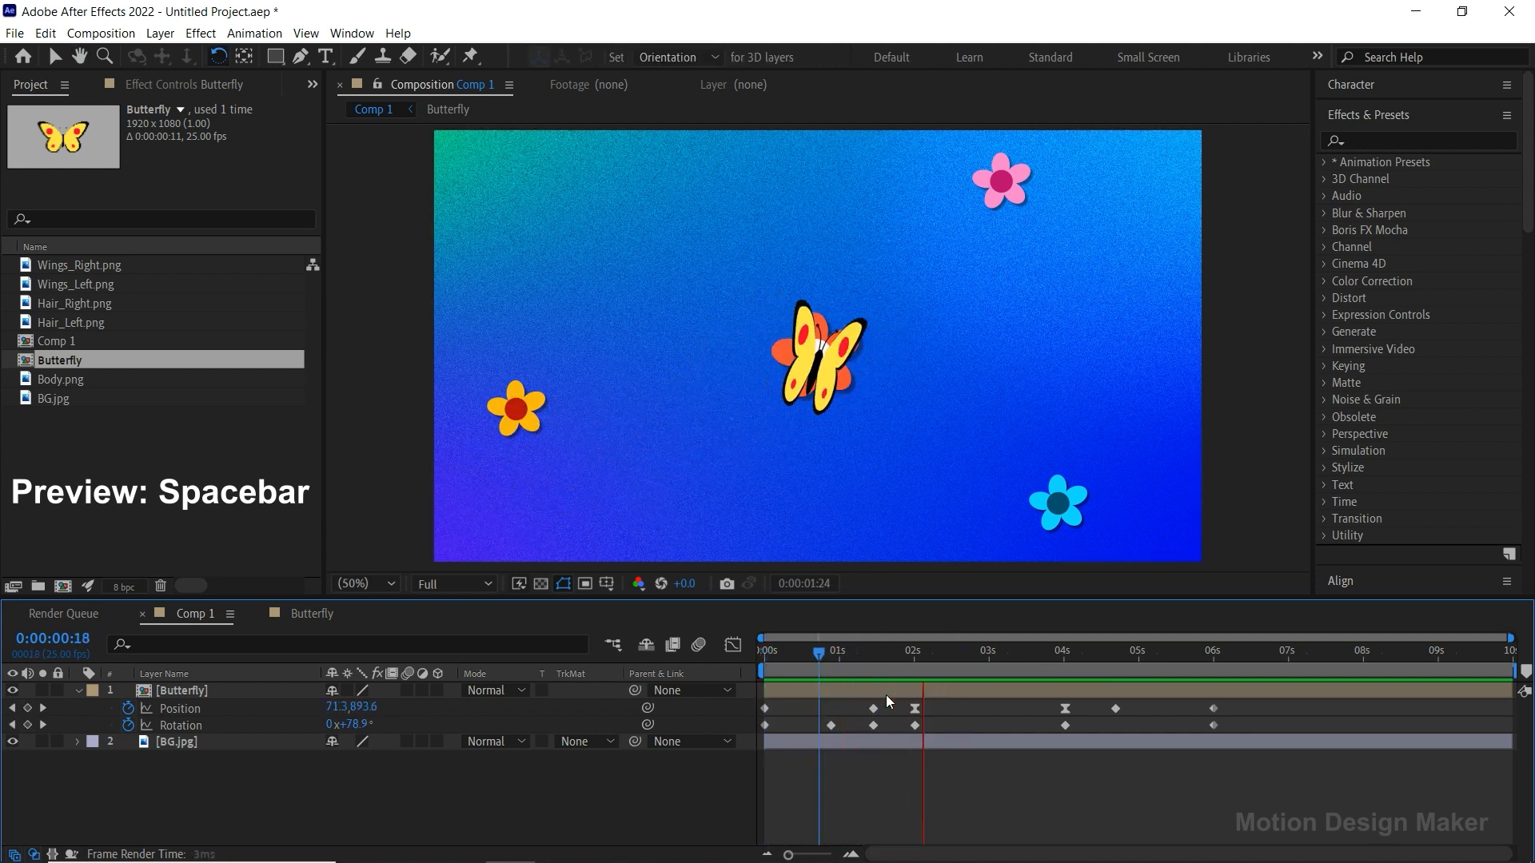
pyautogui.click(871, 692)
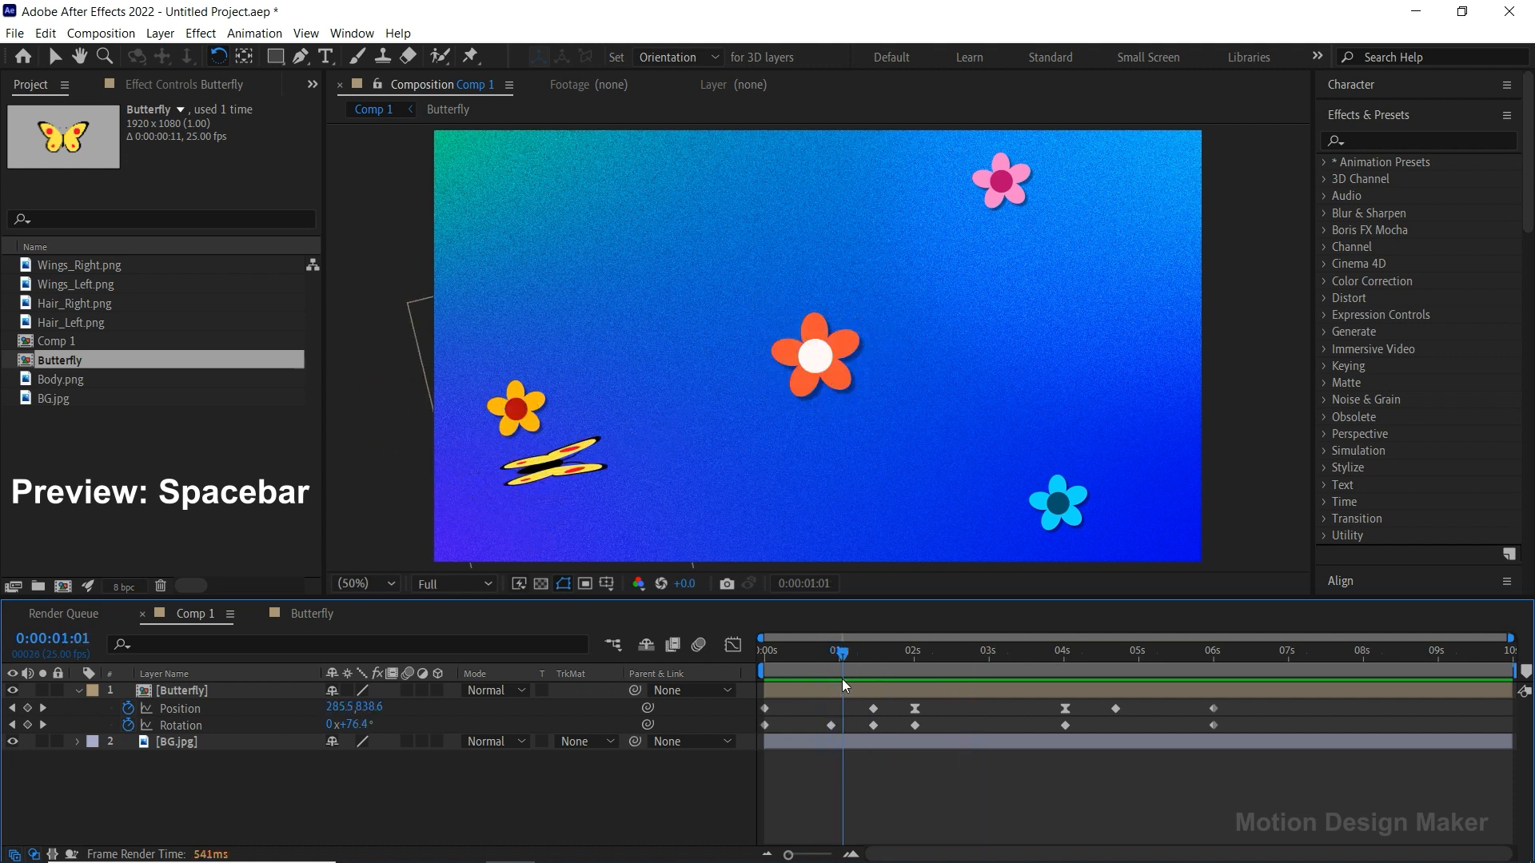
pyautogui.moveTo(872, 693); pyautogui.dragTo(862, 709)
pyautogui.moveTo(879, 651); pyautogui.dragTo(767, 655)
pyautogui.press('space')
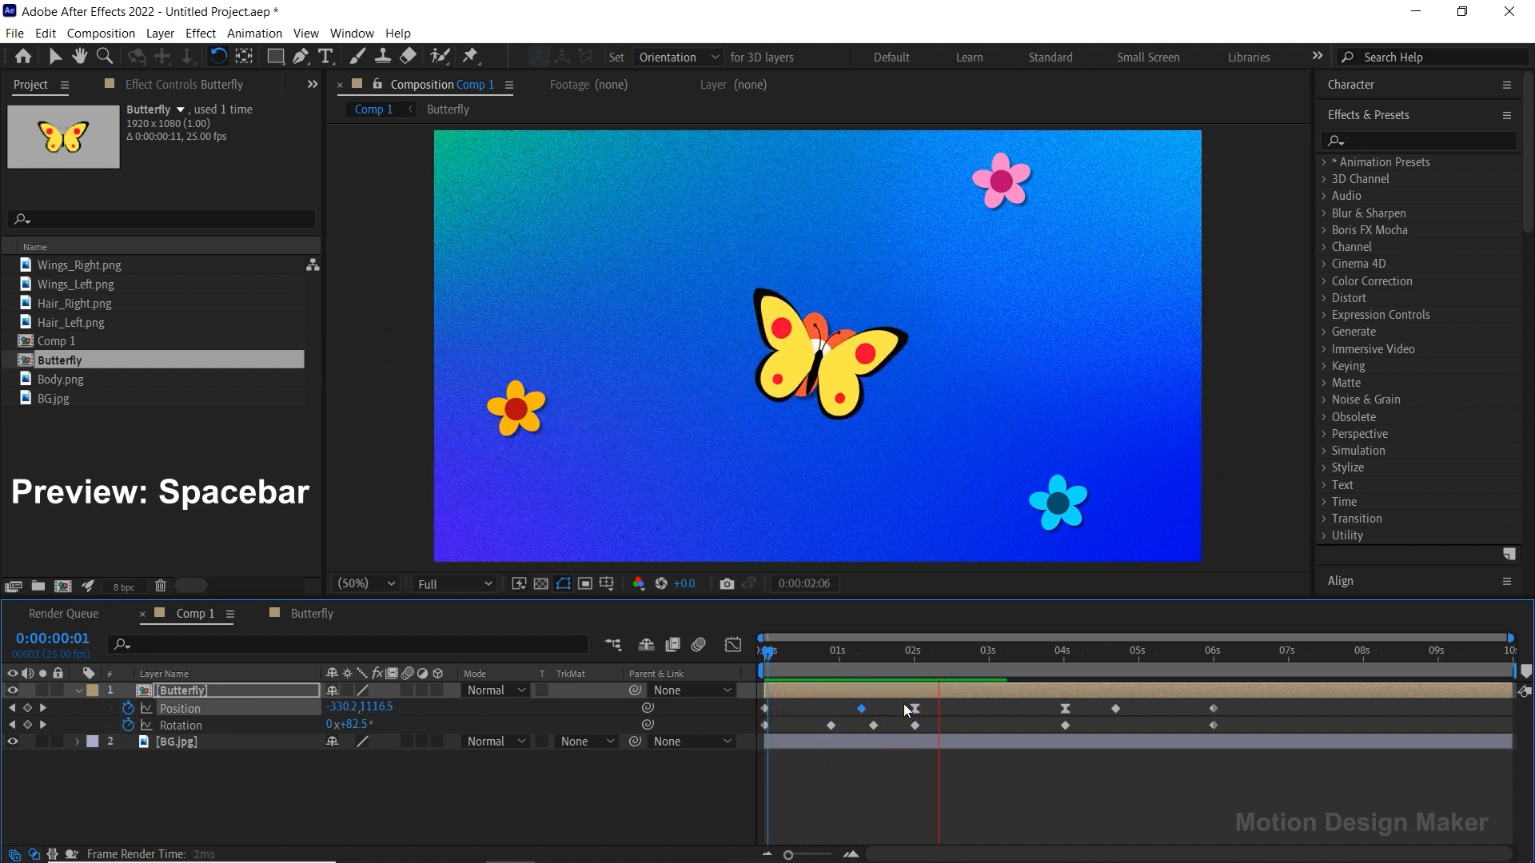
pyautogui.moveTo(862, 710); pyautogui.dragTo(853, 709)
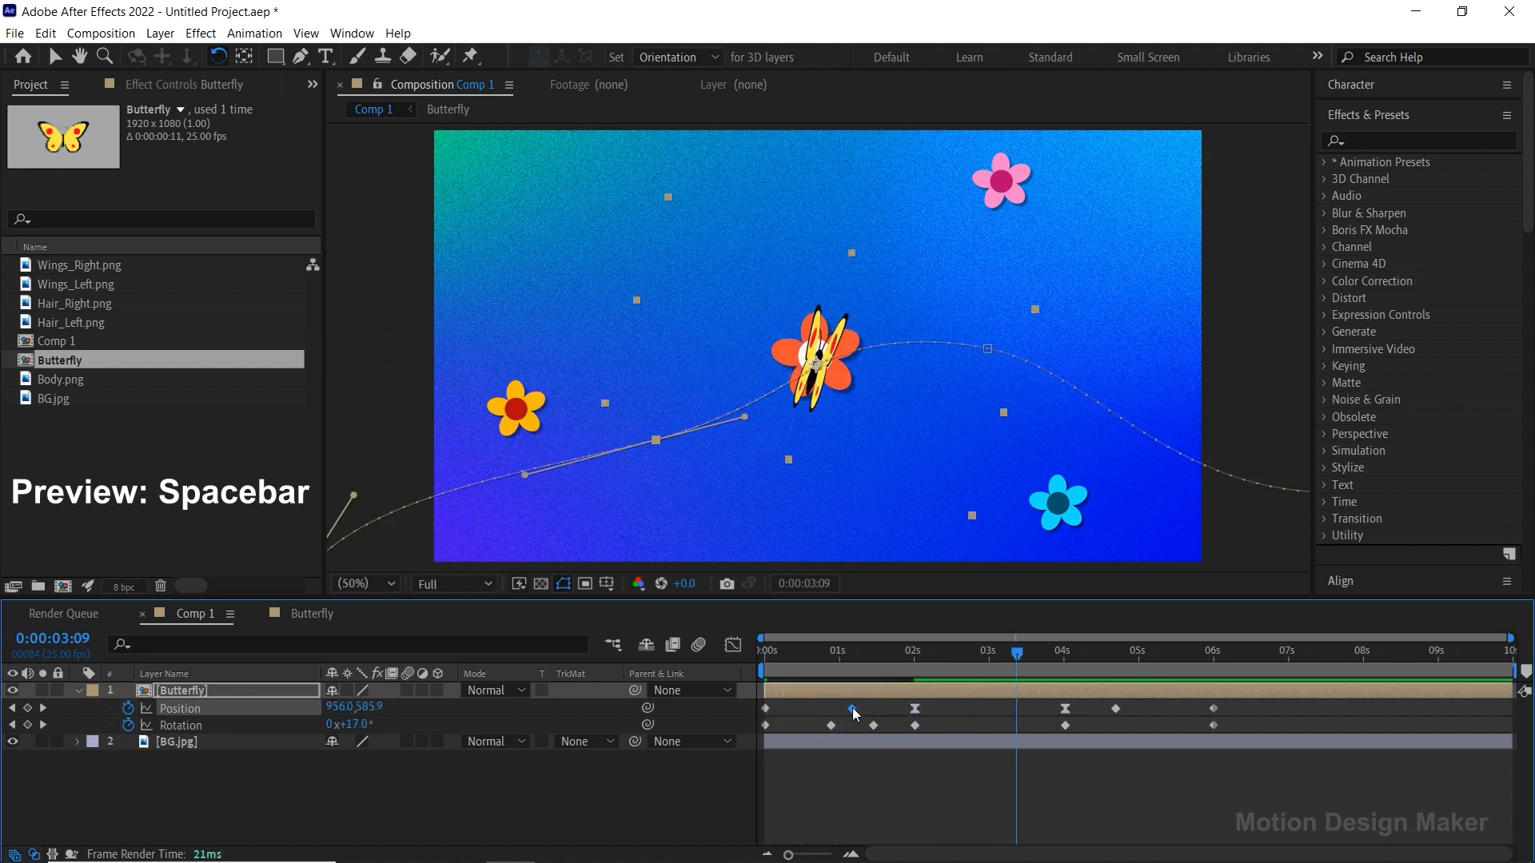
pyautogui.press('space')
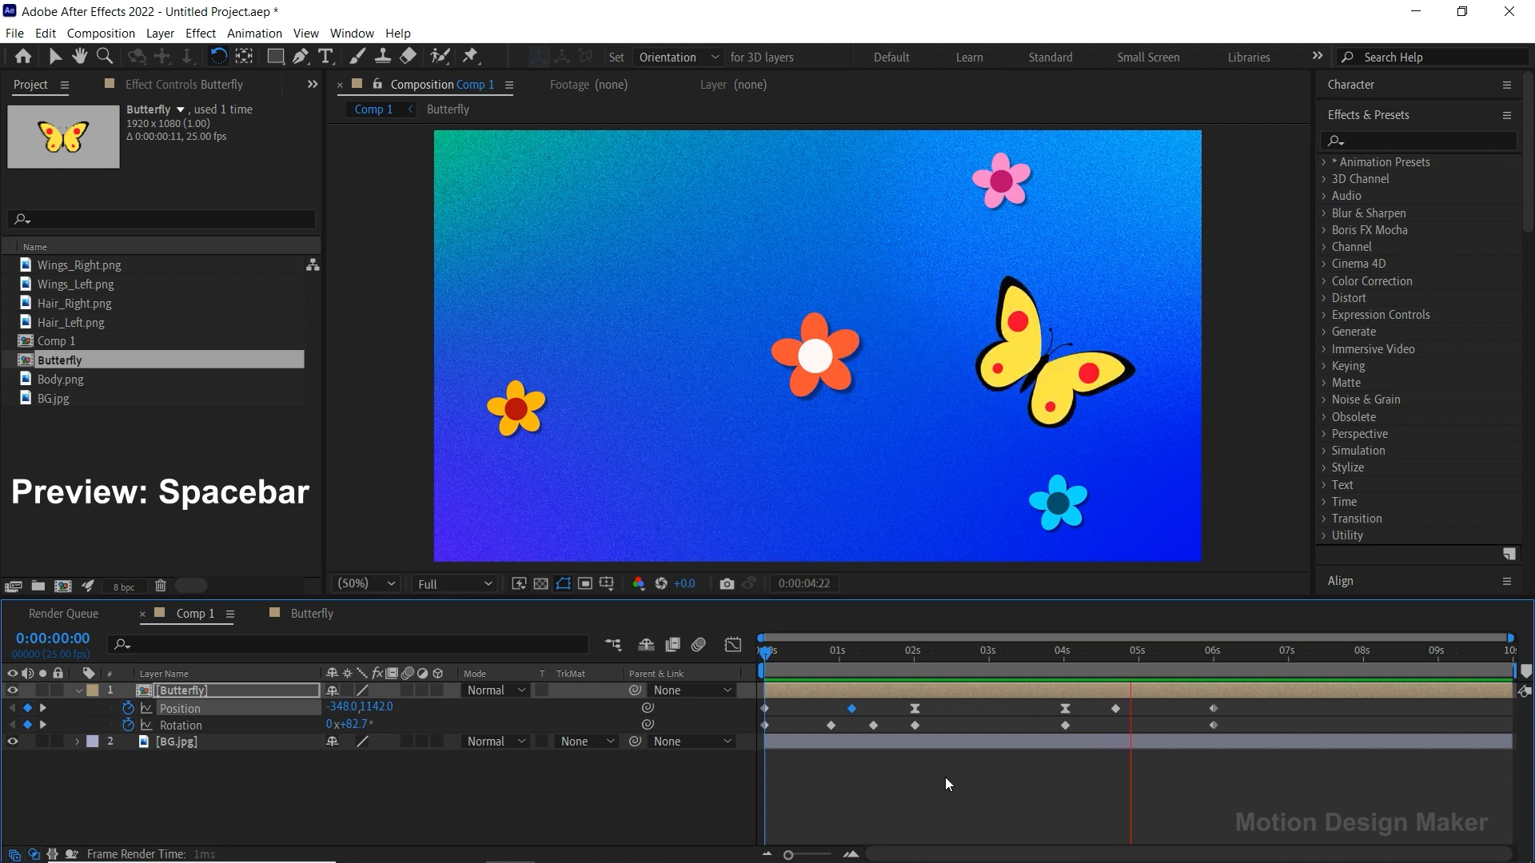
# Step: Rotate the butterfly further clockwise along the exit path at 0:00:04:17 and at about 5.3 seconds, and preview the flight
pyautogui.moveTo(1234, 661); pyautogui.dragTo(1118, 656)
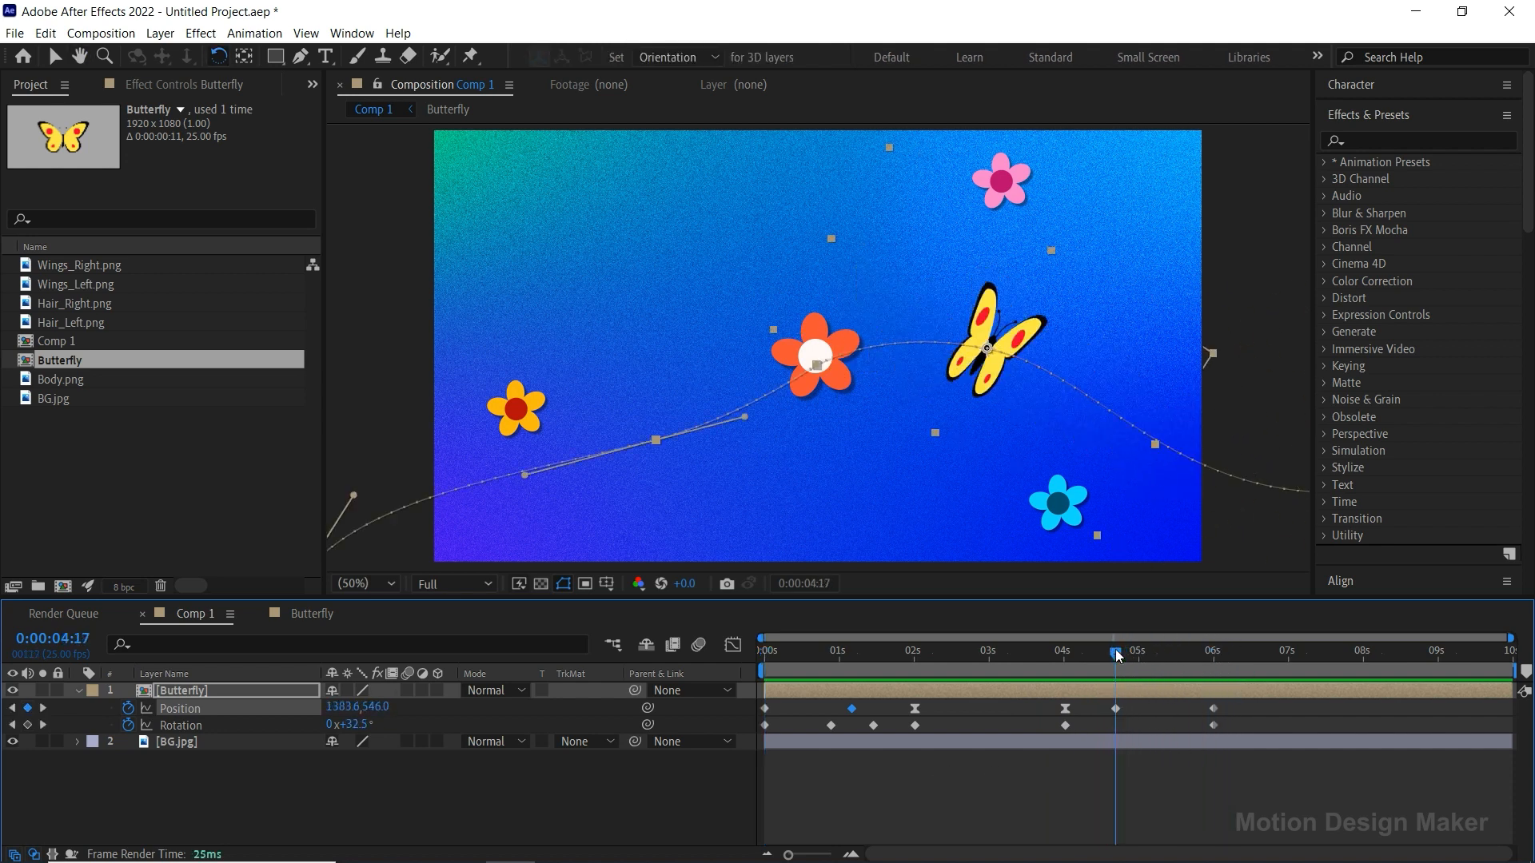
pyautogui.click(1124, 694)
pyautogui.moveTo(1020, 345); pyautogui.dragTo(1038, 402)
pyautogui.moveTo(1127, 655); pyautogui.dragTo(1168, 676)
pyautogui.moveTo(1219, 504); pyautogui.dragTo(1235, 511)
pyautogui.moveTo(1164, 658); pyautogui.dragTo(750, 651)
pyautogui.press('space')
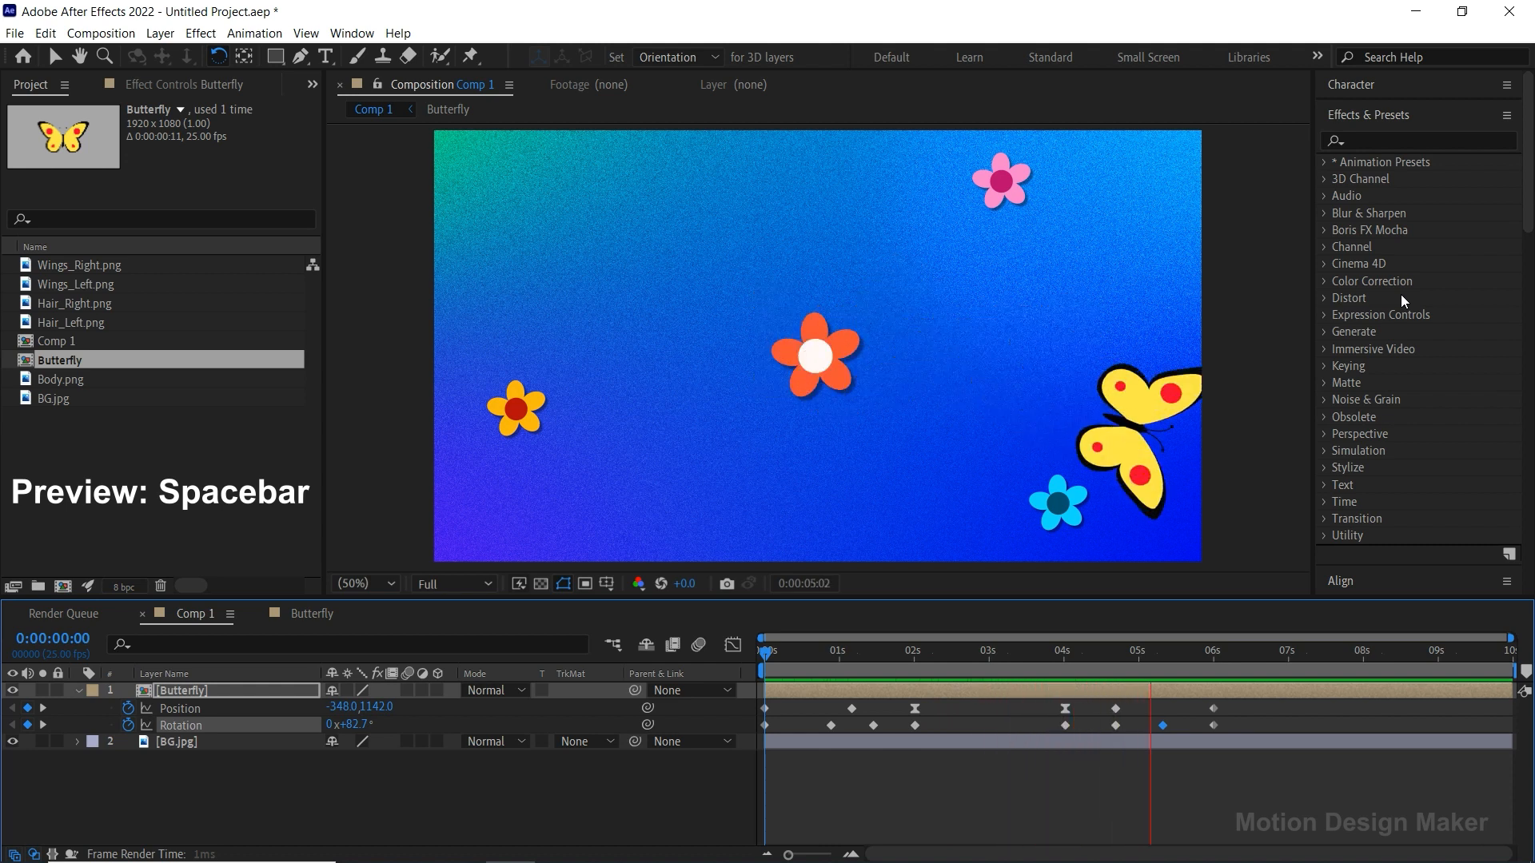
pyautogui.press('space')
# Step: Apply Easy Ease to the butterfly's Rotation keyframes at 2 and 4 seconds
pyautogui.moveTo(1152, 651); pyautogui.dragTo(915, 657)
pyautogui.moveTo(1087, 722); pyautogui.dragTo(913, 725)
pyautogui.rightClick(913, 726)
pyautogui.moveTo(995, 713)
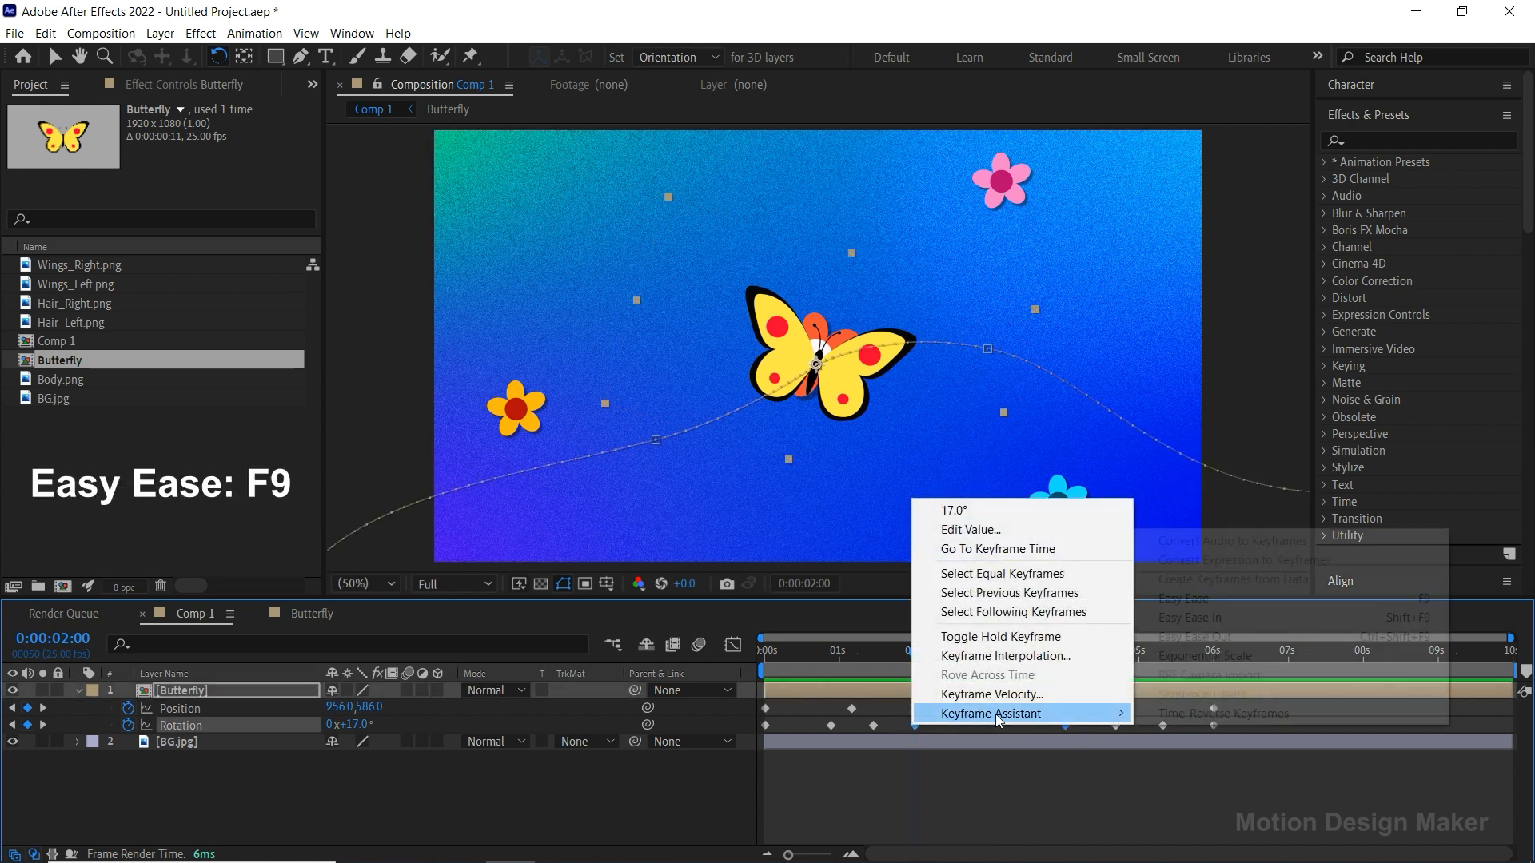
pyautogui.click(1241, 600)
# Step: Preview the whole eased flight from frame 0 past the butterfly's exit
pyautogui.moveTo(912, 662); pyautogui.dragTo(758, 687)
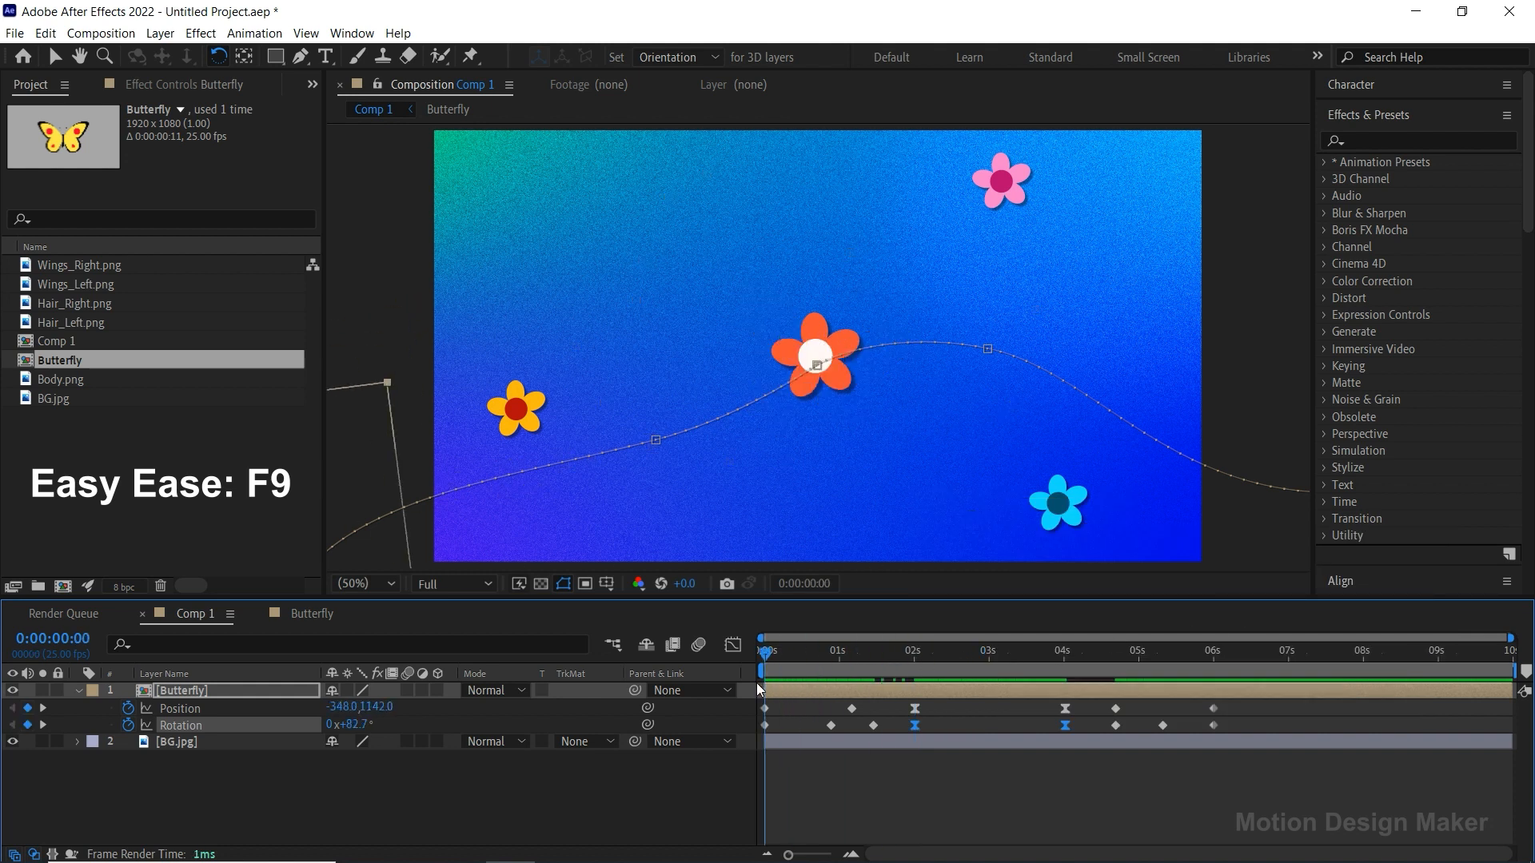
pyautogui.click(846, 770)
pyautogui.press('space')
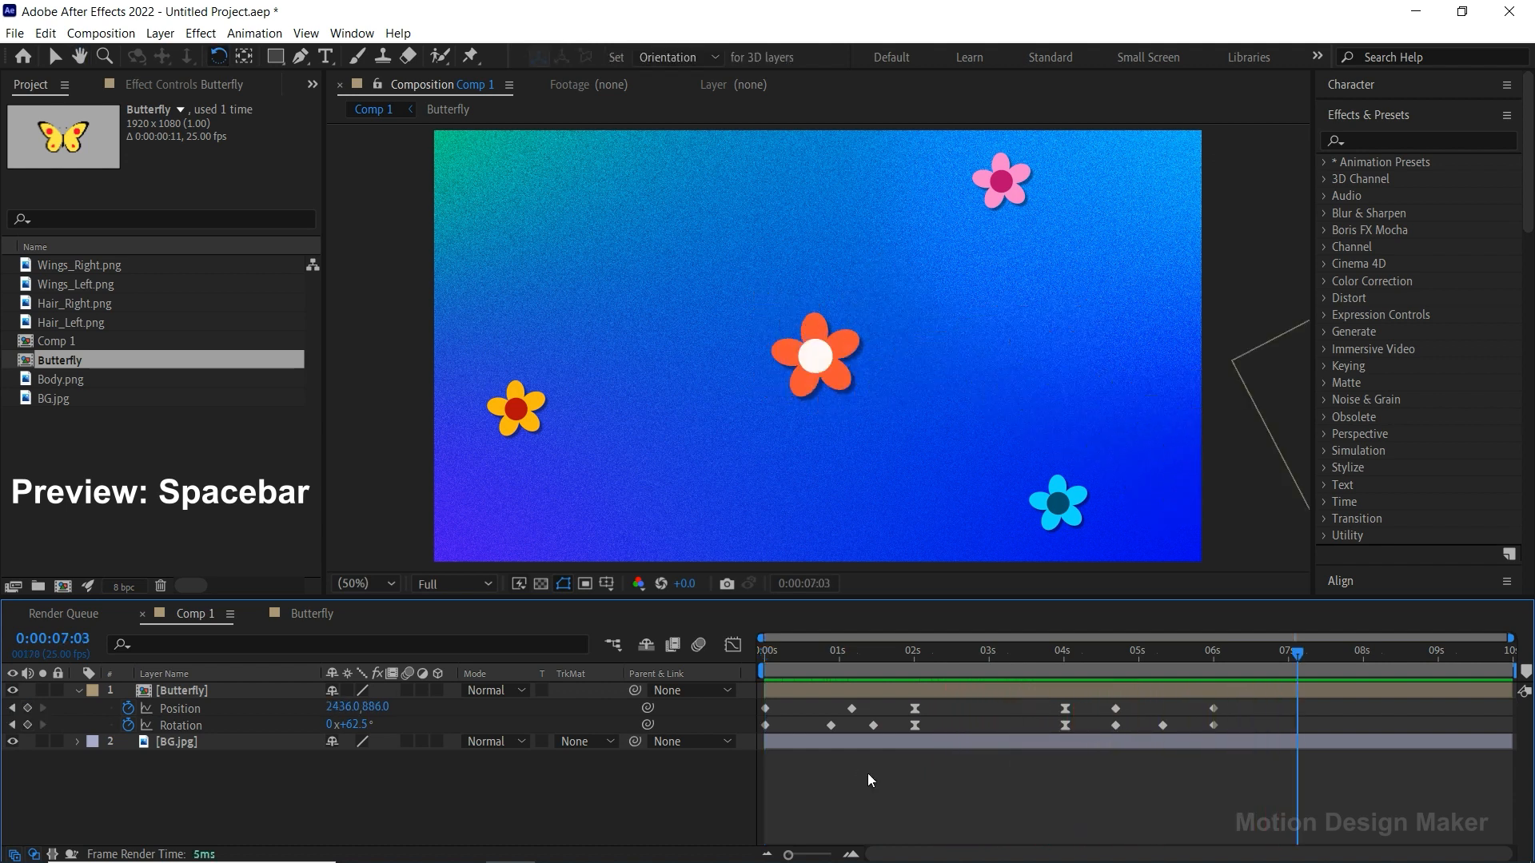
pyautogui.press('space')
# Step: Duplicate the Butterfly layer and remove all Position and Rotation keyframes from the copy
pyautogui.click(927, 689)
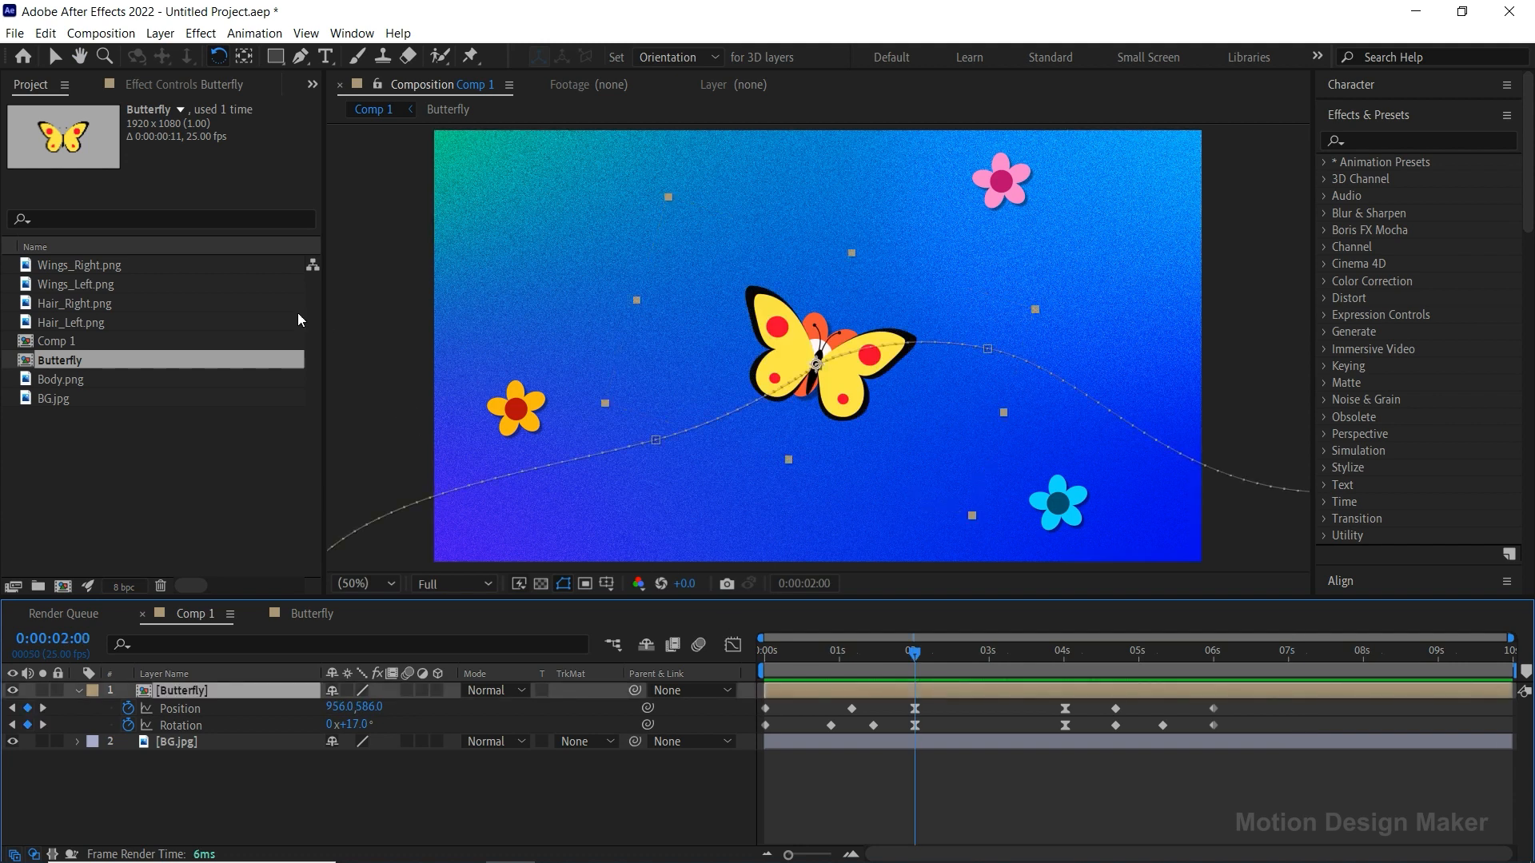
pyautogui.click(50, 38)
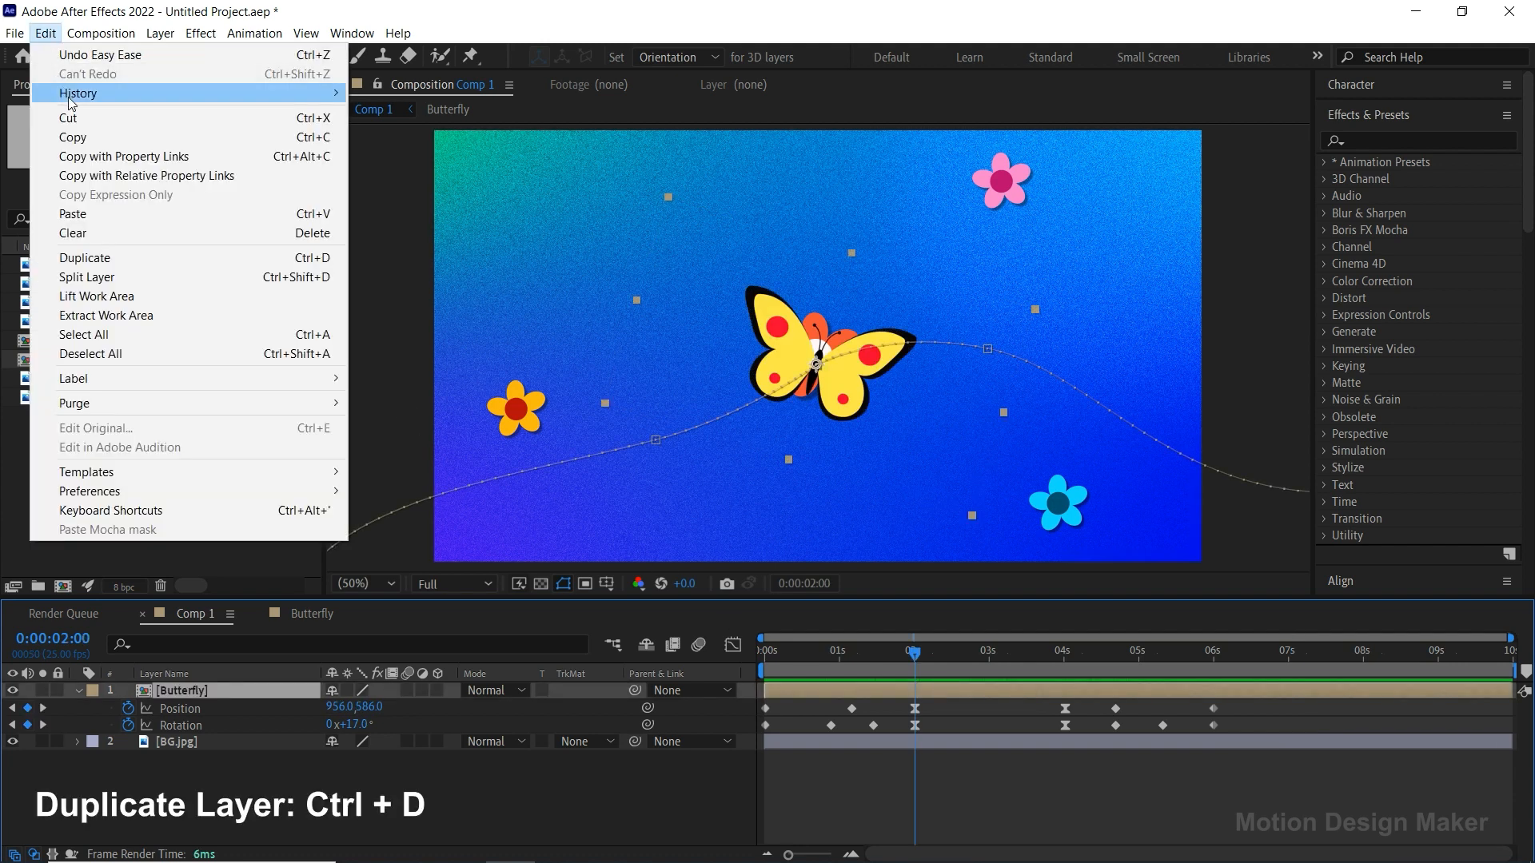
pyautogui.click(165, 258)
pyautogui.click(78, 709)
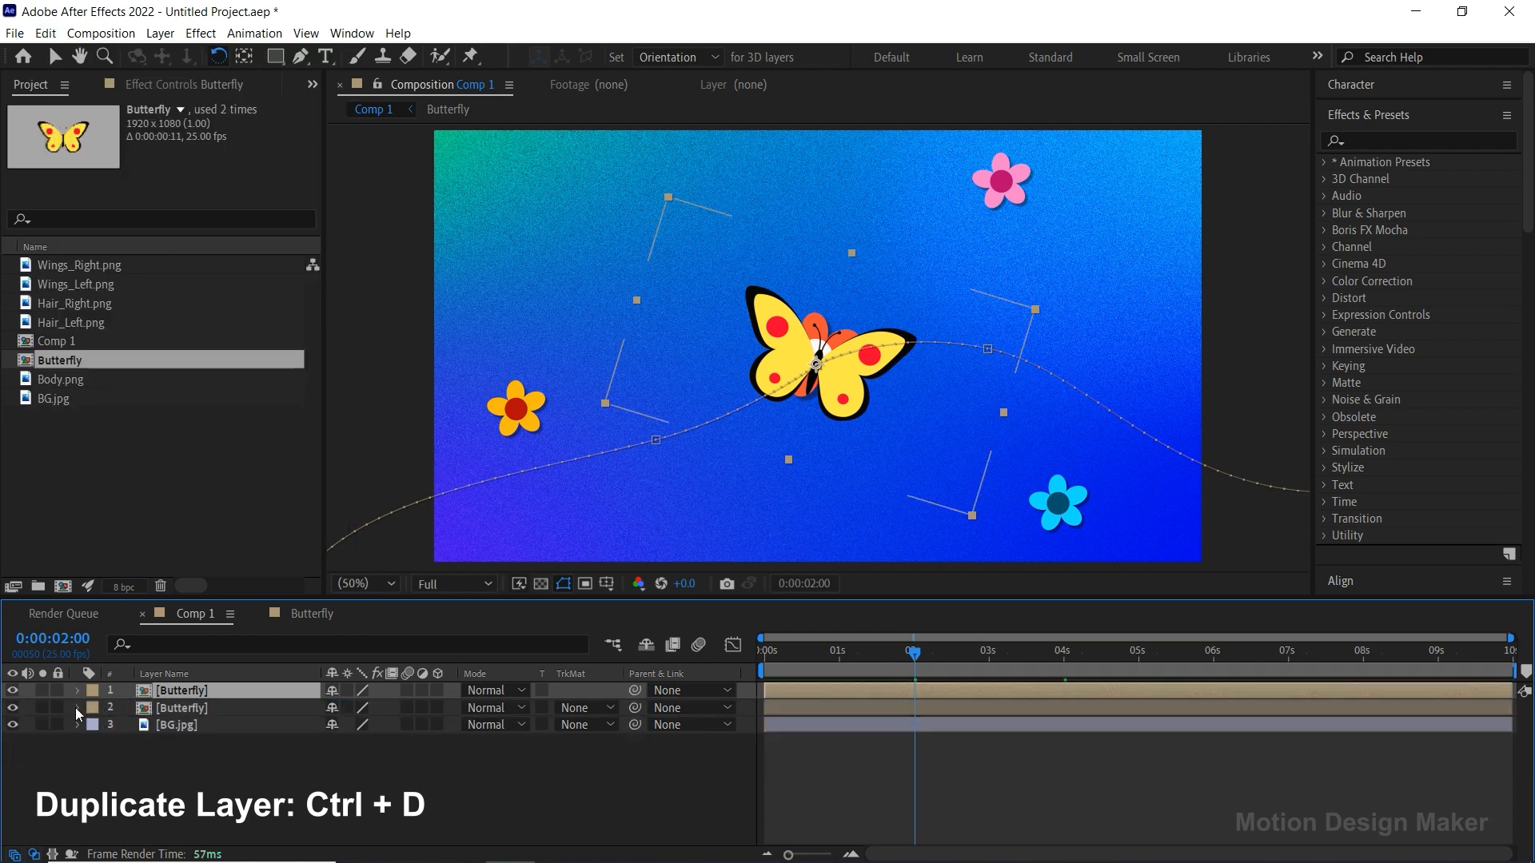
pyautogui.press('u')
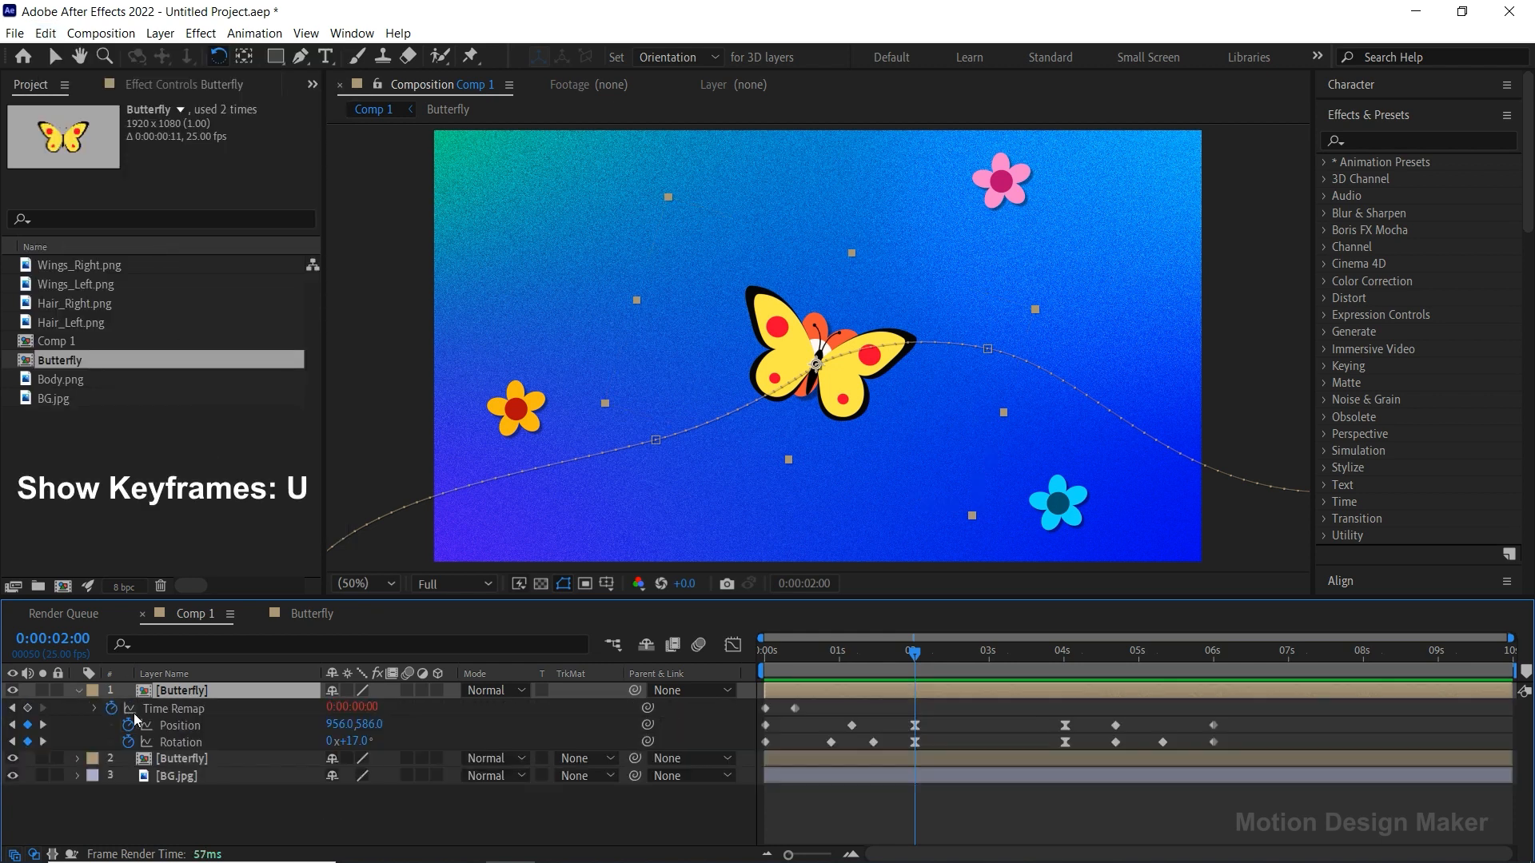
pyautogui.click(128, 725)
pyautogui.click(128, 742)
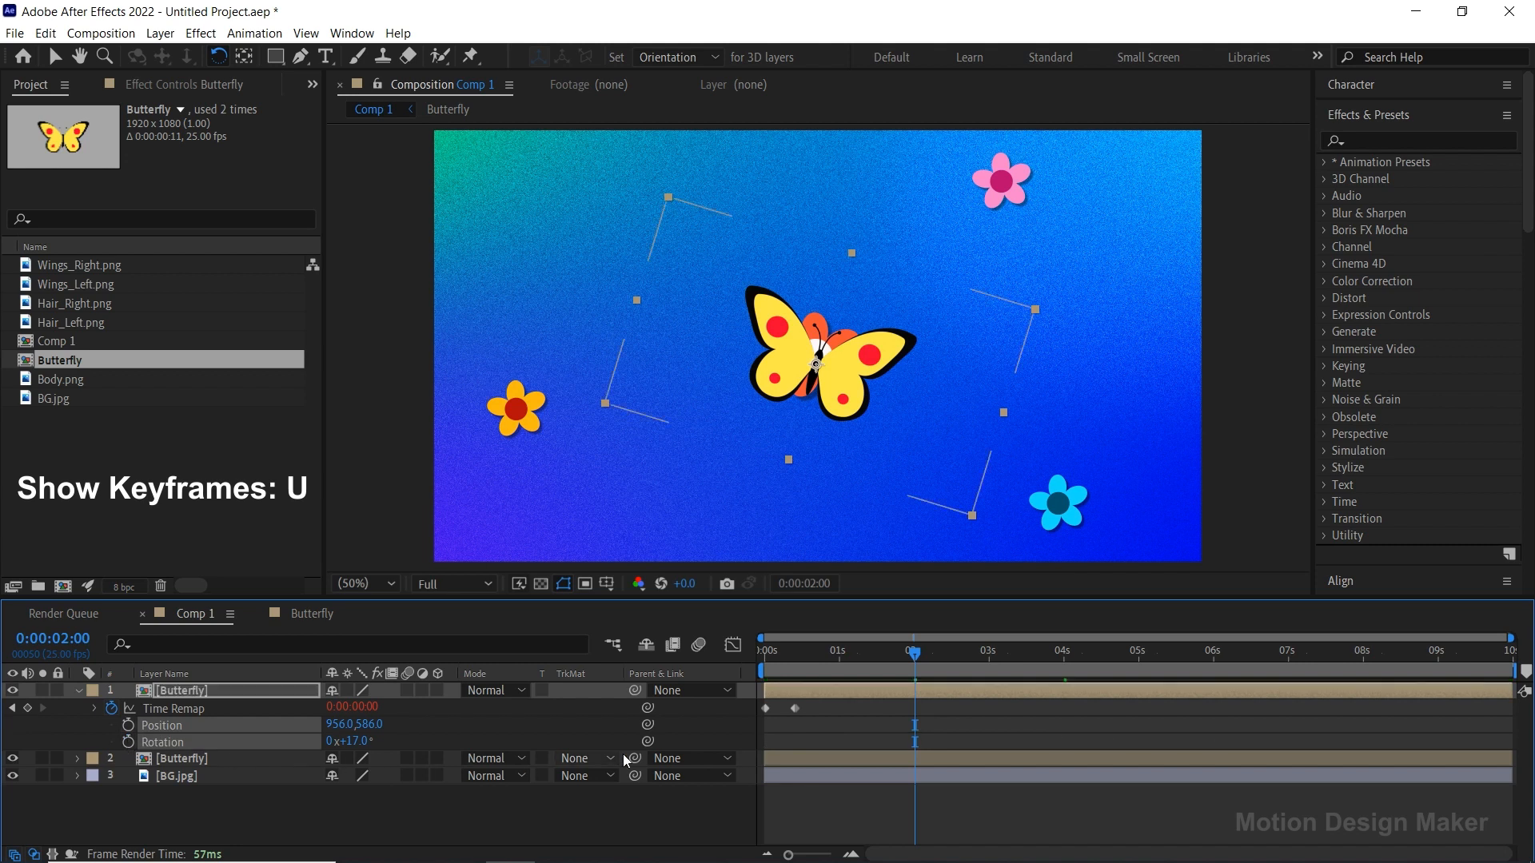
# Step: Place the duplicate butterfly outside the frame's upper-left corner at about -300, -168 and rotate it to about 119.8°
pyautogui.click(846, 731)
pyautogui.moveTo(894, 657); pyautogui.dragTo(911, 657)
pyautogui.click(911, 693)
pyautogui.press('v')
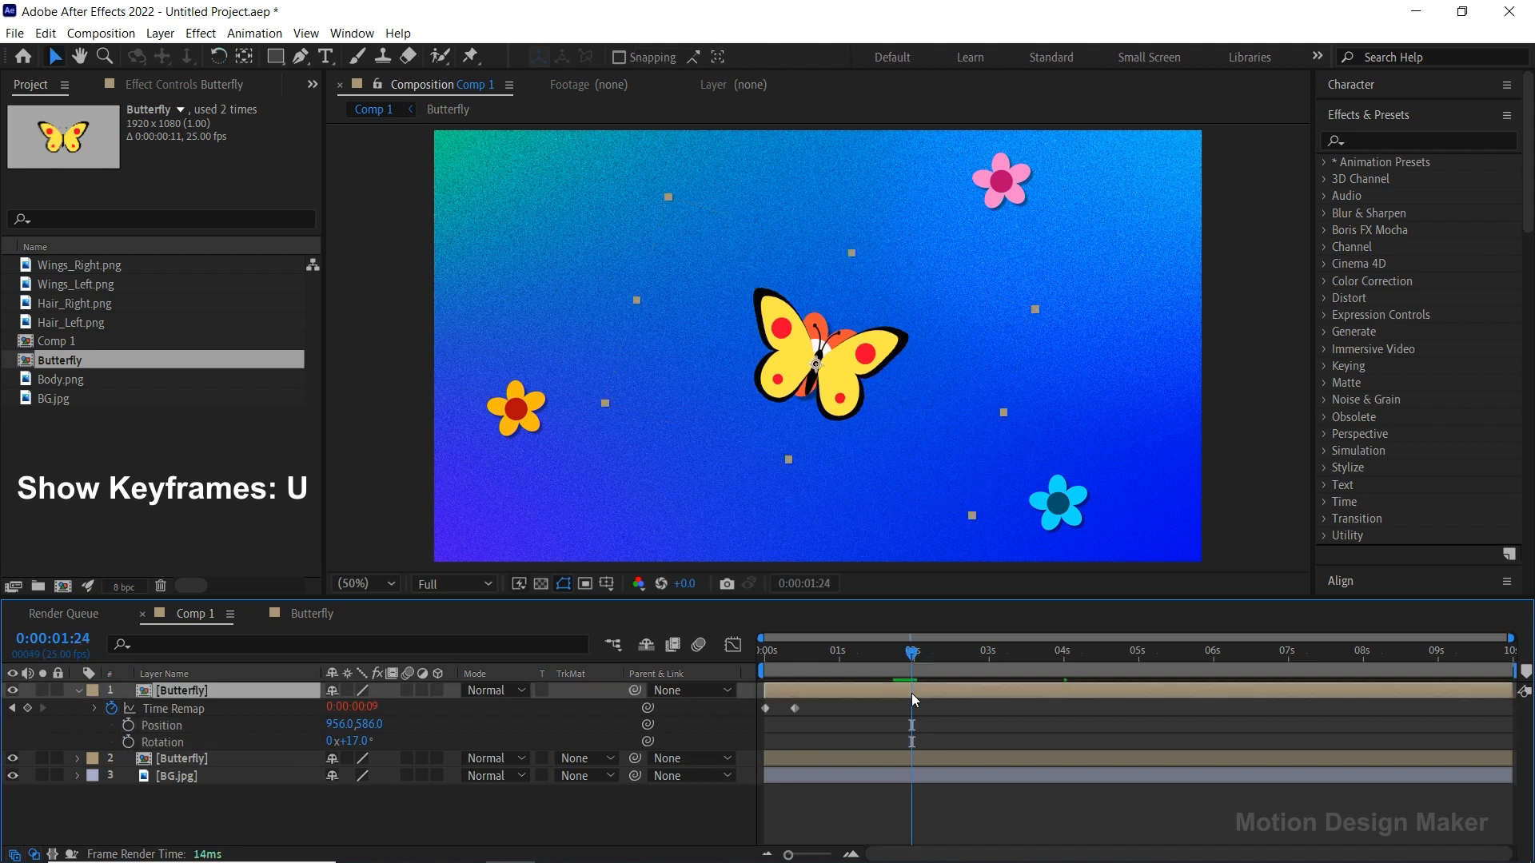
pyautogui.moveTo(832, 366); pyautogui.dragTo(633, 364)
pyautogui.press('w')
pyautogui.press('v')
pyautogui.press(',')
pyautogui.moveTo(736, 304); pyautogui.dragTo(587, 233)
# Step: Set starting Position and Rotation keyframes for the duplicate butterfly at frame 0
pyautogui.moveTo(915, 657); pyautogui.dragTo(755, 674)
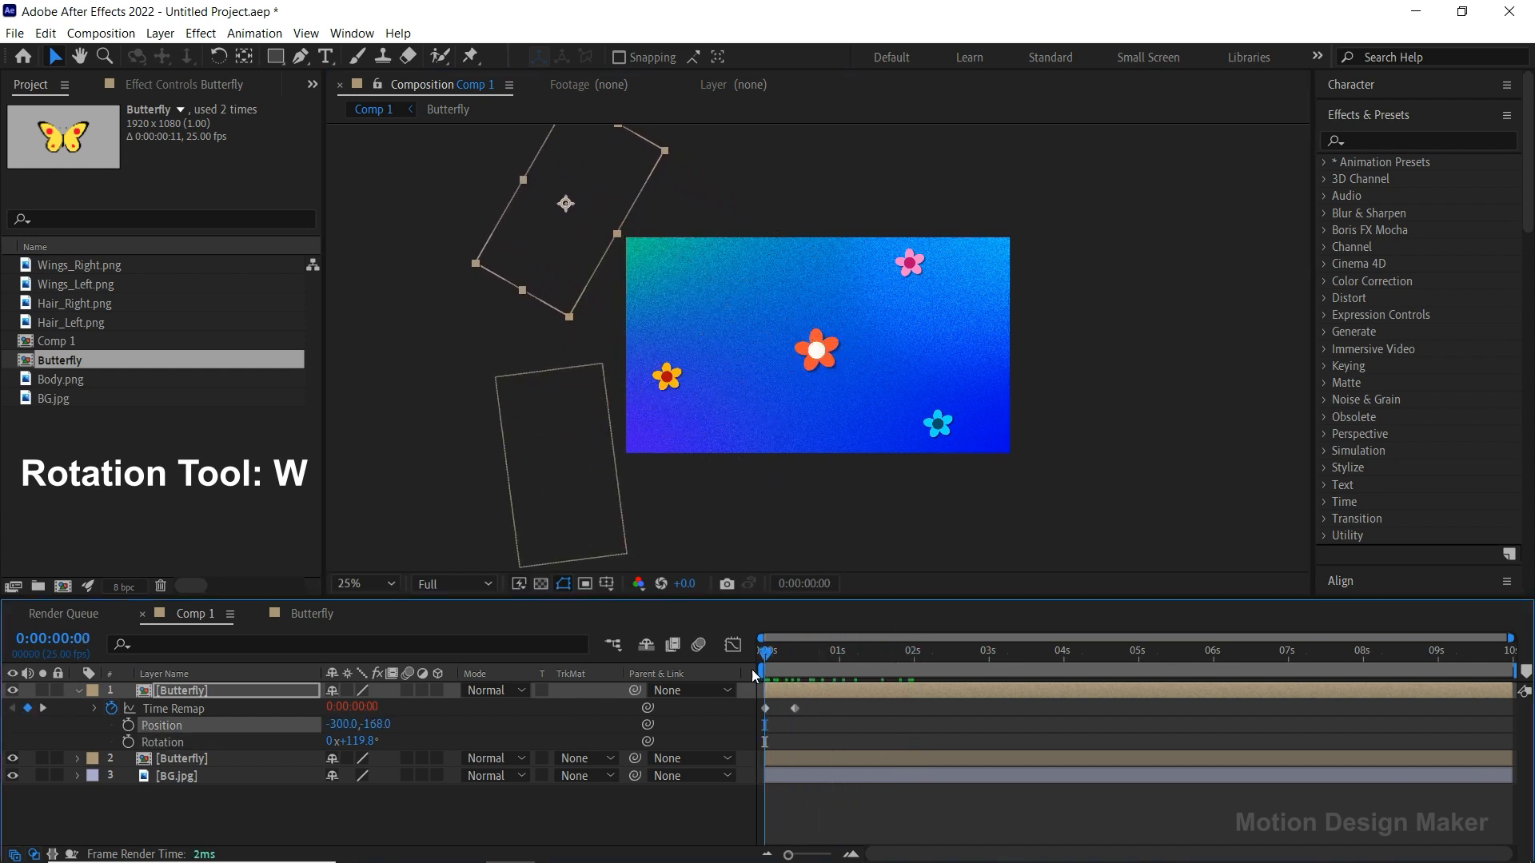
pyautogui.click(128, 725)
pyautogui.click(128, 742)
# Step: Hide the original butterfly layer and, at 0:00:03:13, move the duplicate beyond the frame's right edge to 2412, 468, rotated to about 67.2°
pyautogui.moveTo(770, 656); pyautogui.dragTo(1033, 712)
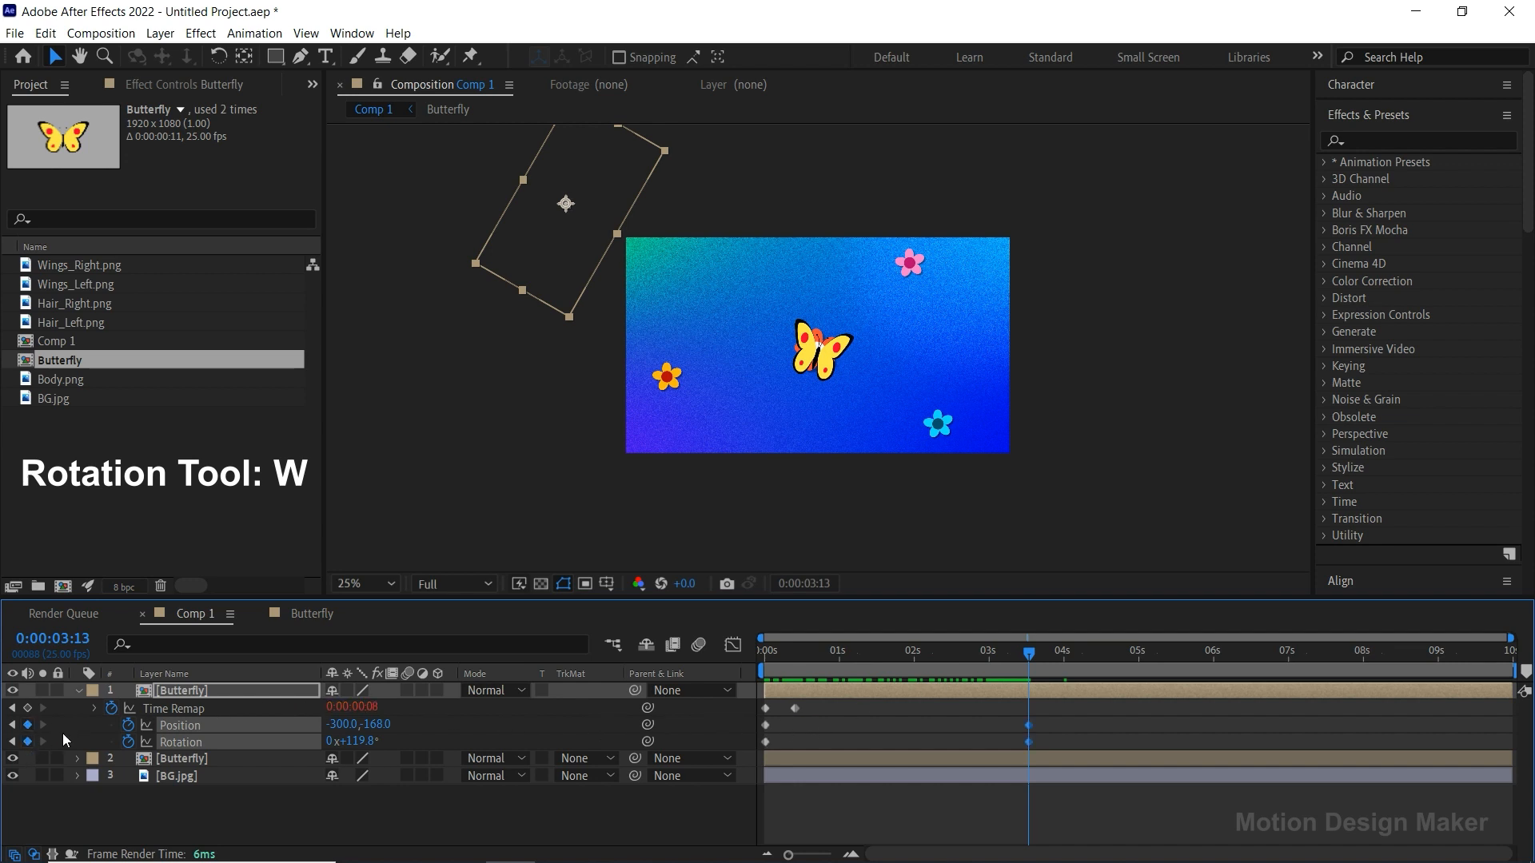
pyautogui.click(12, 758)
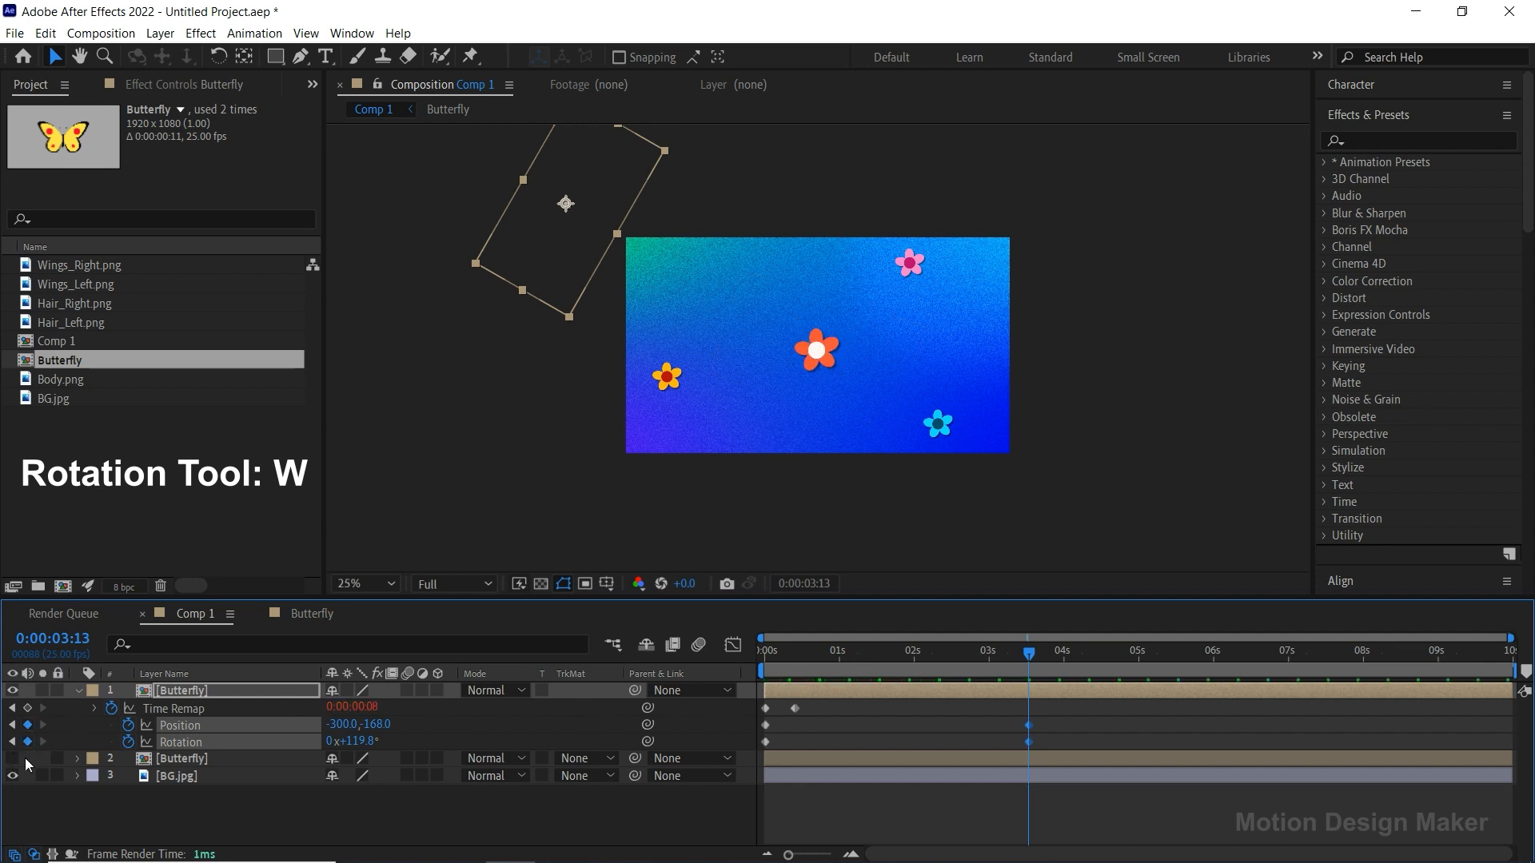
pyautogui.moveTo(594, 231); pyautogui.dragTo(1123, 392)
pyautogui.press('w')
pyautogui.press('v')
pyautogui.click(1107, 330)
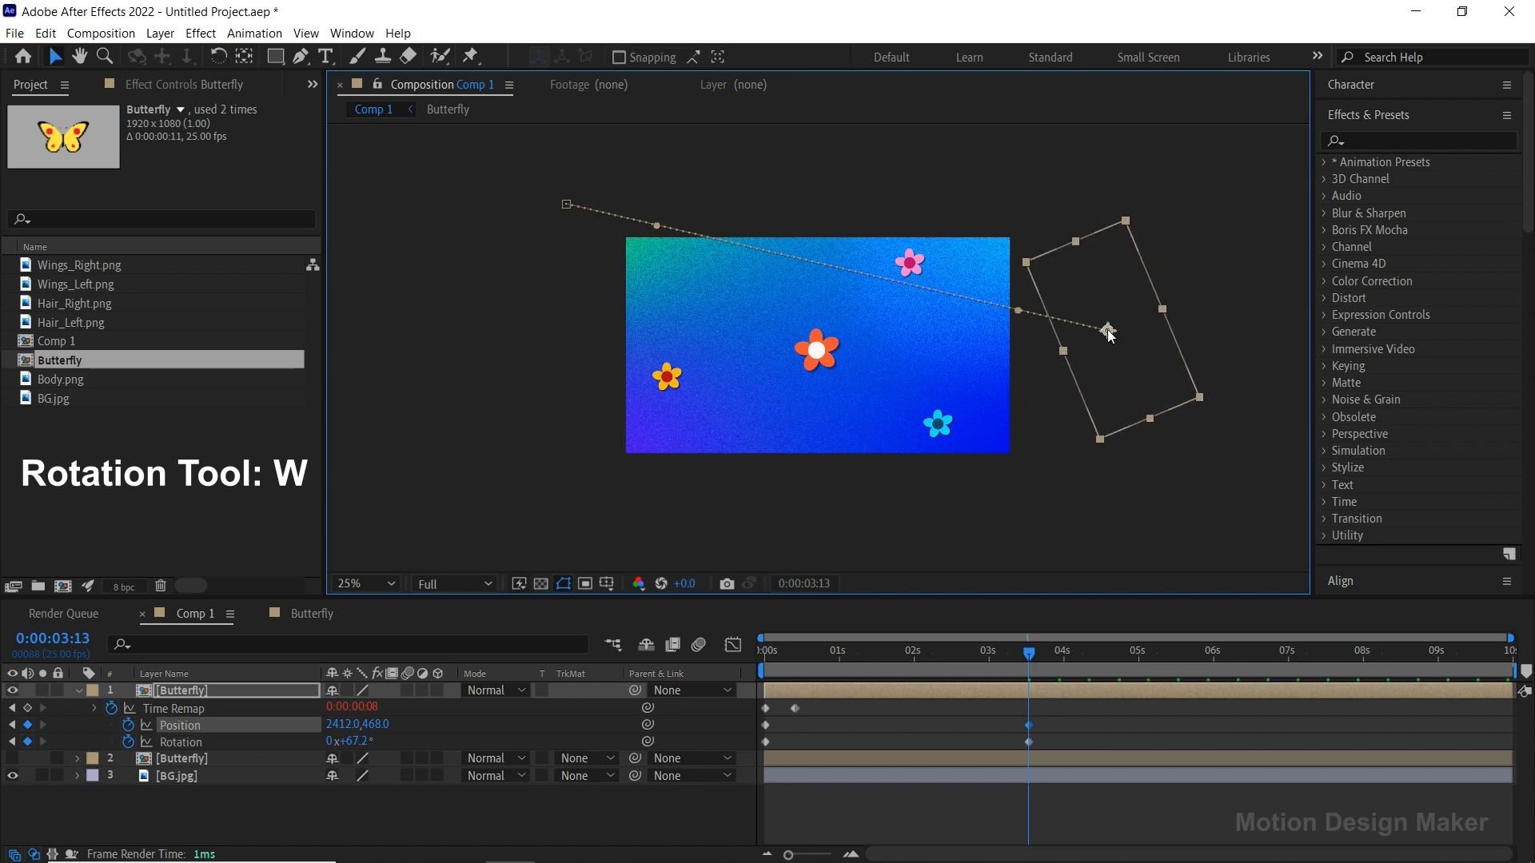
# Step: Bend the duplicate butterfly's straight motion path into a curve dipping below the central orange flower by reshaping both keyframes' path handles
pyautogui.moveTo(1022, 309); pyautogui.dragTo(797, 457)
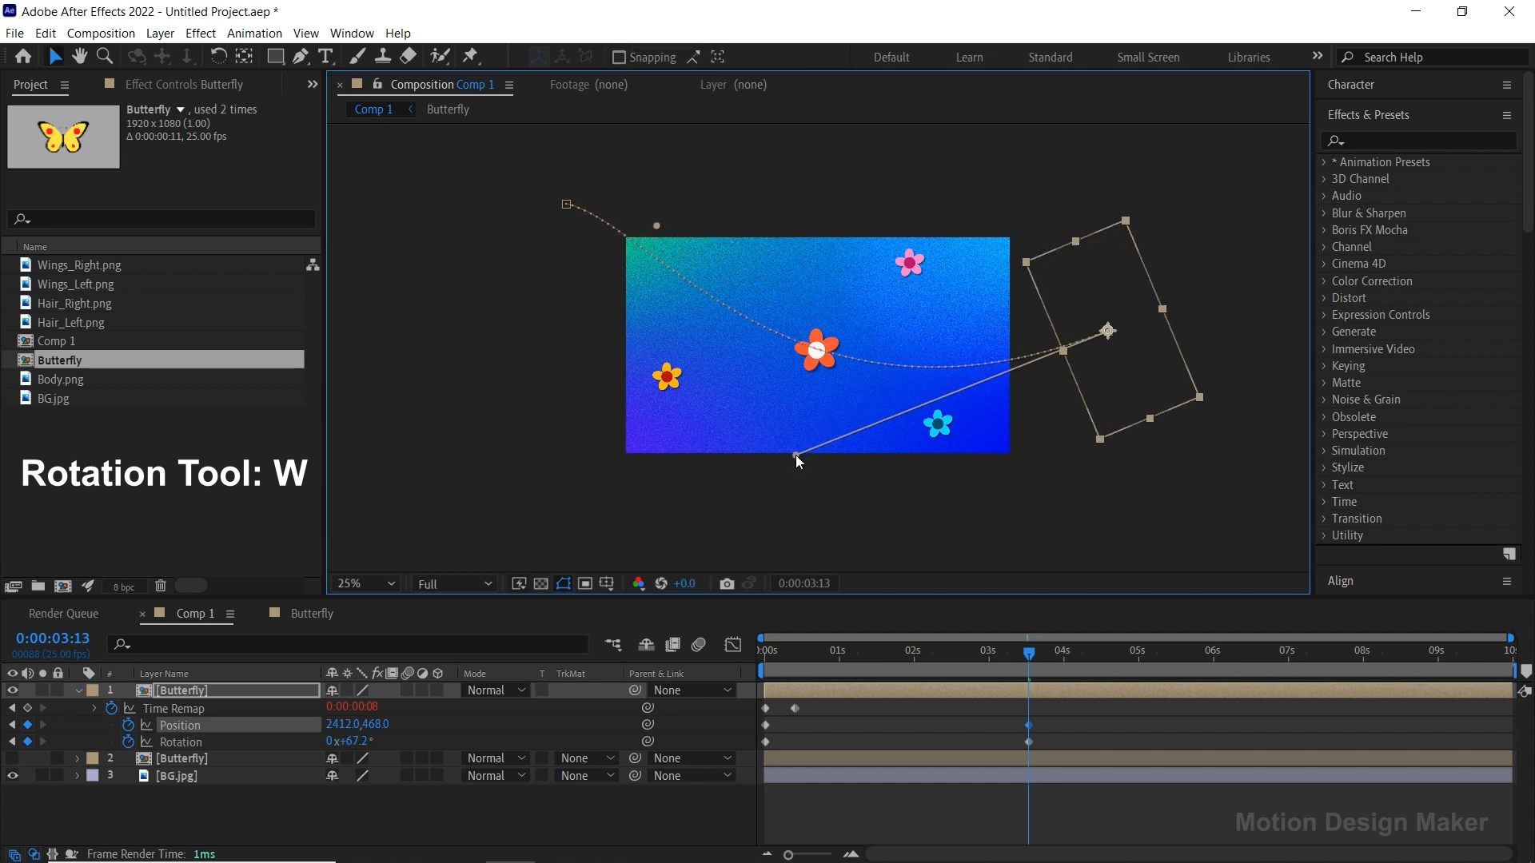
pyautogui.moveTo(656, 226); pyautogui.dragTo(707, 250)
pyautogui.moveTo(796, 456); pyautogui.dragTo(747, 456)
# Step: At 0:00:00:22, rotate the duplicate butterfly to about 129.4° so it follows the descending part of the path
pyautogui.moveTo(1030, 652); pyautogui.dragTo(832, 657)
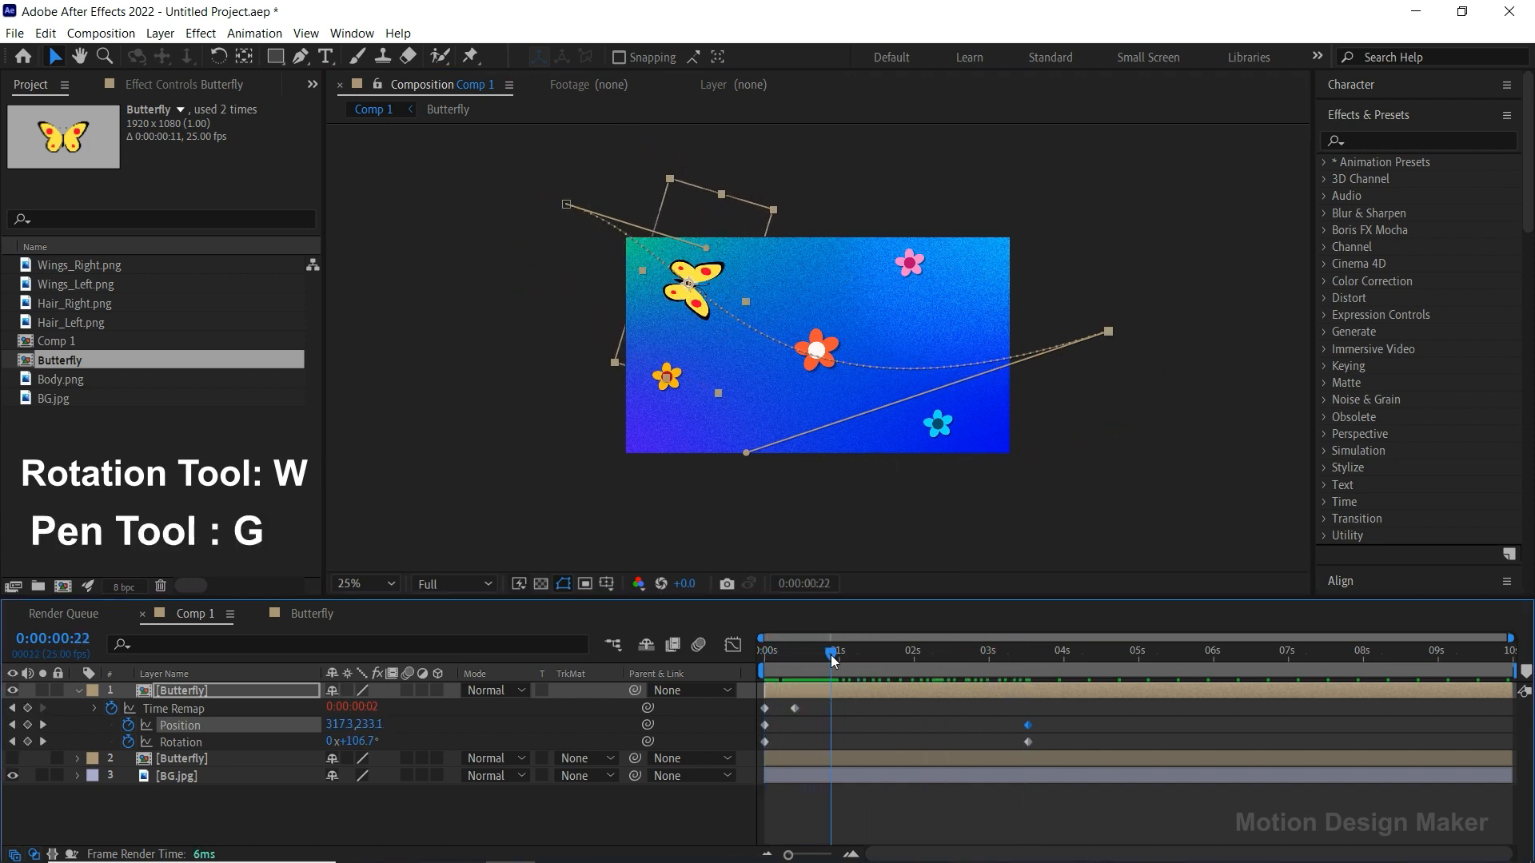
pyautogui.press('w')
pyautogui.moveTo(708, 277); pyautogui.dragTo(725, 299)
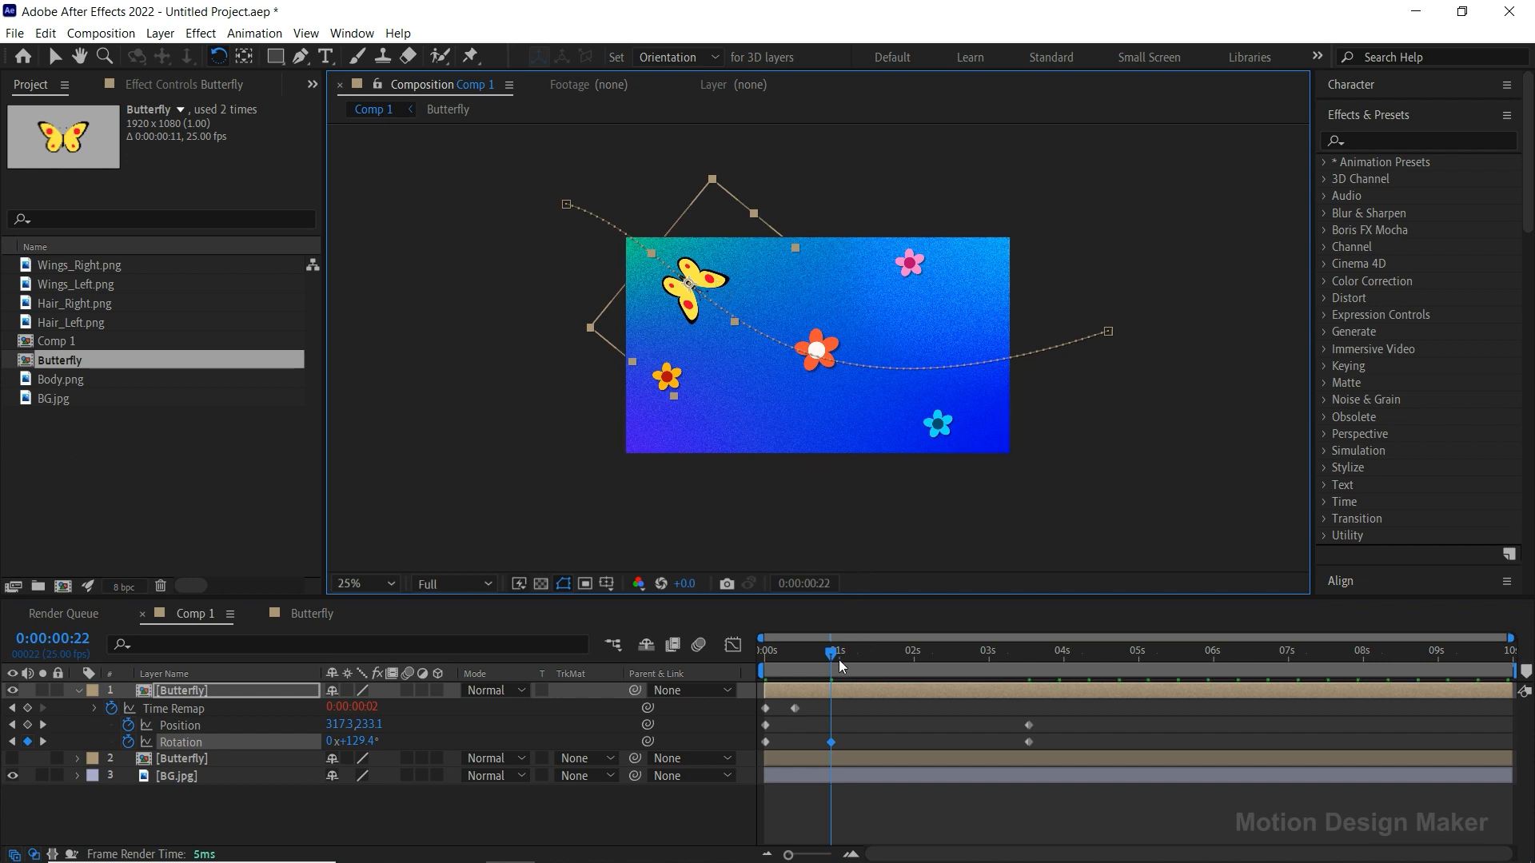
# Step: Make the original butterfly layer visible again and preview both butterflies from frame 0
pyautogui.moveTo(840, 661); pyautogui.dragTo(764, 660)
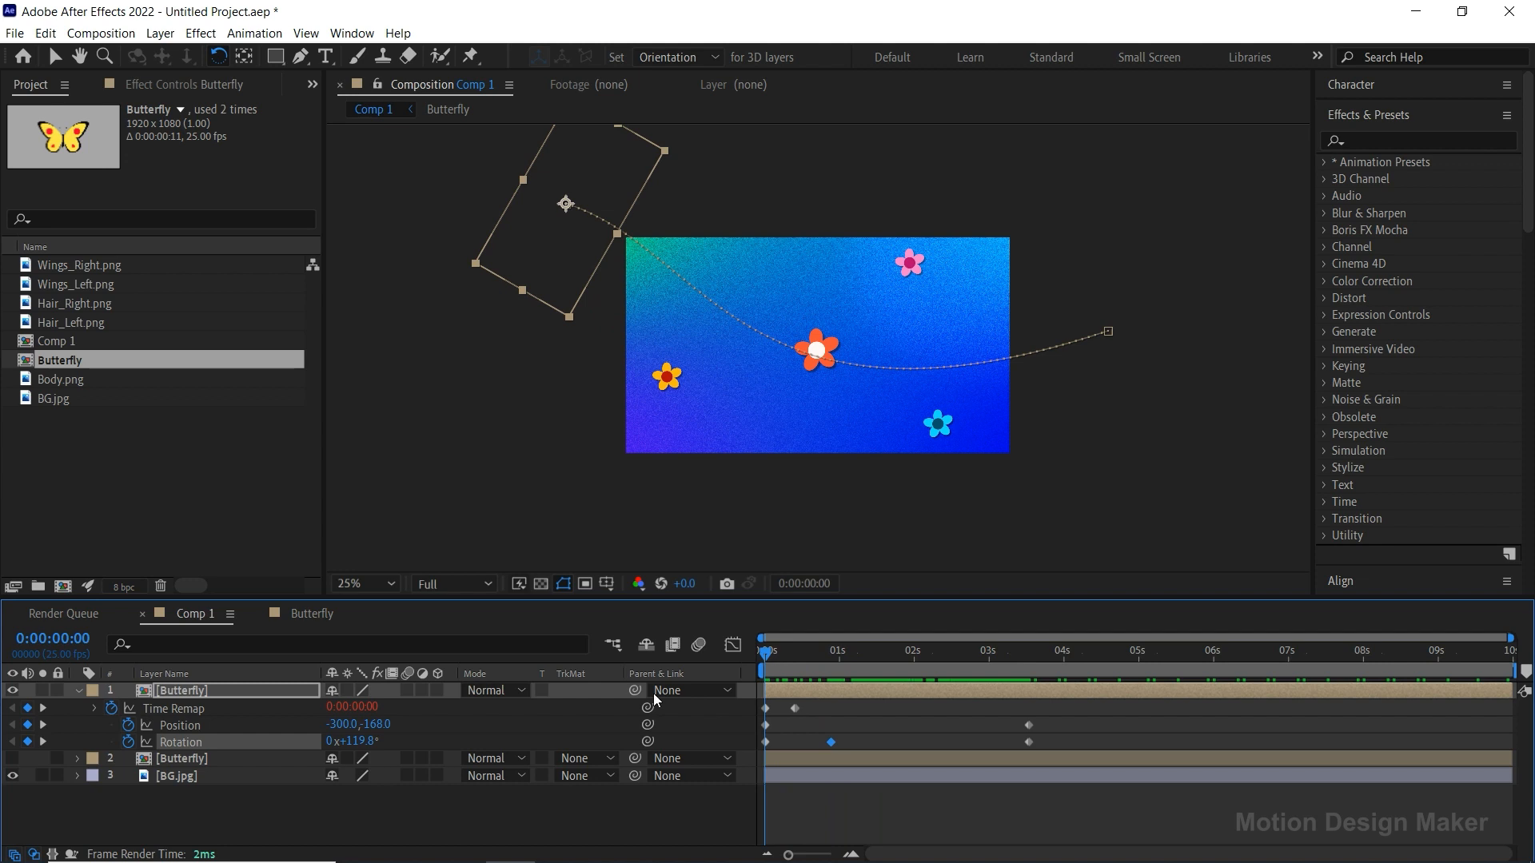
pyautogui.click(13, 759)
pyautogui.press('space')
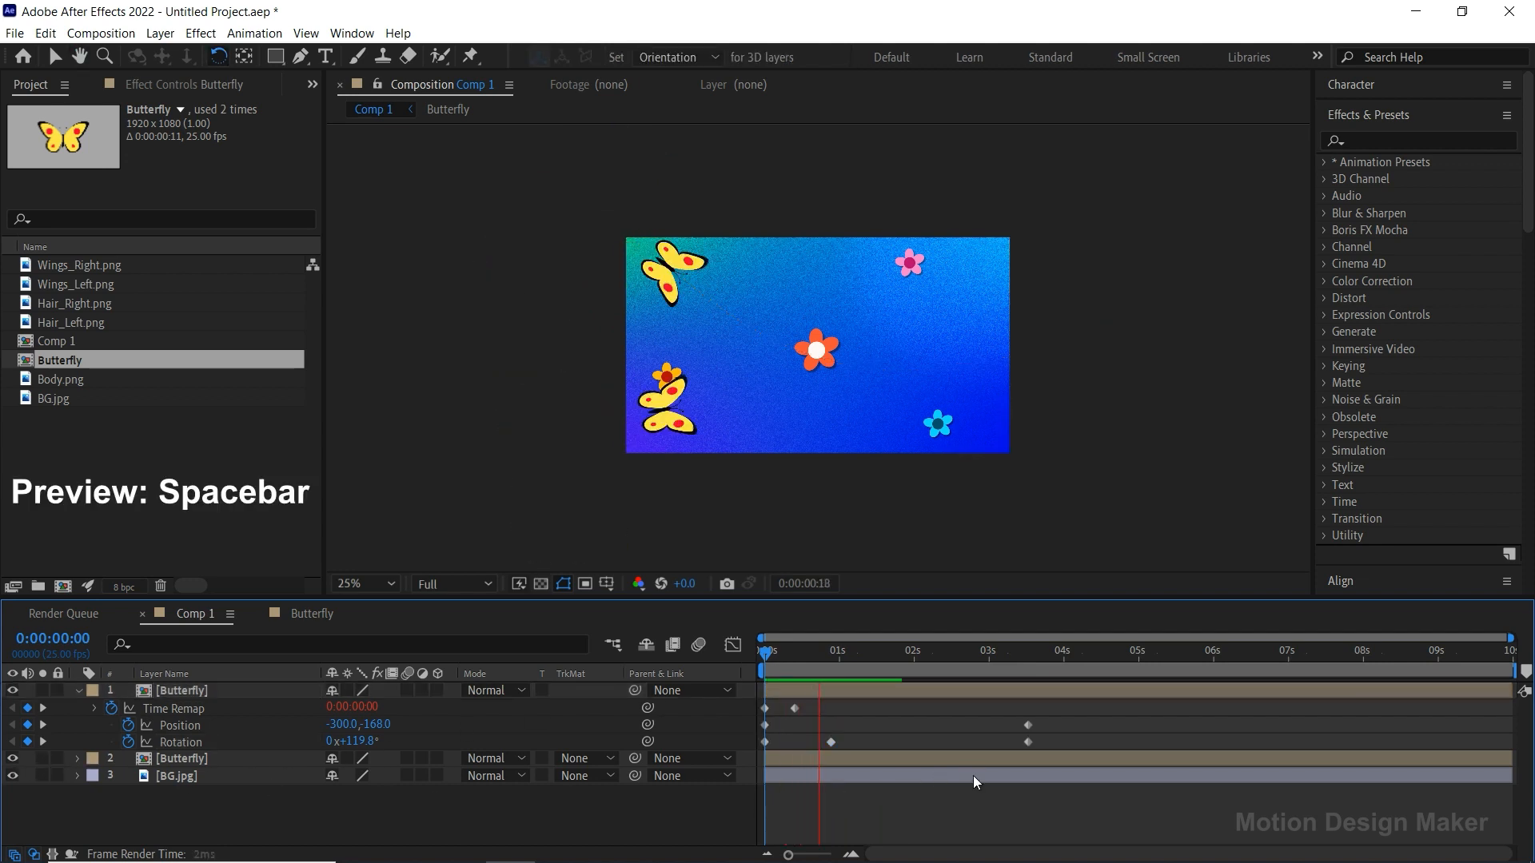
# Step: Reveal the original butterfly's keyframes and shift the duplicate layer in time so that it starts at 0:00:03:01
pyautogui.moveTo(937, 668); pyautogui.dragTo(755, 662)
pyautogui.click(880, 756)
pyautogui.press('u')
pyautogui.click(780, 662)
pyautogui.moveTo(805, 669); pyautogui.dragTo(993, 689)
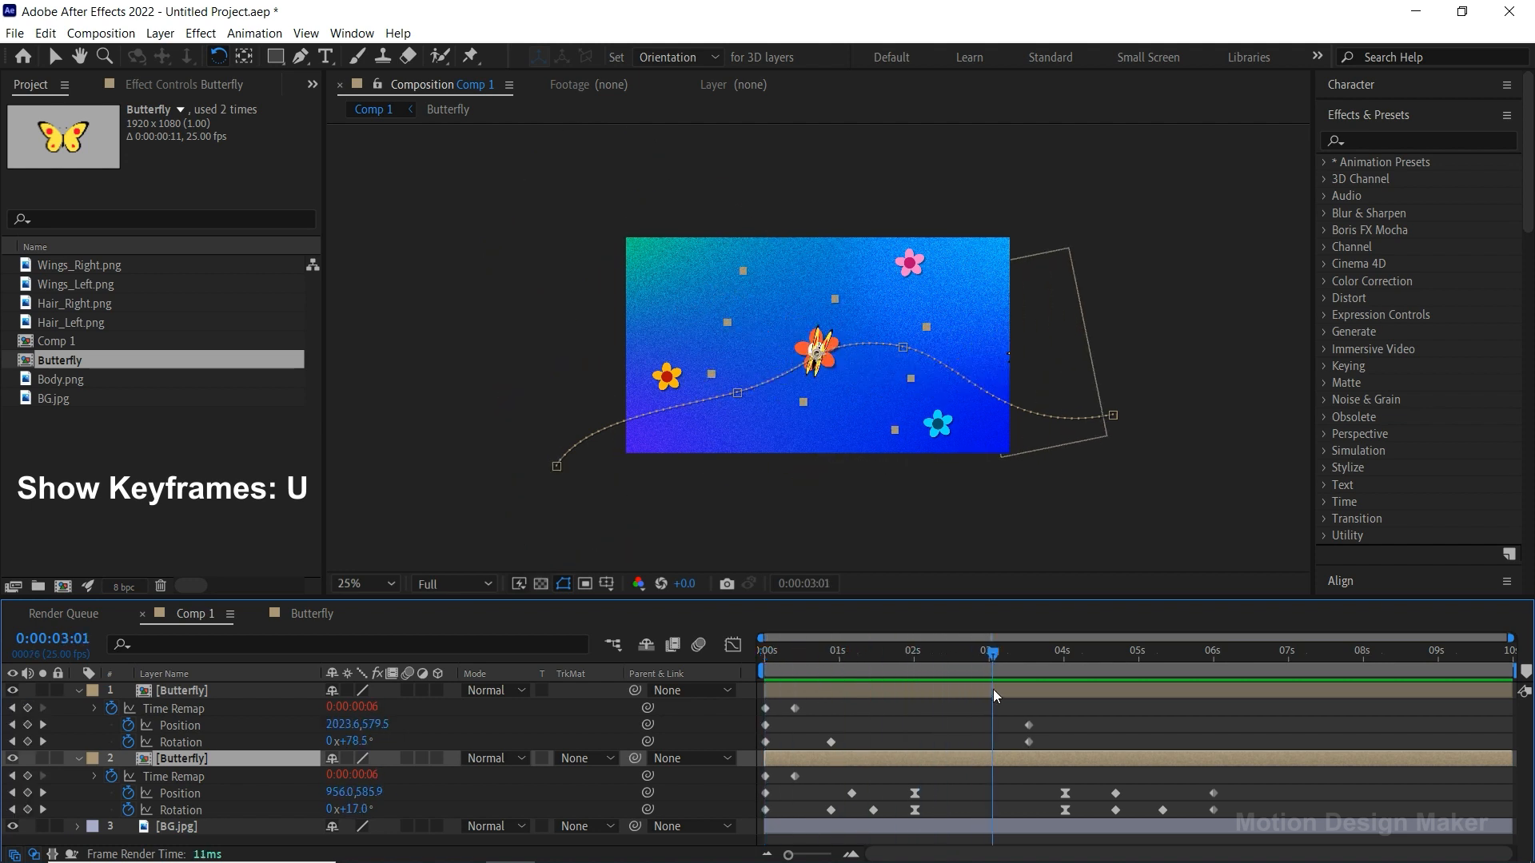
pyautogui.moveTo(778, 685); pyautogui.dragTo(1311, 660)
# Step: Set the work area end at 0:00:07:07 and preview the animation from frame 0
pyautogui.press('n')
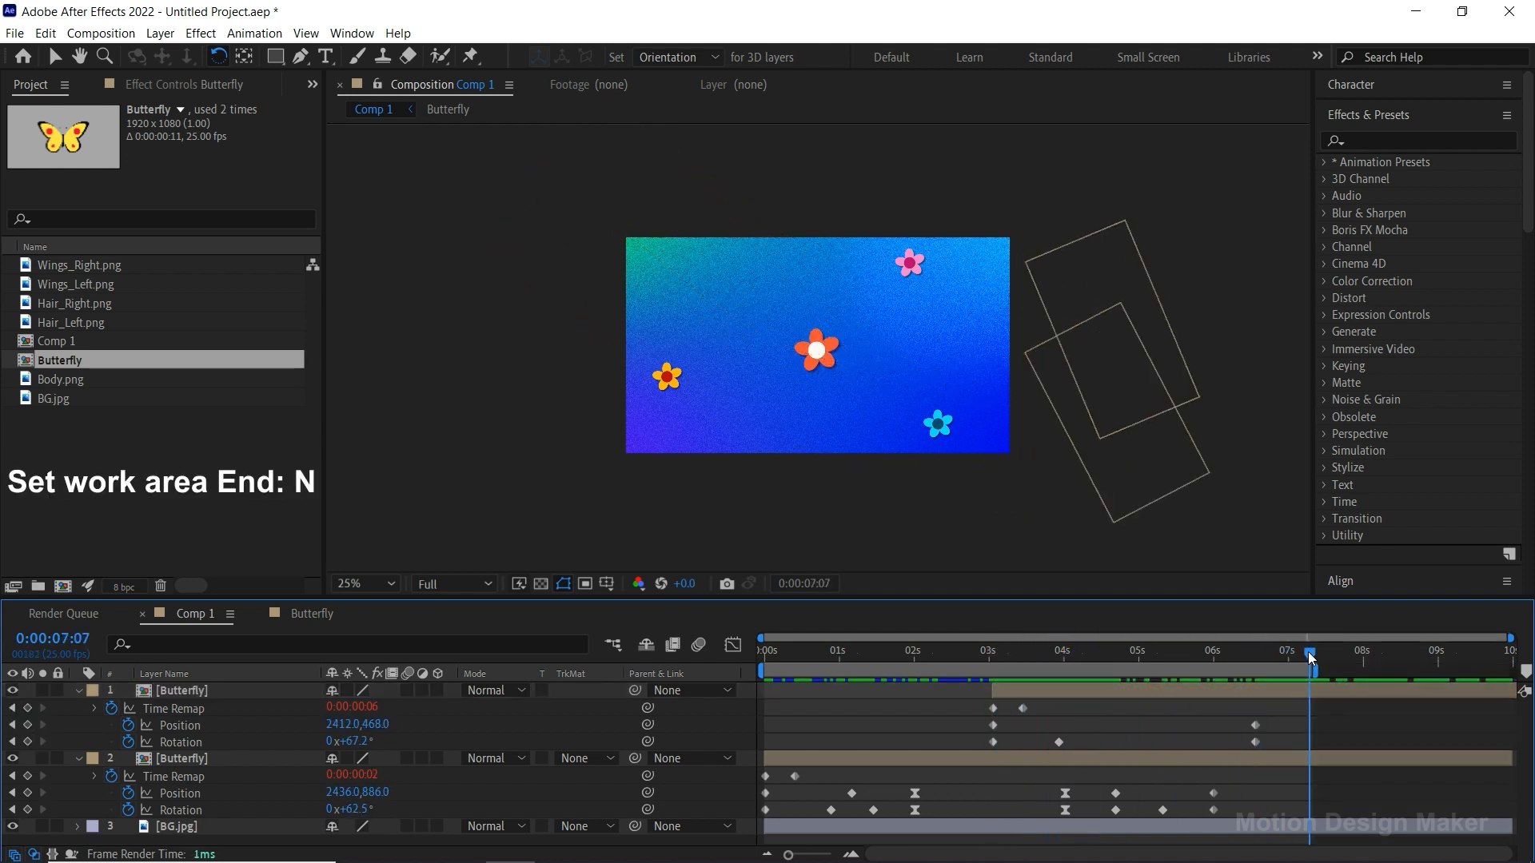
pyautogui.moveTo(1064, 660); pyautogui.dragTo(766, 654)
pyautogui.press('space')
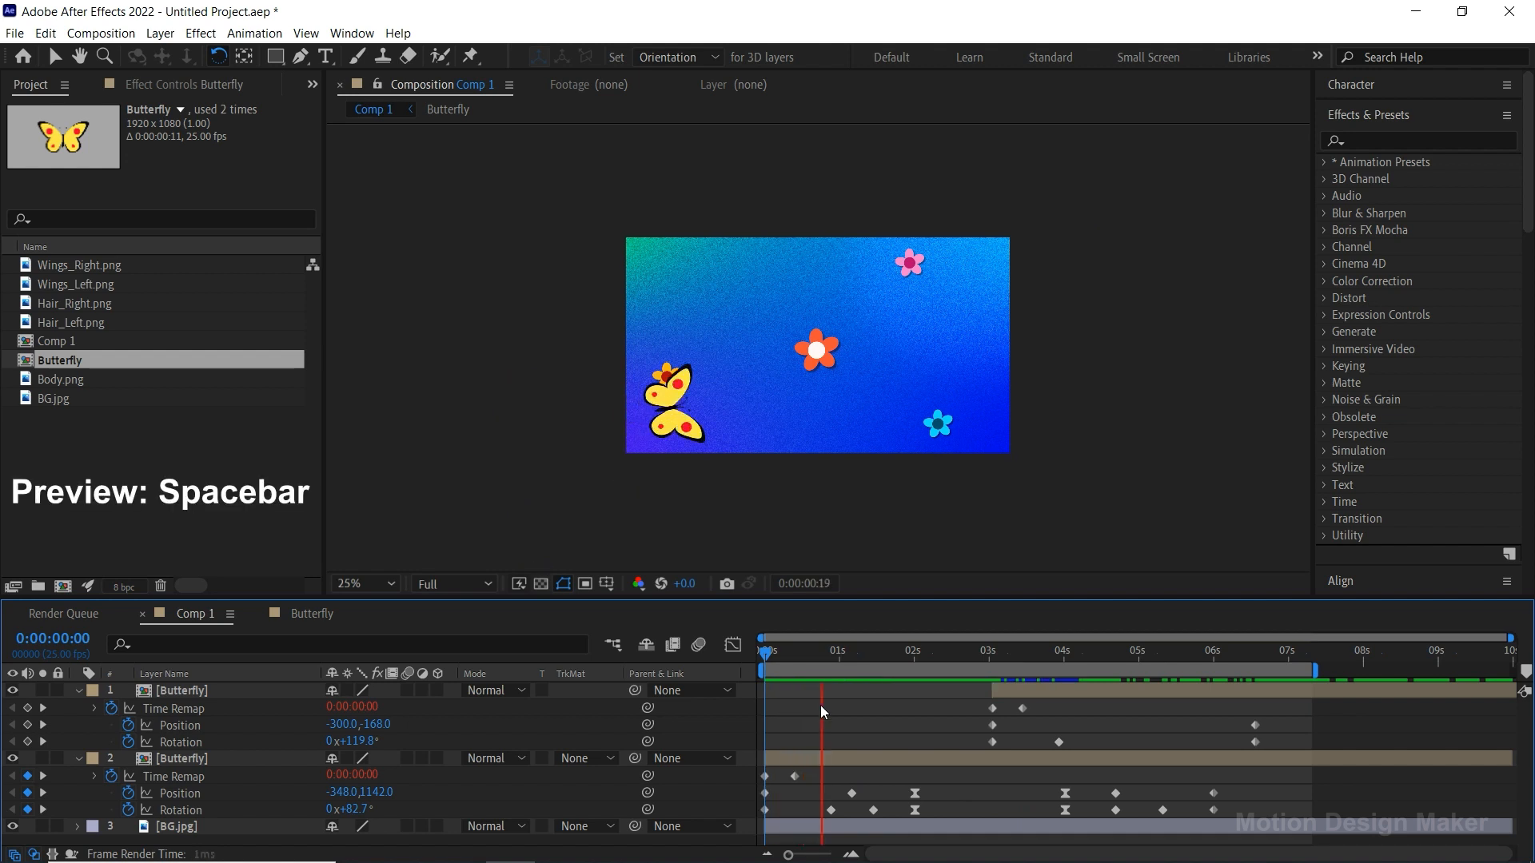